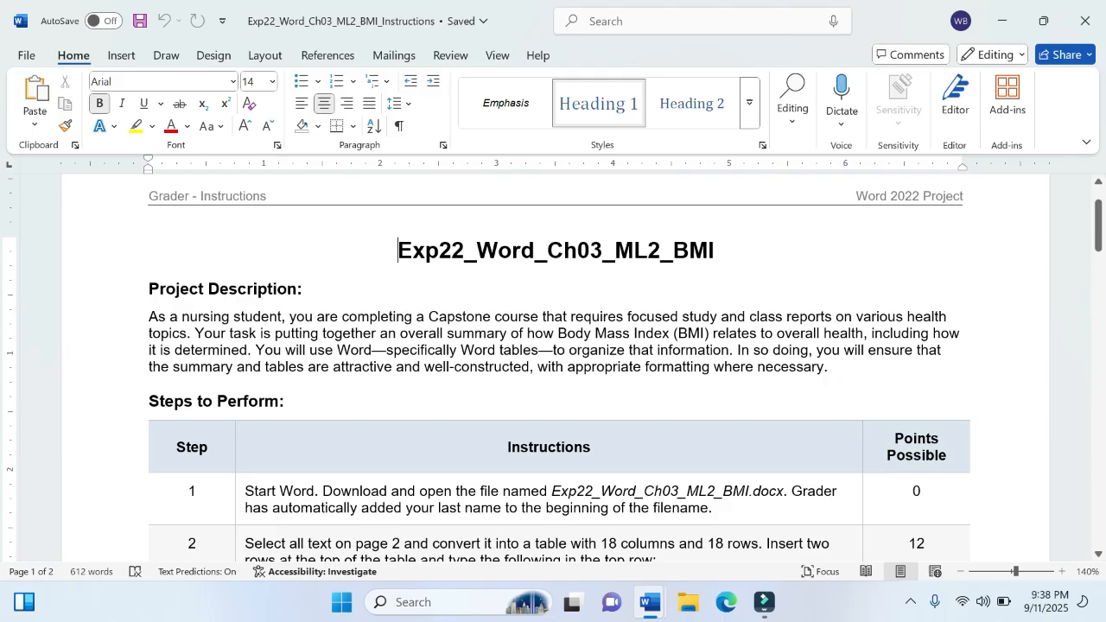
Step: Highlight "Word—specifically Word tables—to organize that information" and "summary and tables are attractive" in yellow in the Project Description
left_click_drag(337, 350, 729, 350)
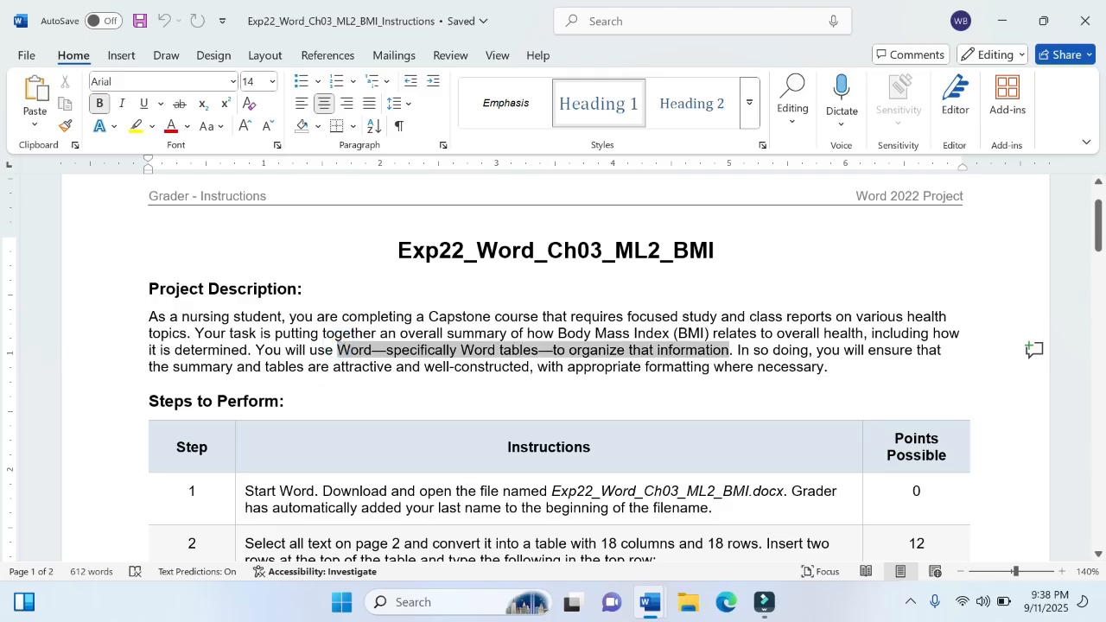
left_click(775, 329)
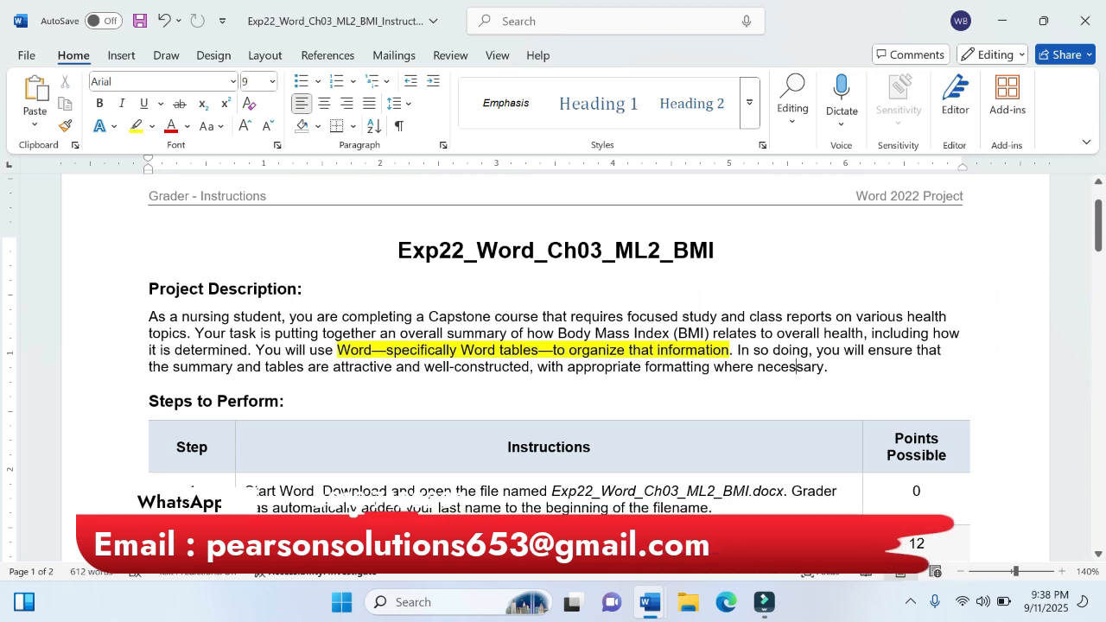
left_click_drag(173, 368, 394, 368)
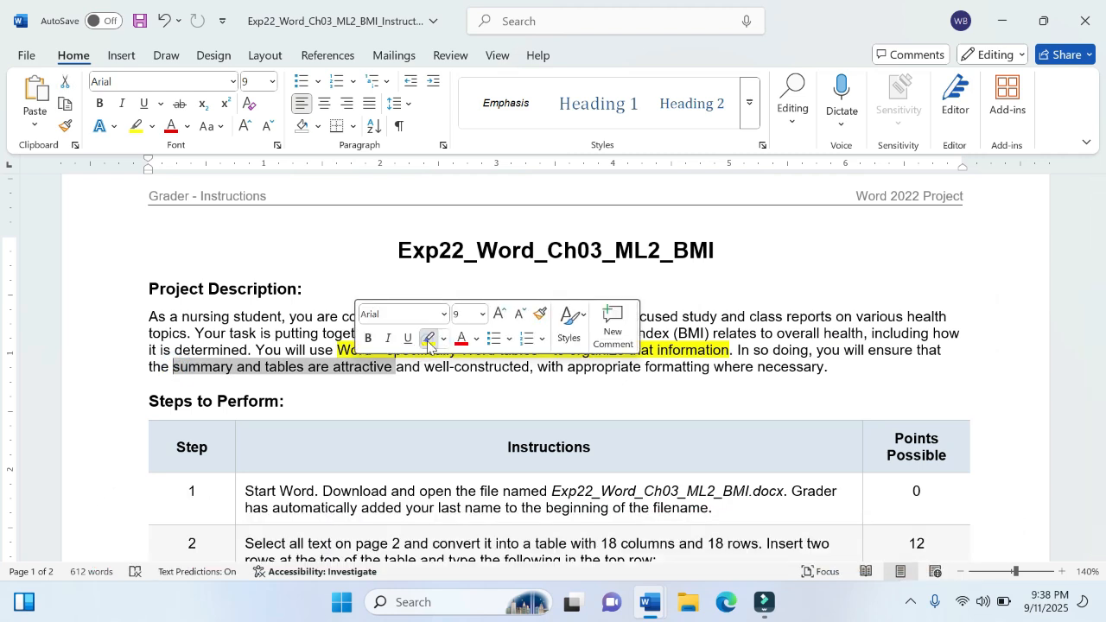
left_click(429, 339)
Step: Highlight "well-constructed" and "with appropriate formatting where necessary" in yellow in the Project Description
double_click(427, 368)
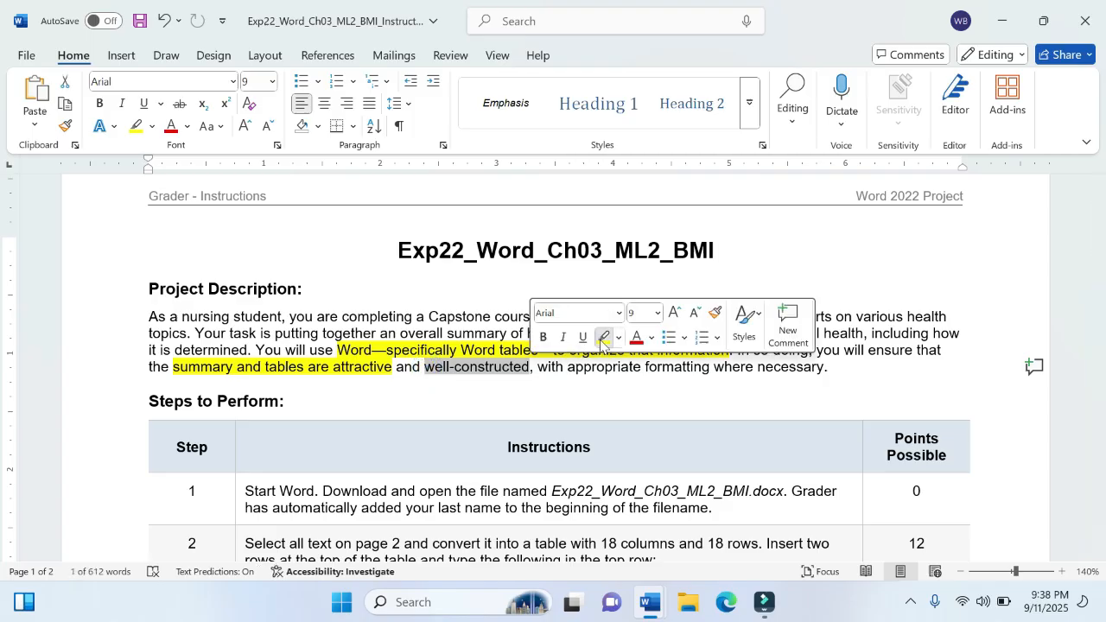
left_click(601, 339)
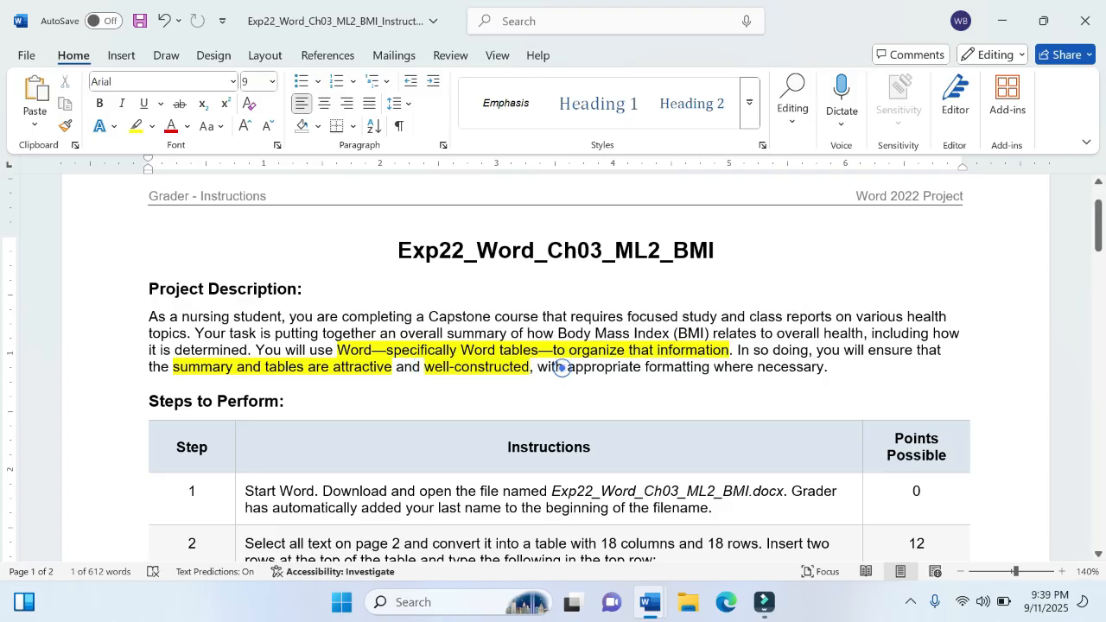
left_click_drag(537, 366, 824, 372)
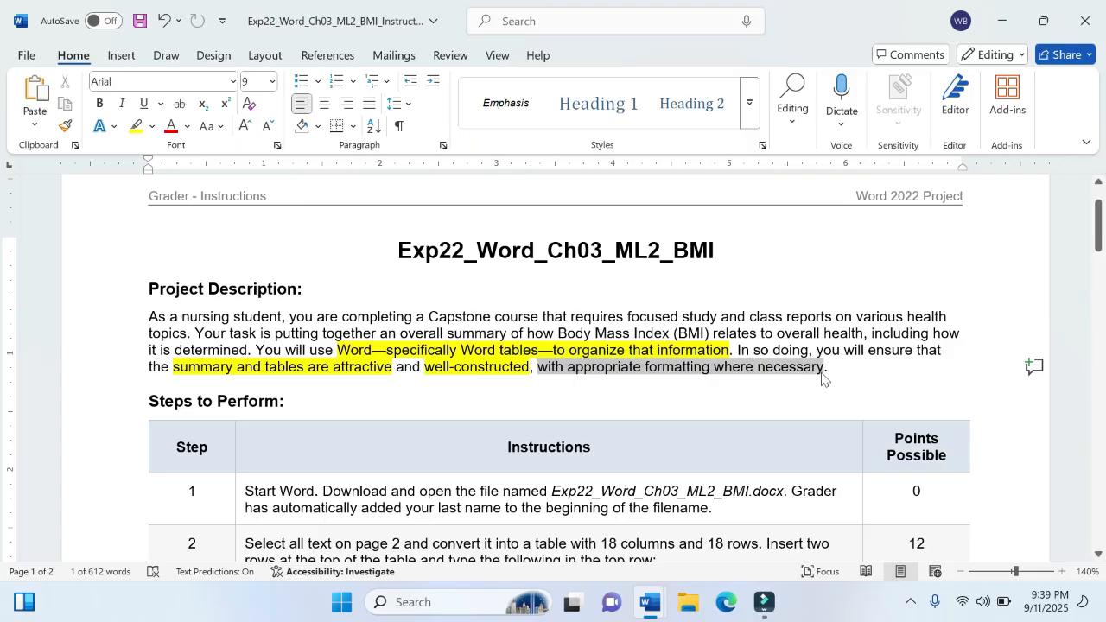
left_click(890, 350)
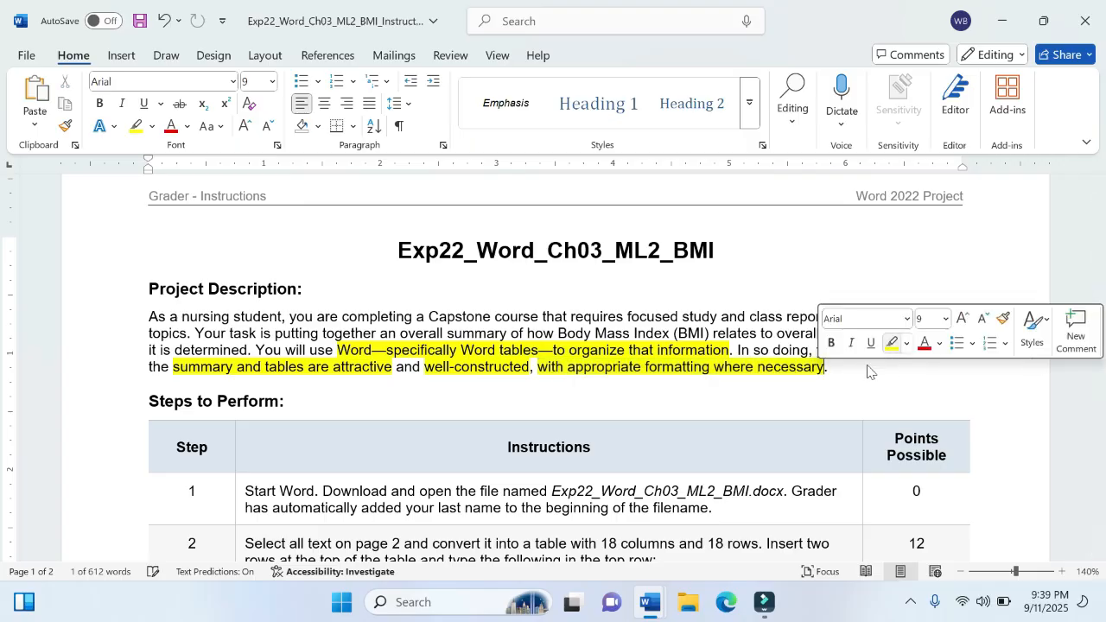
left_click(869, 380)
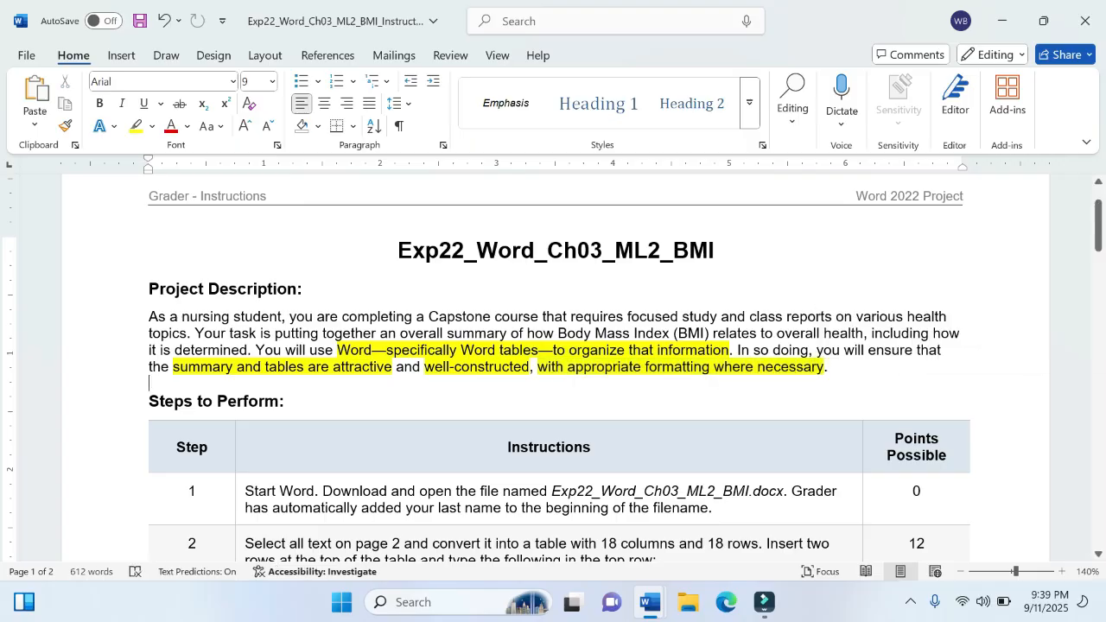
Step: Check the opened BMI project document named in instruction step 1, and return to the instructions document
scroll(598, 493, "down", 3)
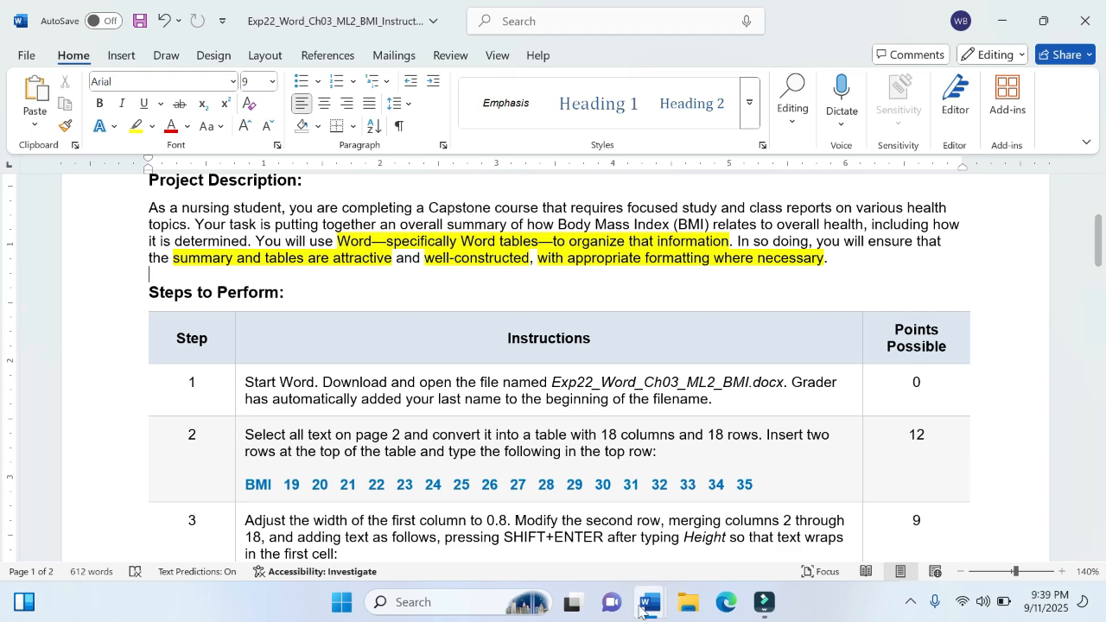
mouse_move(650, 603)
left_click(728, 554)
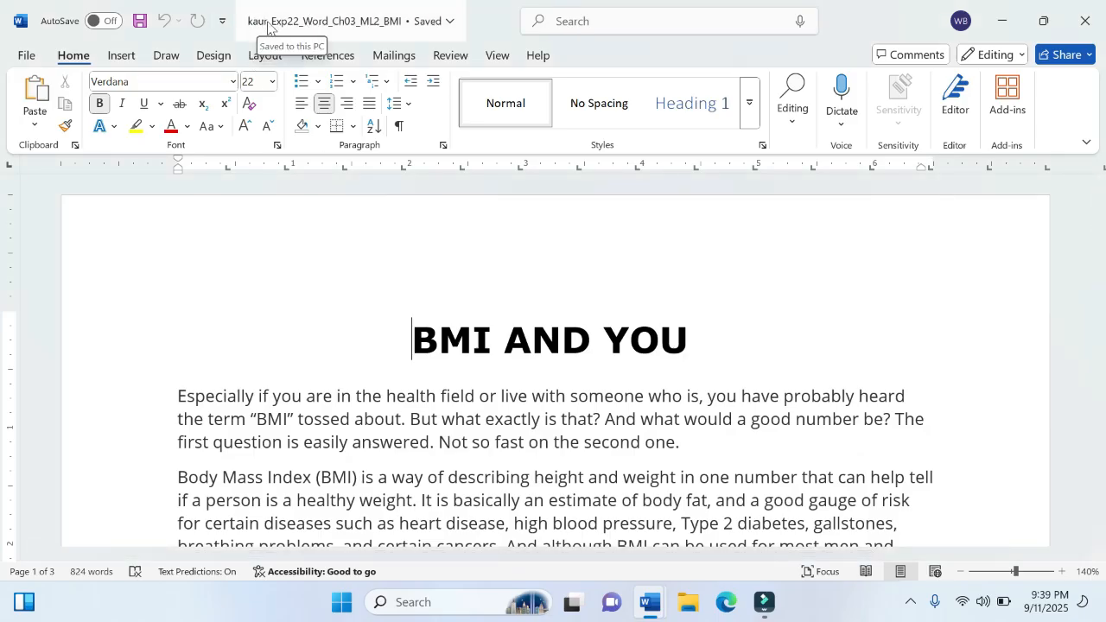
mouse_move(654, 612)
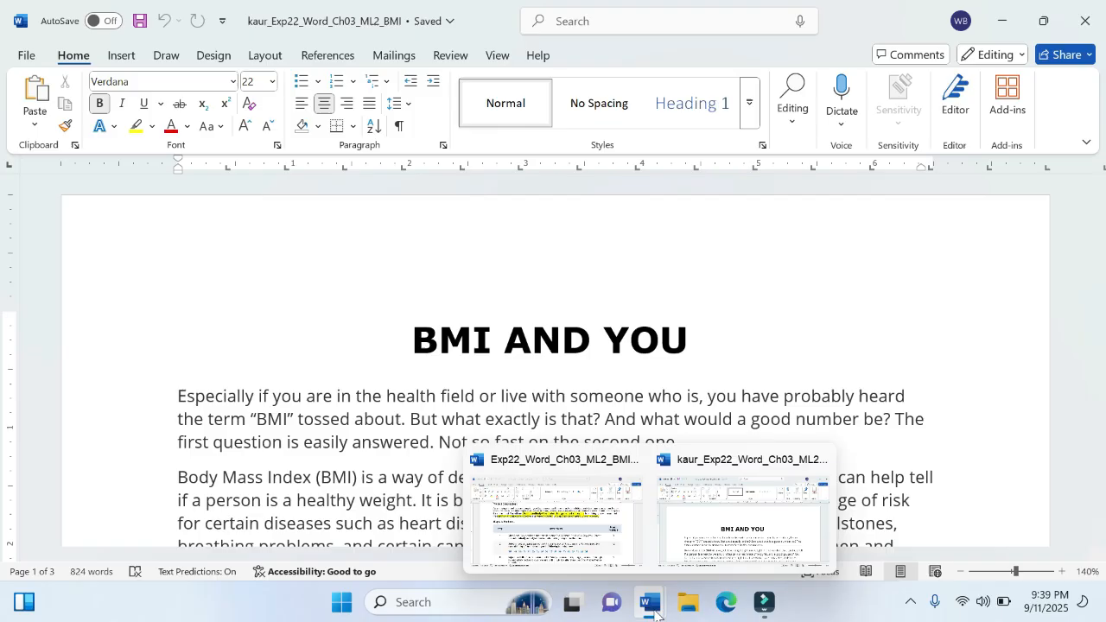
left_click(606, 523)
Step: Highlight "Select all text on page 2" in yellow in instruction step 2
scroll(481, 441, "down", 3)
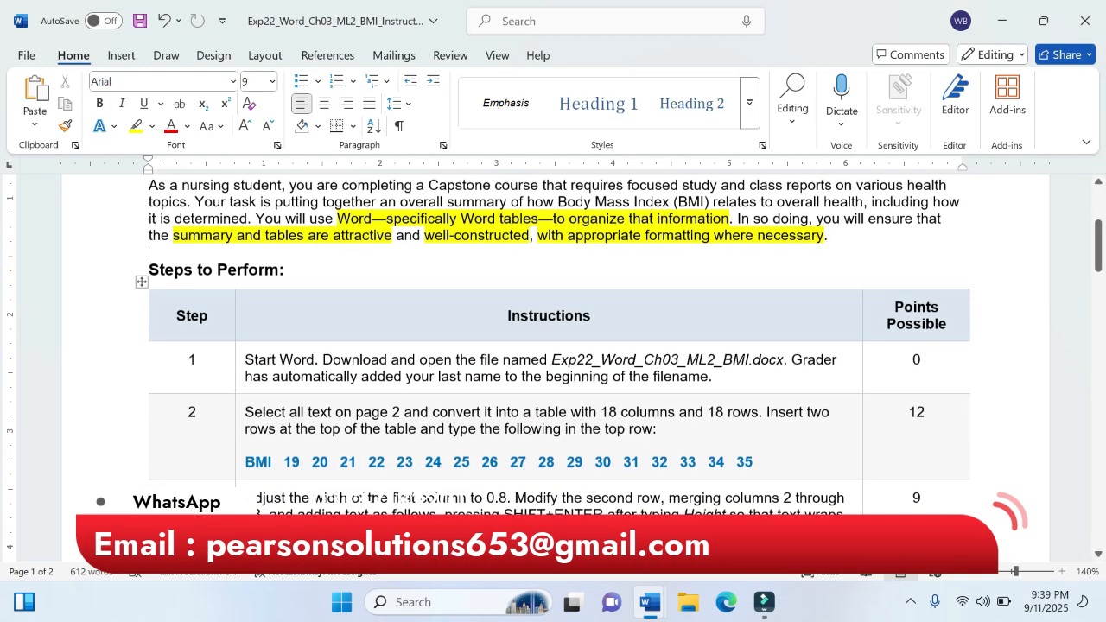
scroll(482, 441, "up", 1)
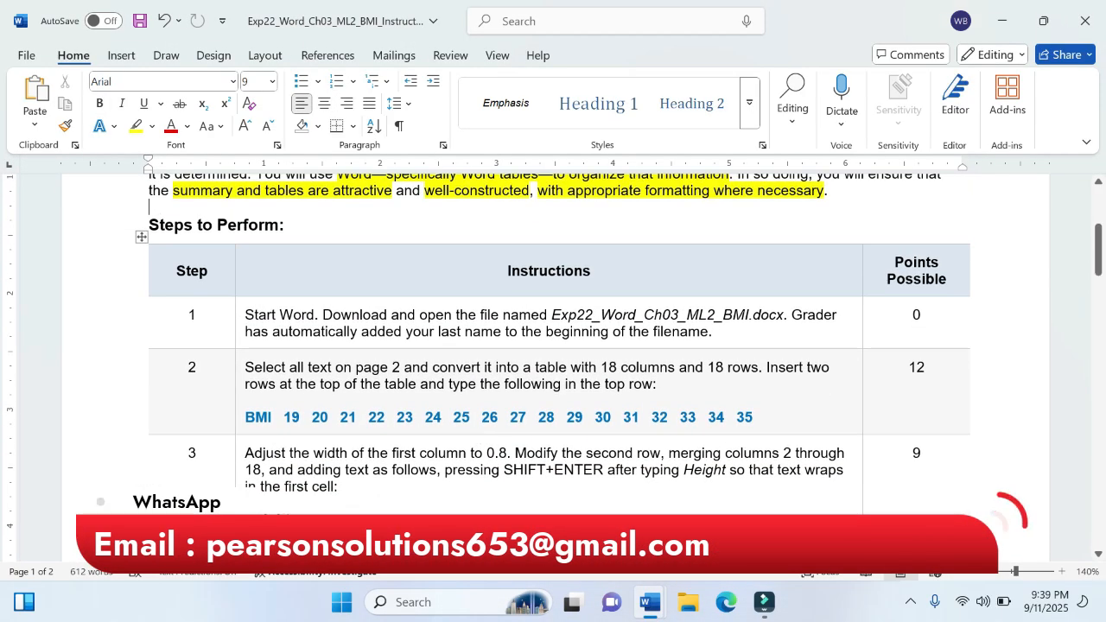
left_click(247, 367)
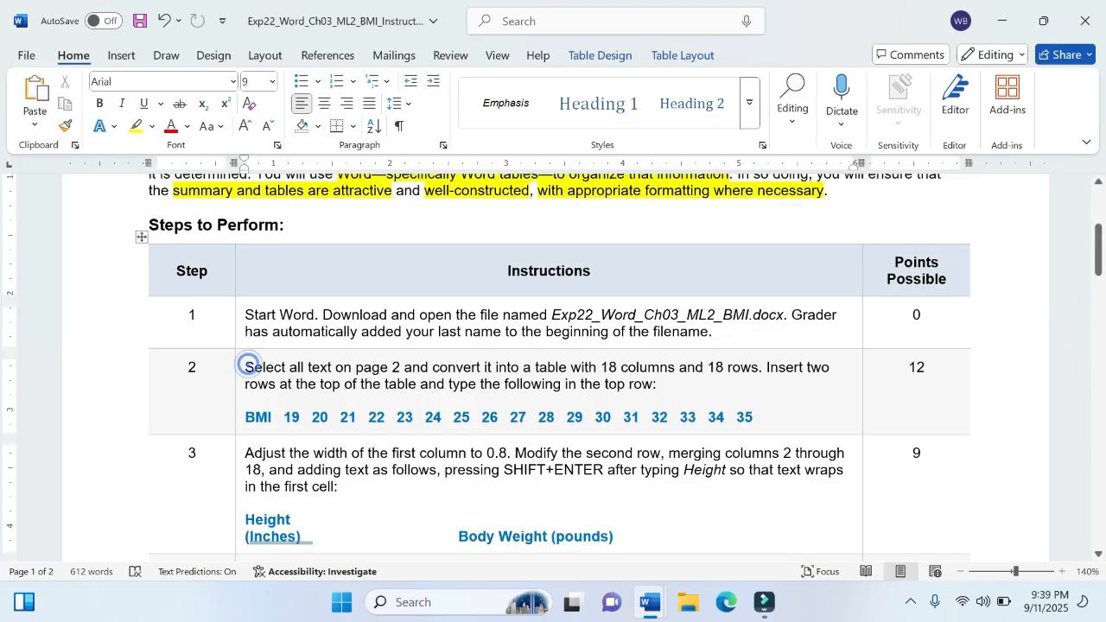
left_click_drag(245, 367, 402, 368)
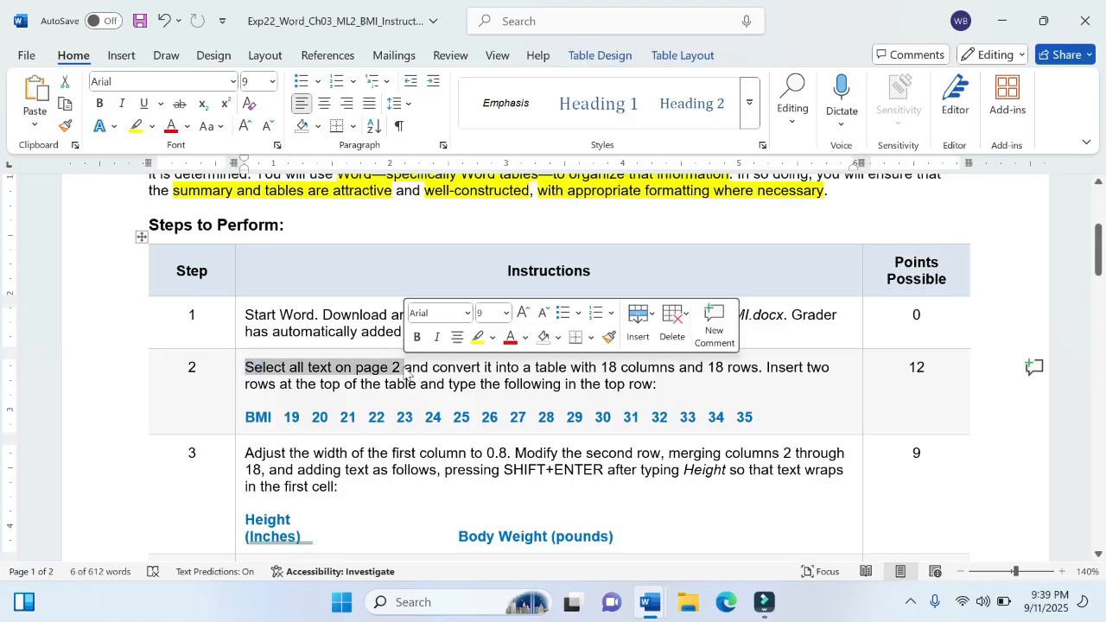
left_click(480, 339)
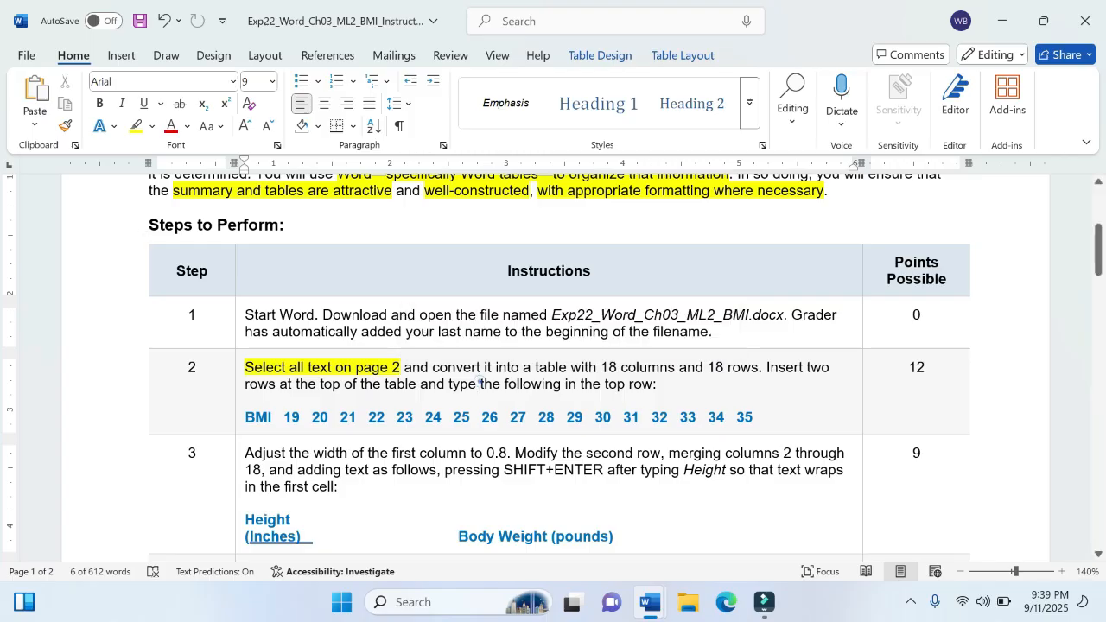
left_click(480, 381)
Step: Switch to the BMI project document and select all the height and weight figures on page 2, from row 58 through row 76
mouse_move(653, 606)
left_click(743, 518)
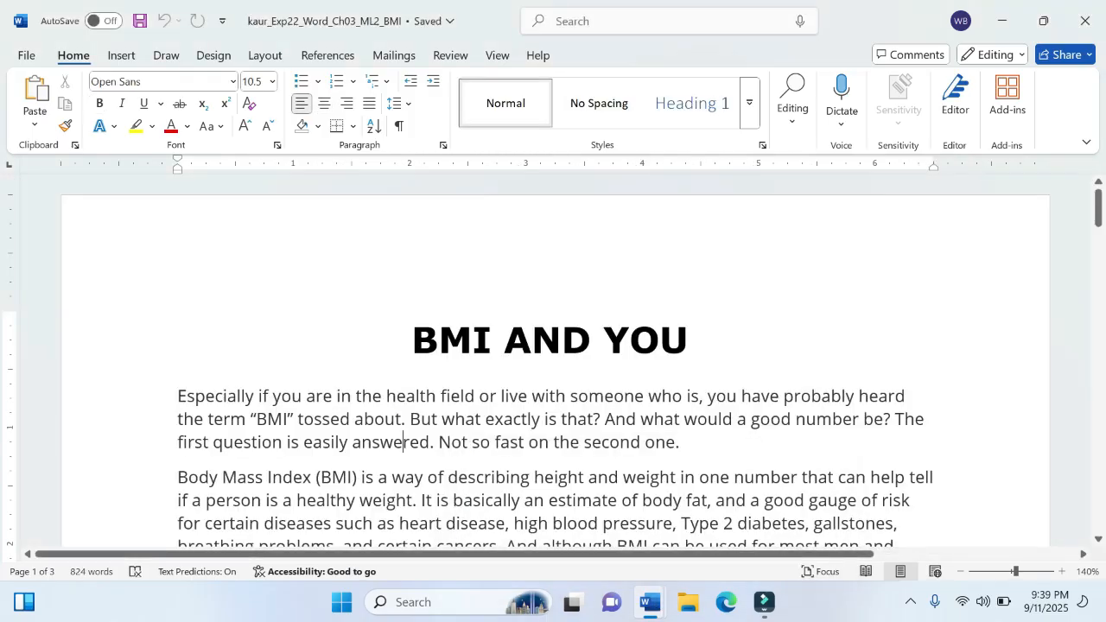
scroll(554, 364, "down", 20)
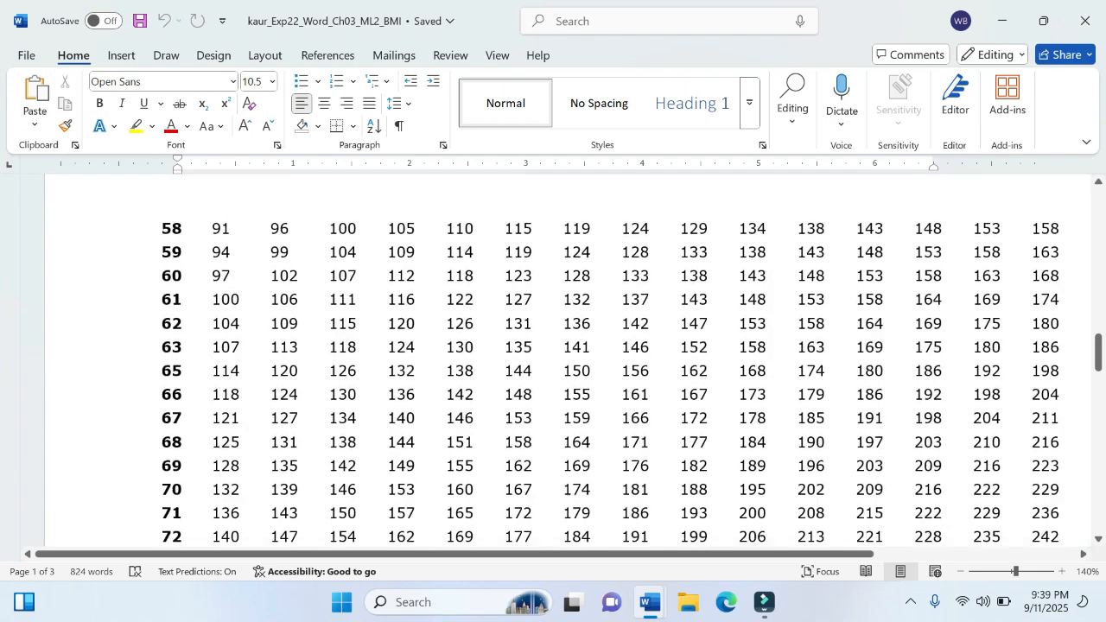
scroll(553, 363, "down", 1)
scroll(553, 363, "up", 4)
scroll(553, 363, "down", 1)
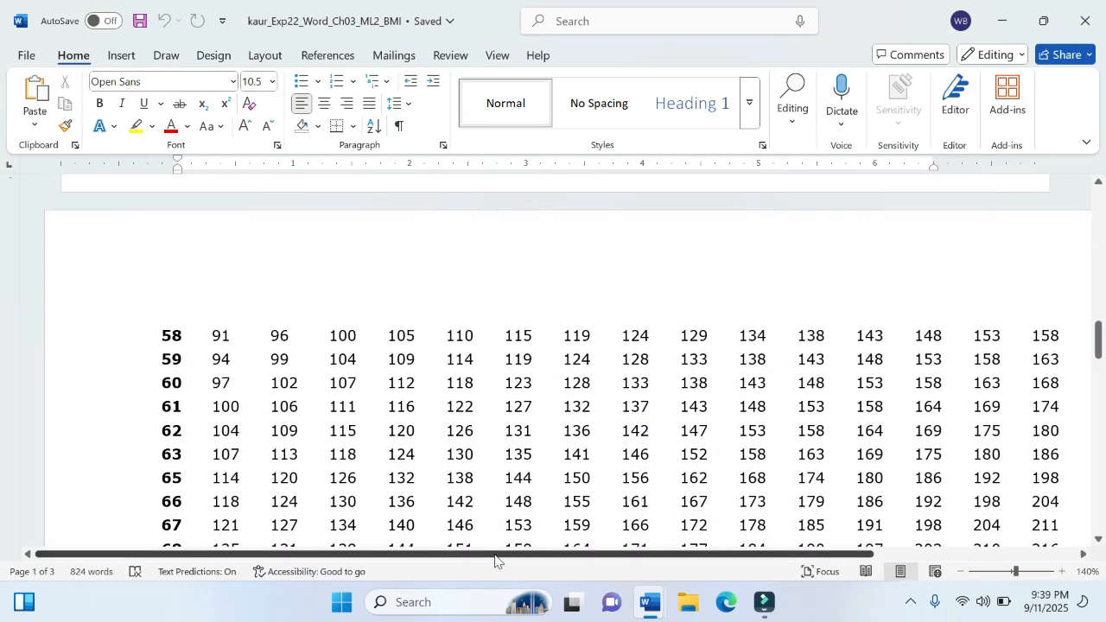
left_click_drag(498, 557, 567, 555)
scroll(553, 363, "down", 3, "ctrl")
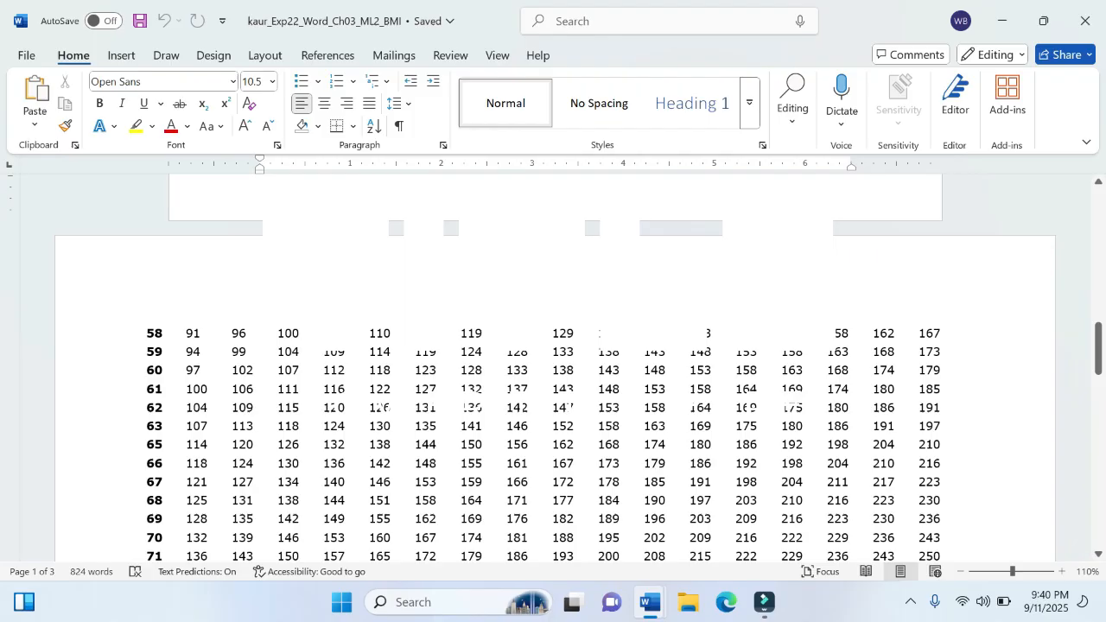
left_click_drag(147, 328, 948, 398)
scroll(948, 398, "down", 10)
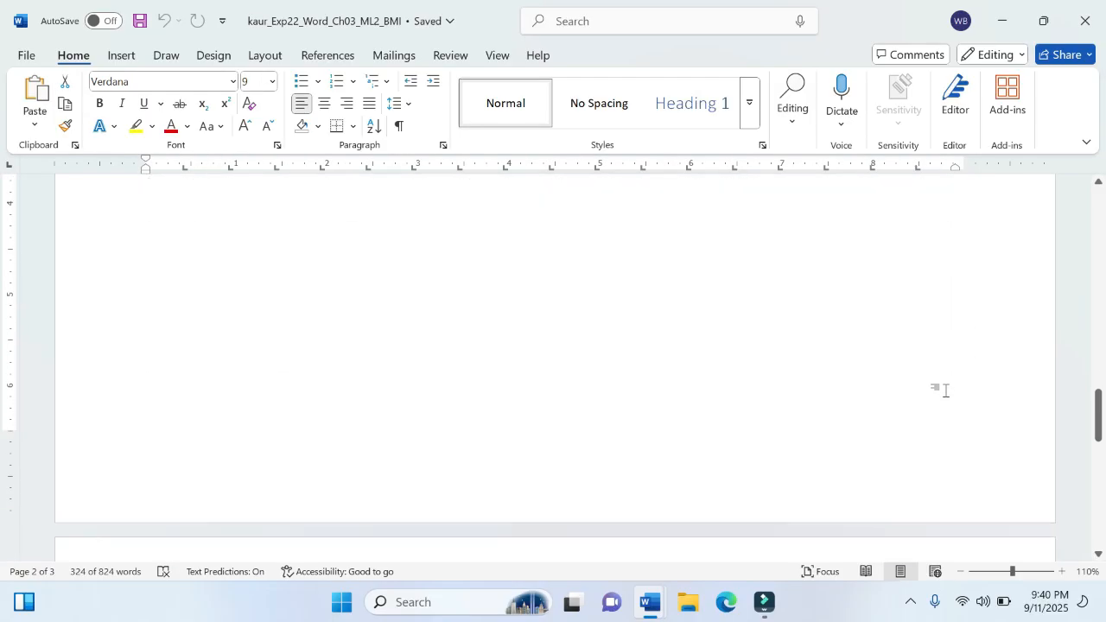
scroll(945, 391, "up", 2)
scroll(945, 390, "up", 5)
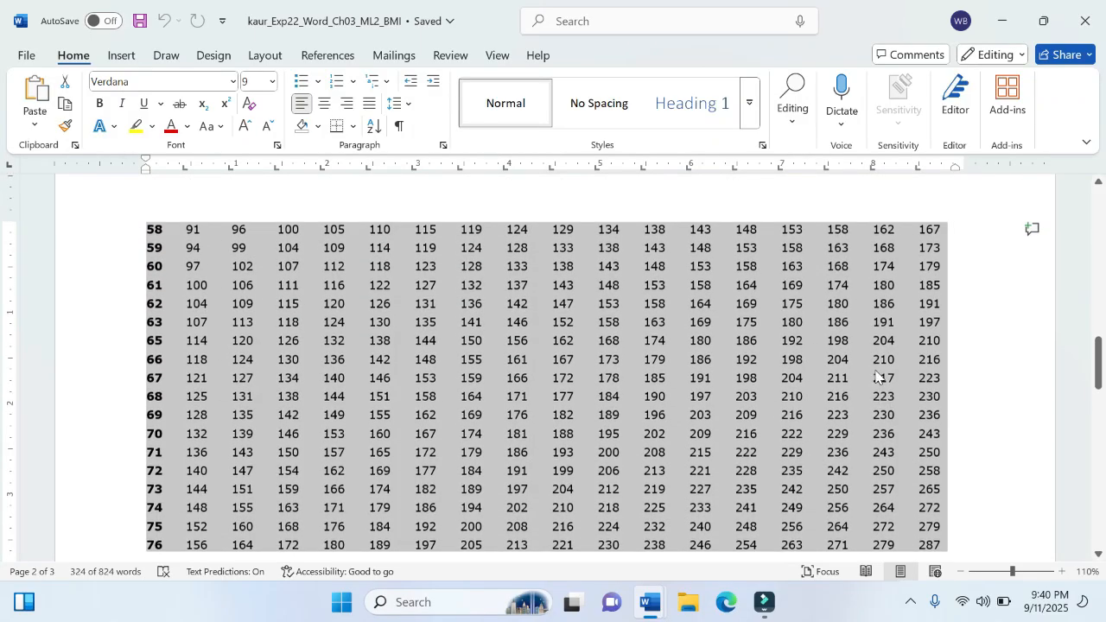
scroll(877, 398, "down", 1)
Step: Return to the instructions document and highlight "convert it into a table with 18 columns and 18 rows" in yellow in instruction step 2
mouse_move(651, 602)
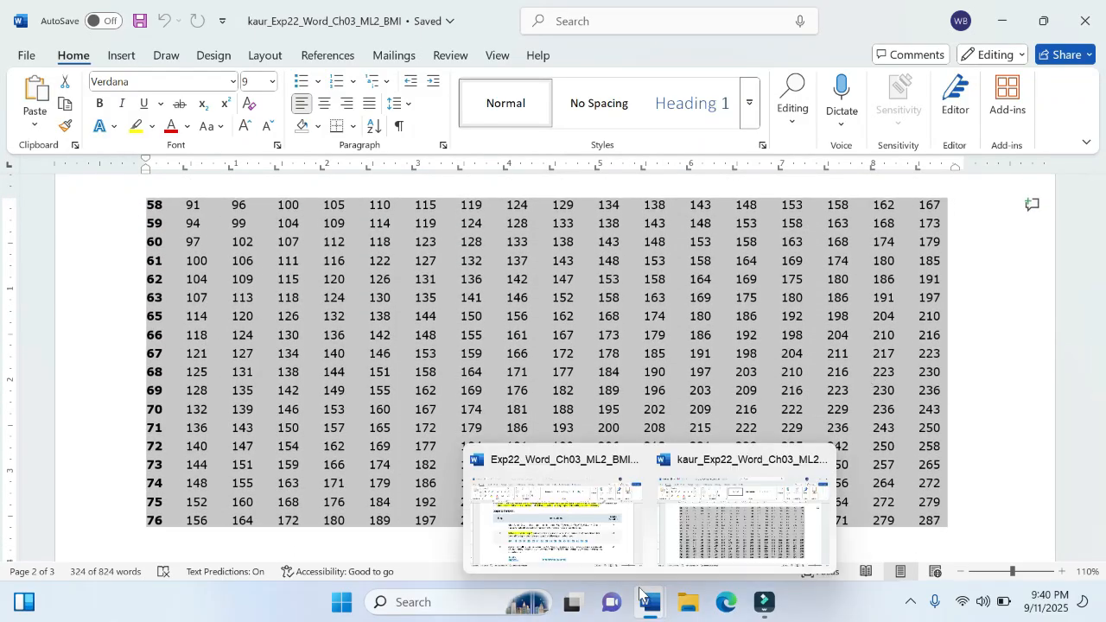
left_click(548, 524)
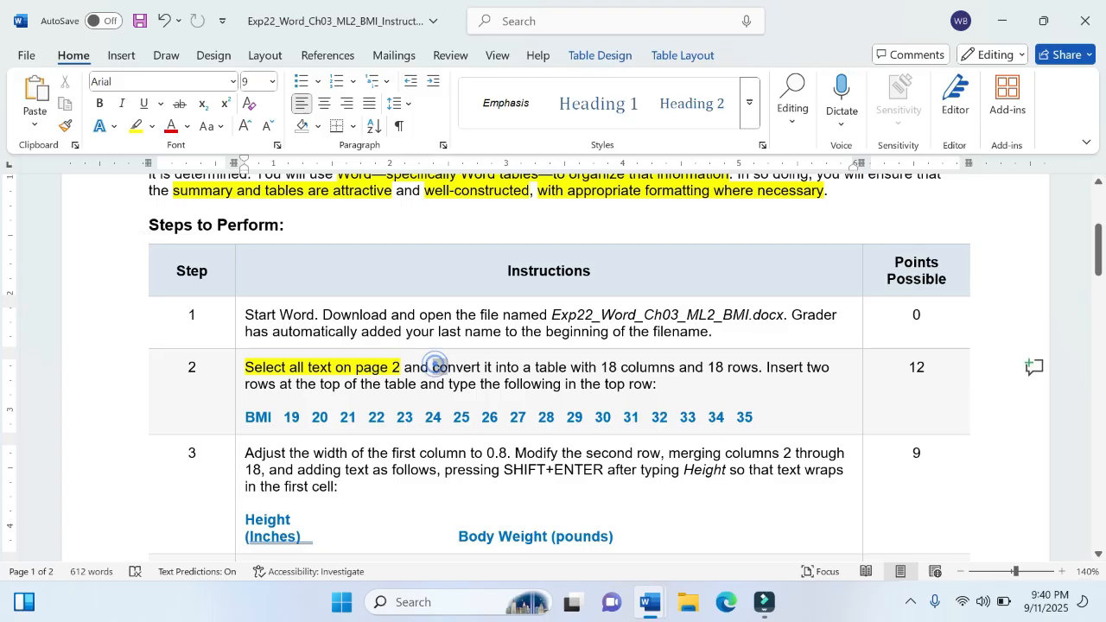
left_click_drag(432, 367, 759, 368)
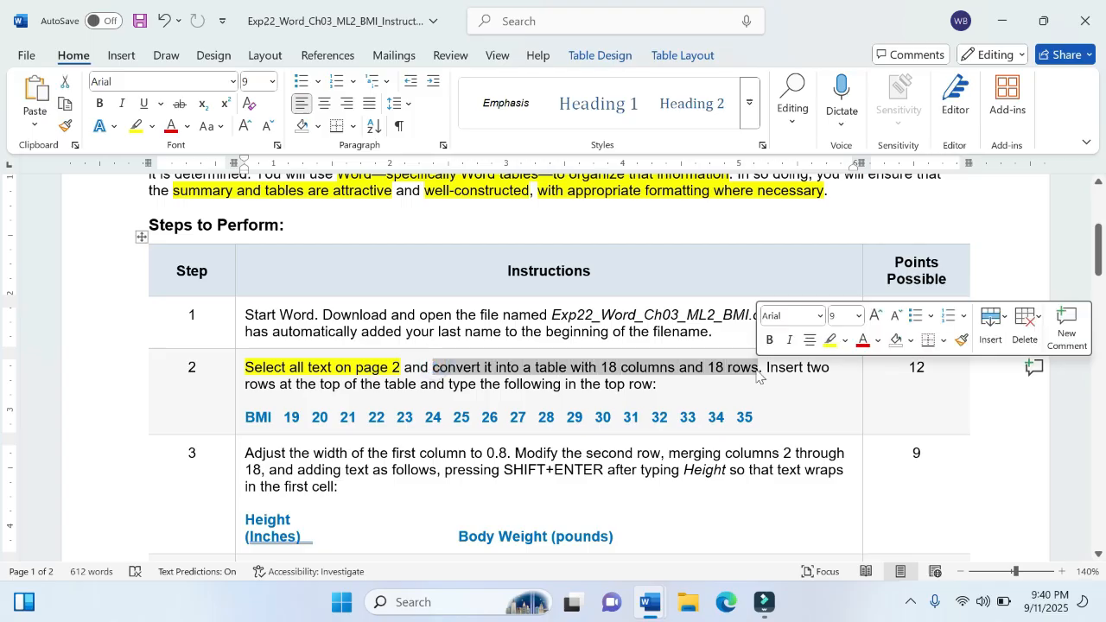
left_click(830, 343)
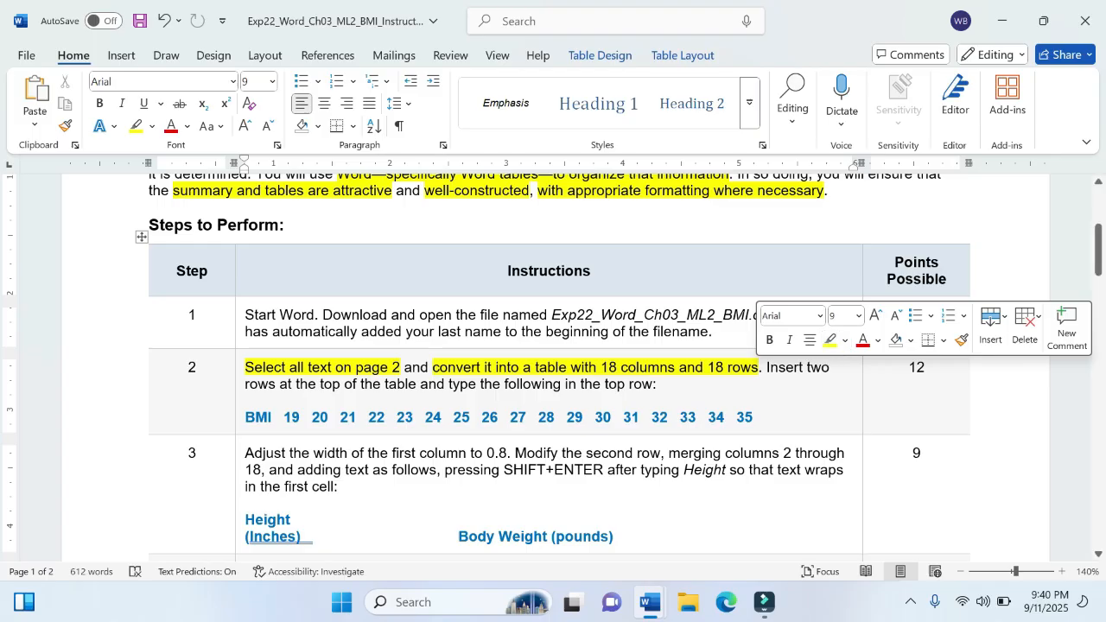
left_click(683, 385)
Step: Convert the selected page 2 text of the BMI project document into a table with 18 columns and 18 rows, and place the cursor in its first cell
mouse_move(650, 605)
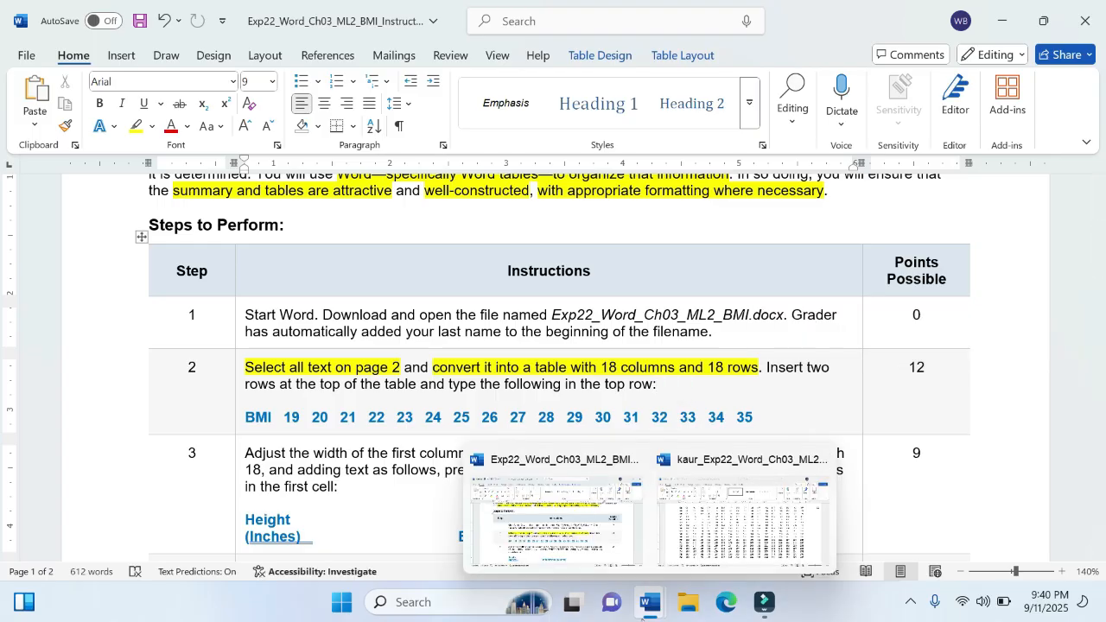
left_click(728, 541)
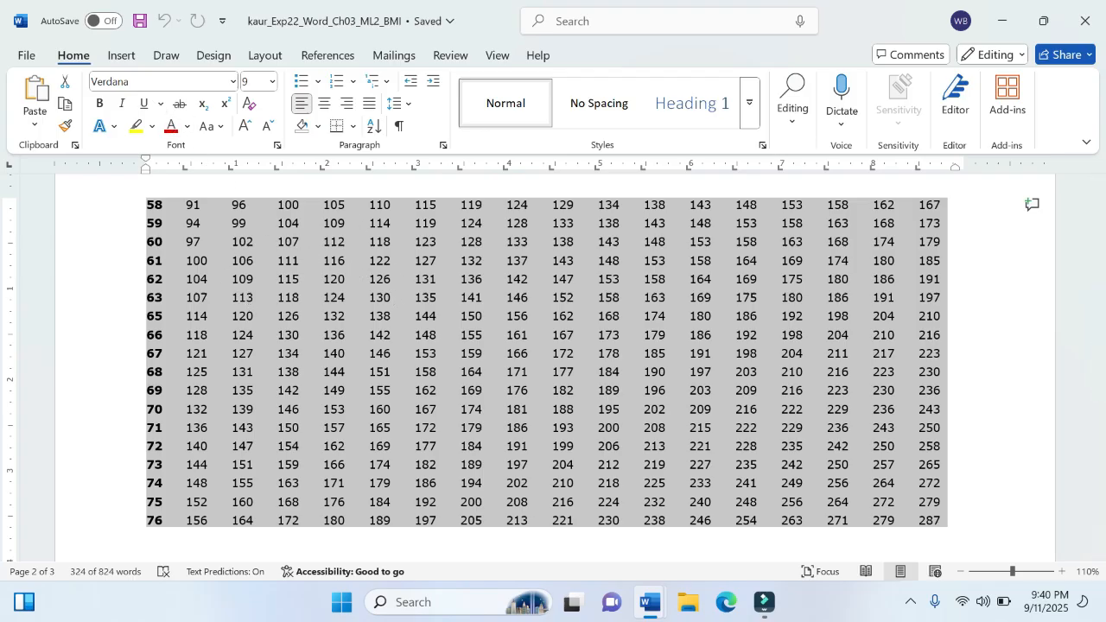
left_click(121, 57)
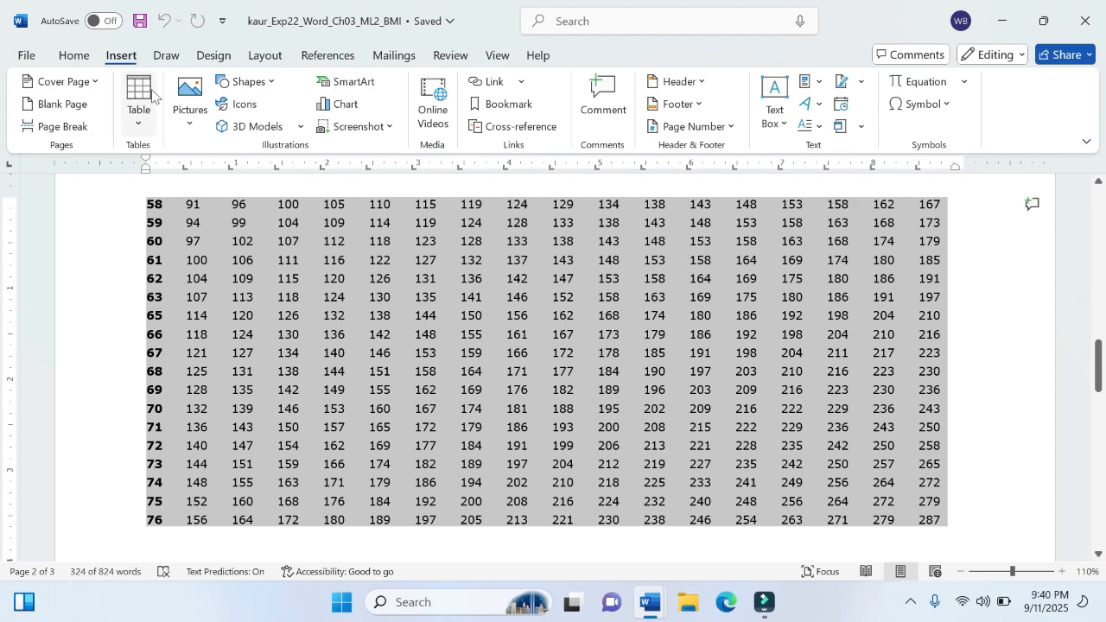
left_click(140, 130)
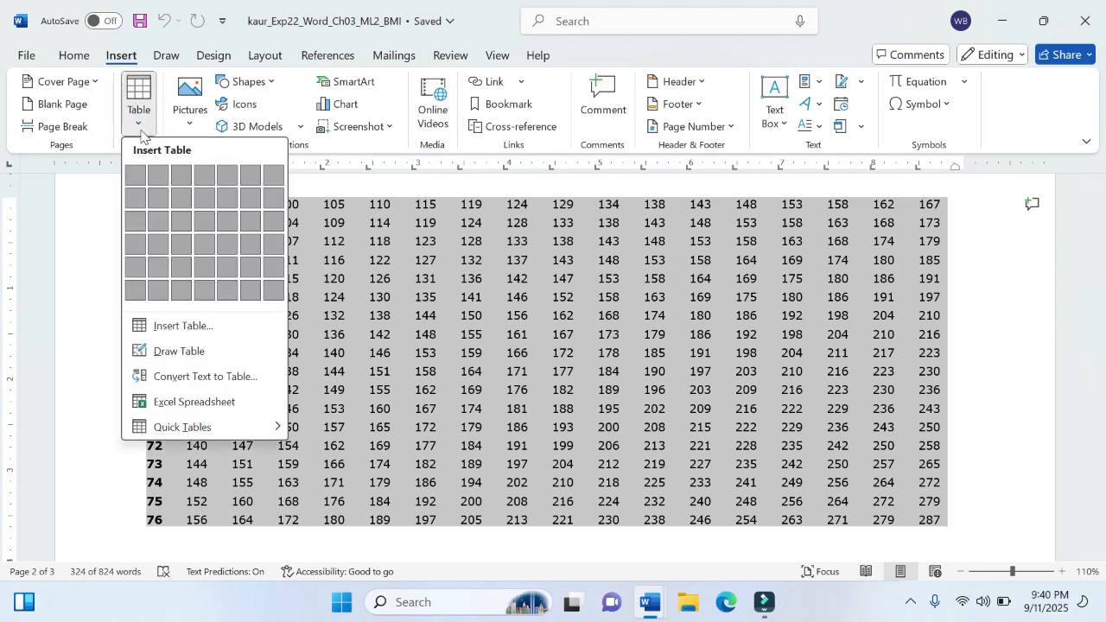
left_click(163, 327)
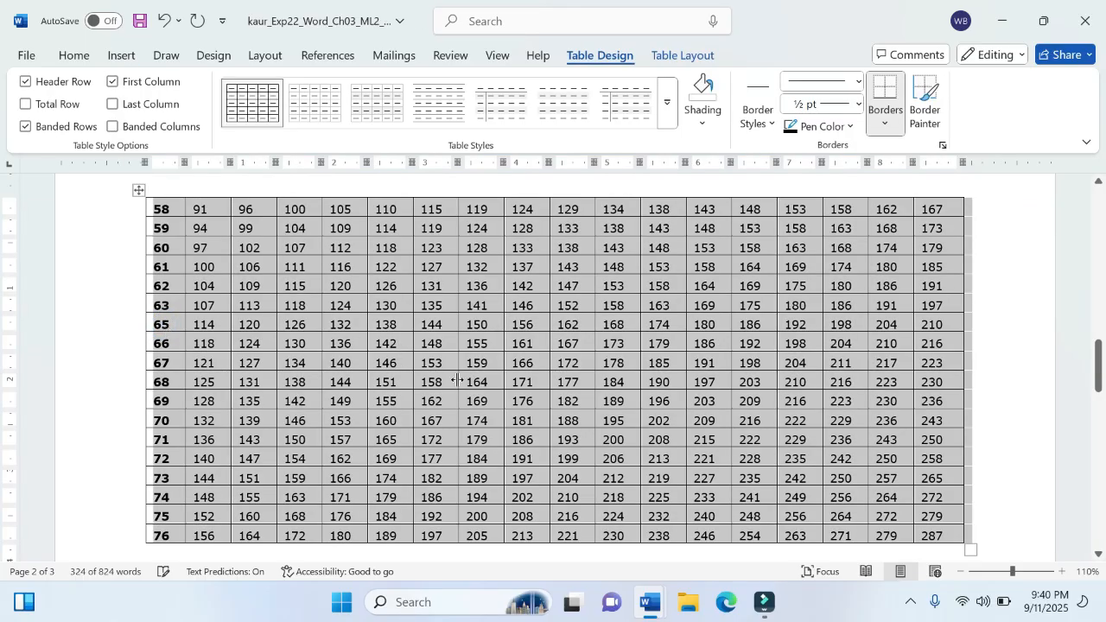
scroll(457, 381, "down", 2)
scroll(457, 380, "up", 3)
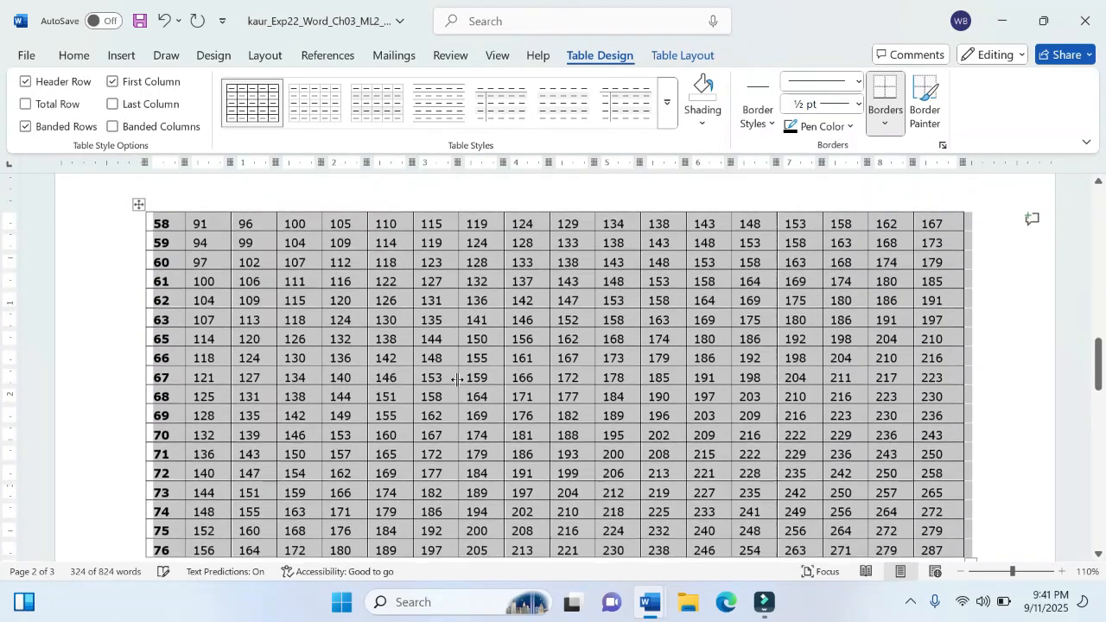
scroll(458, 378, "down", 1)
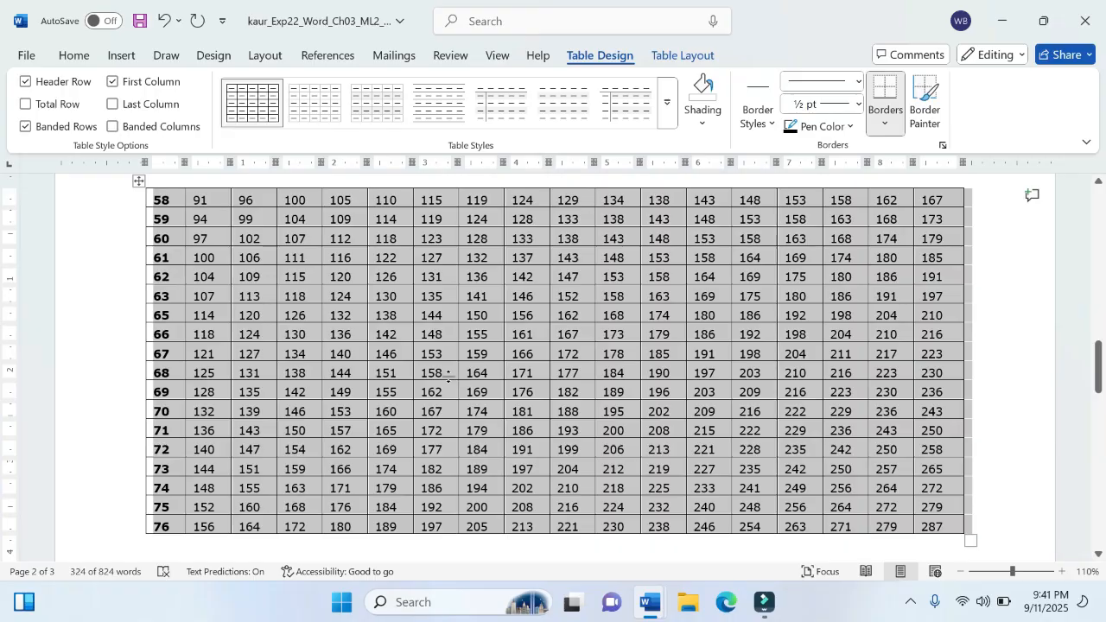
left_click(173, 200)
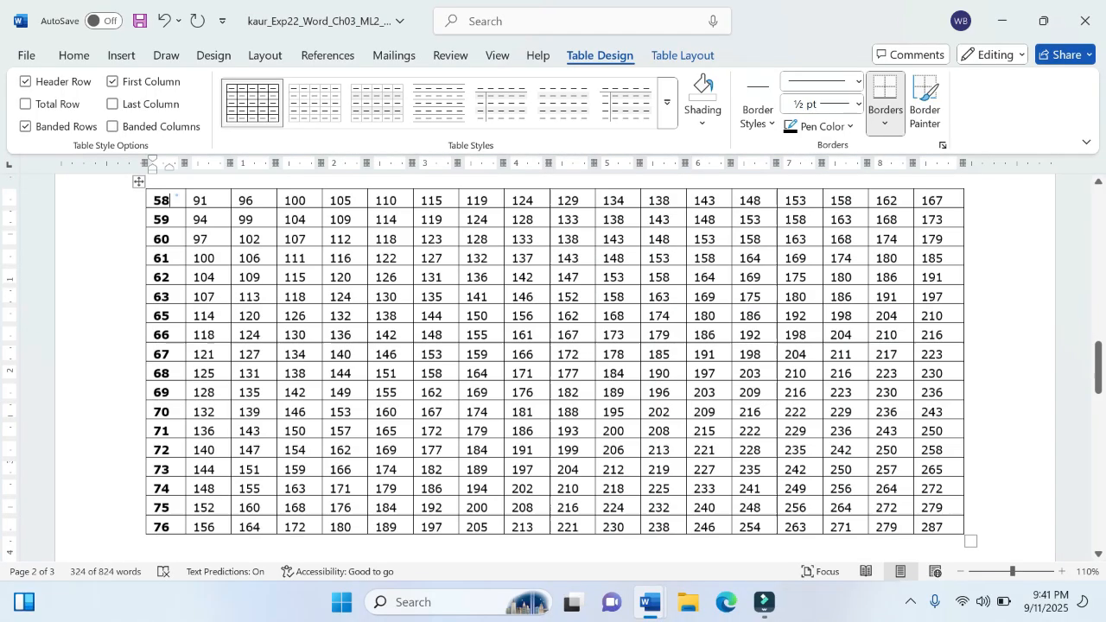
left_click(177, 196)
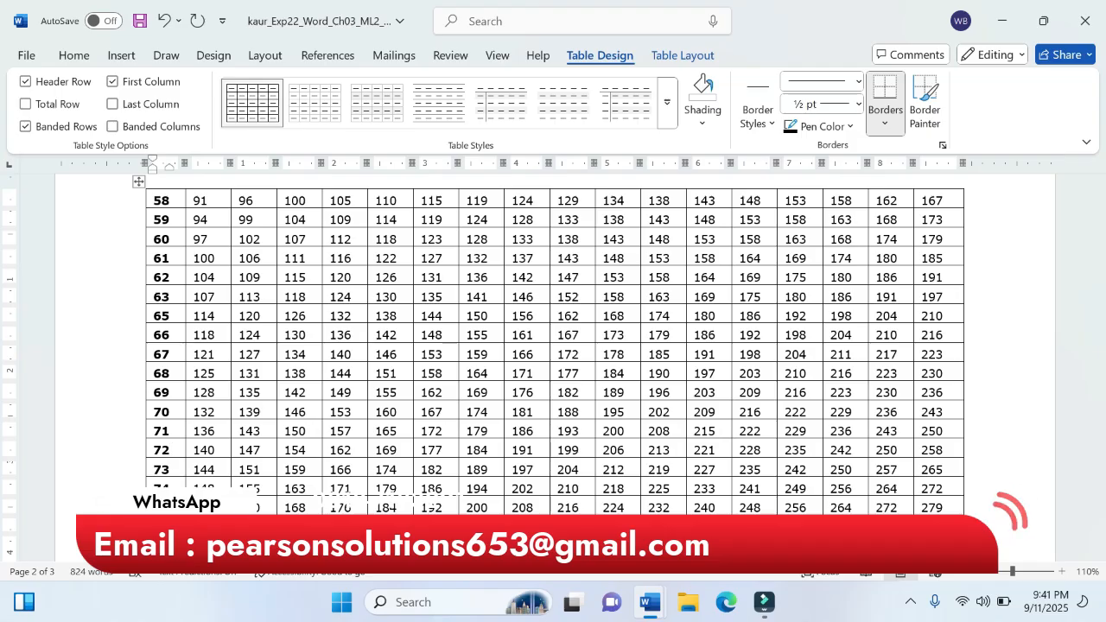
Step: Step through the cells of the table's first row to check its columns, and select the whole table
left_click(179, 201)
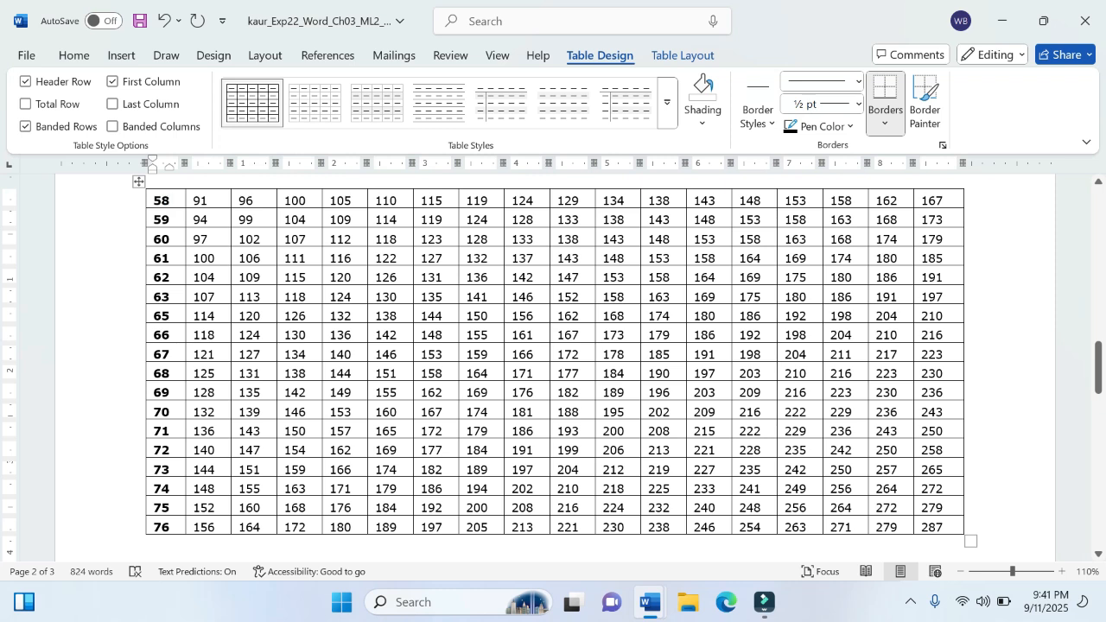
left_click(197, 201)
key("Right")
key("Right")
key("Right")
key("Right")
key("Right")
key("Right")
key("Right")
key("Right")
key("Right")
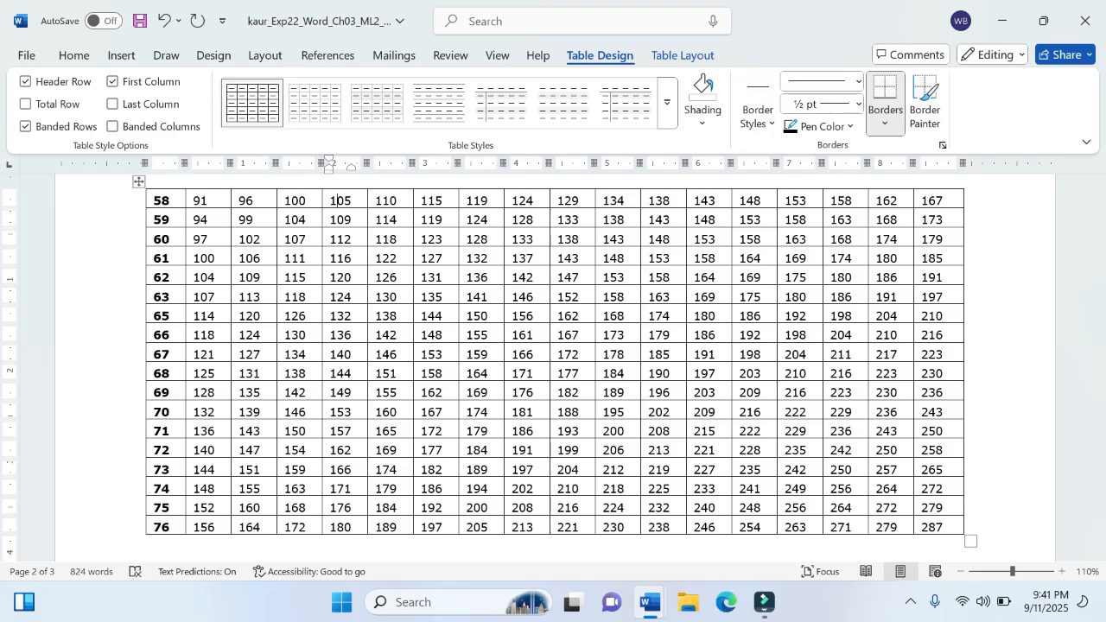
key("Tab")
key("Tab")
key("Tab")
key("Tab")
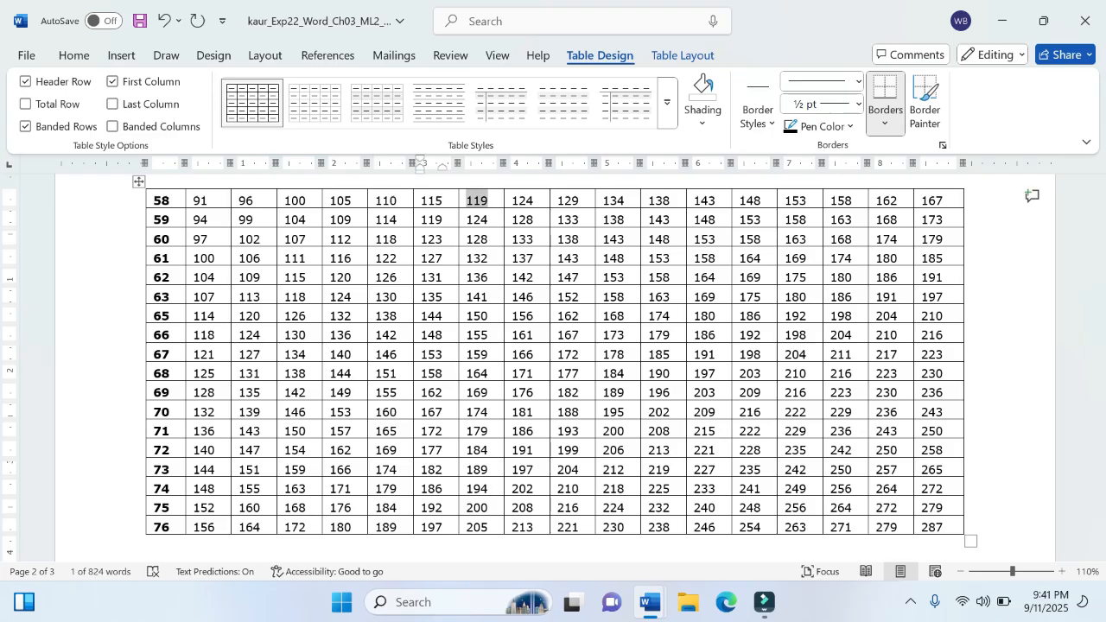
key("Tab")
key("Tab")
key("Tab")
key("Tab")
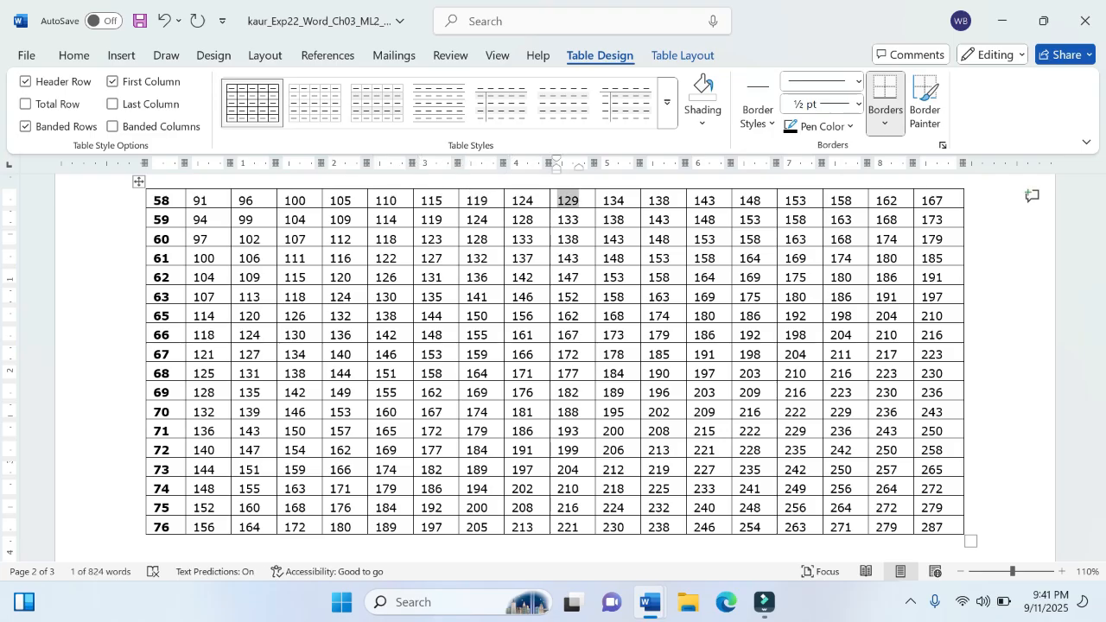
key("Tab")
key("Tab")
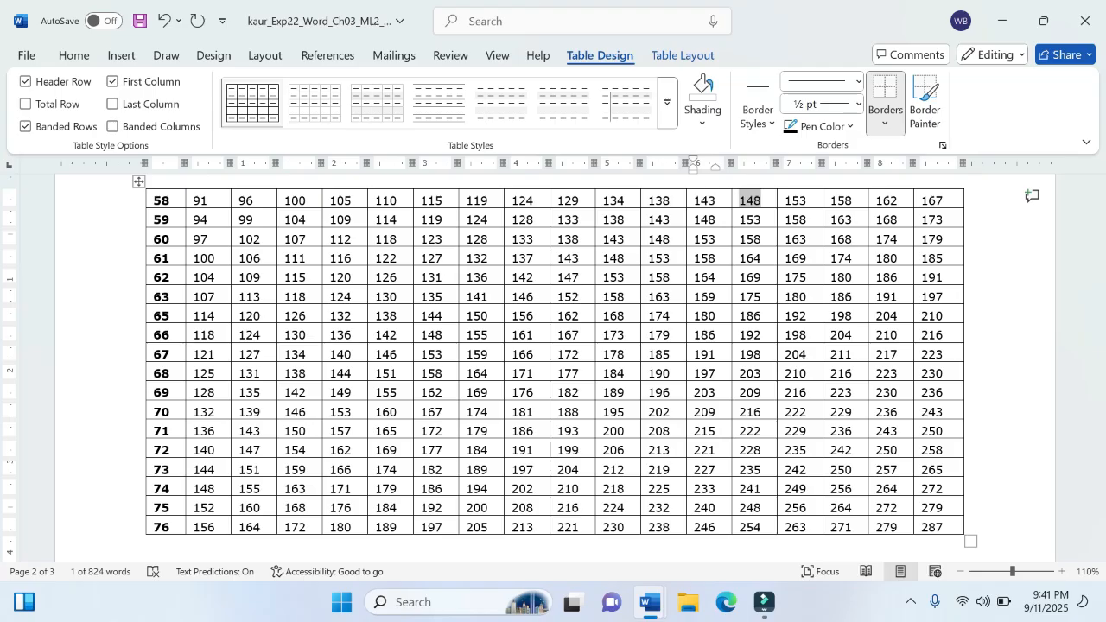
key("Tab")
key("Tab")
key("Tab")
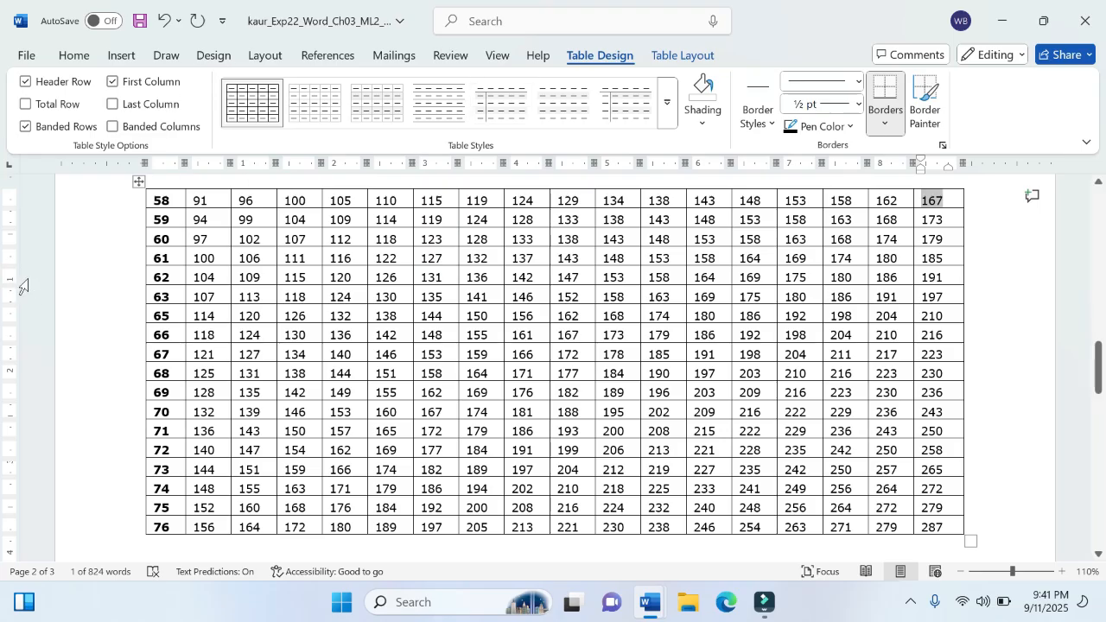
left_click(138, 182)
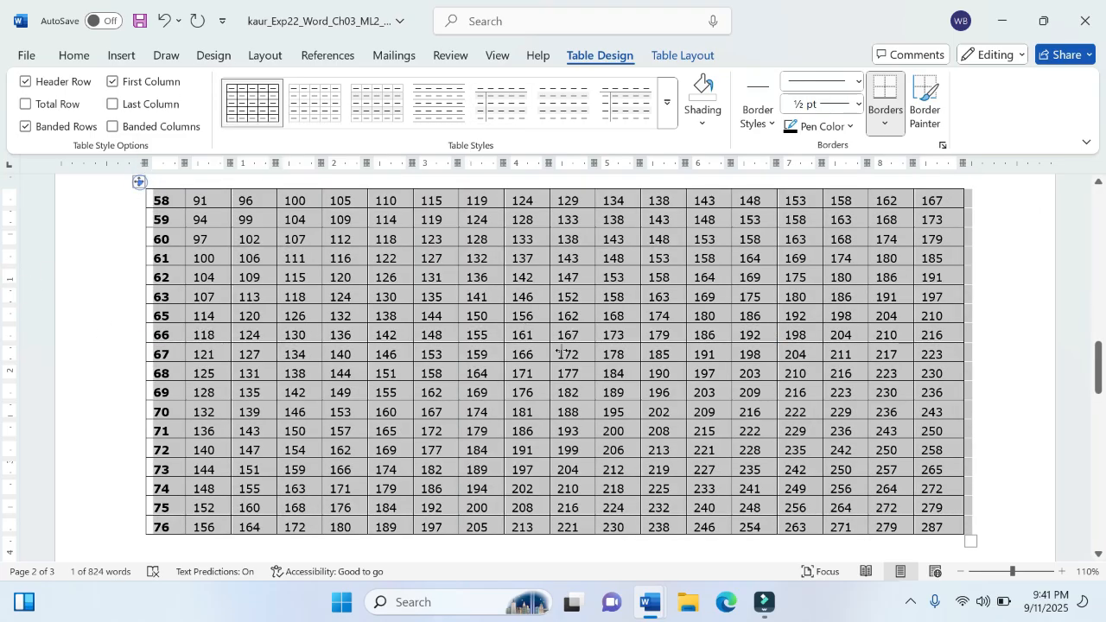
Step: Switch to the instructions document and highlight "Insert two rows at the top of the table and type the following in the top row:" in yellow
mouse_move(654, 609)
left_click(604, 562)
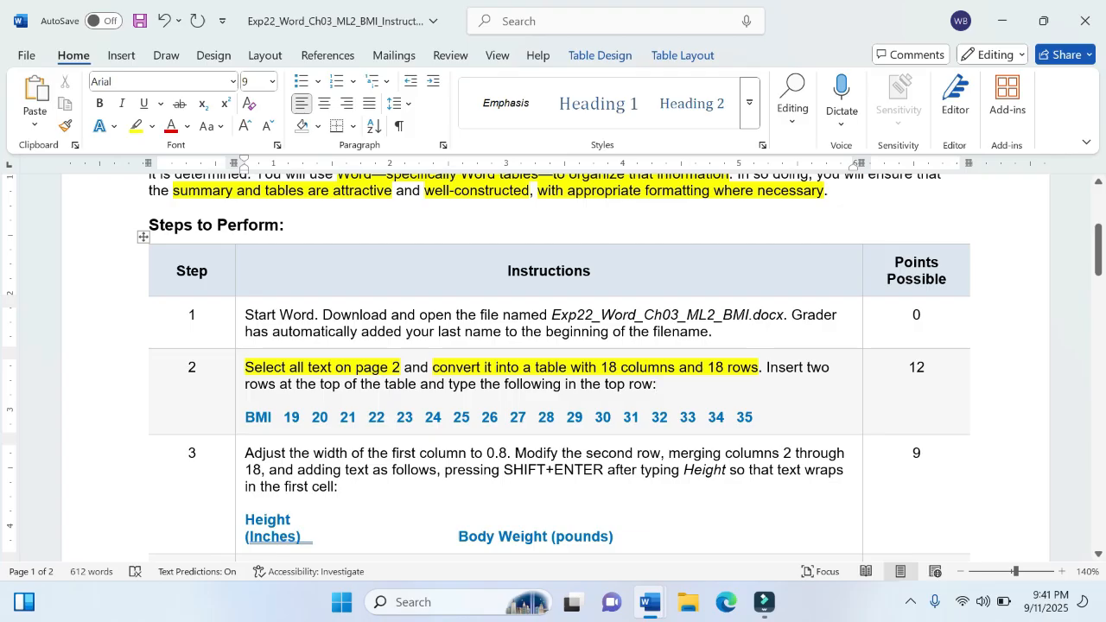
left_click_drag(673, 384, 766, 367)
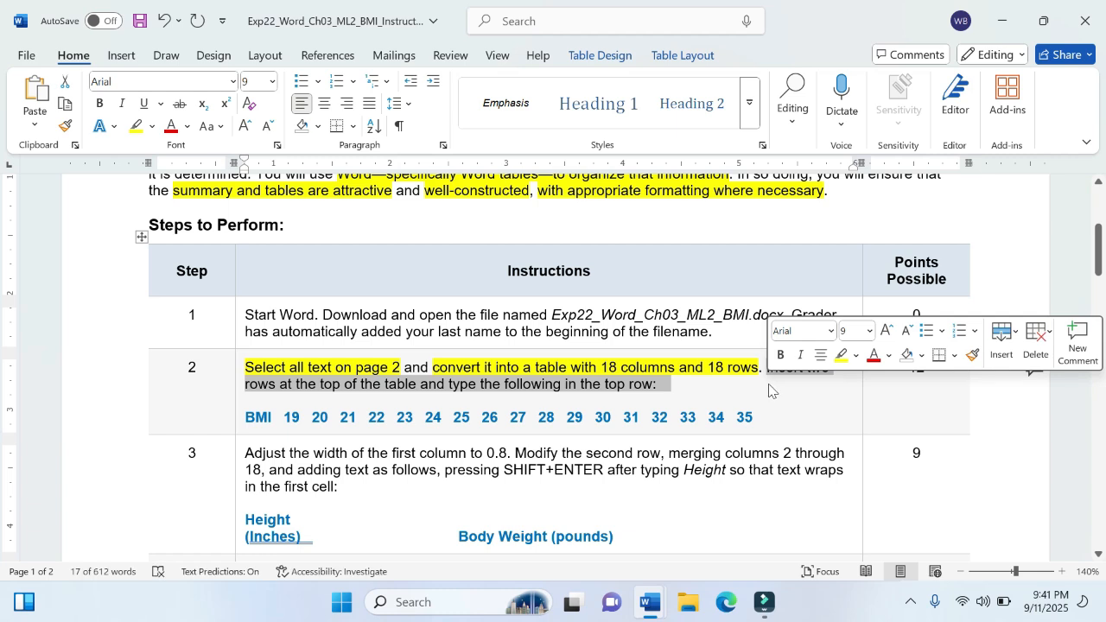
left_click(837, 365)
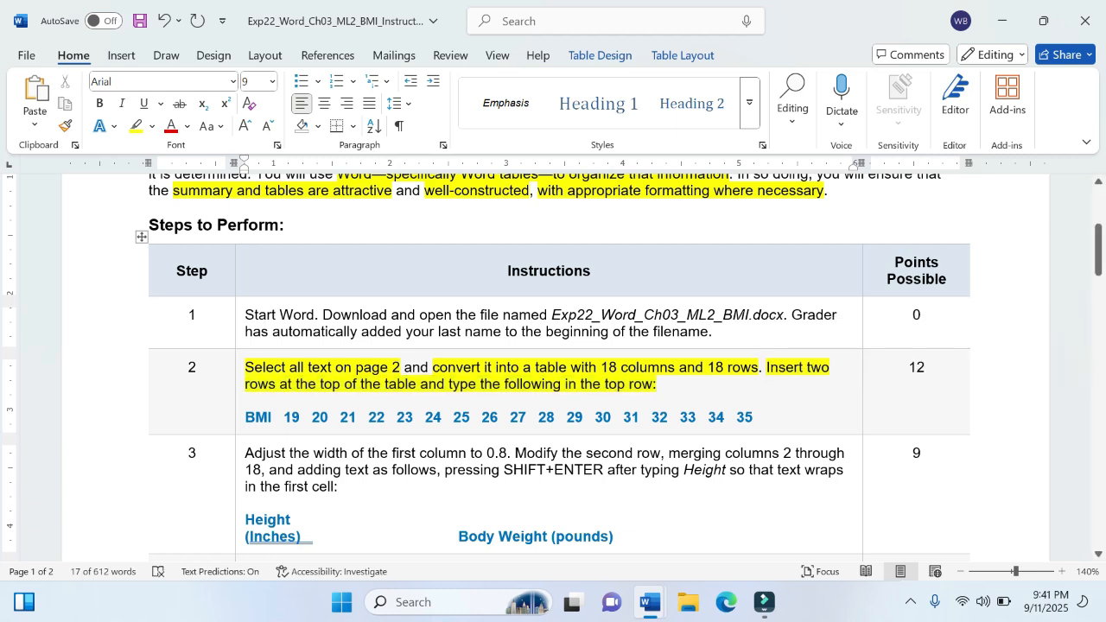
left_click(692, 380)
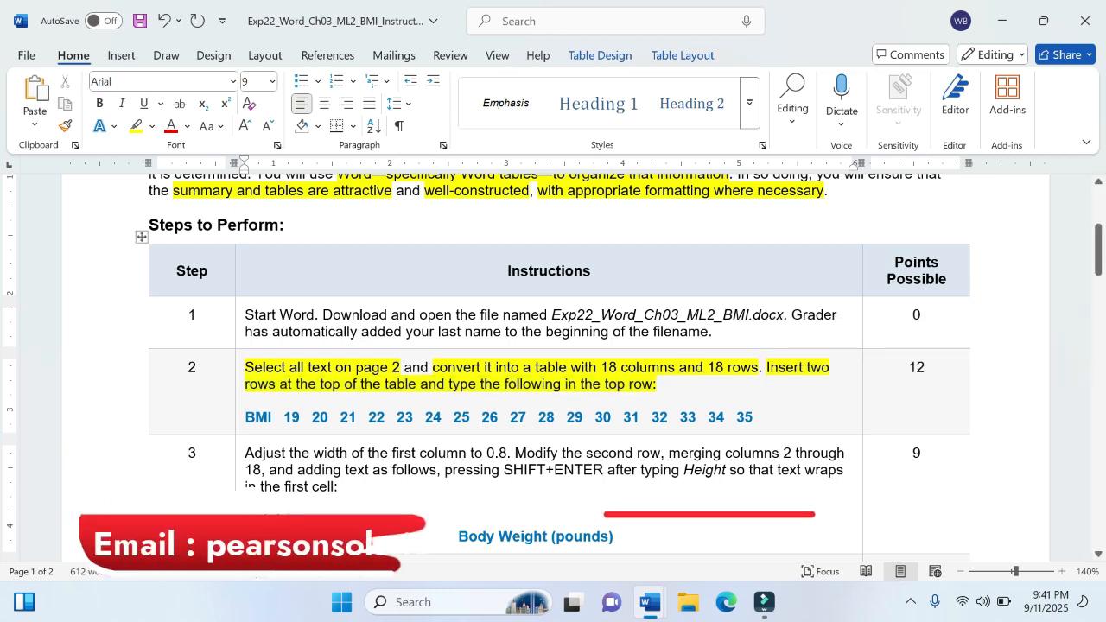
Step: Switch to the BMI project document and bring up the layout tools for the selected table
mouse_move(653, 615)
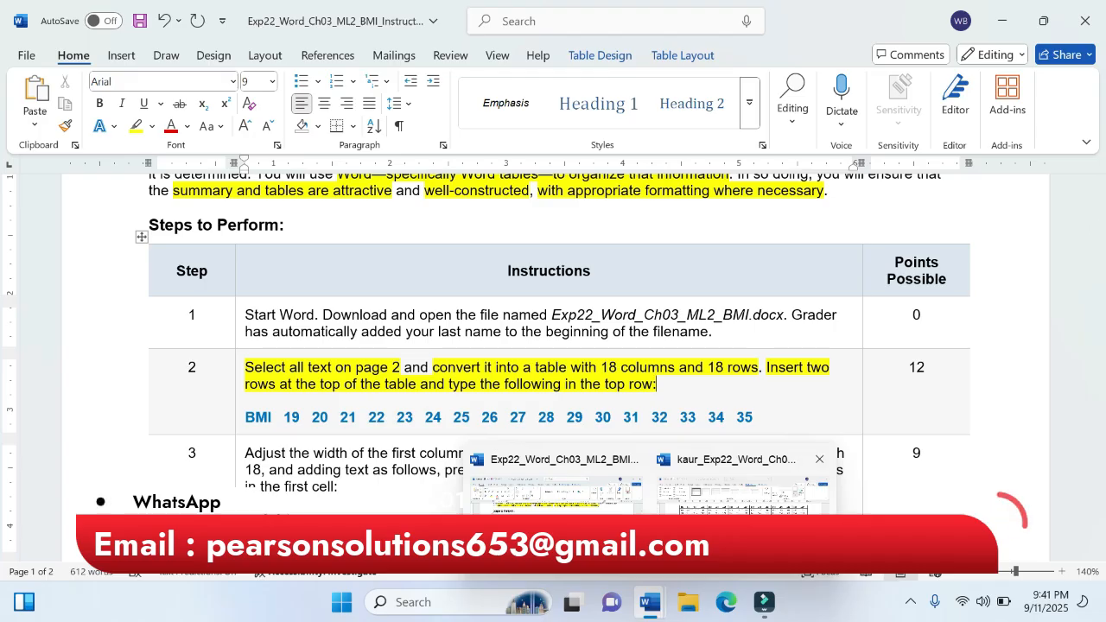
left_click(743, 493)
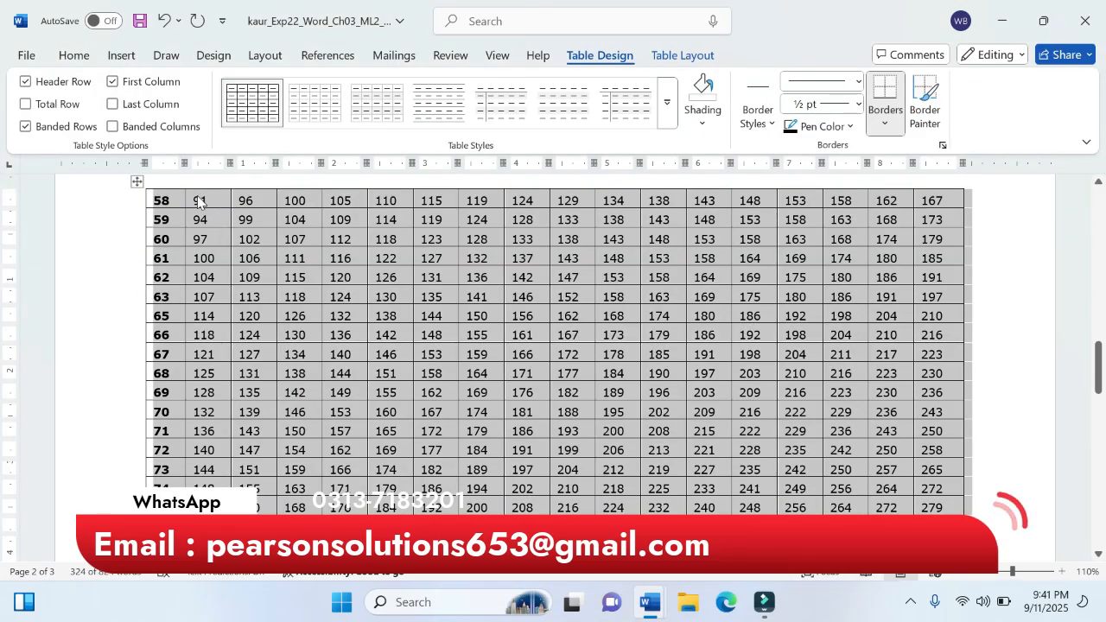
left_click(675, 57)
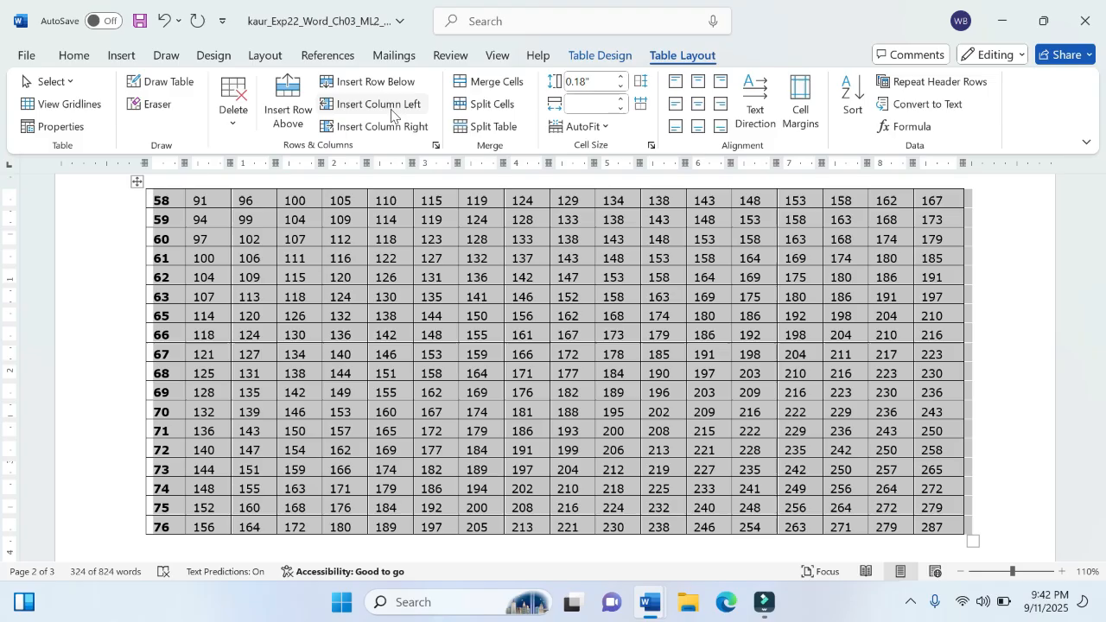
left_click(300, 105)
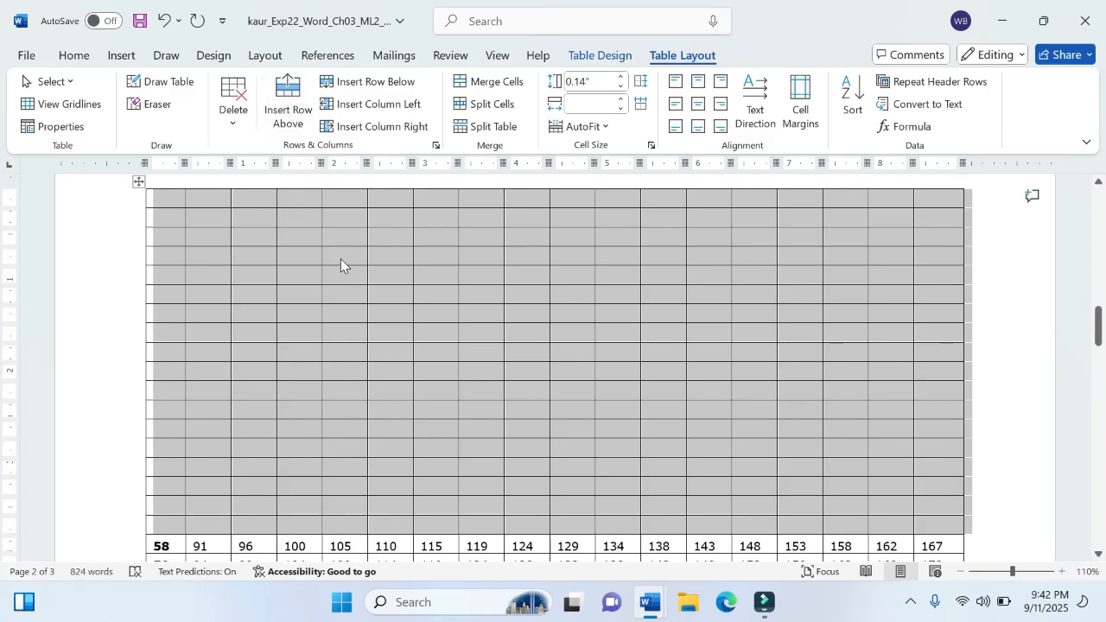
key("ctrl+z")
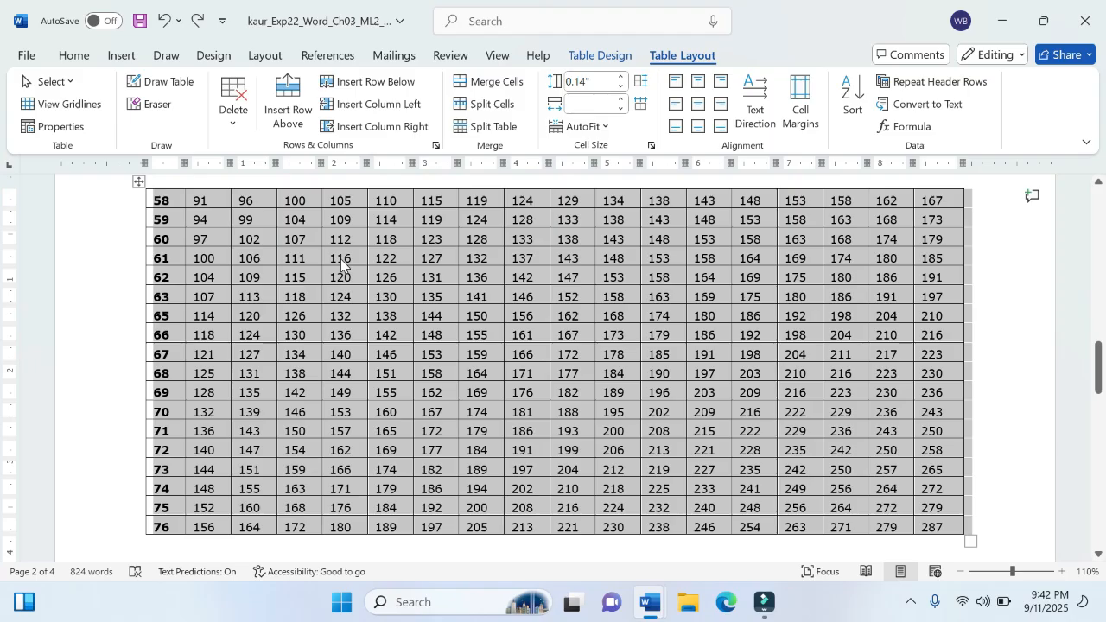
left_click(342, 264)
Step: Insert two blank rows above the table's row 58 and place the cursor in the first cell of the second blank row
left_click(170, 200)
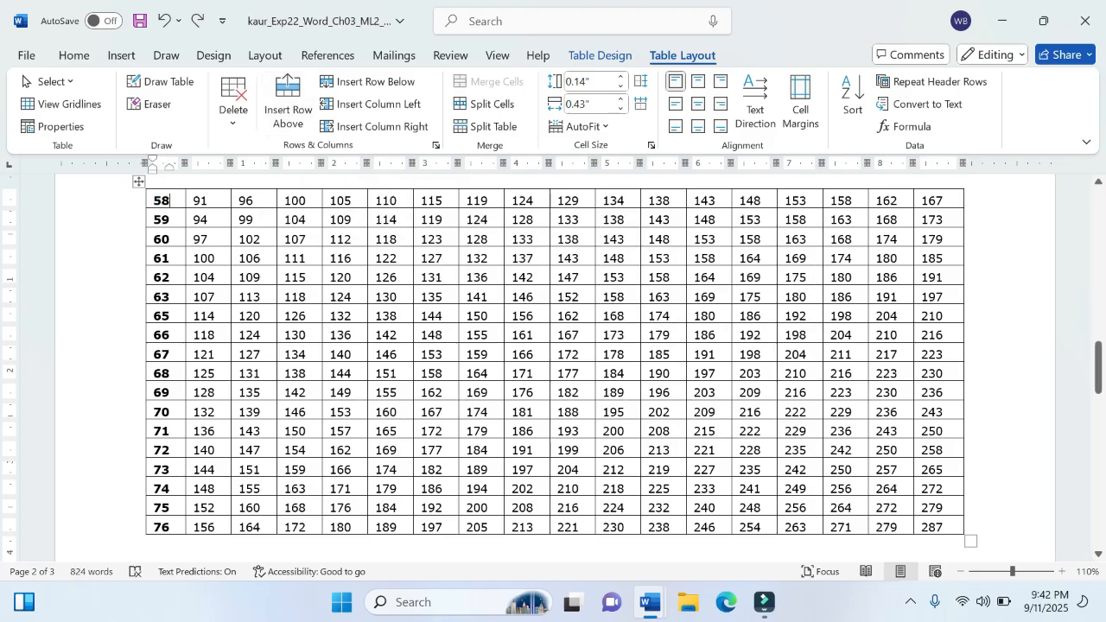
left_click(286, 102)
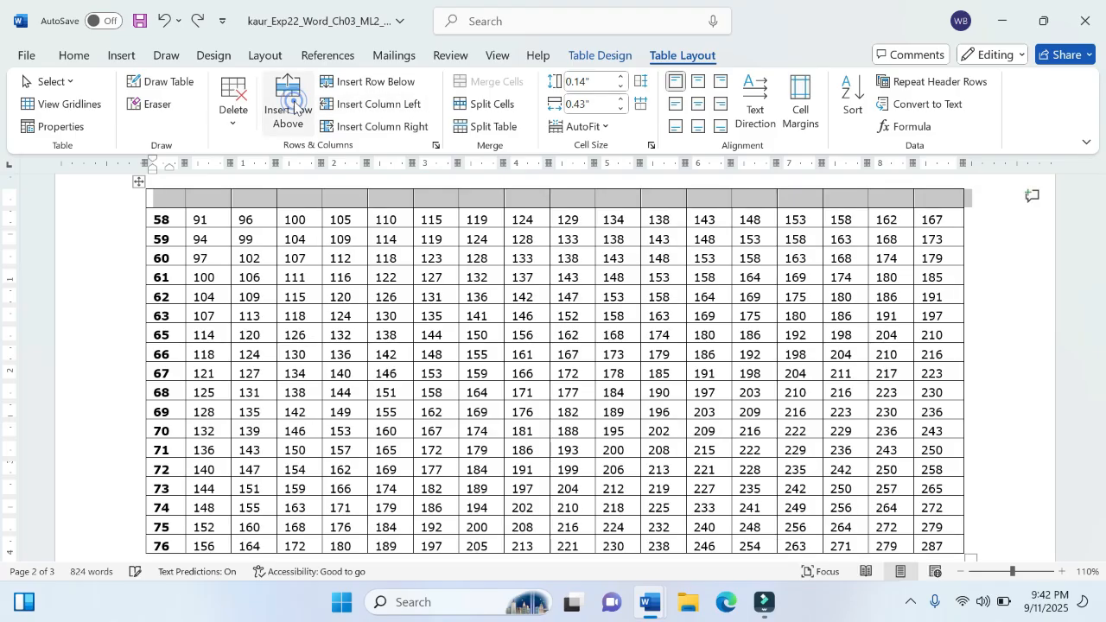
left_click(164, 199)
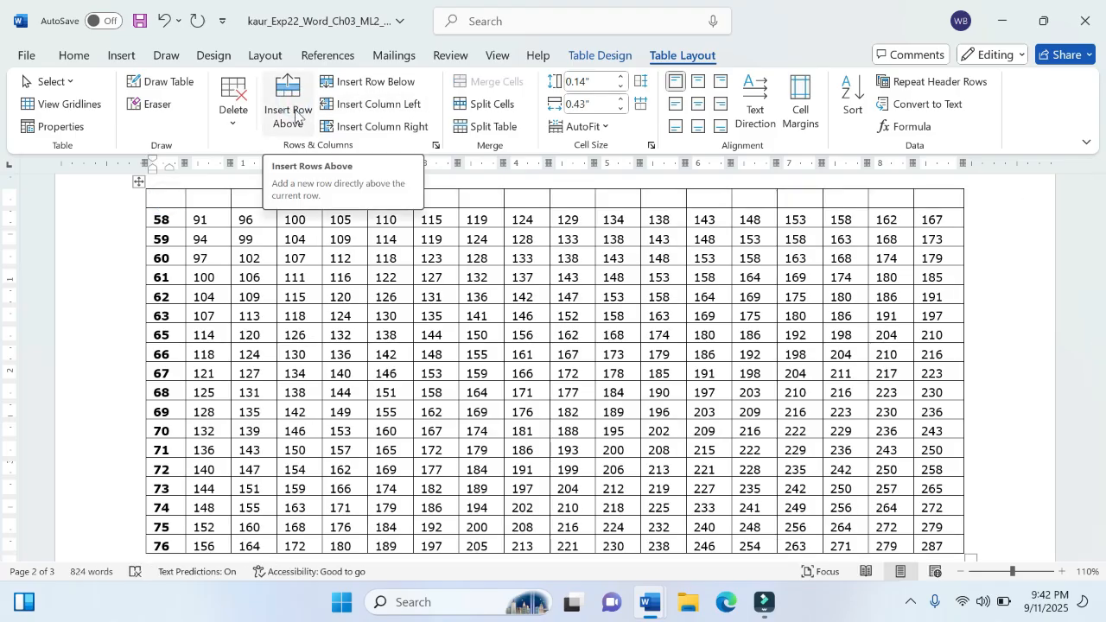
left_click(289, 102)
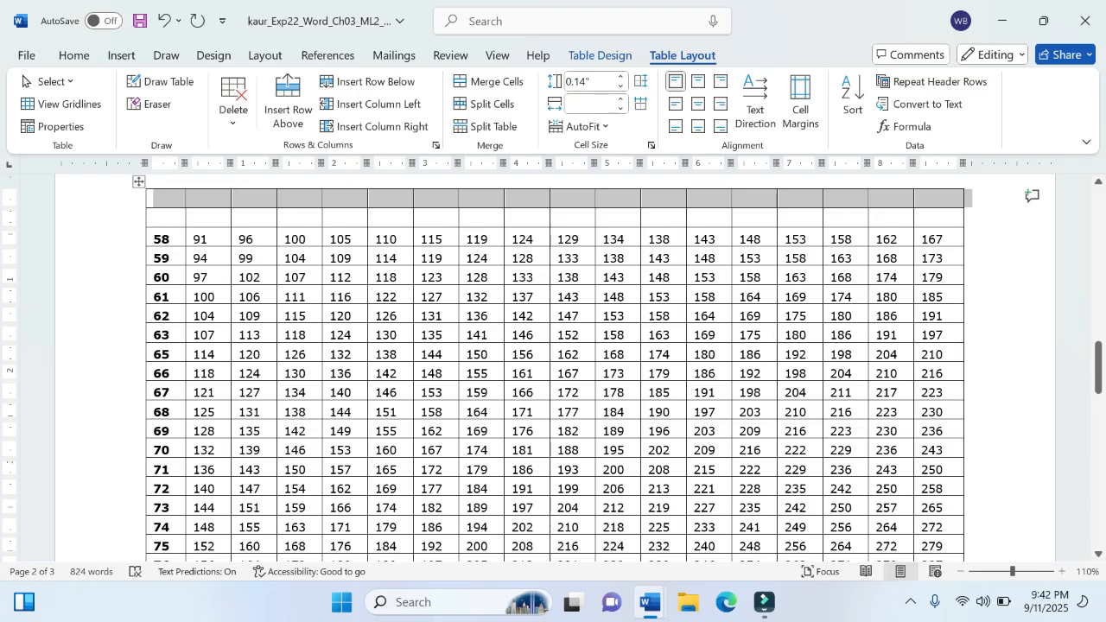
left_click(175, 218)
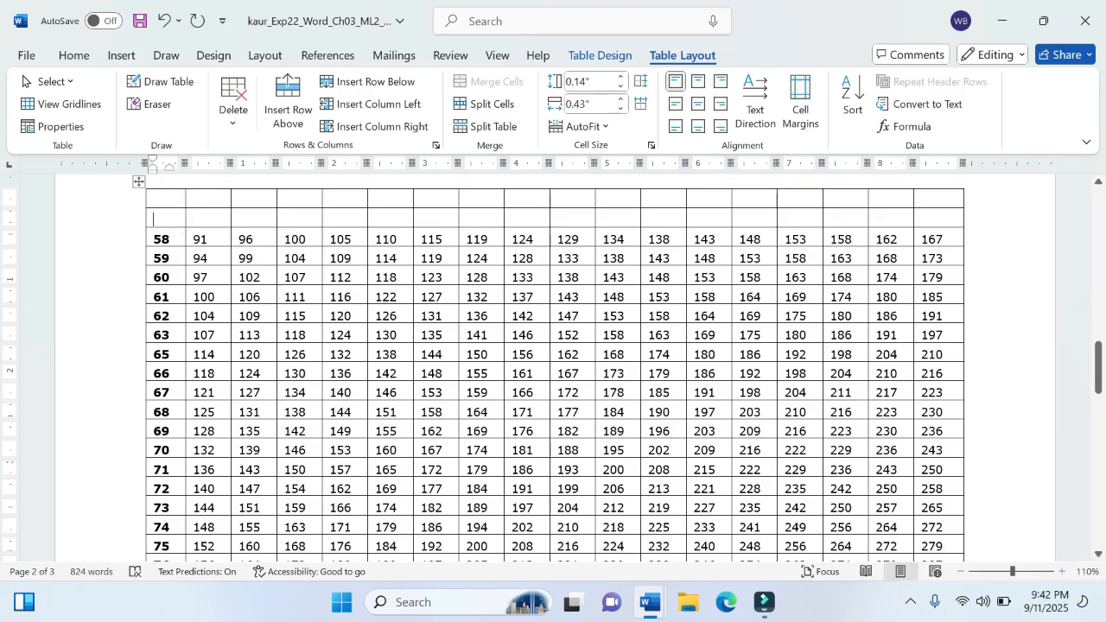
Step: Review the top-row entries listed in instruction step 2 and return to the BMI project document
mouse_move(651, 602)
left_click(596, 525)
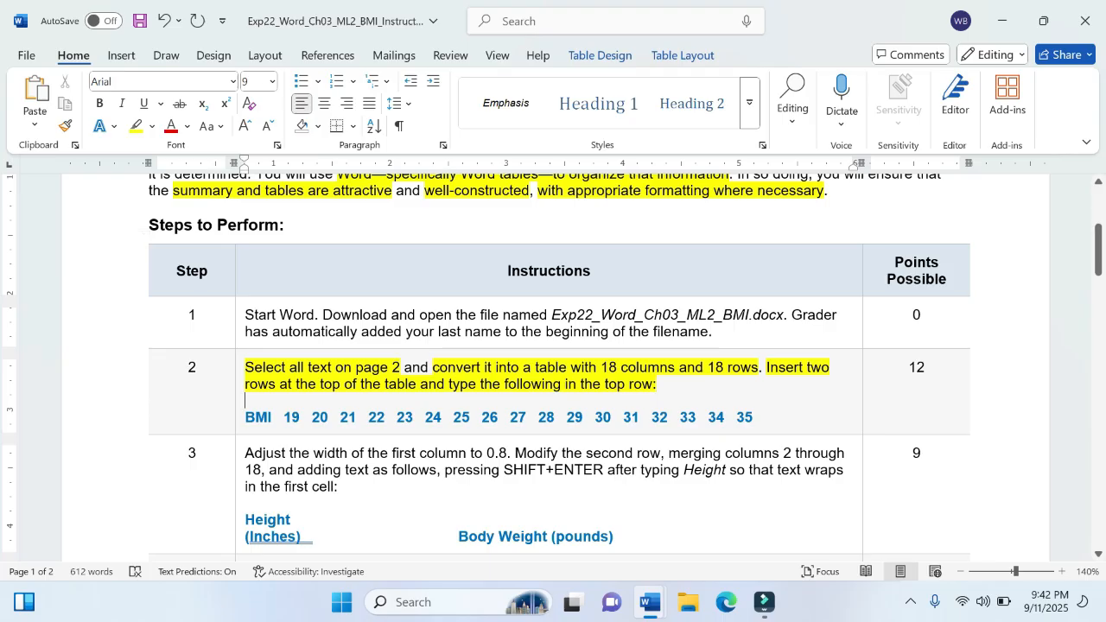
left_click(521, 396)
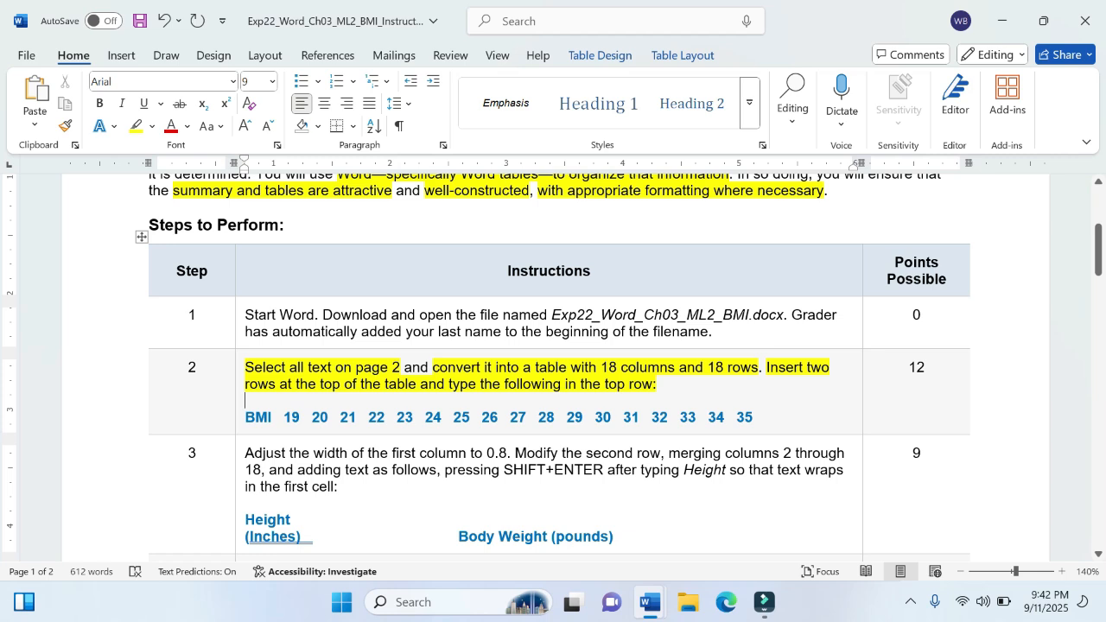
mouse_move(651, 602)
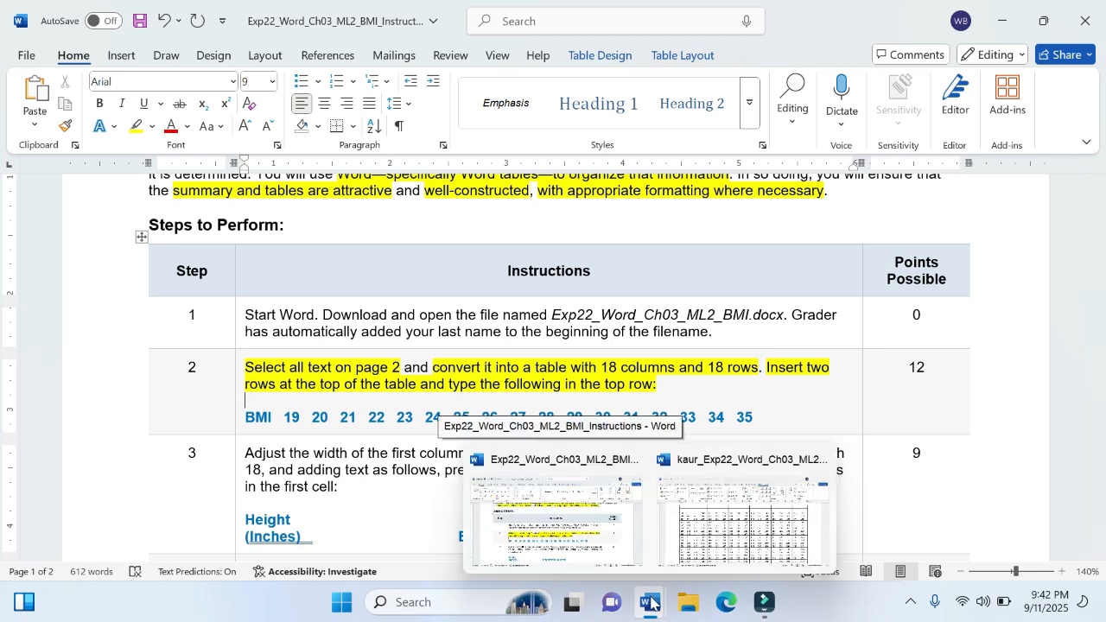
left_click(731, 558)
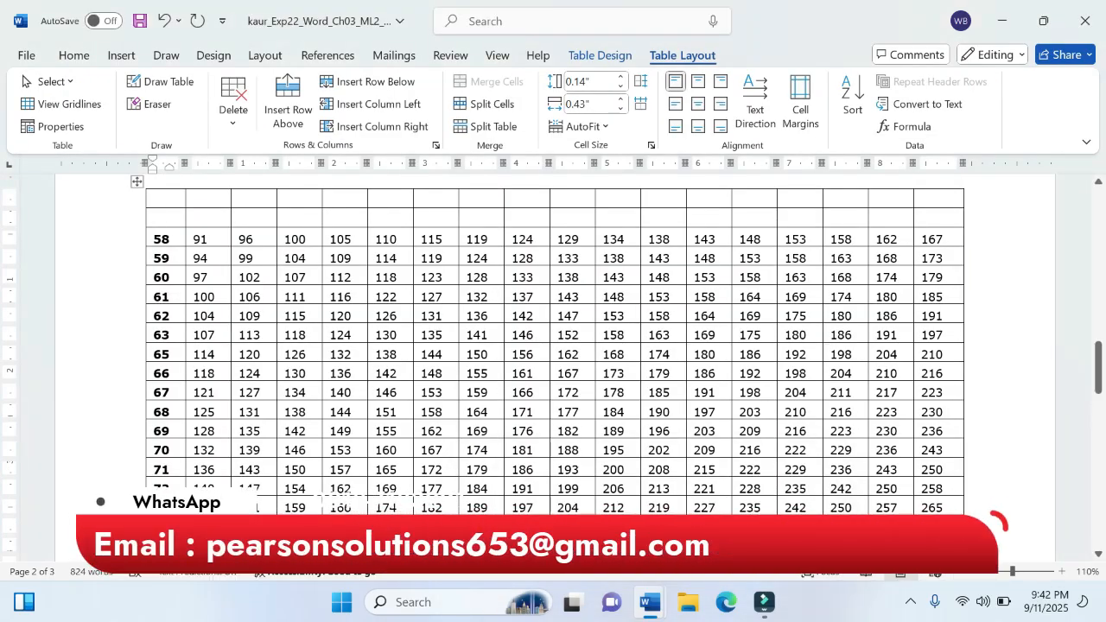
mouse_move(650, 603)
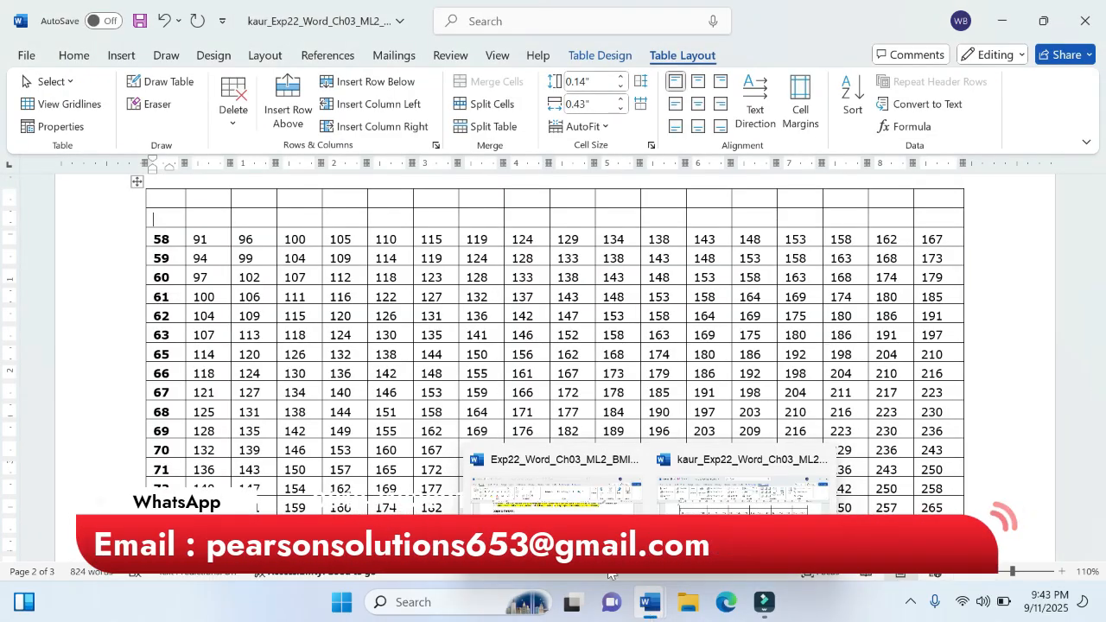
left_click(577, 511)
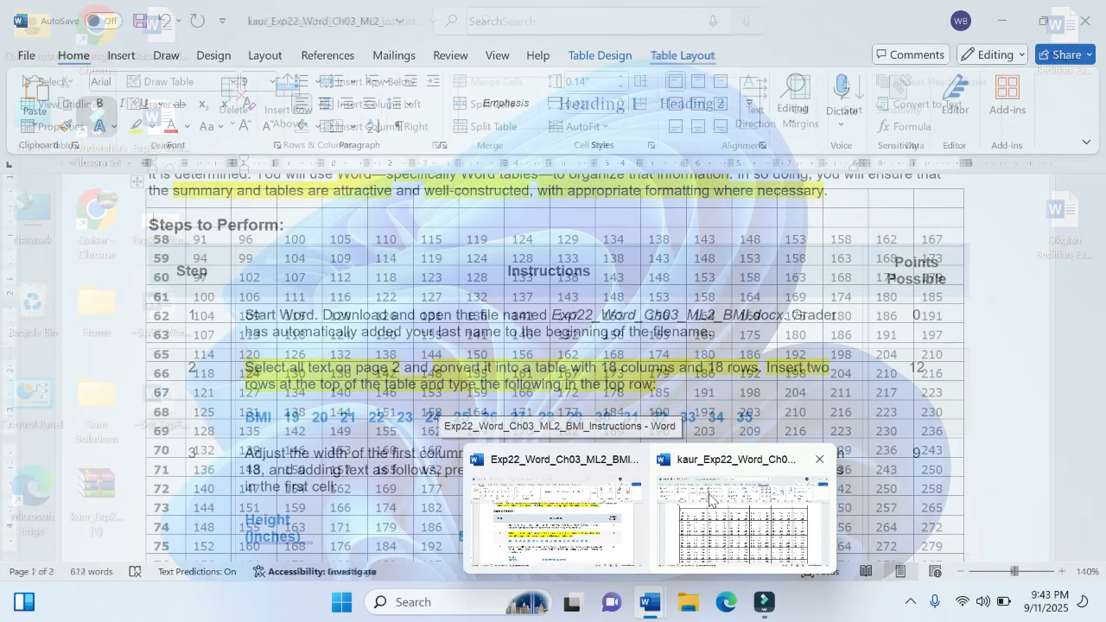
left_click(741, 518)
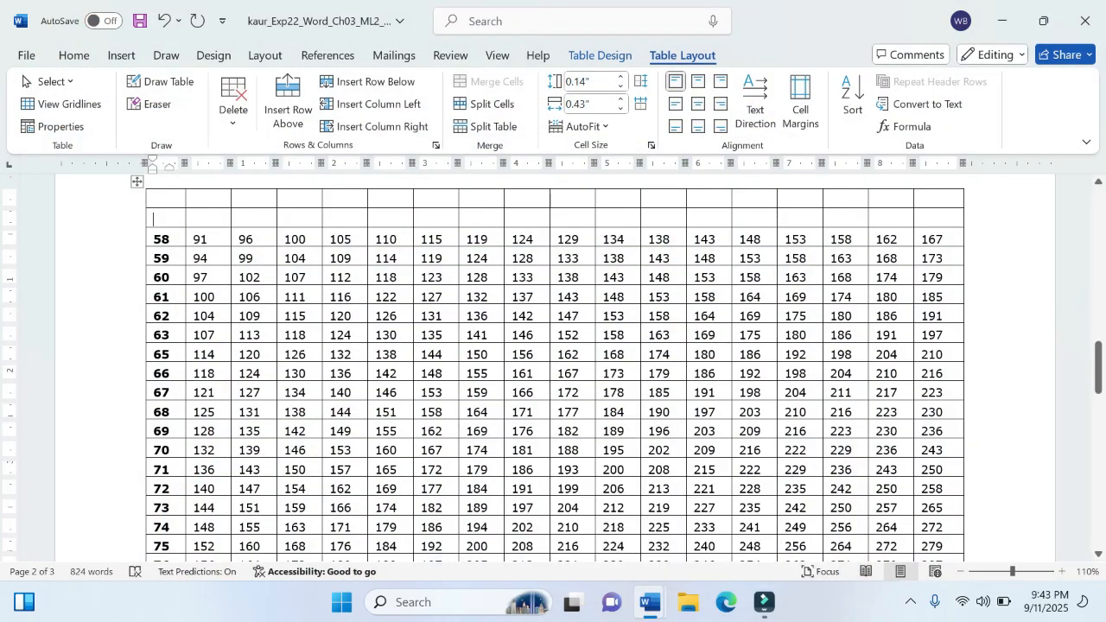
Step: Enter BMI, 19 and 20 in the first three cells of the table's second row
type("BM")
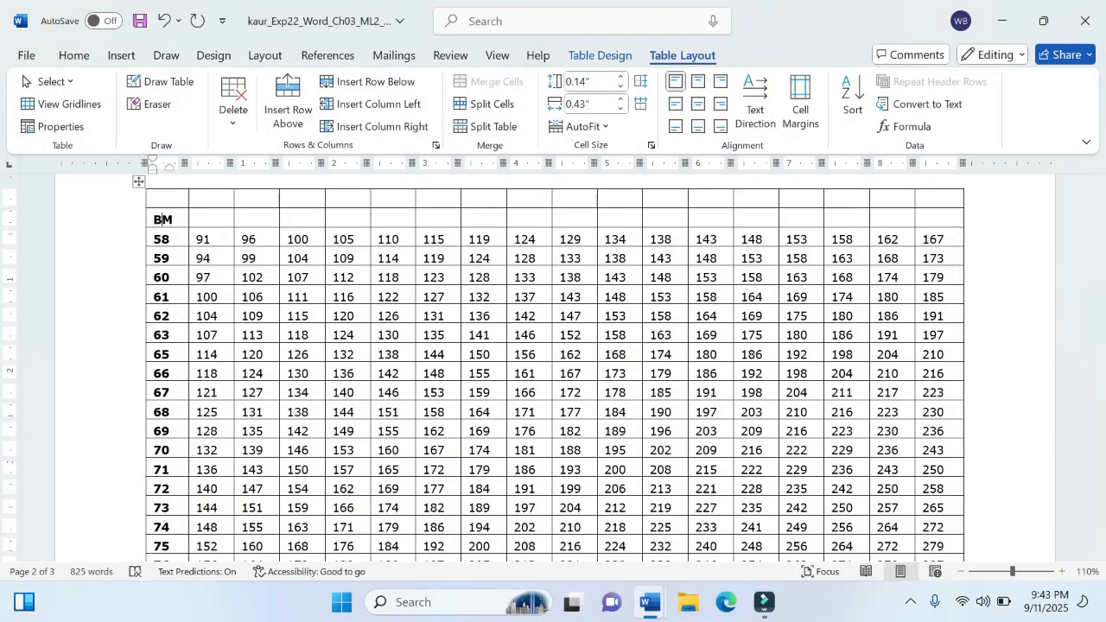
type("I")
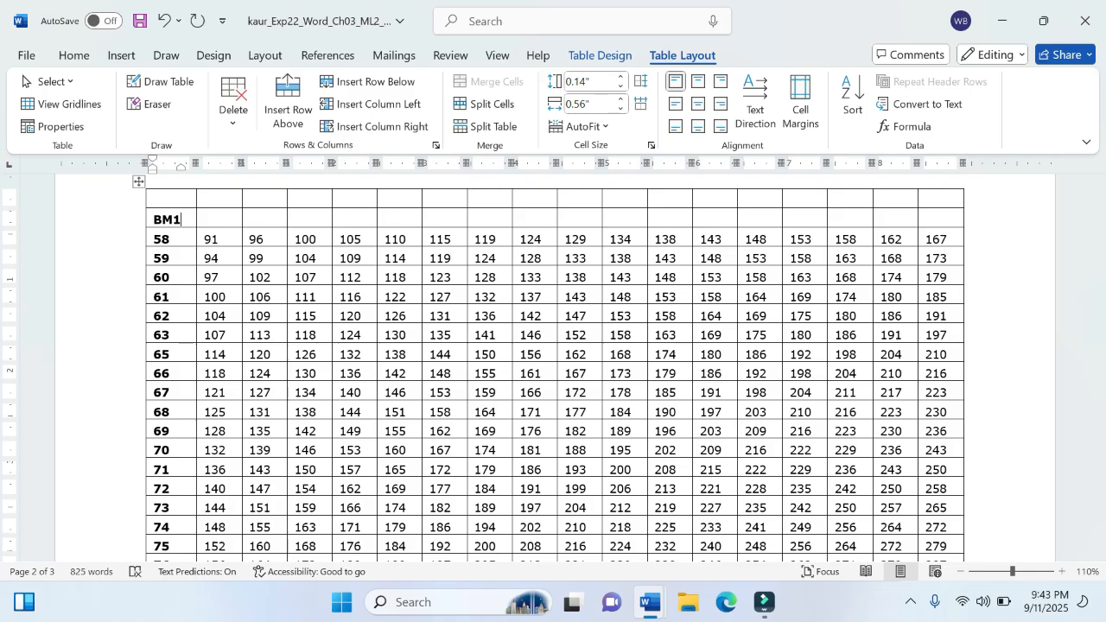
key("BackSpace")
type("I")
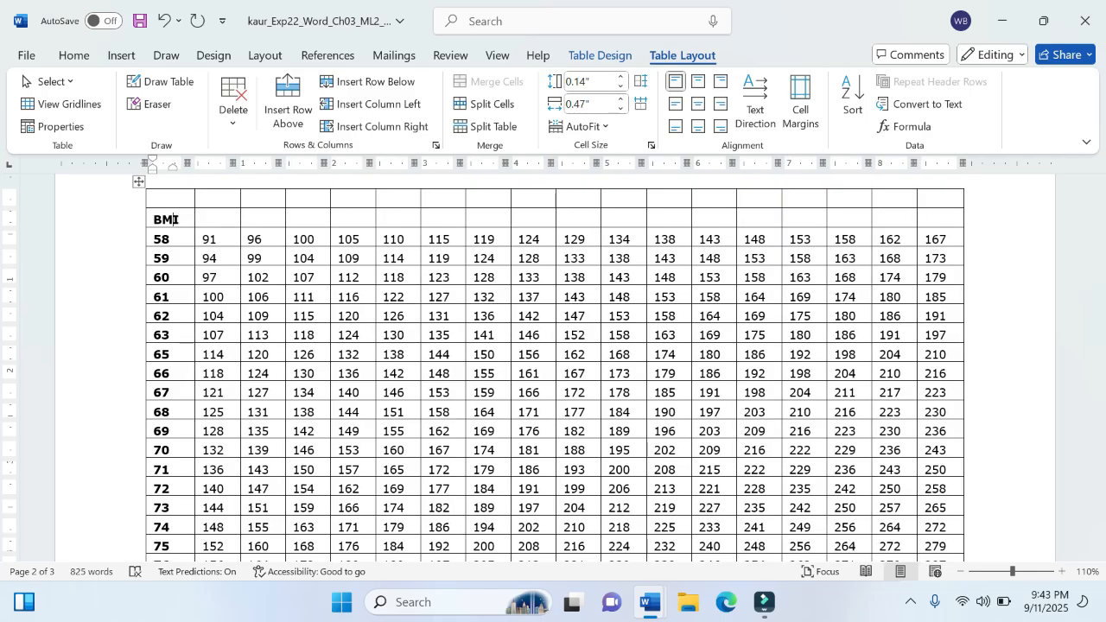
key("Tab")
type("1")
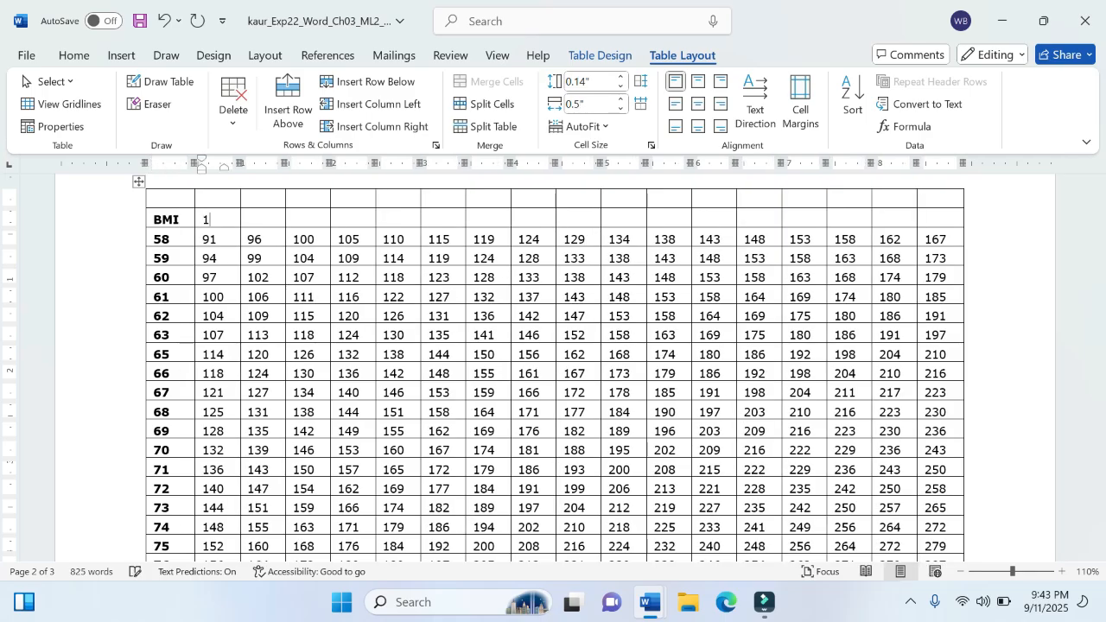
type("9")
key("Tab")
type("20")
Step: Recheck the remaining row entries in instruction step 2 and go back to the BMI project document
mouse_move(650, 605)
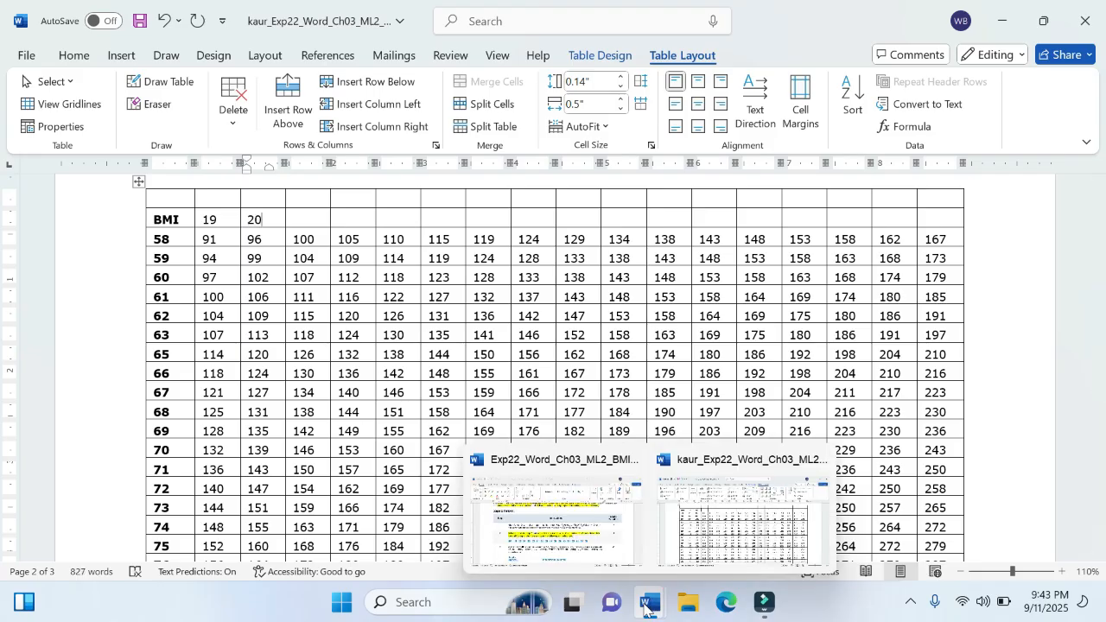
mouse_move(619, 542)
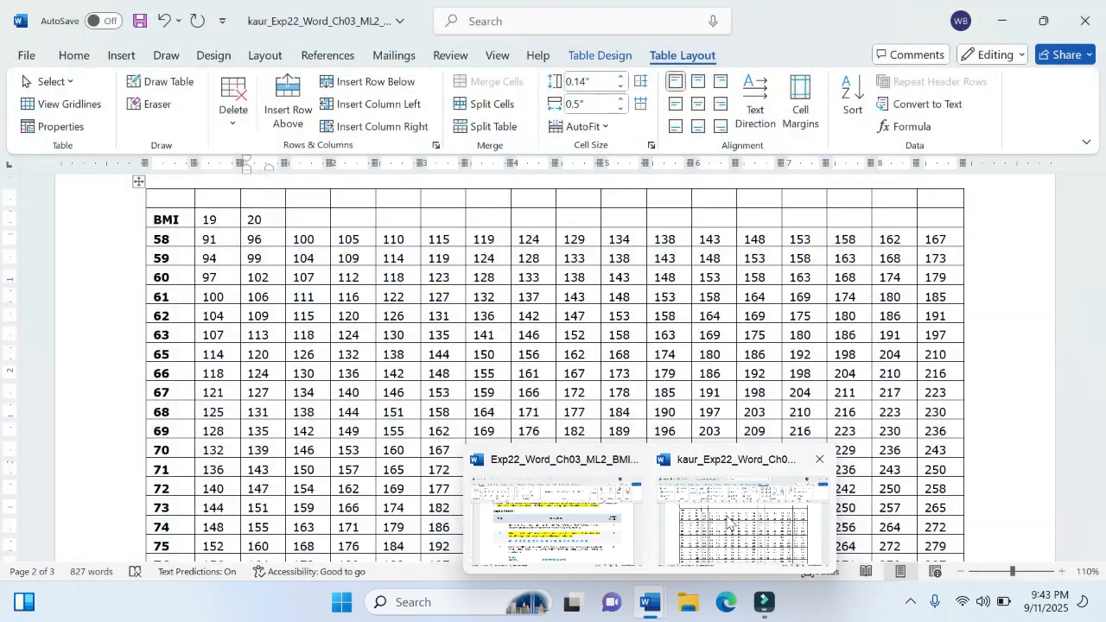
left_click(726, 520)
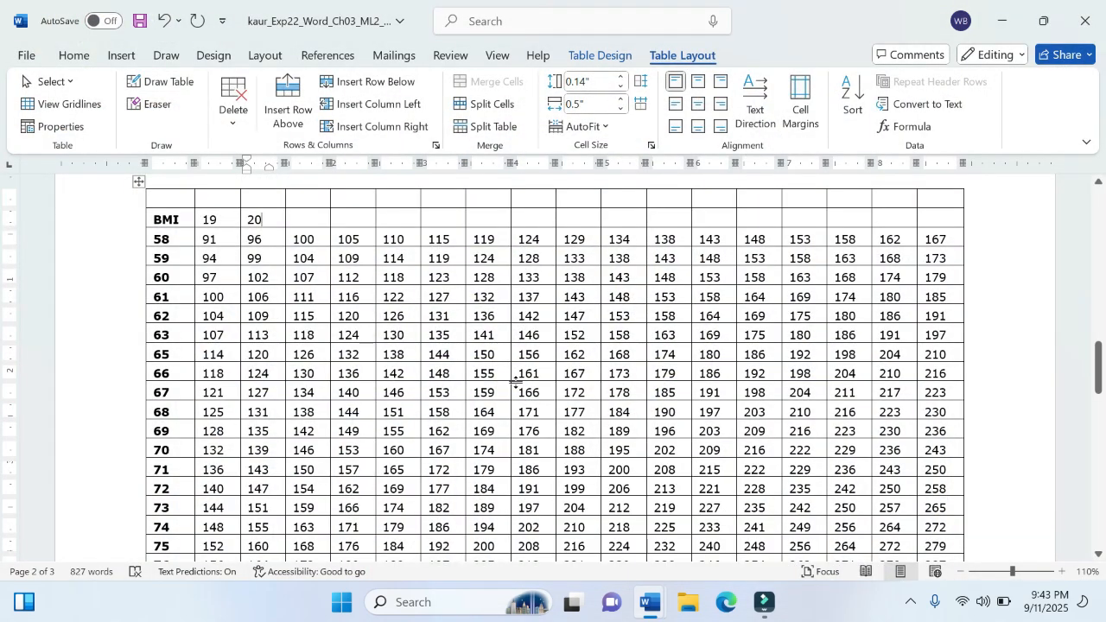
Step: Continue the BMI row of the table with 21, 22, 23, 24, 25 and 26 in consecutive cells after 20
key("Tab")
type("21")
key("Tab")
type("2")
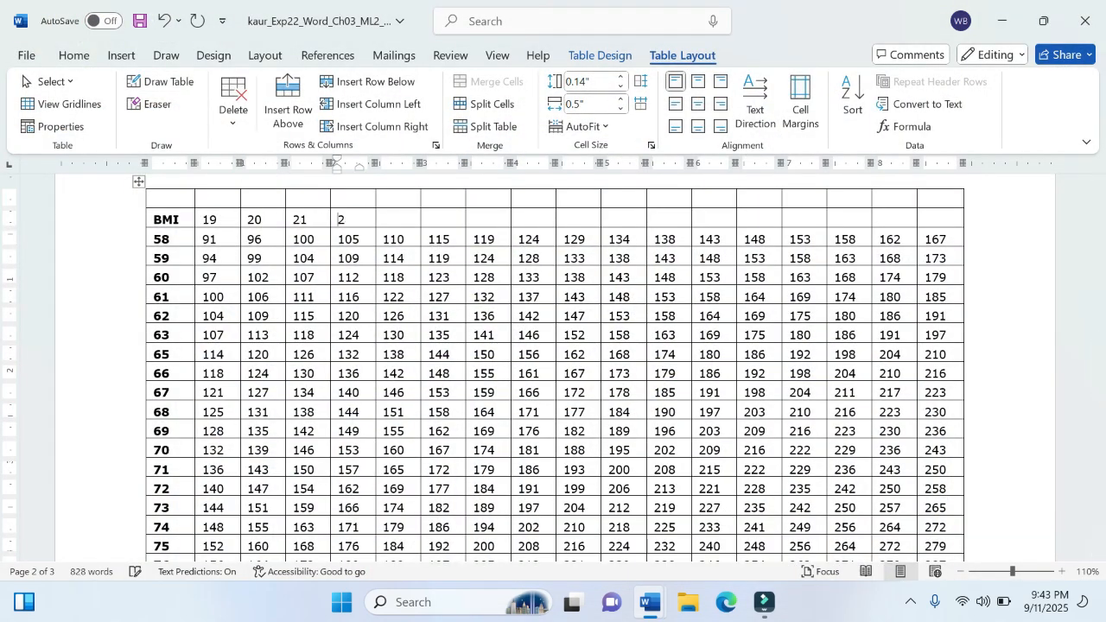
type("2")
key("Tab")
type("23")
key("Tab")
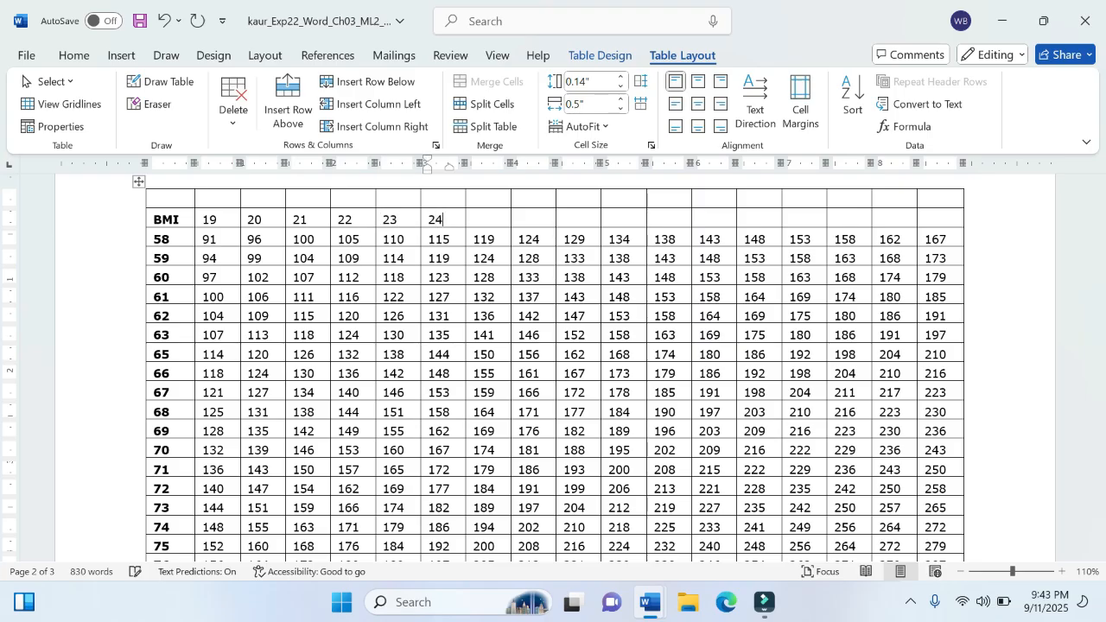
type("24")
key("Tab")
type("25")
key("Tab")
type("26")
key("Tab")
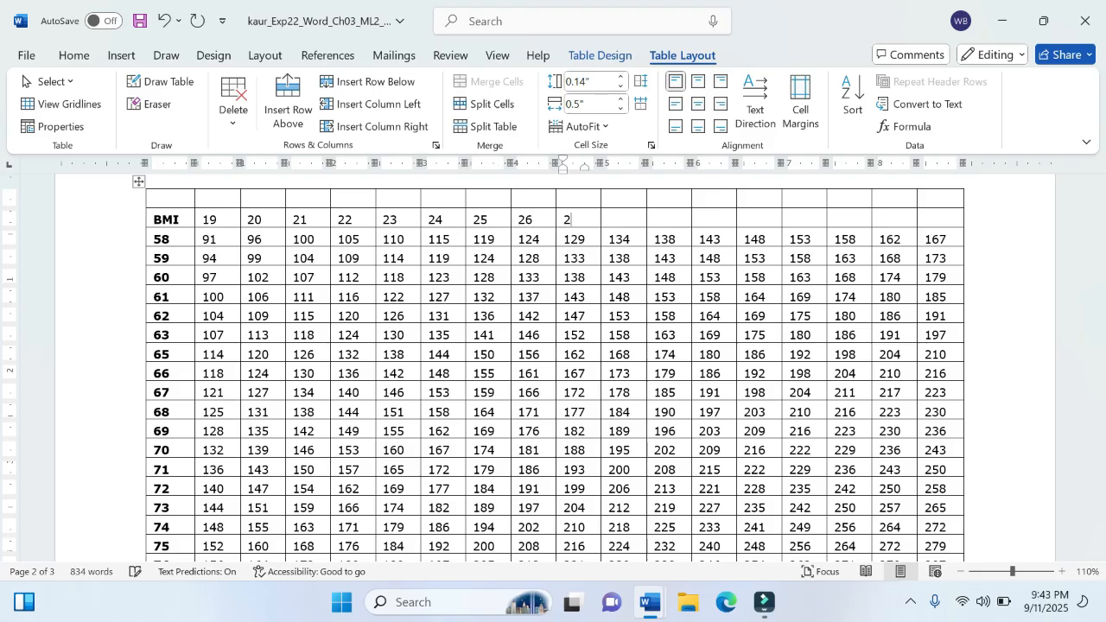
Step: Complete the BMI row with 27 through 35, one number per cell, up to the last column
key("Tab")
type("28")
key("Tab")
type("29")
key("Tab")
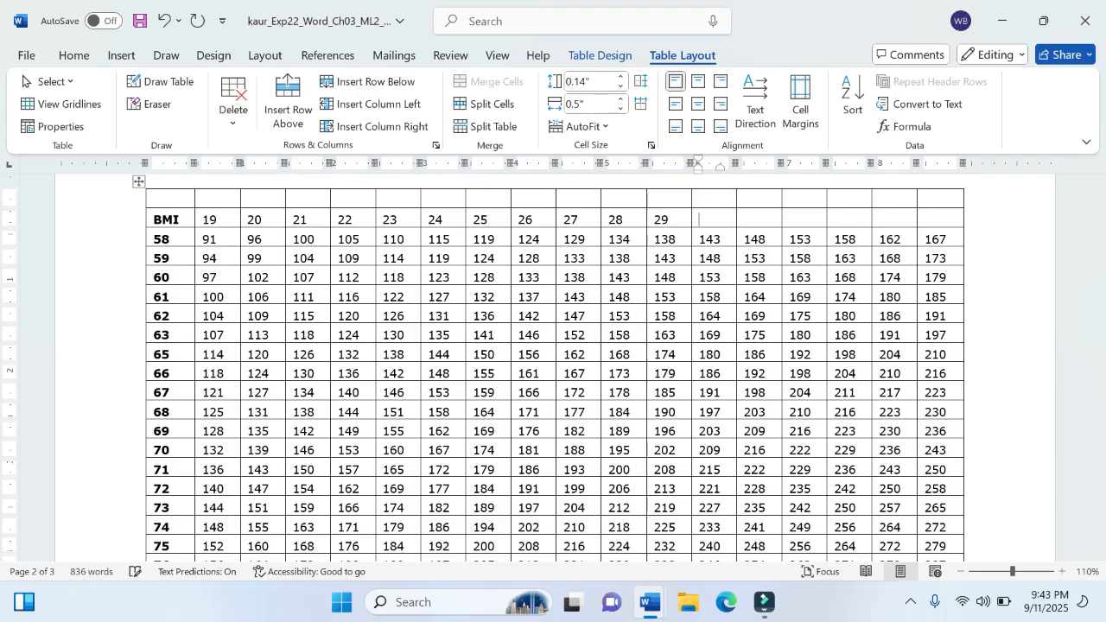
key("Tab")
type("31")
key("Tab")
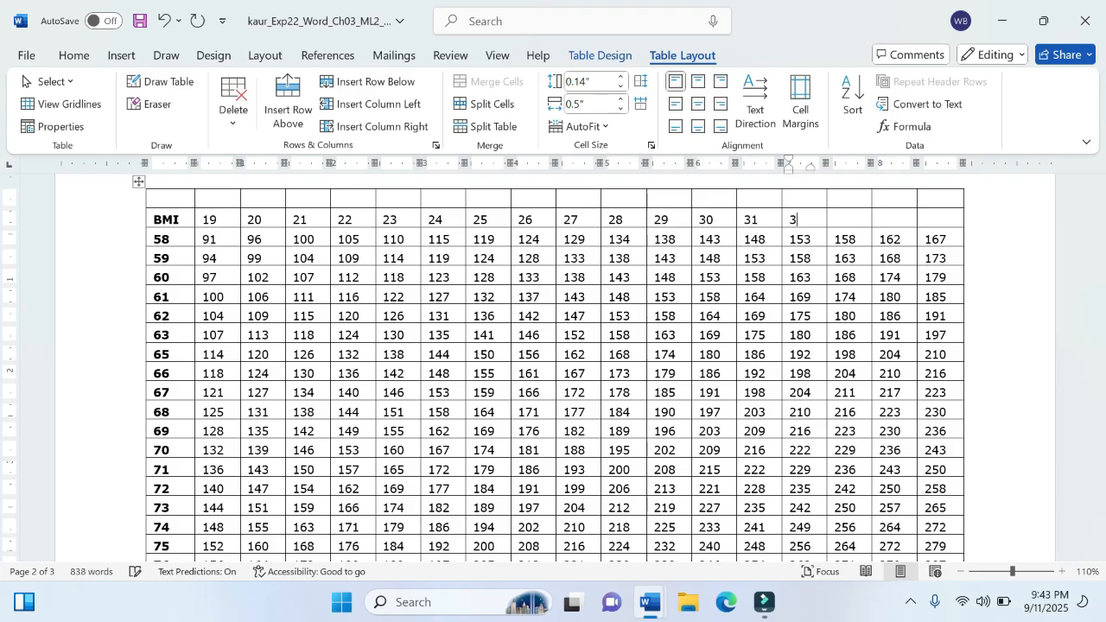
type("32")
key("Tab")
type("33")
key("Tab")
type("34")
key("Tab")
type("3")
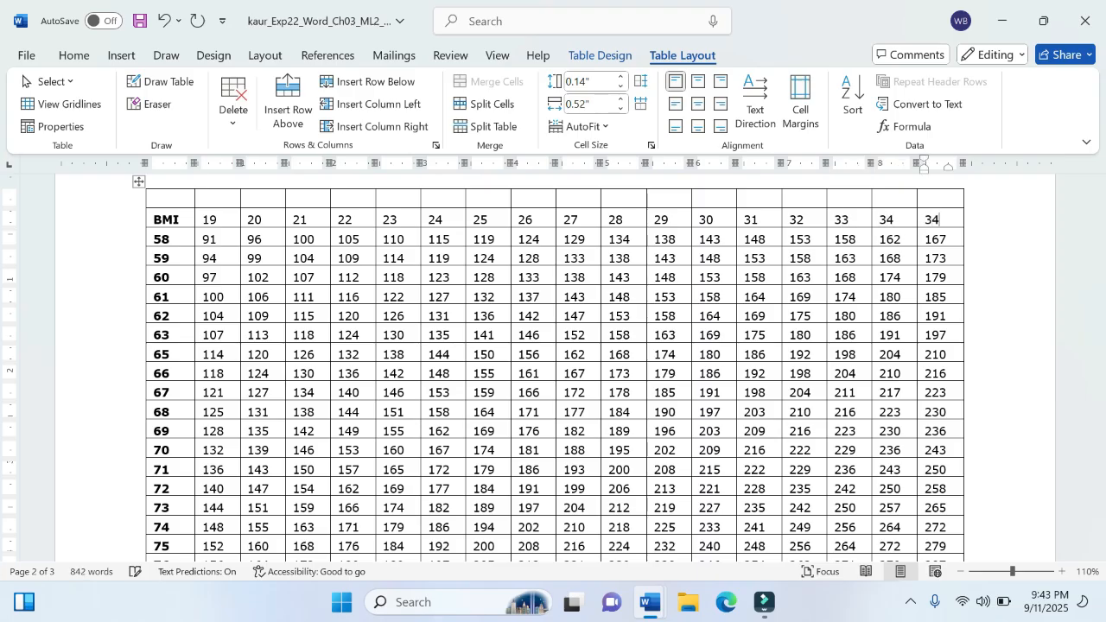
type("5")
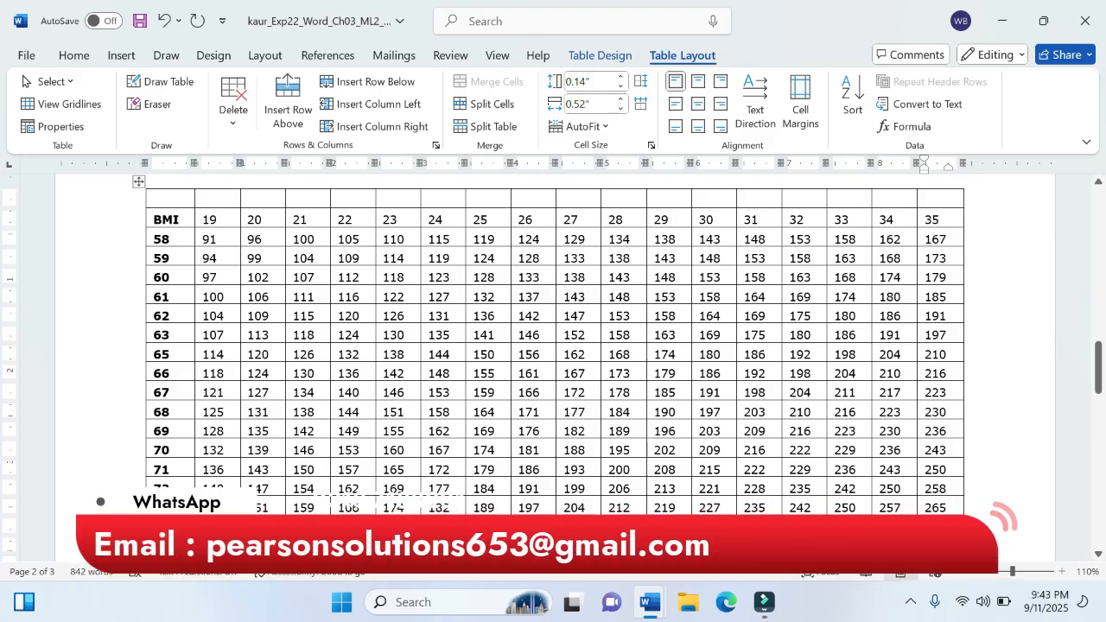
Step: Switch to the instructions document and highlight the numbers 19 through 35 in step 2 in yellow
mouse_move(653, 611)
left_click(554, 488)
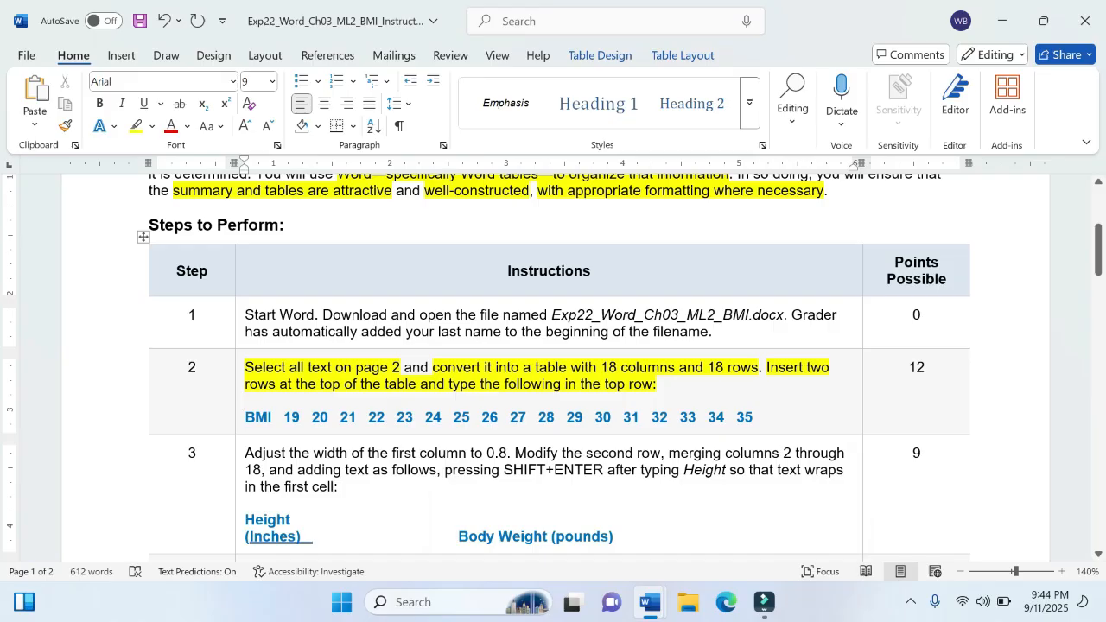
left_click_drag(283, 417, 765, 416)
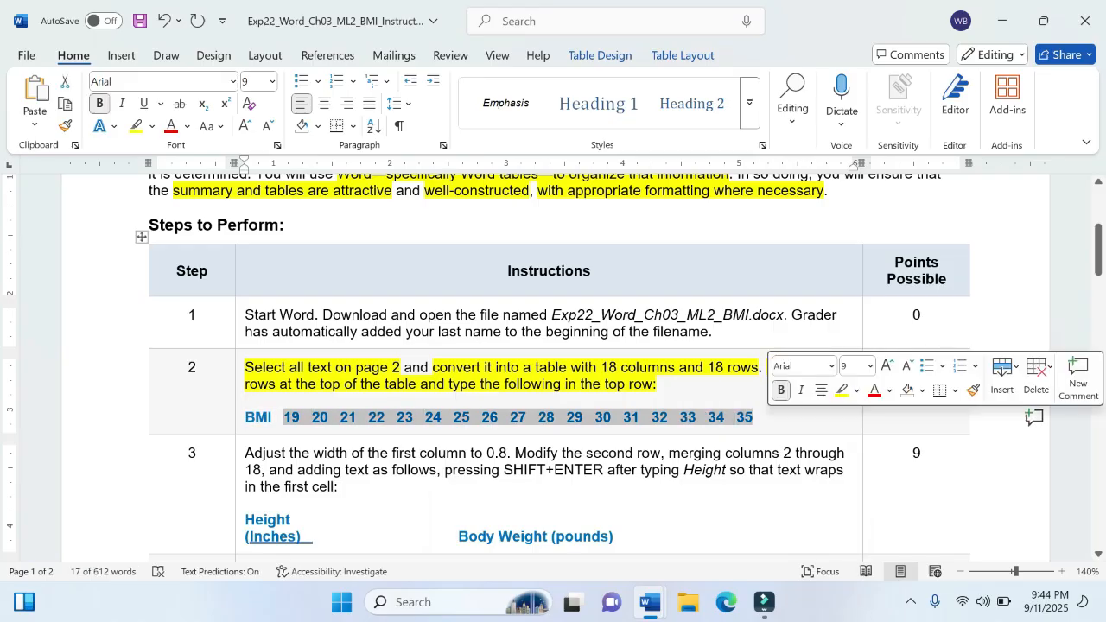
left_click(845, 393)
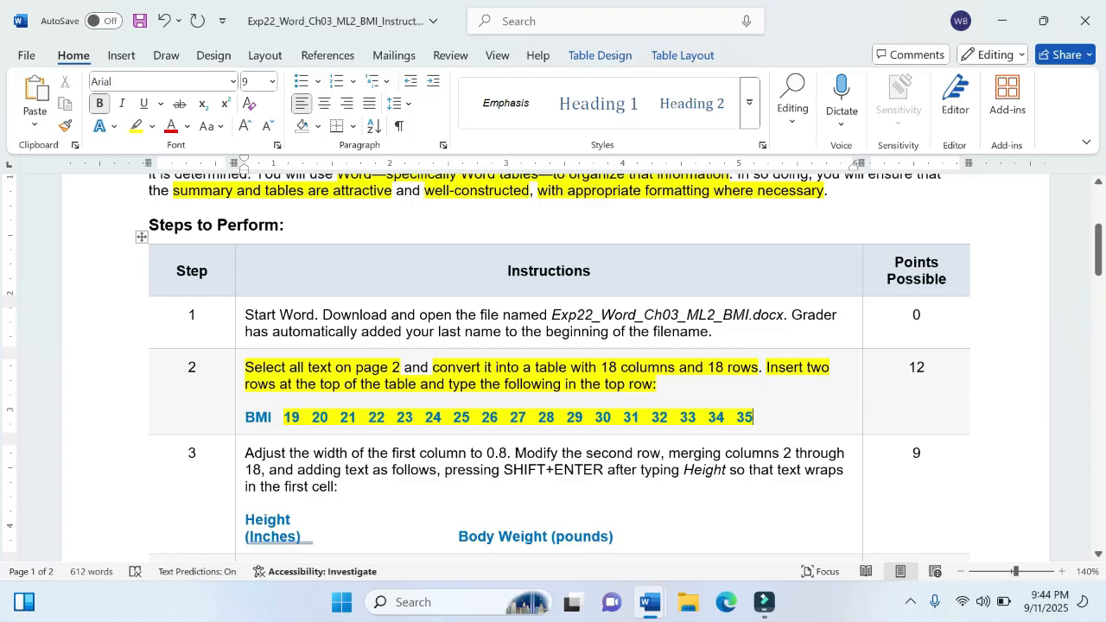
Step: Highlight the sentence "Adjust the width of the first column to 0.8." in instruction step 3 in yellow
scroll(424, 363, "up", 1)
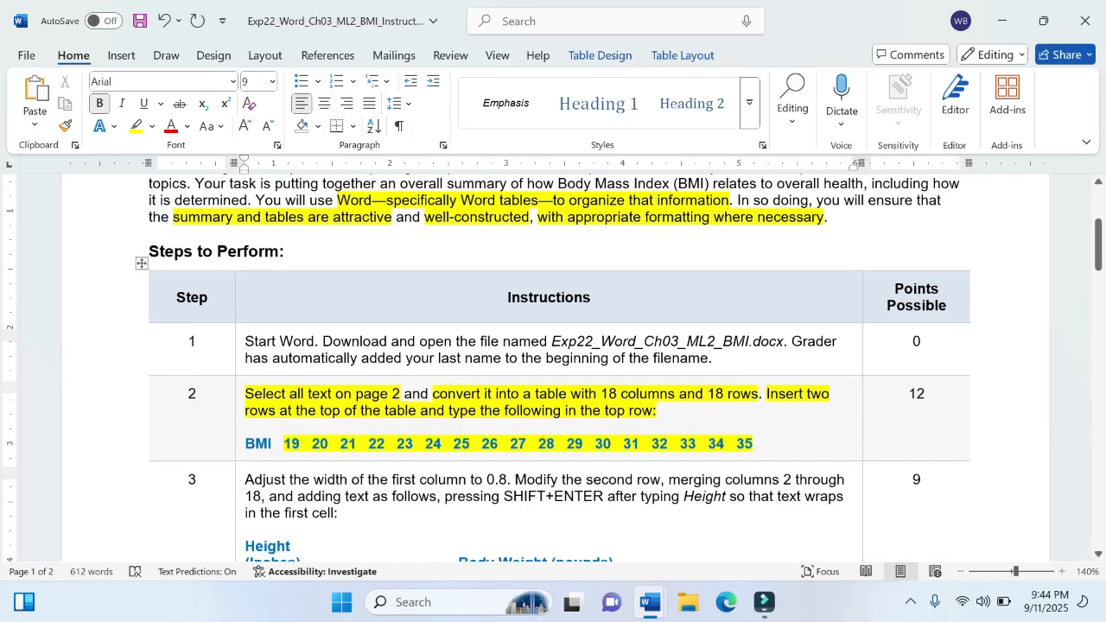
scroll(425, 363, "down", 3)
scroll(553, 367, "down", 1)
scroll(554, 367, "up", 1)
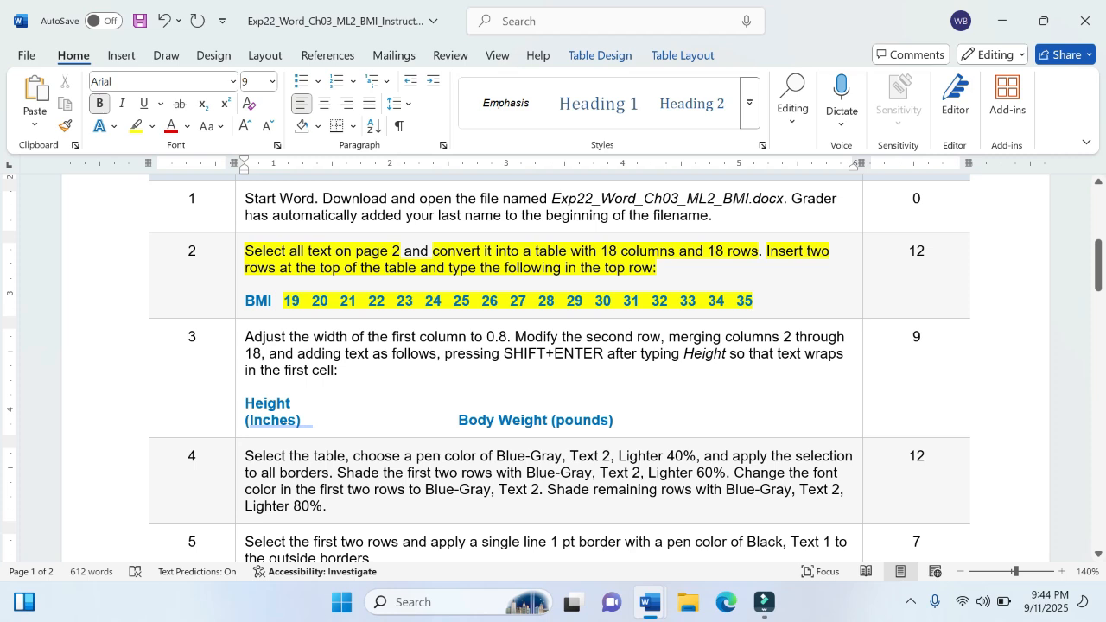
left_click_drag(246, 336, 515, 336)
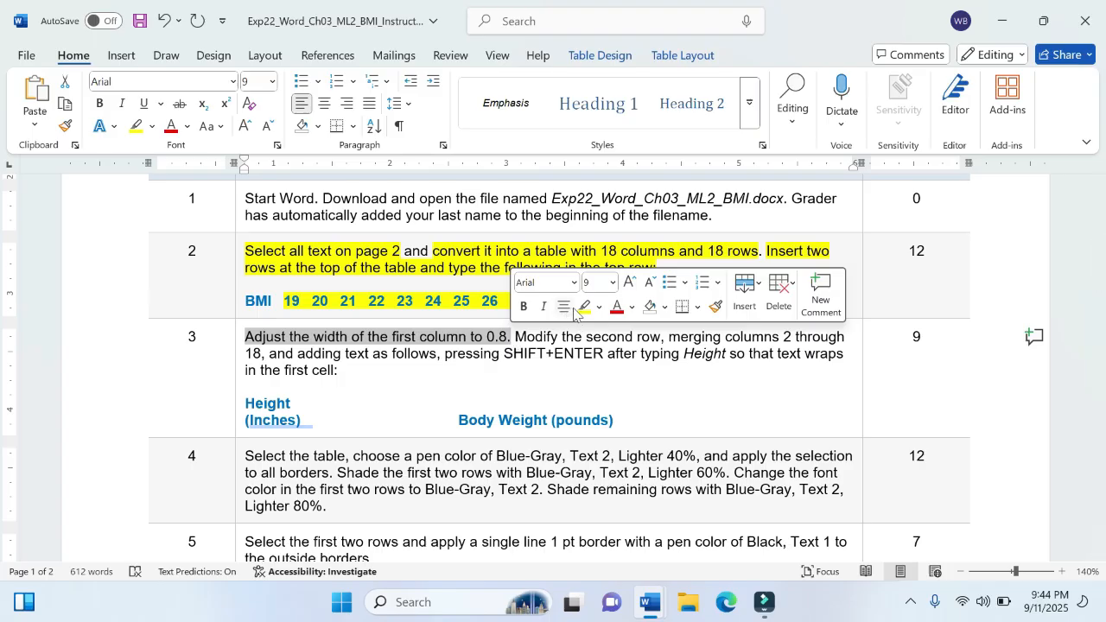
left_click(585, 307)
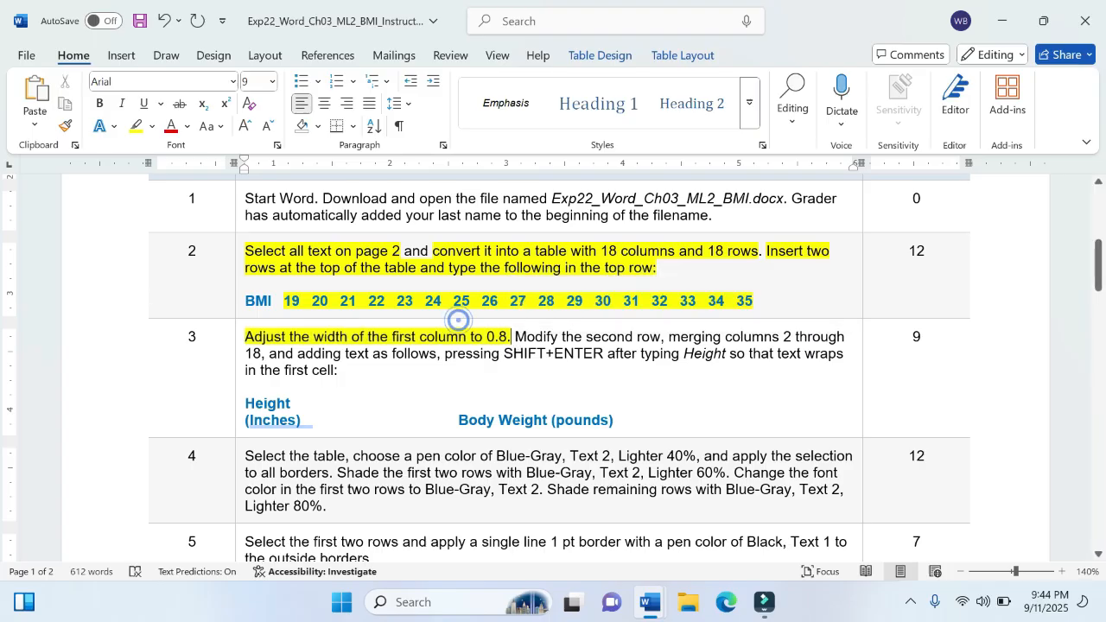
left_click(471, 336)
Step: Return to the BMI project document and set the width of the table's first column to 0.8 inches
mouse_move(650, 603)
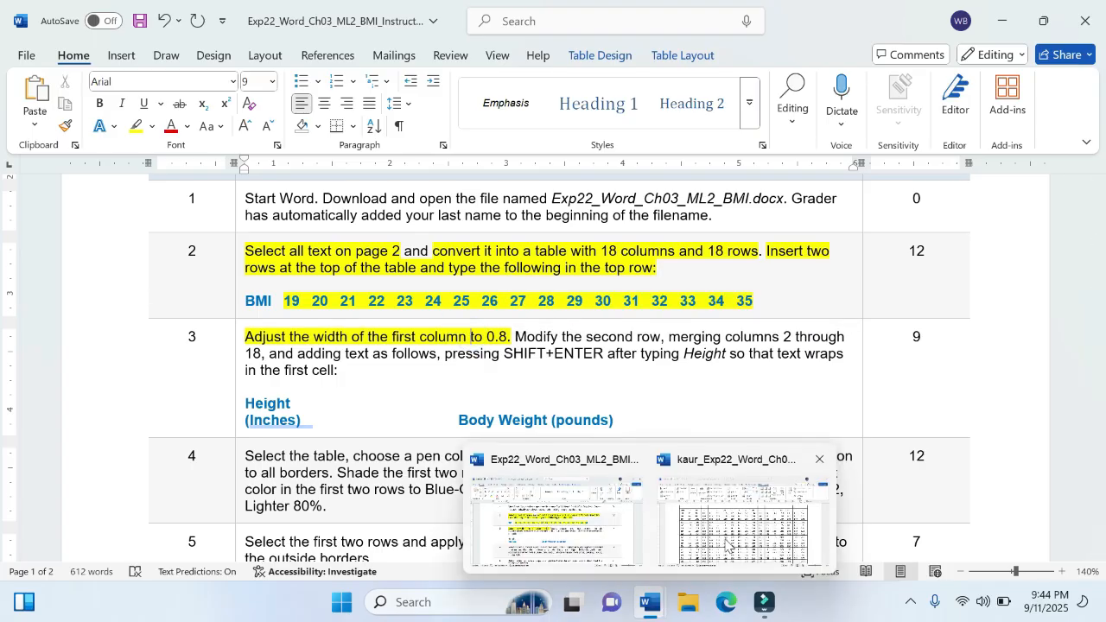
left_click(726, 544)
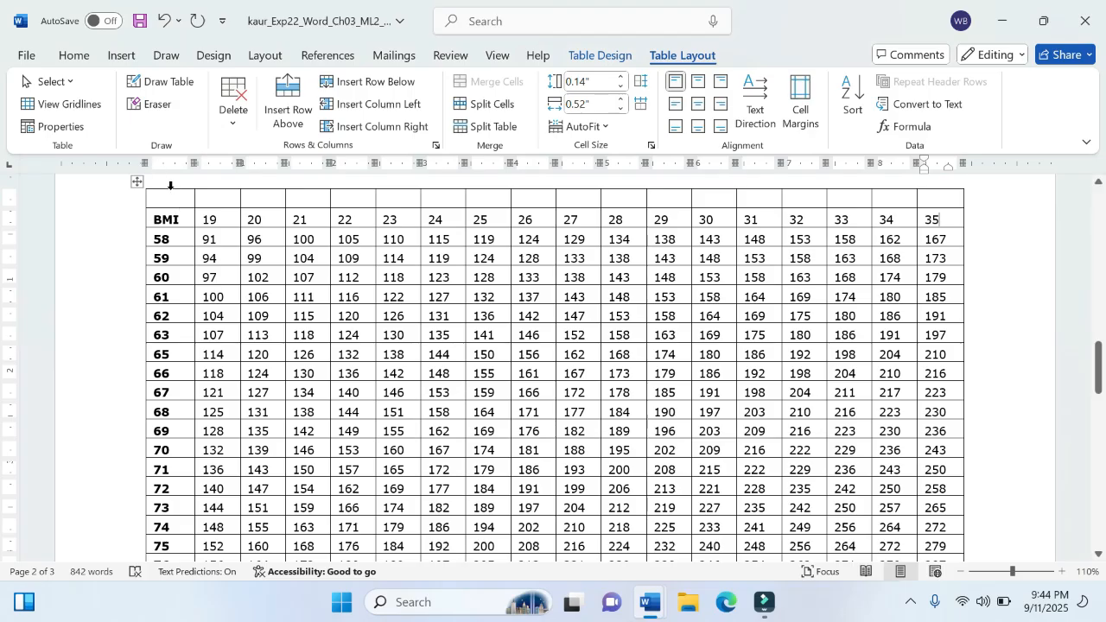
left_click(170, 185)
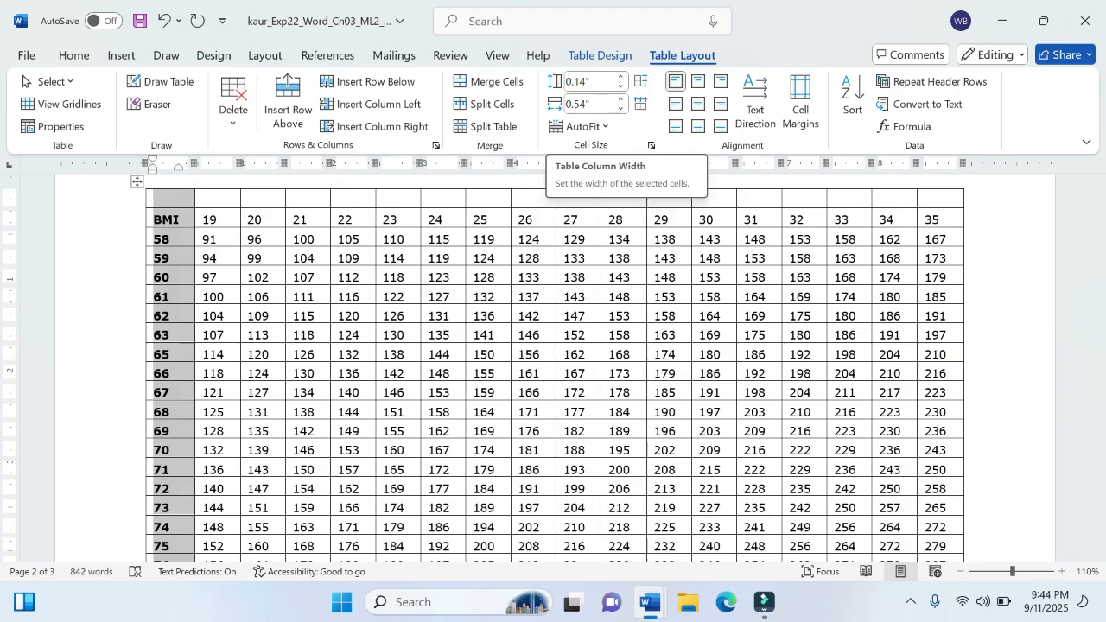
left_click(621, 98)
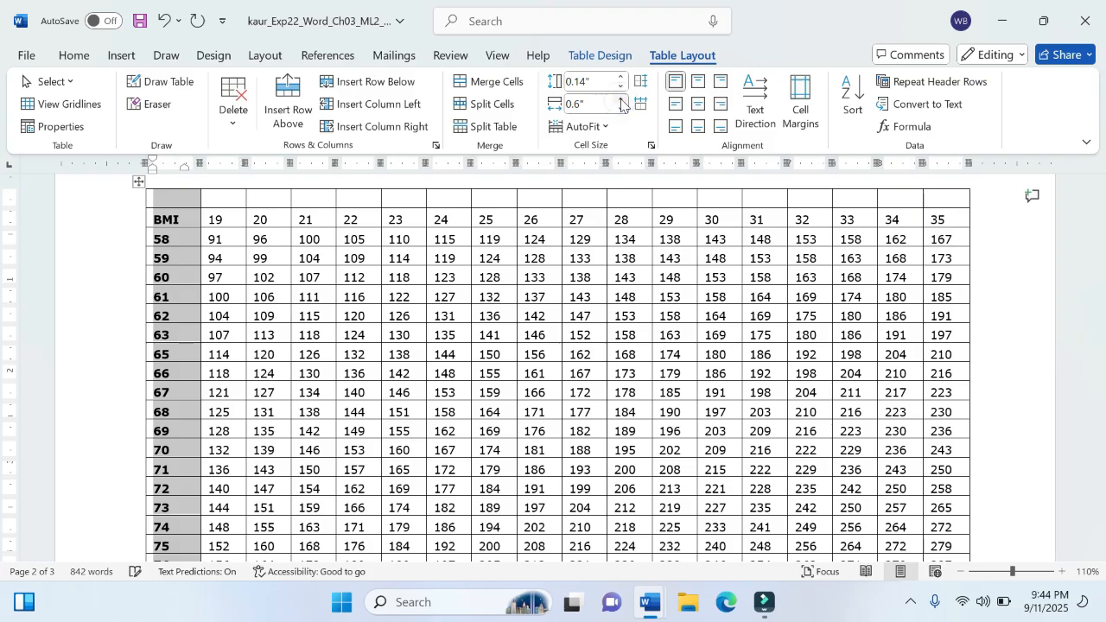
left_click(620, 98)
left_click(620, 100)
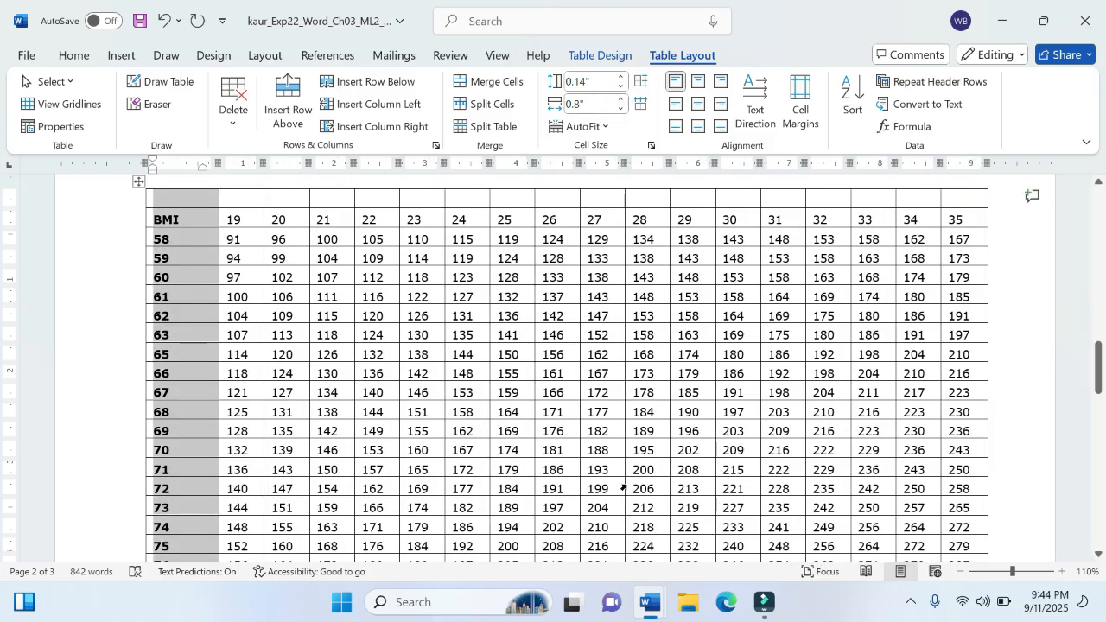
Step: Check instruction step 3, and delete the blank row above the BMI row in the project document's table
mouse_move(659, 615)
mouse_move(580, 519)
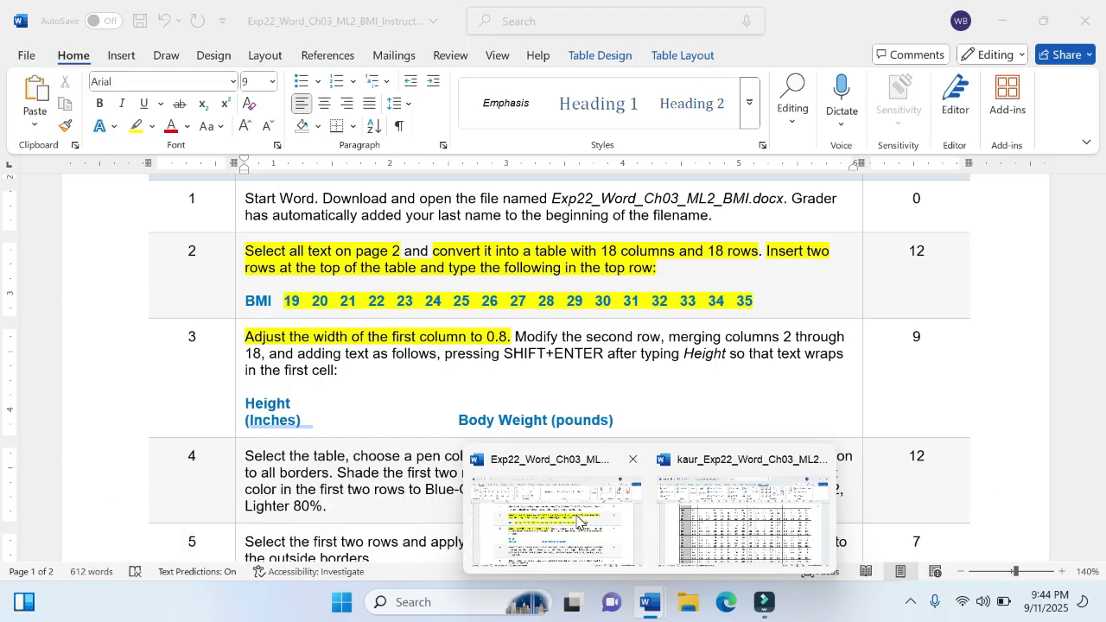
left_click(718, 529)
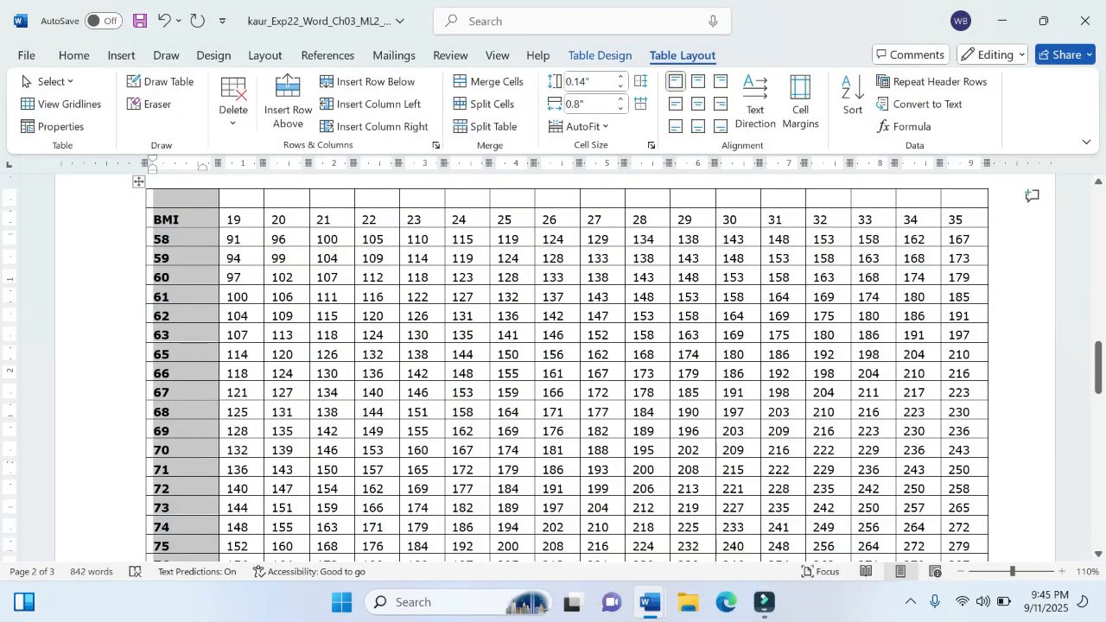
left_click(174, 221)
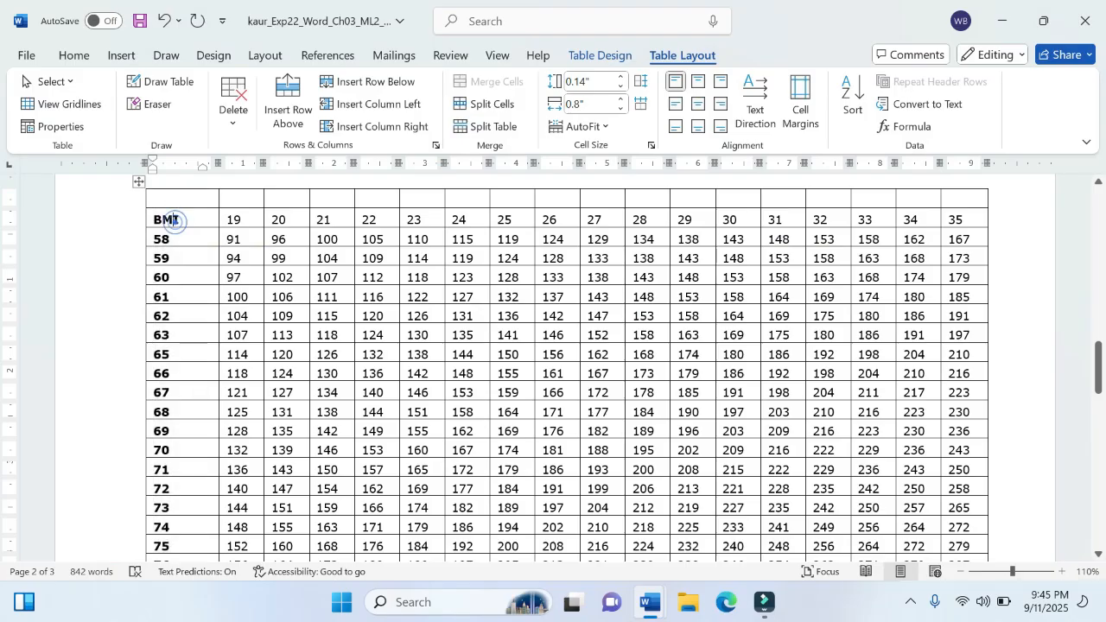
left_click(149, 201)
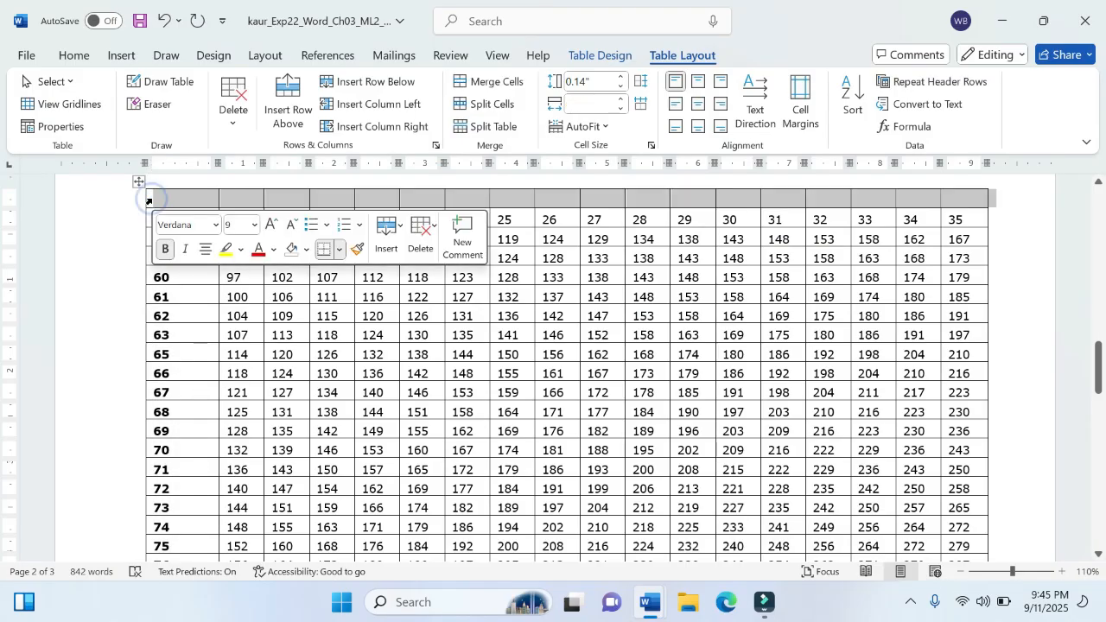
left_click(228, 120)
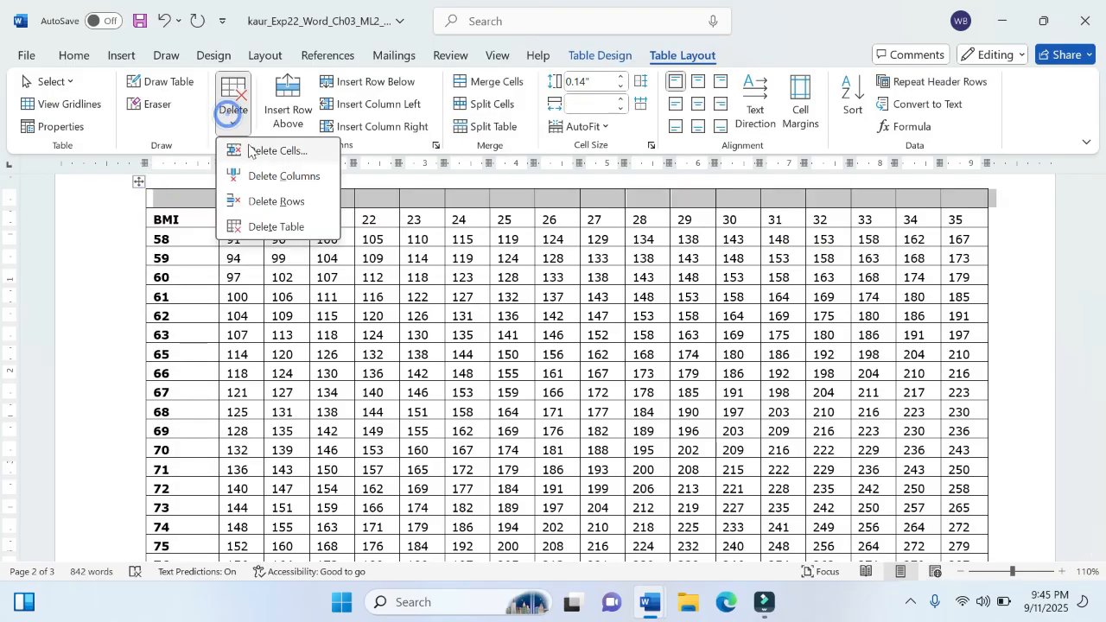
left_click(276, 201)
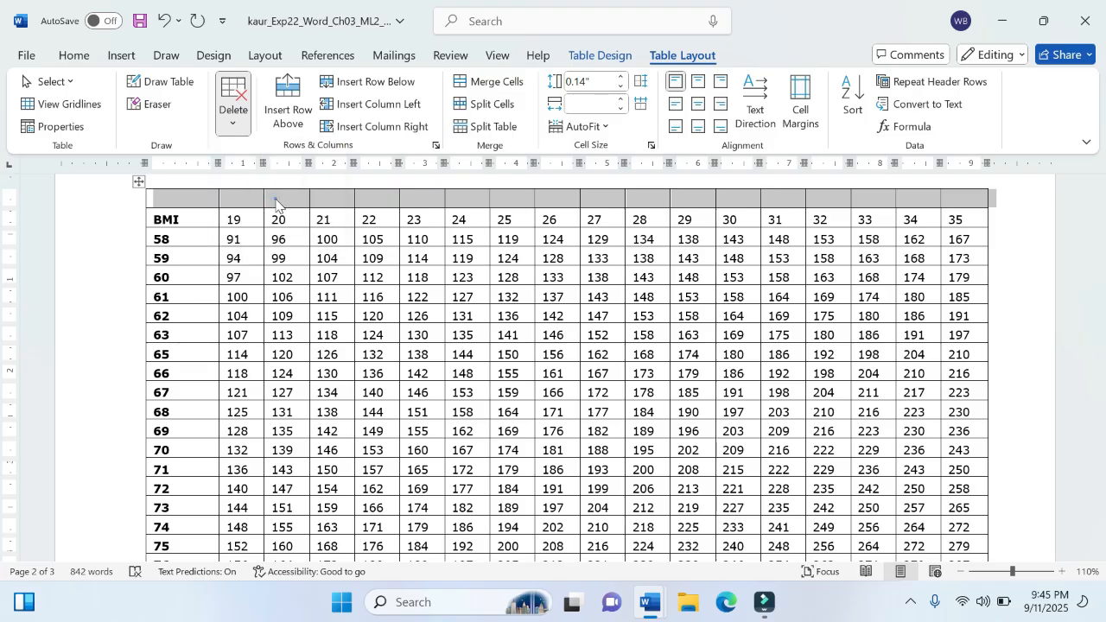
Step: Insert a blank row directly below the BMI row
left_click(235, 200)
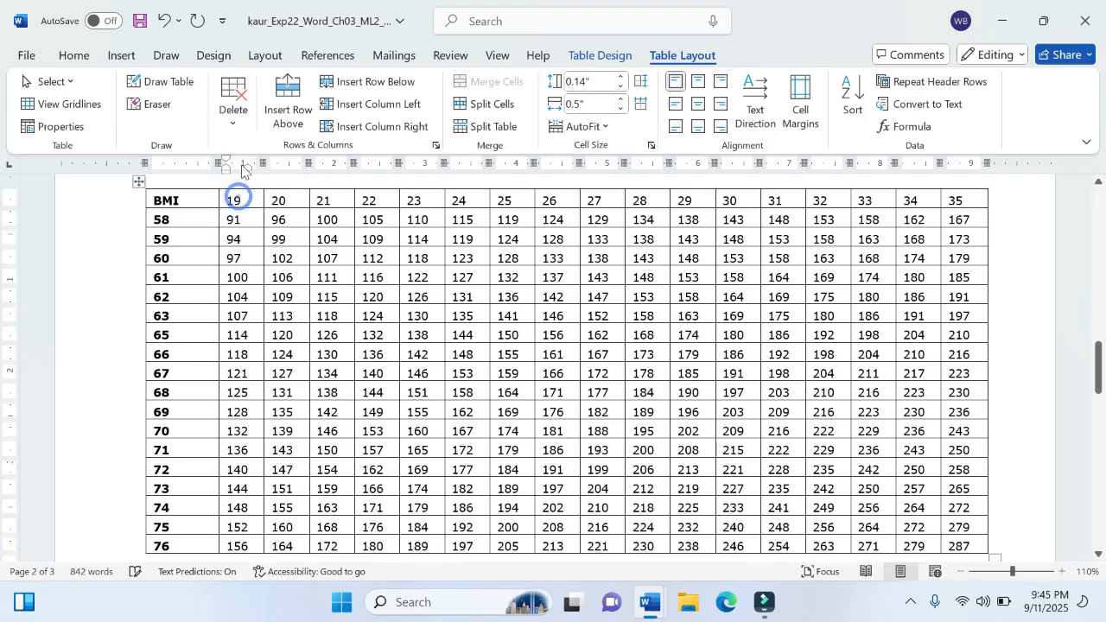
left_click(234, 121)
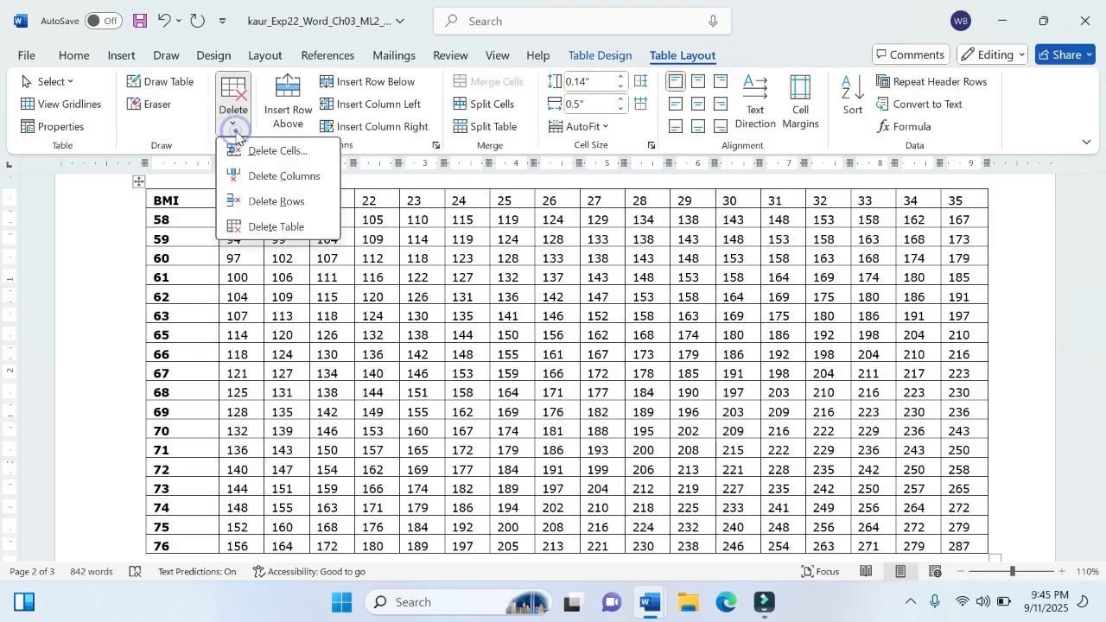
left_click(235, 129)
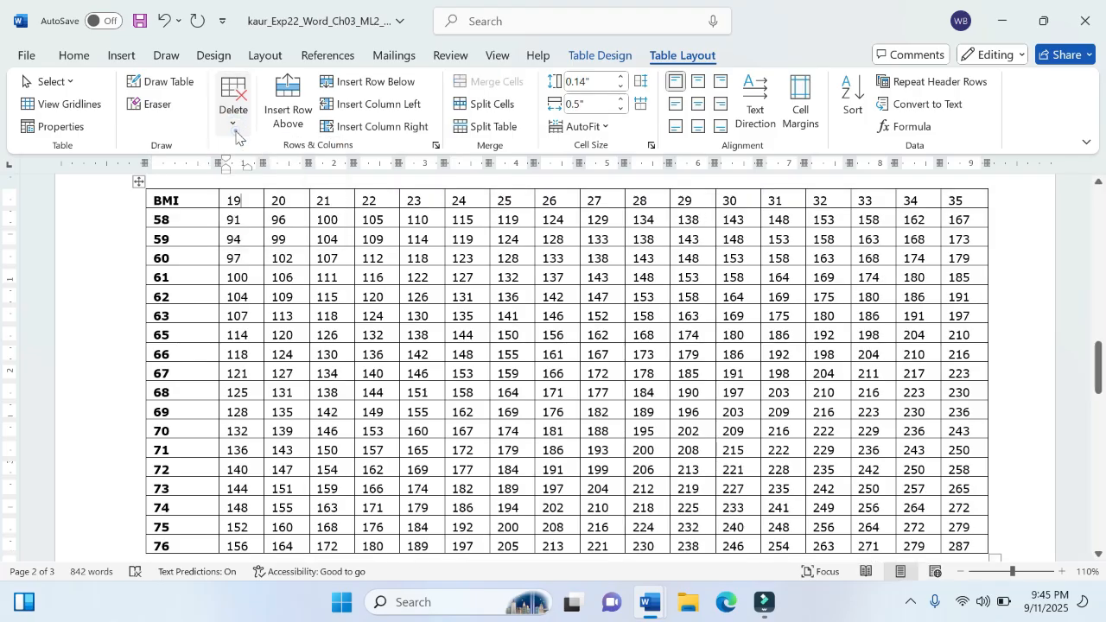
left_click(370, 83)
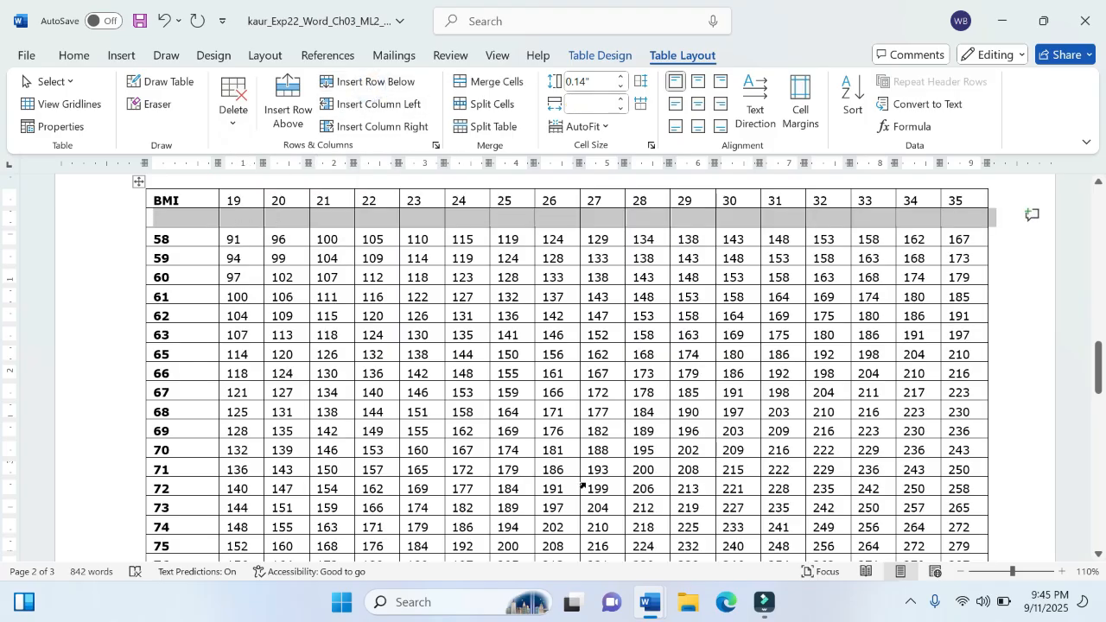
Step: Check instruction step 3, and merge columns 2 through 18 of the second row in the project document's table
mouse_move(651, 602)
mouse_move(587, 532)
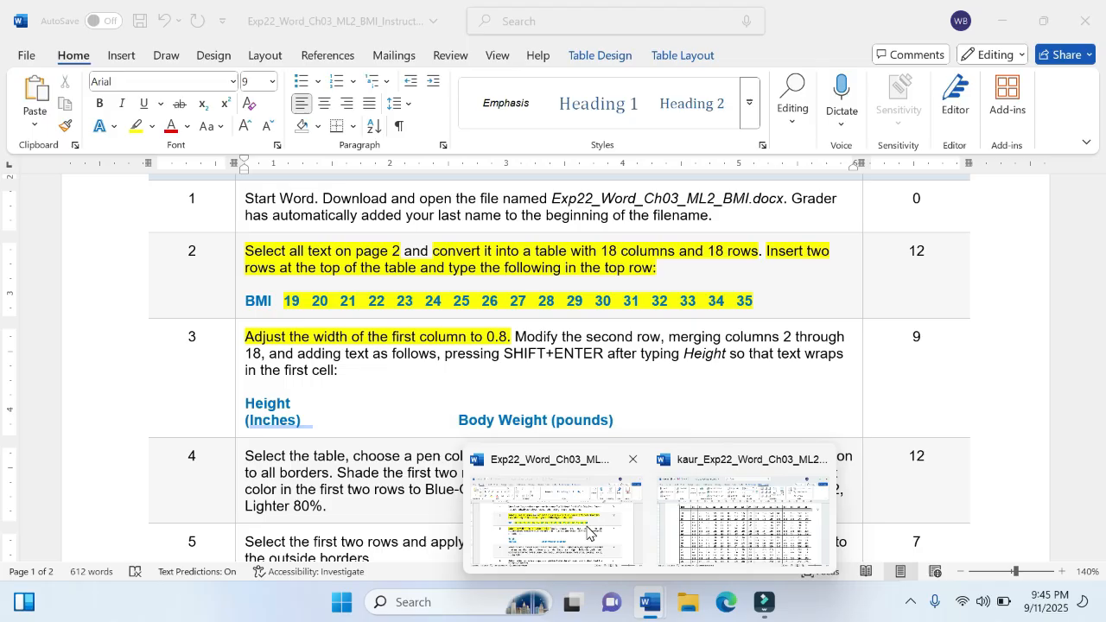
left_click(717, 523)
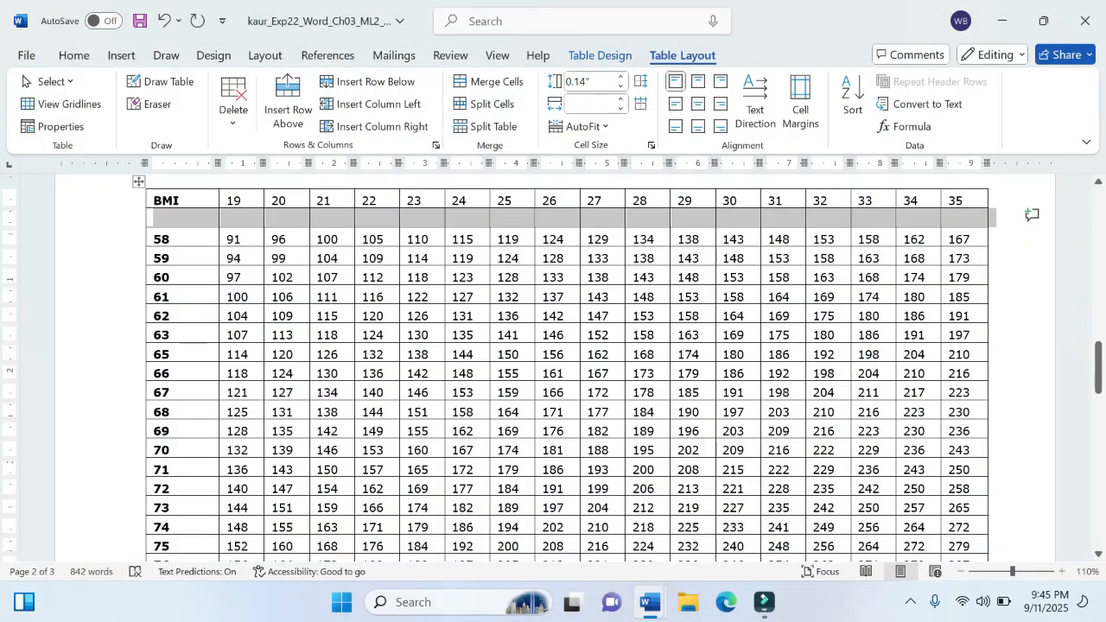
left_click(242, 222)
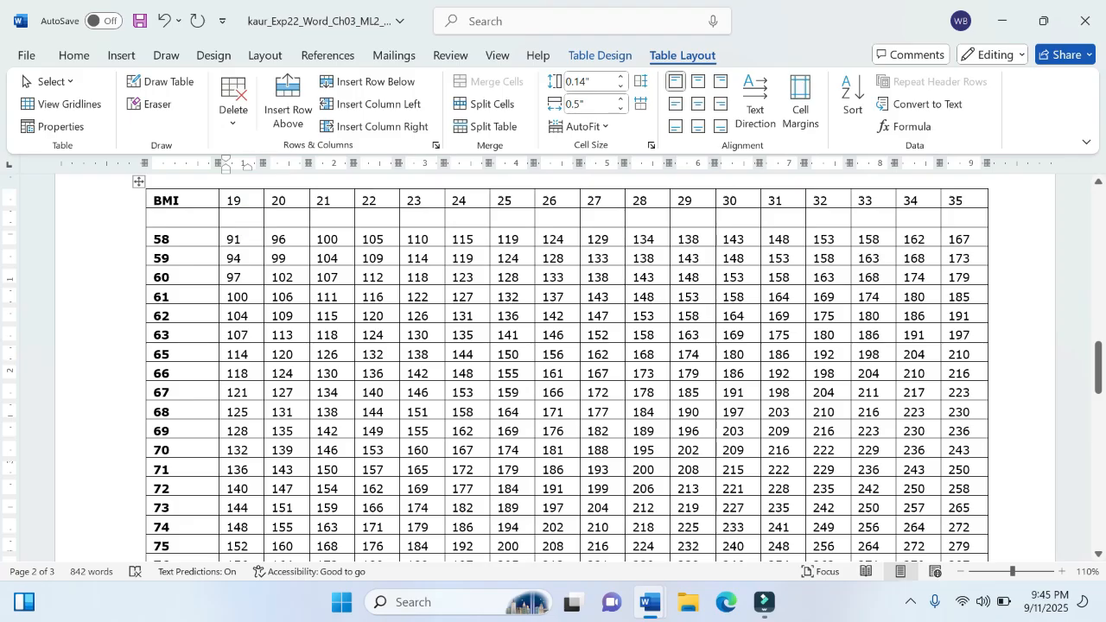
left_click_drag(242, 217, 962, 221)
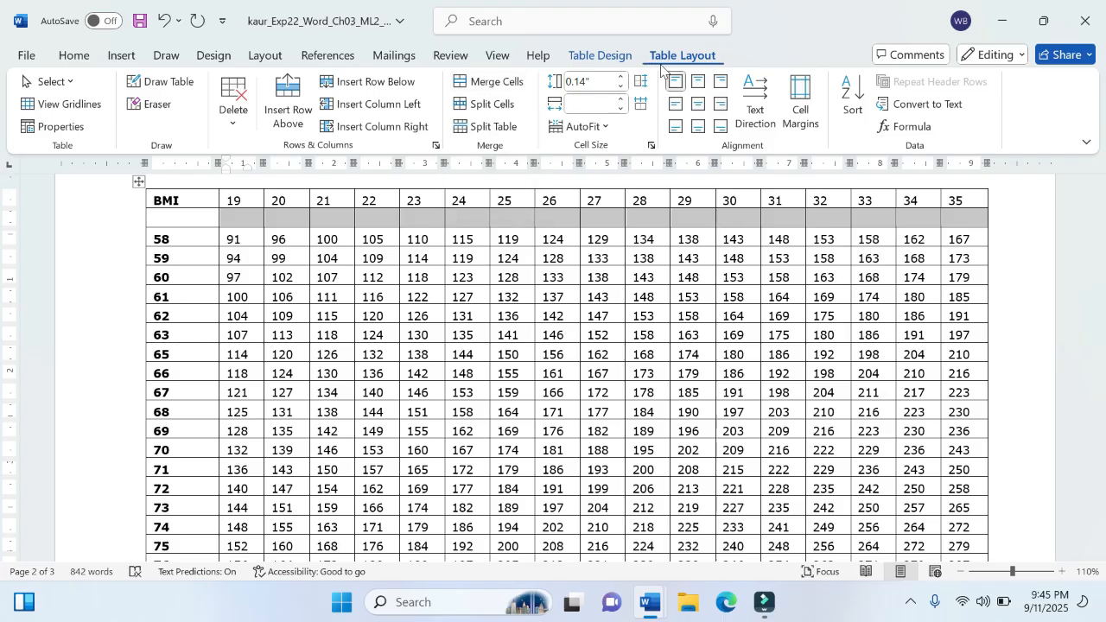
left_click(600, 54)
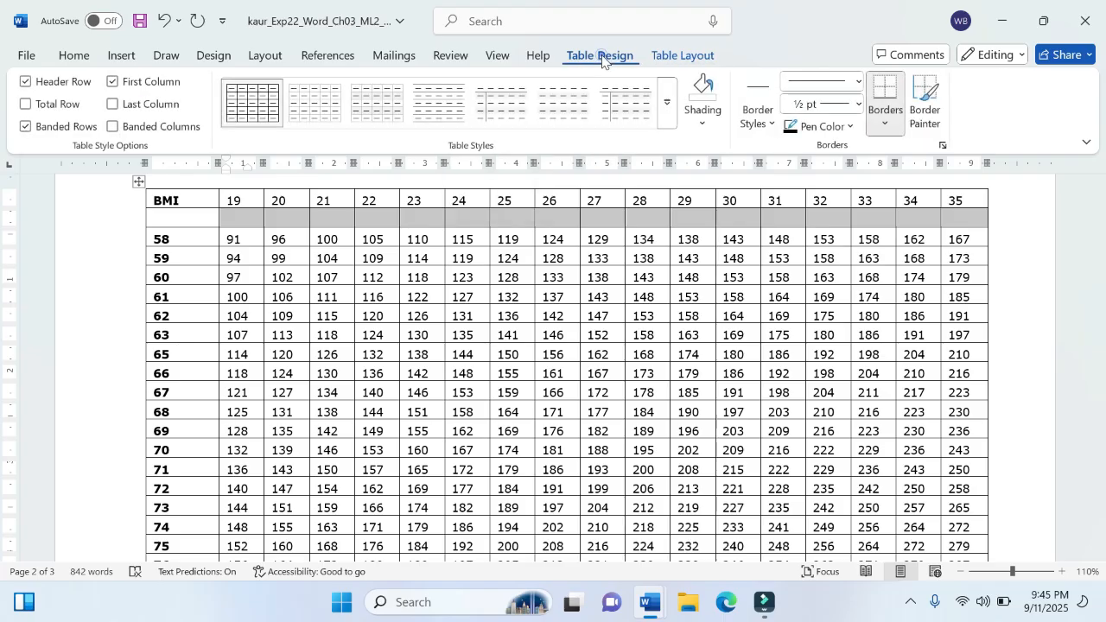
left_click(682, 56)
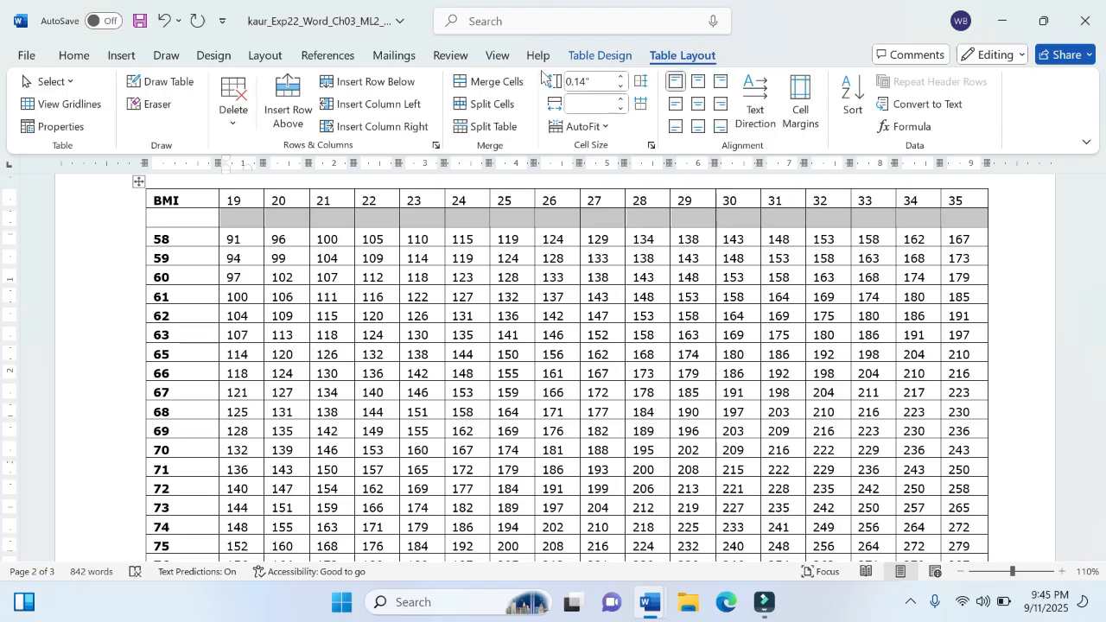
left_click(504, 84)
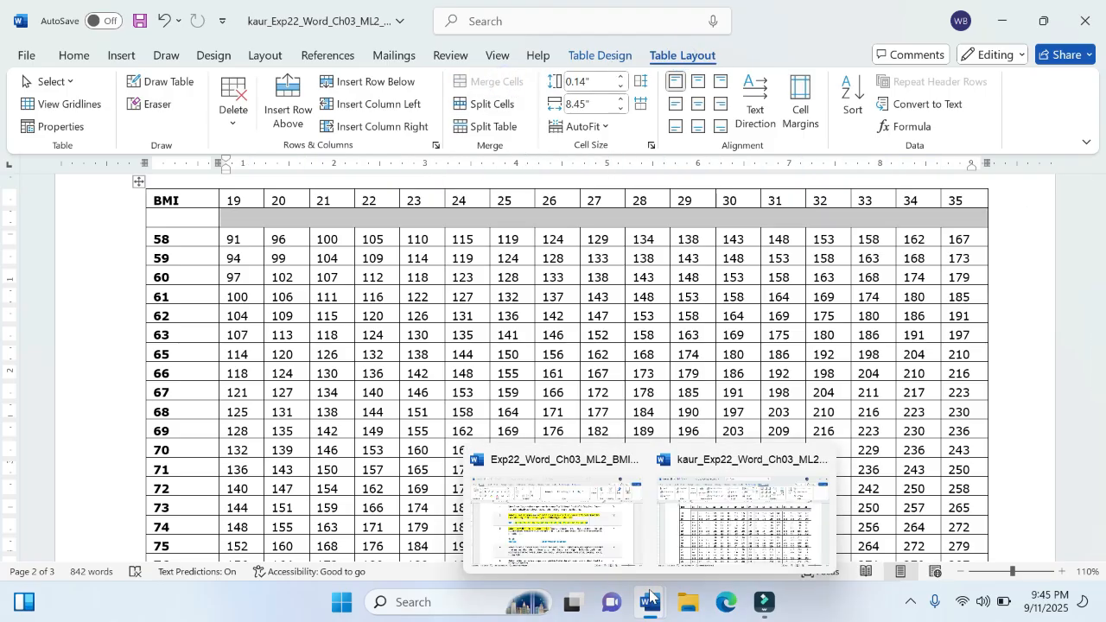
Step: Review instruction step 3 for the text required in the second row, and return to the project document
mouse_move(563, 510)
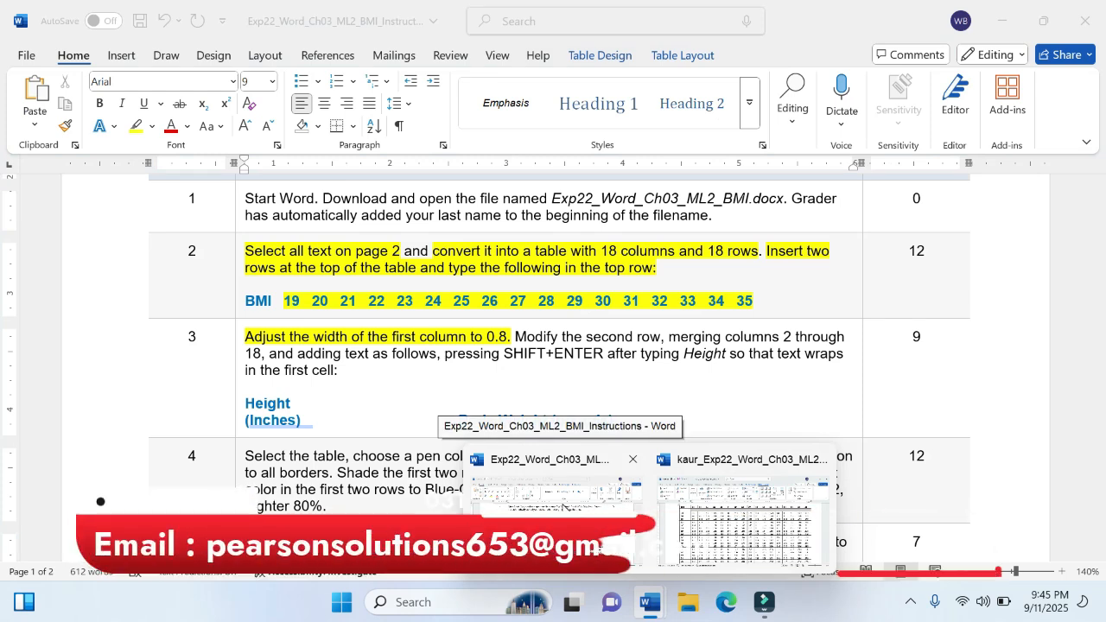
left_click(563, 510)
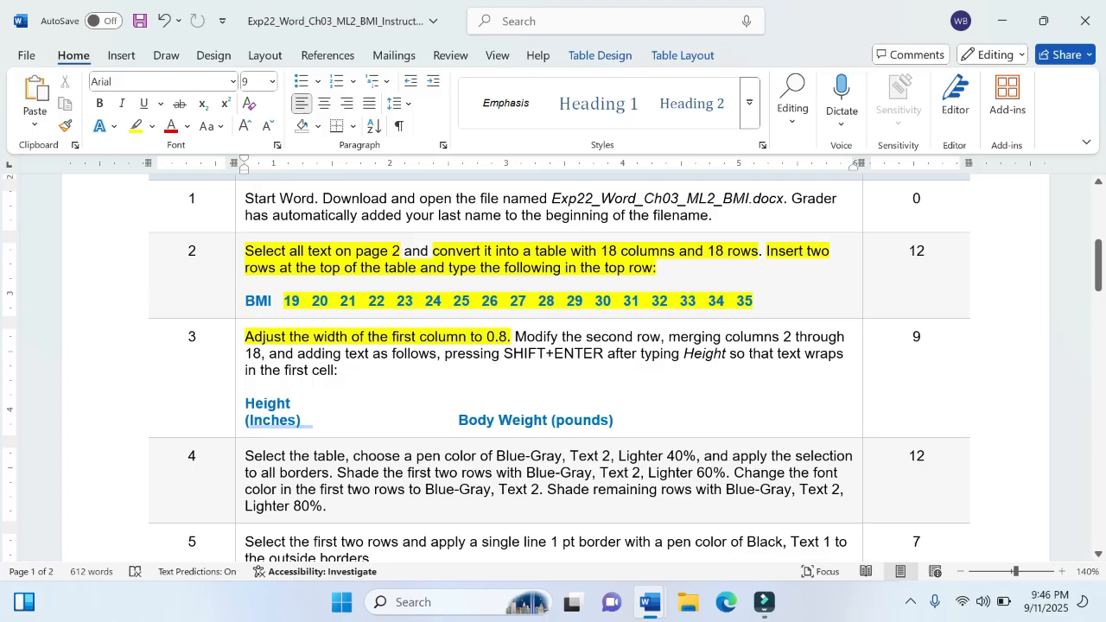
mouse_move(646, 610)
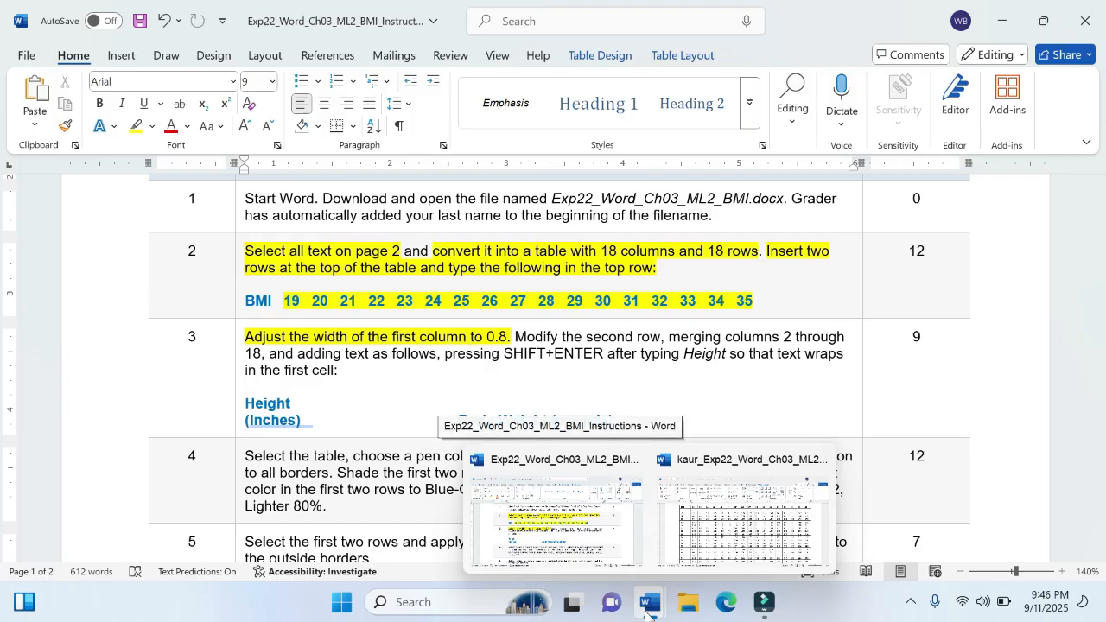
left_click(742, 515)
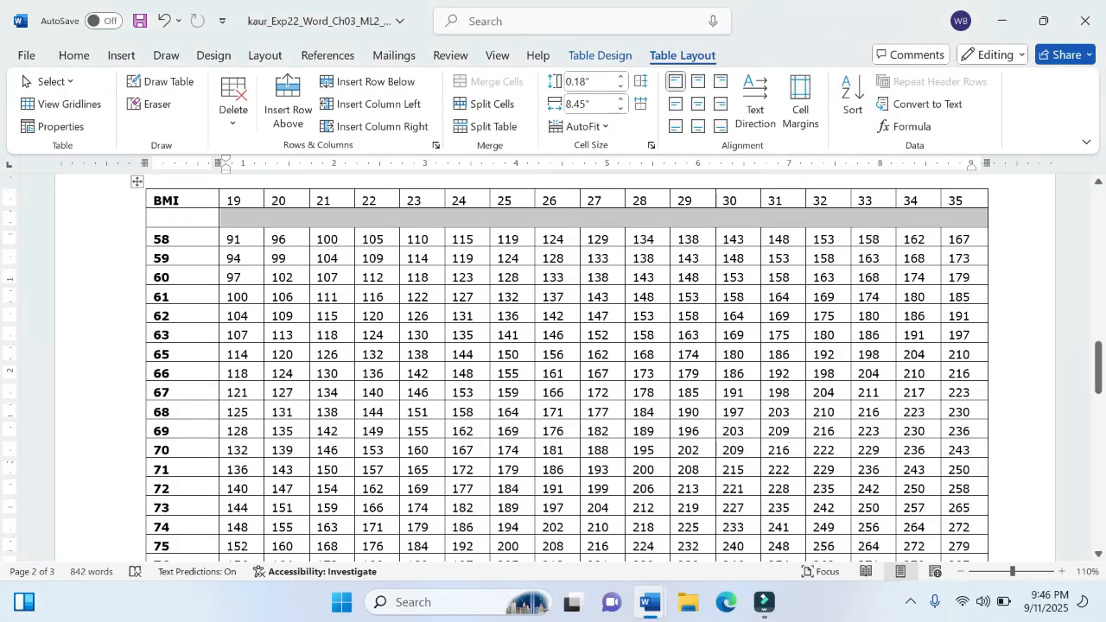
left_click(247, 224)
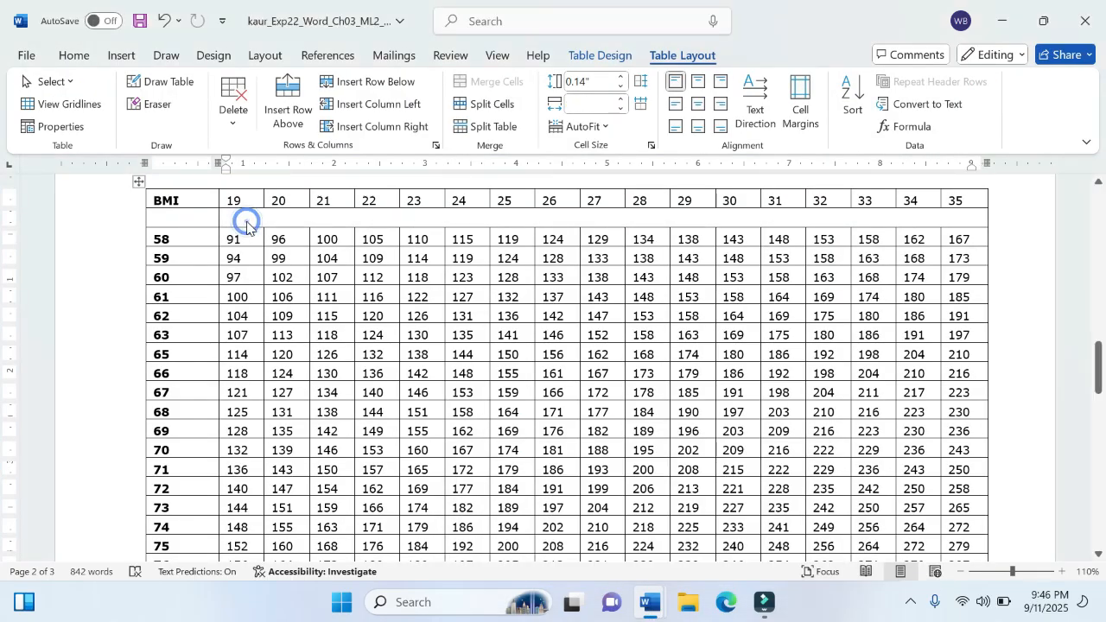
mouse_move(648, 600)
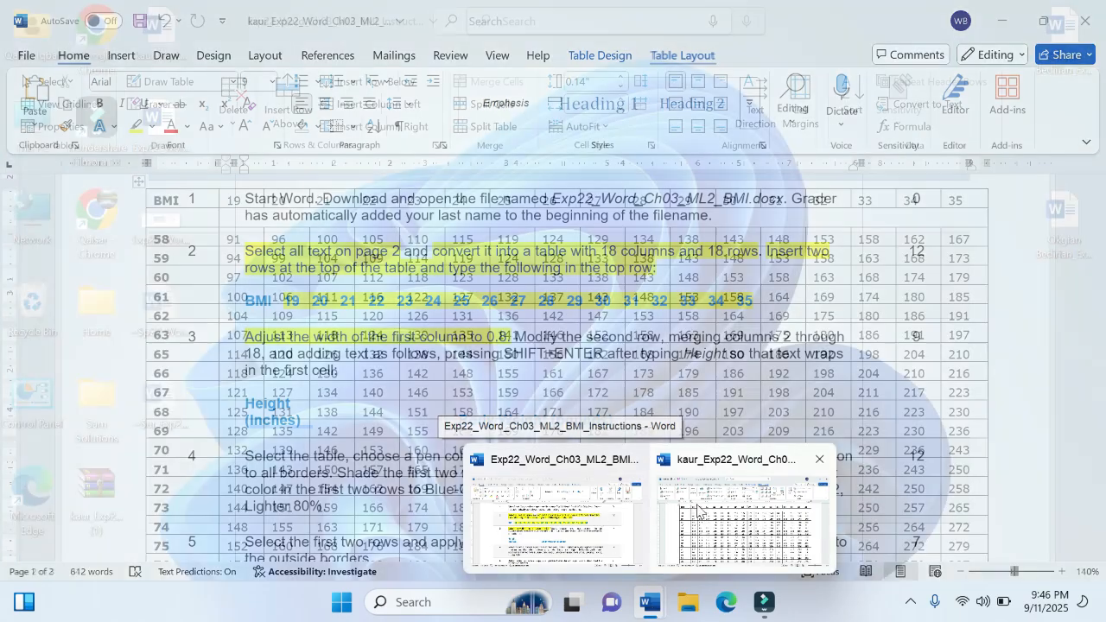
left_click(743, 519)
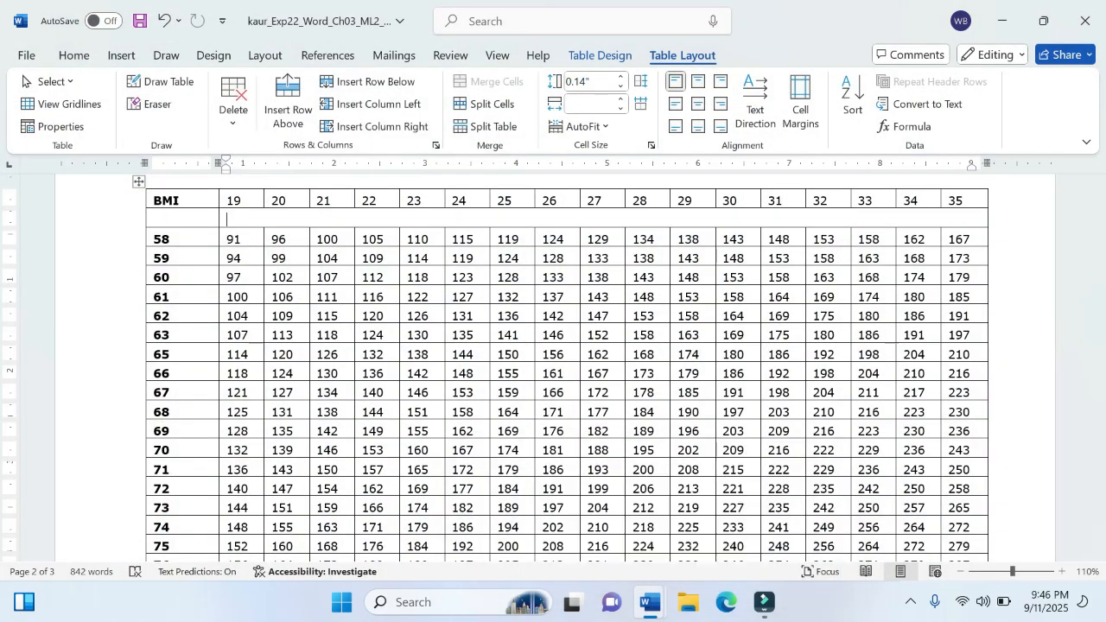
Step: Enter "Height" in the first cell of the table's second row, followed by a manual line break
left_click(182, 217)
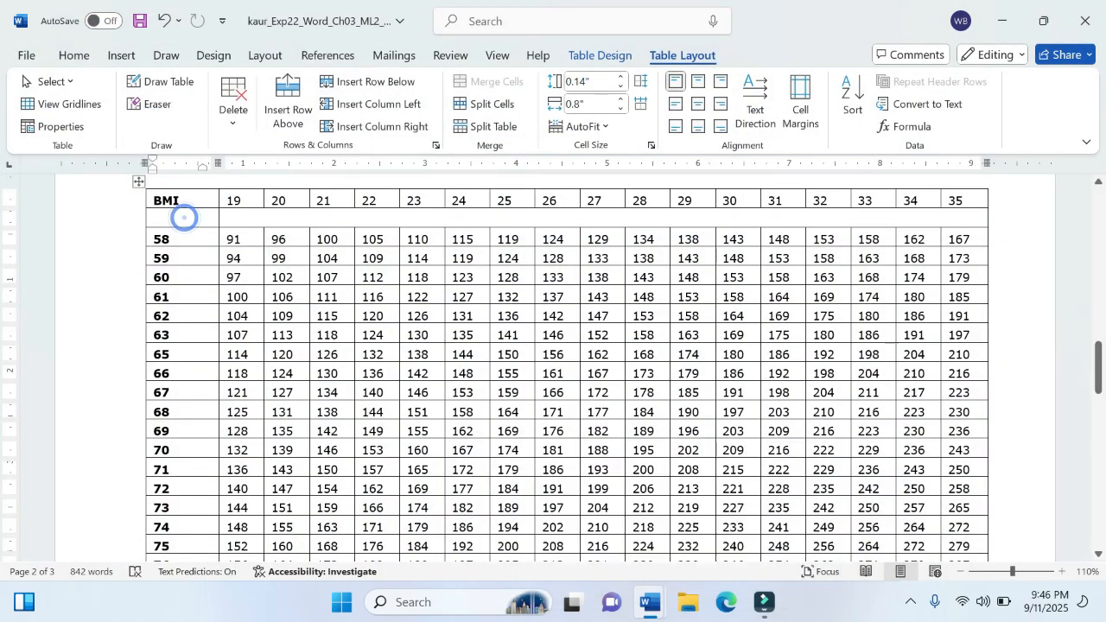
type("Heigh")
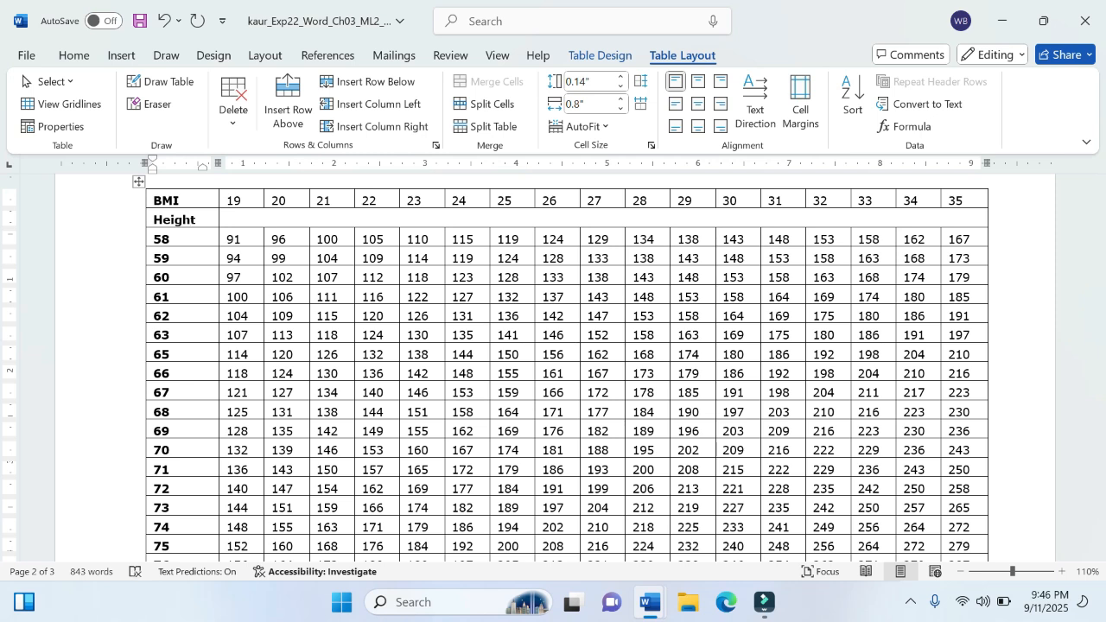
type("t")
key("Return")
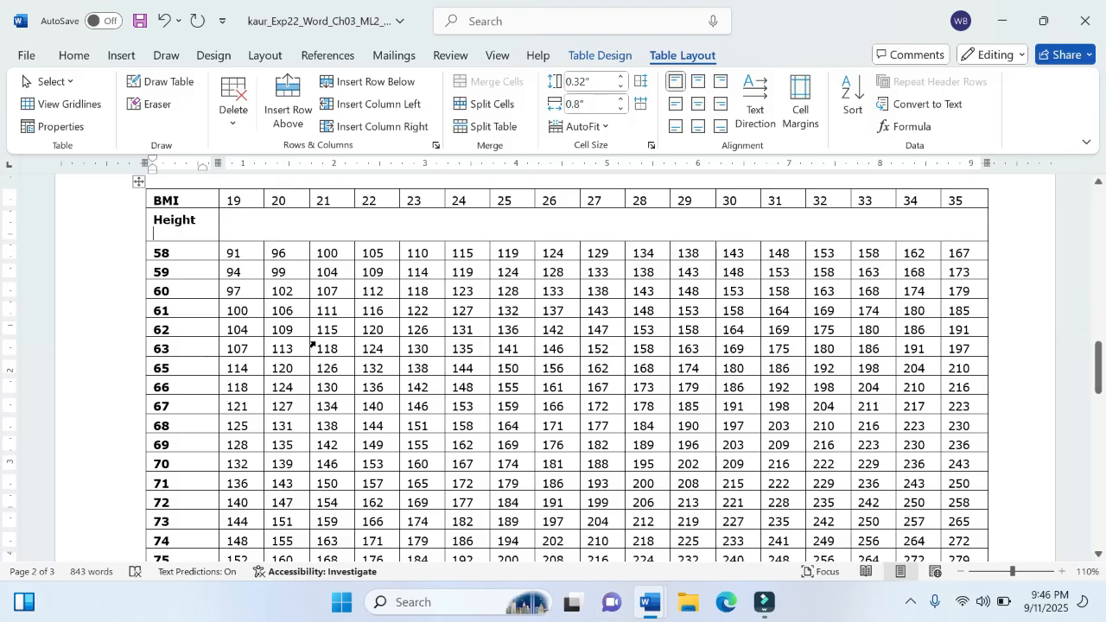
key("BackSpace")
key("Return")
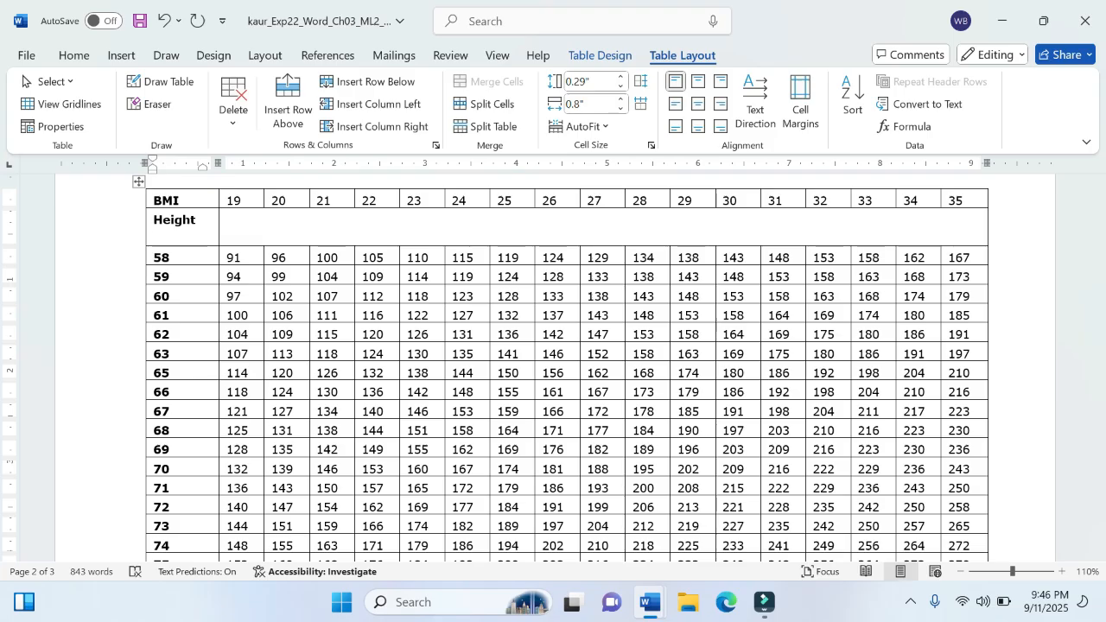
key("BackSpace")
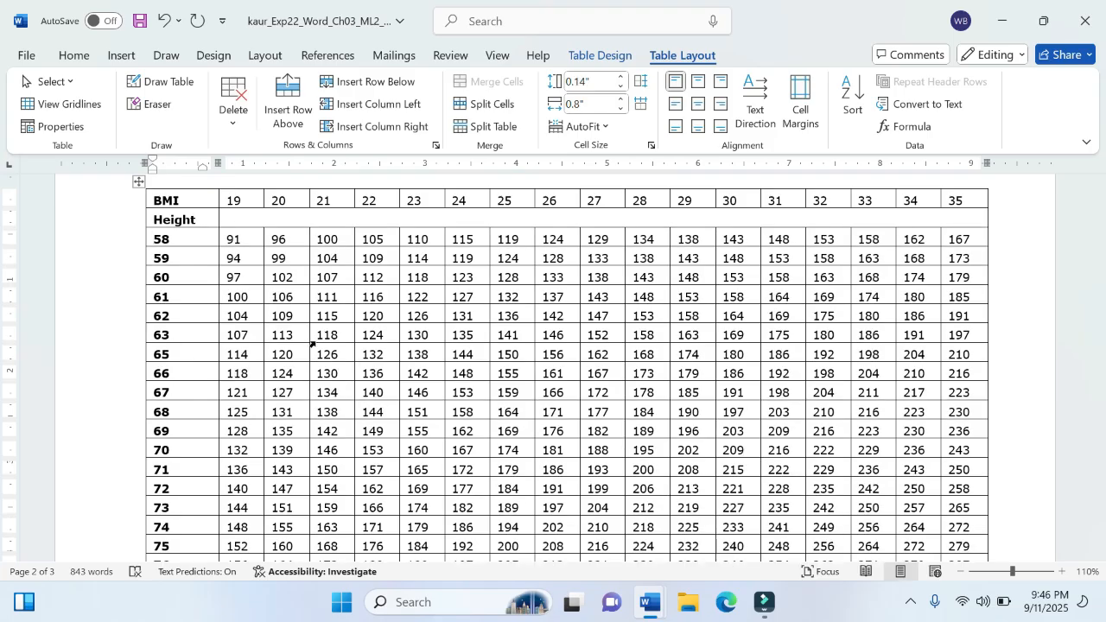
key("Return")
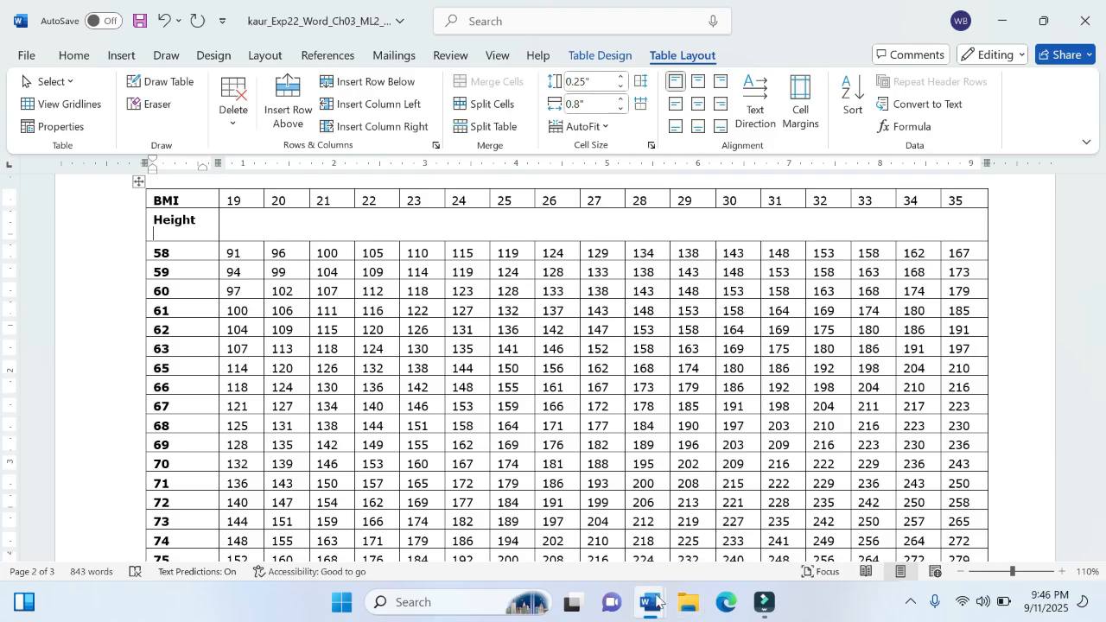
Step: Check instruction step 3, and add "(Inches)" on the line below "Height" in the first cell
mouse_move(657, 601)
left_click(592, 529)
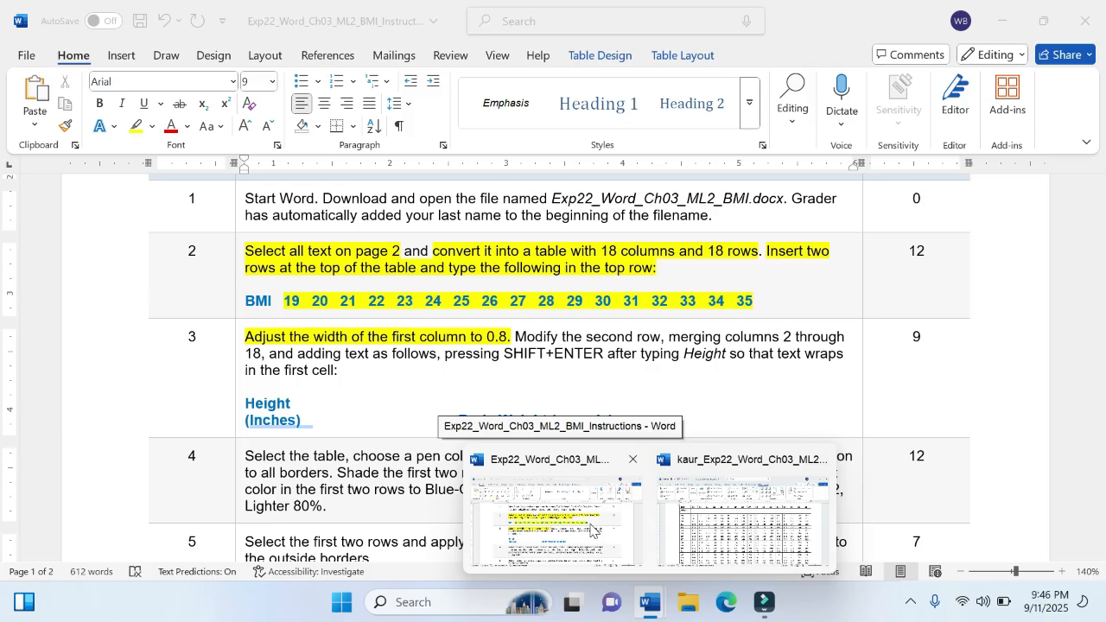
left_click(743, 519)
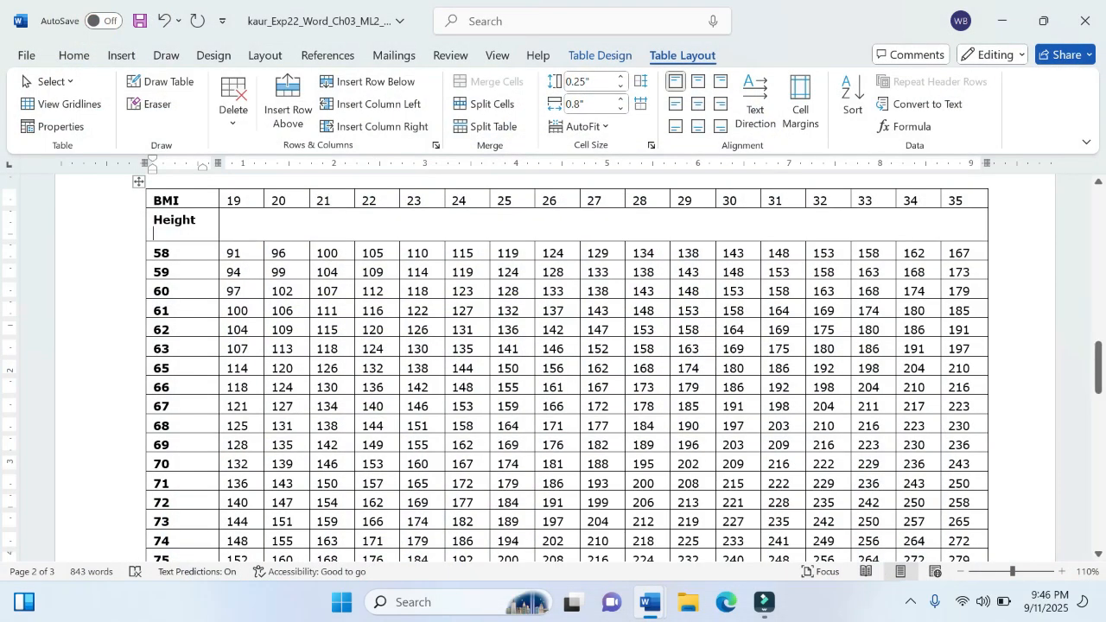
type("(")
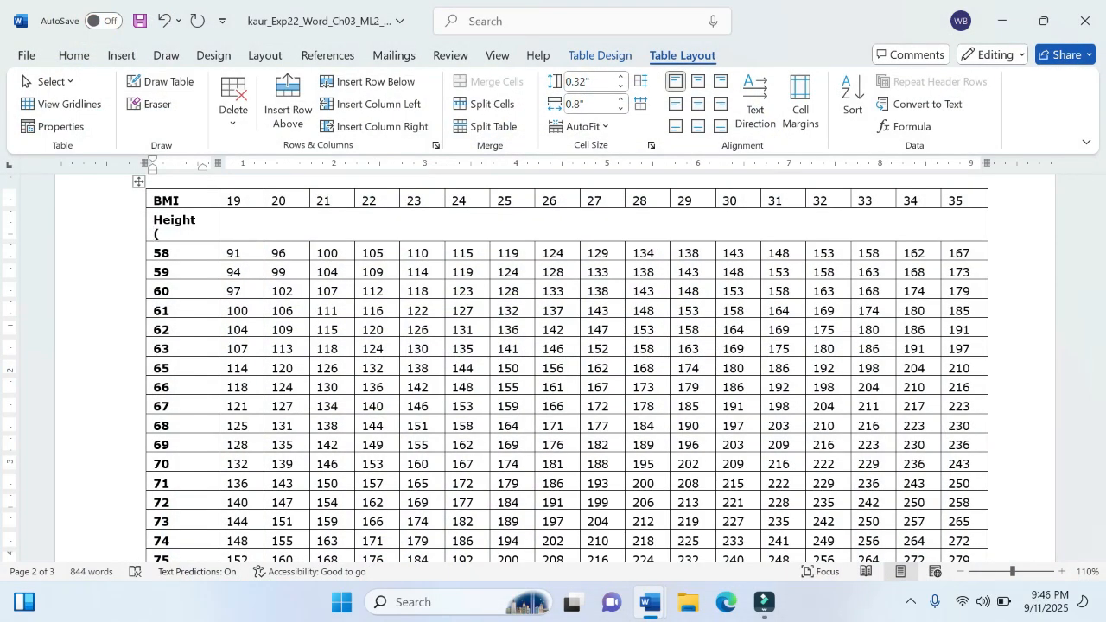
type("Inches")
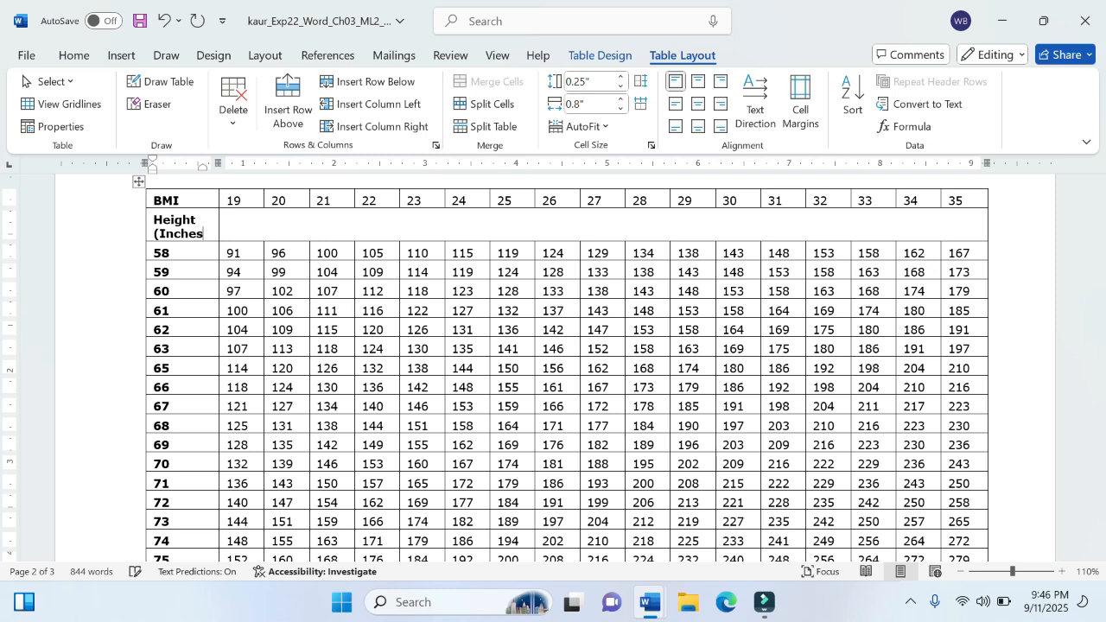
type(")")
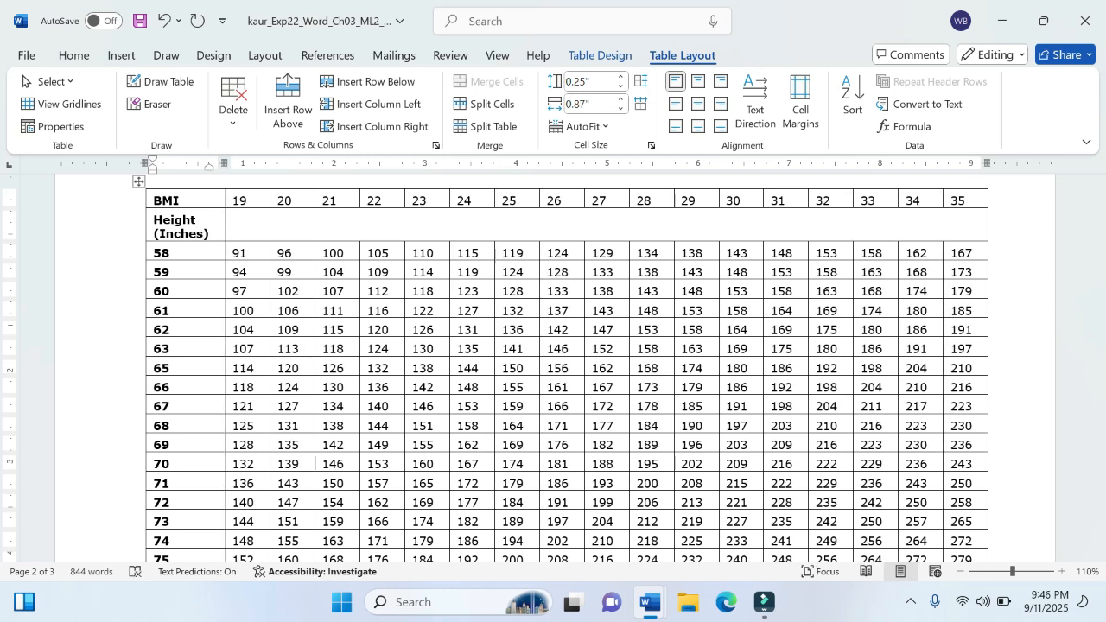
Step: Copy the text "Body Weight (pounds)" from instruction step 3, and return to the project document
left_click(388, 217)
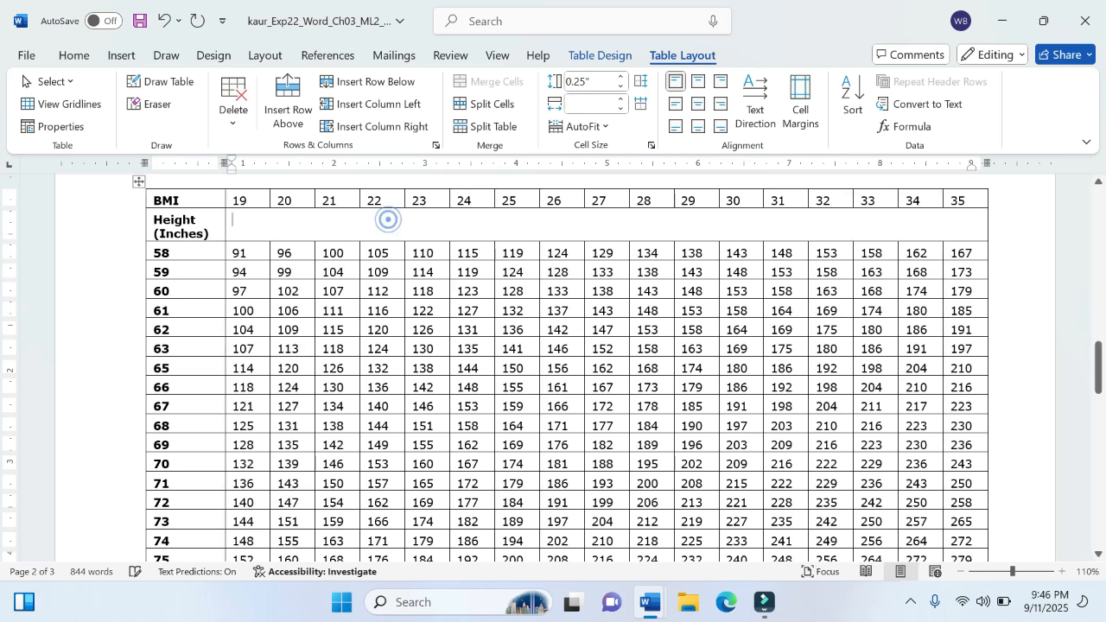
mouse_move(650, 603)
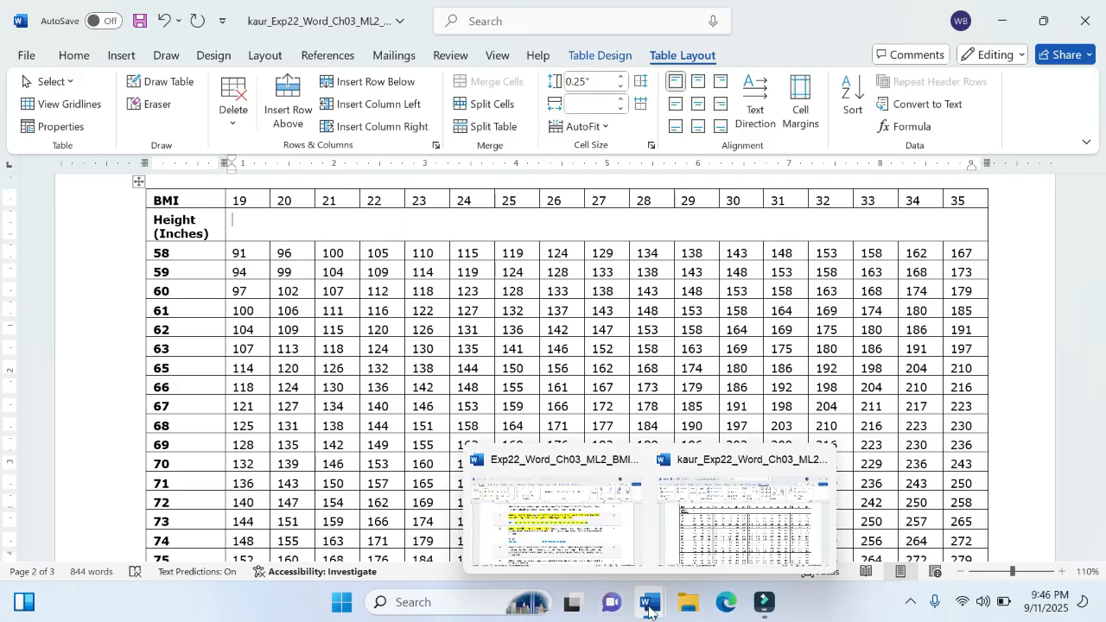
left_click(605, 510)
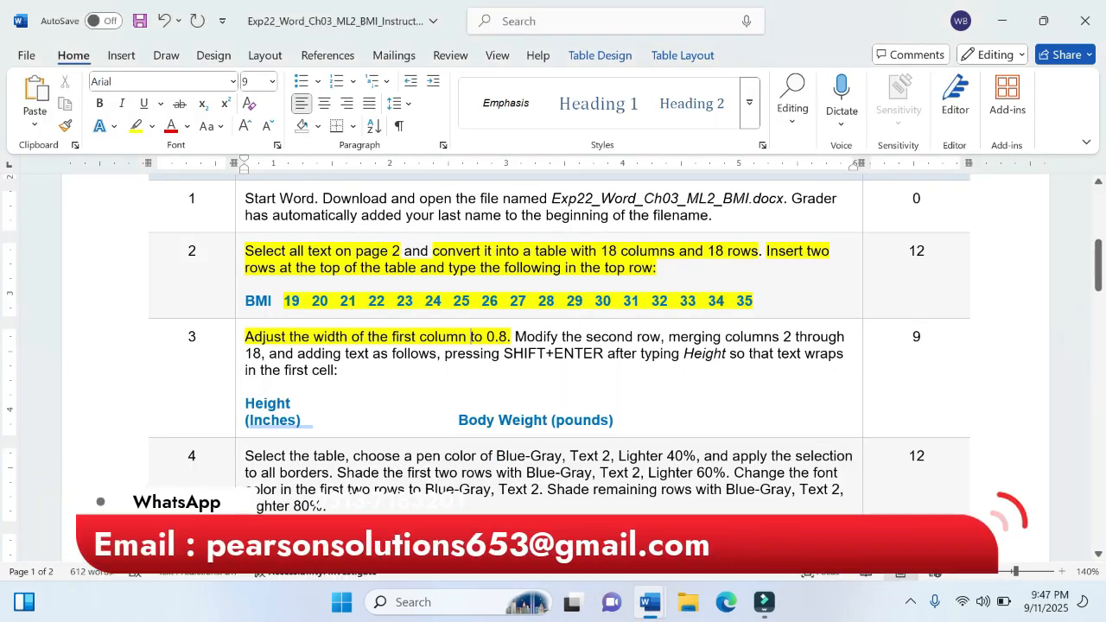
left_click_drag(459, 421, 614, 421)
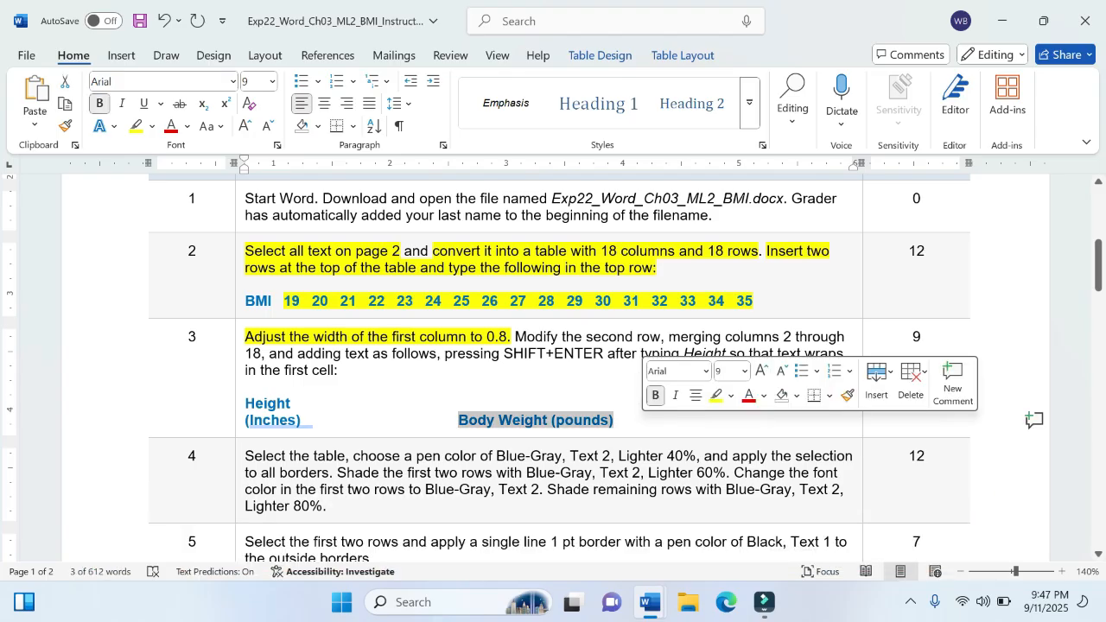
key("ctrl+c")
left_click(615, 421)
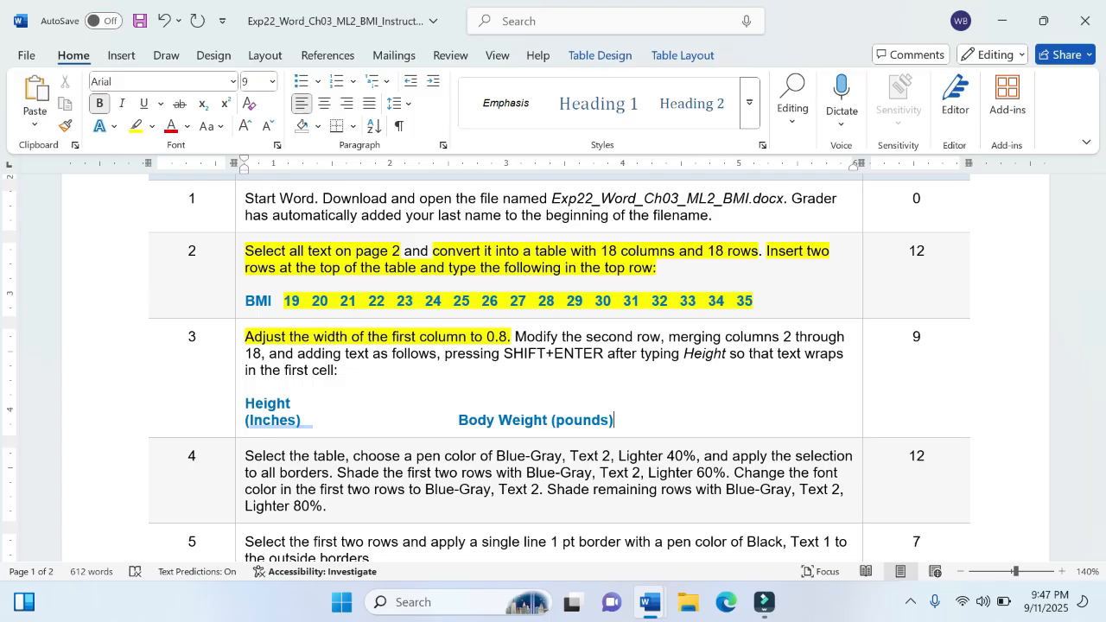
key("alt+Tab")
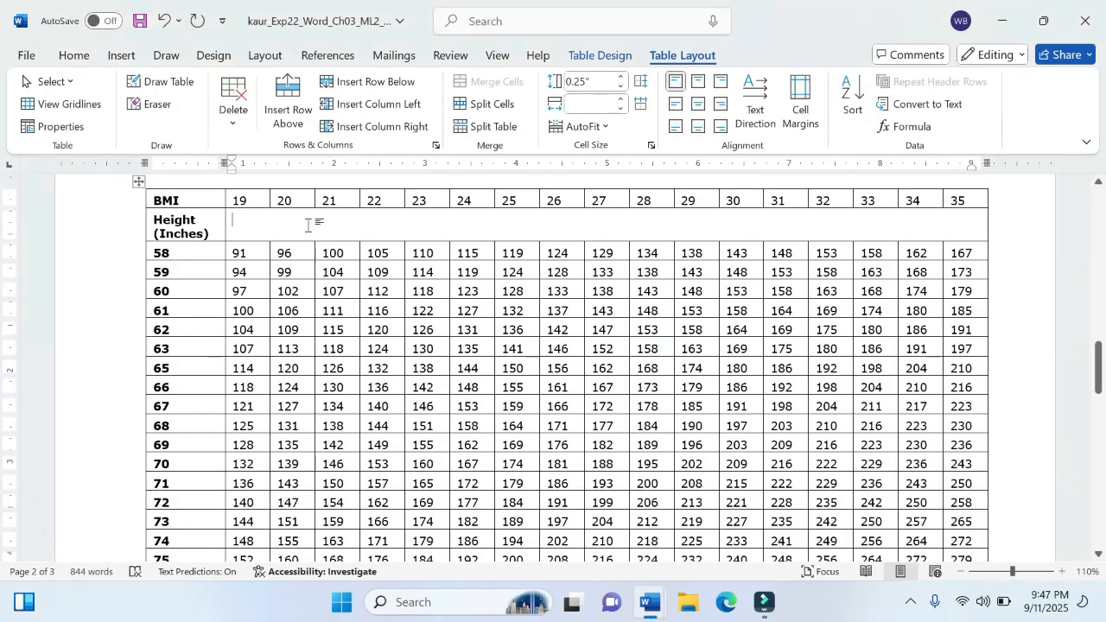
Step: Check the wording in instruction step 3, and enter "Body Weight" in the merged cell of the table's second row
mouse_move(651, 603)
left_click(591, 534)
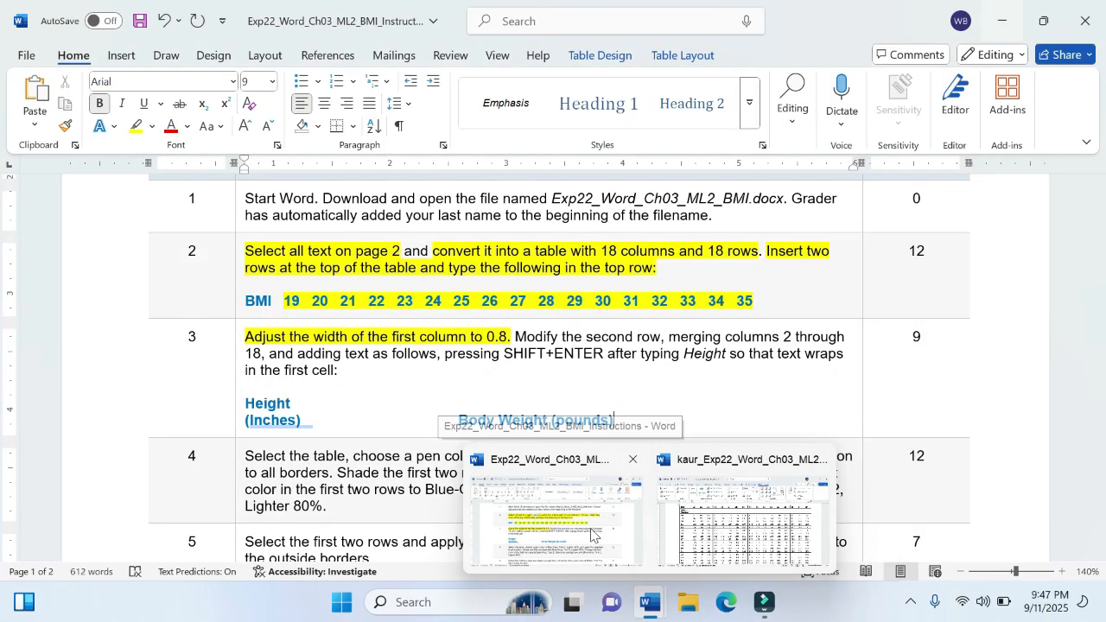
left_click(662, 556)
left_click(628, 546)
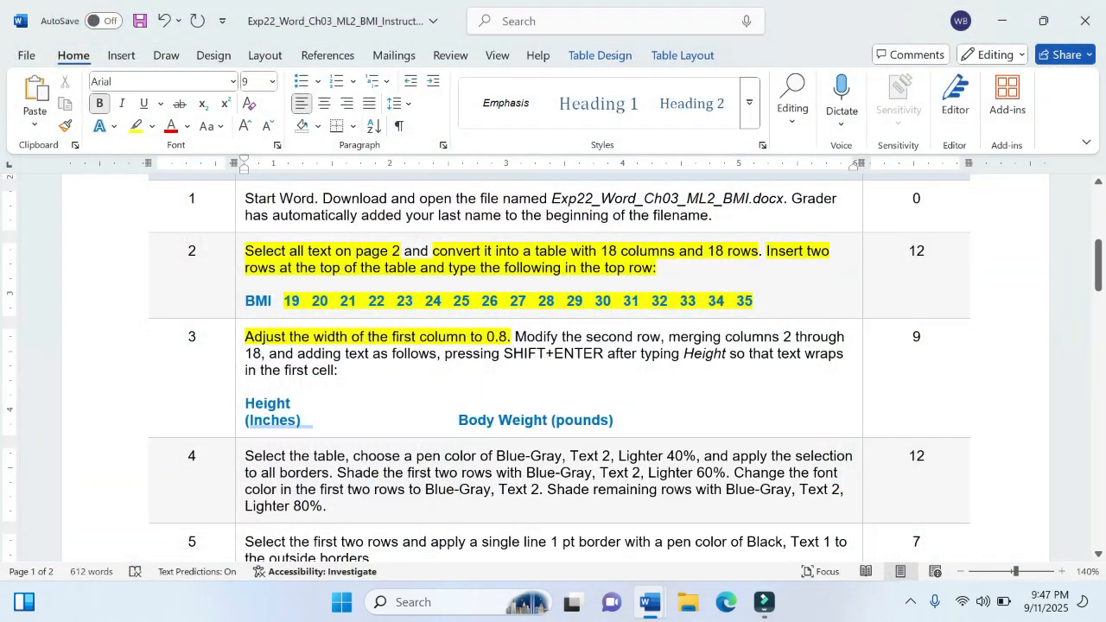
scroll(553, 363, "down", 5)
mouse_move(651, 602)
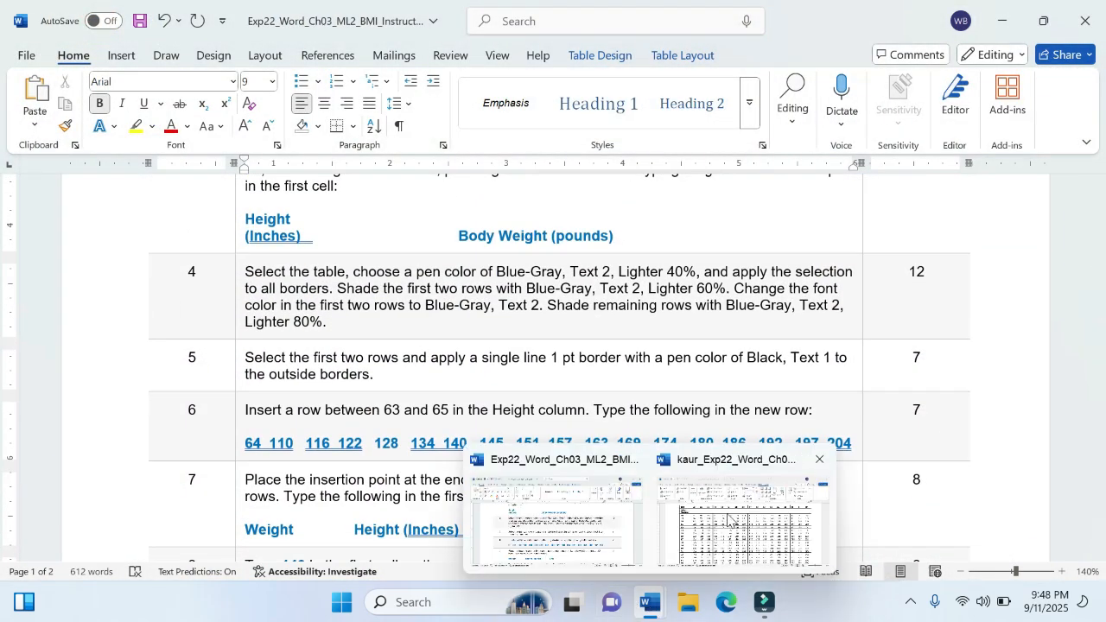
left_click(735, 553)
left_click(437, 229)
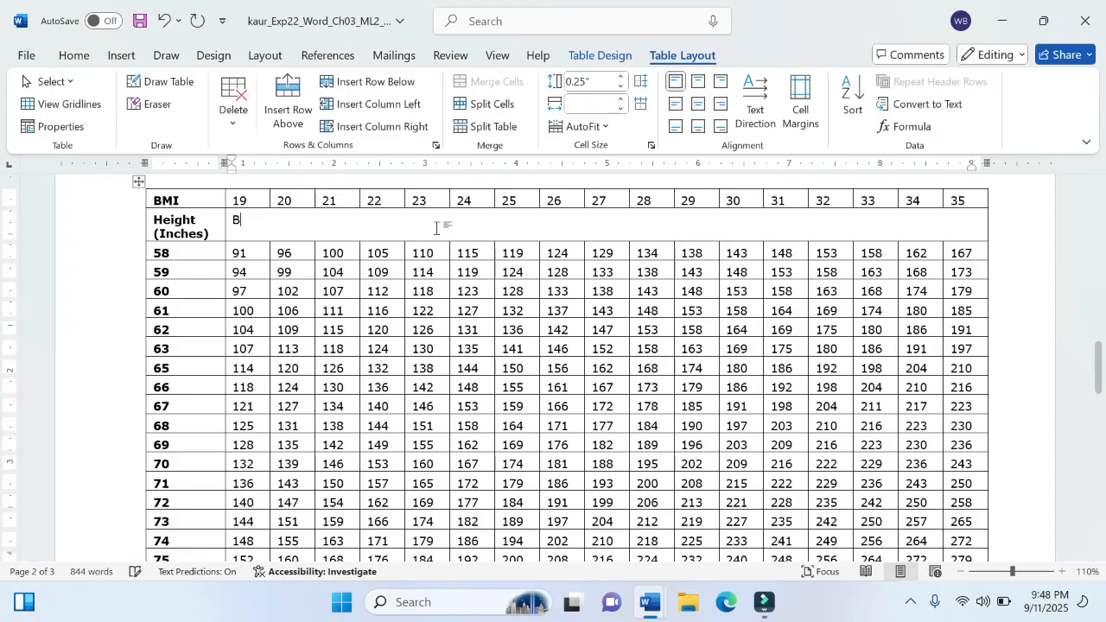
type("Body E")
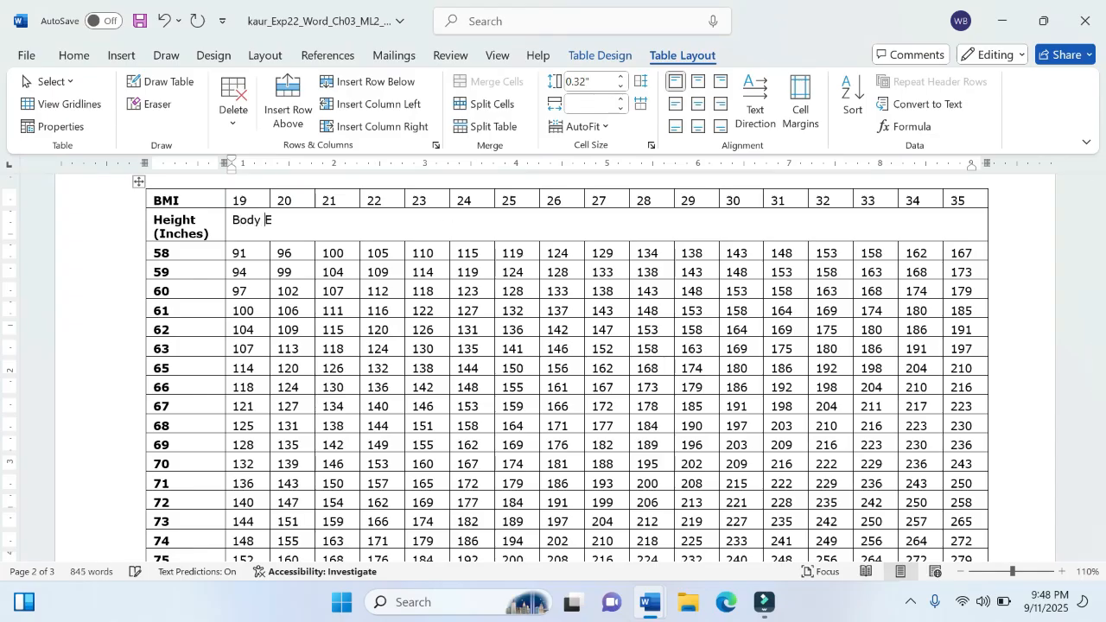
type("Weight")
Step: Check the instructions document again, and add "(pounds)" after "Body Weight" in the merged cell
mouse_move(650, 596)
mouse_move(593, 516)
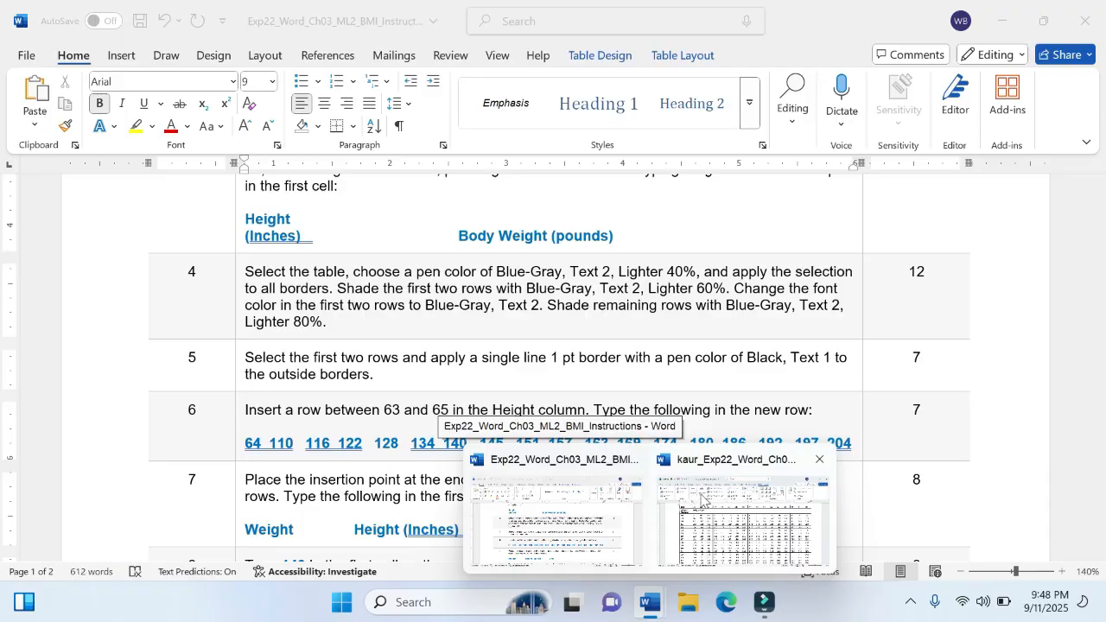
left_click(740, 517)
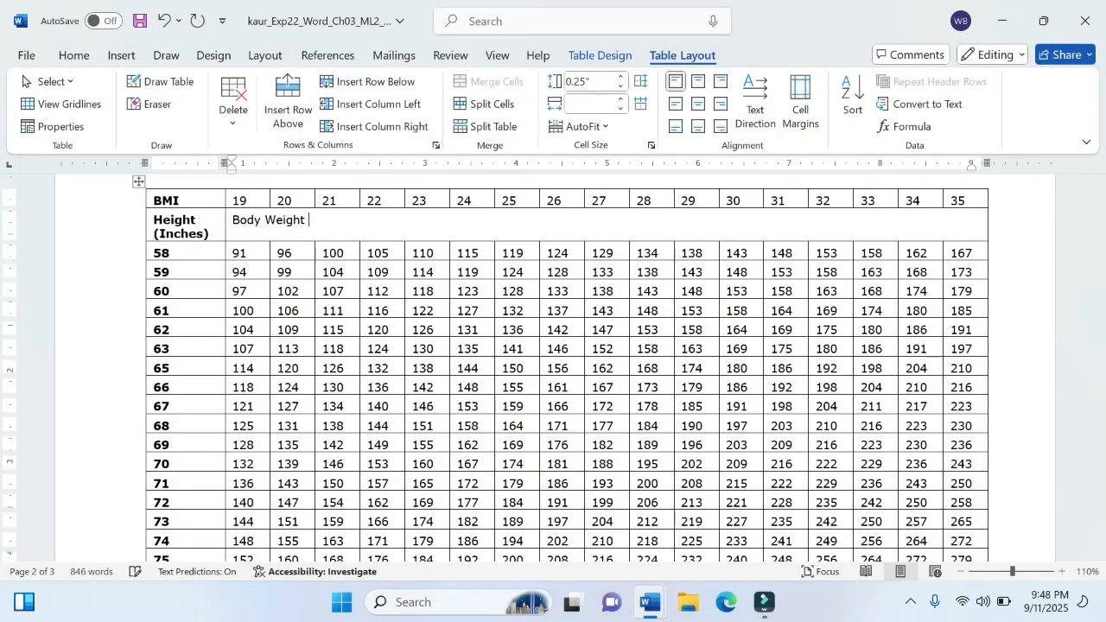
type("(pounds)")
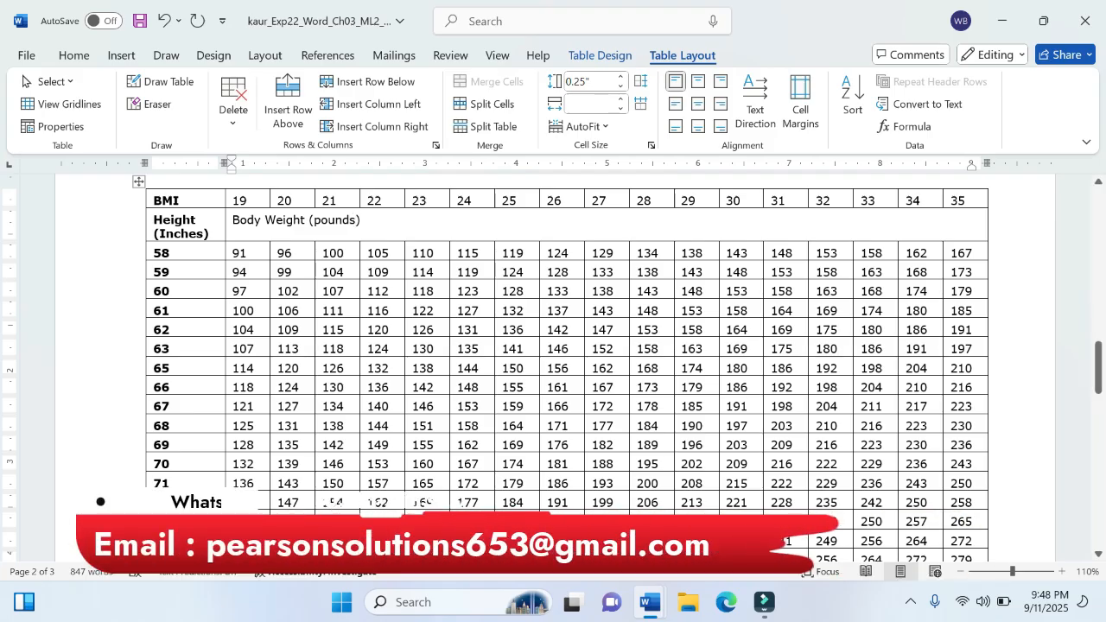
Step: Make "Body Weight (pounds)" bold and center it horizontally and vertically in the merged cell
mouse_move(665, 615)
mouse_move(553, 488)
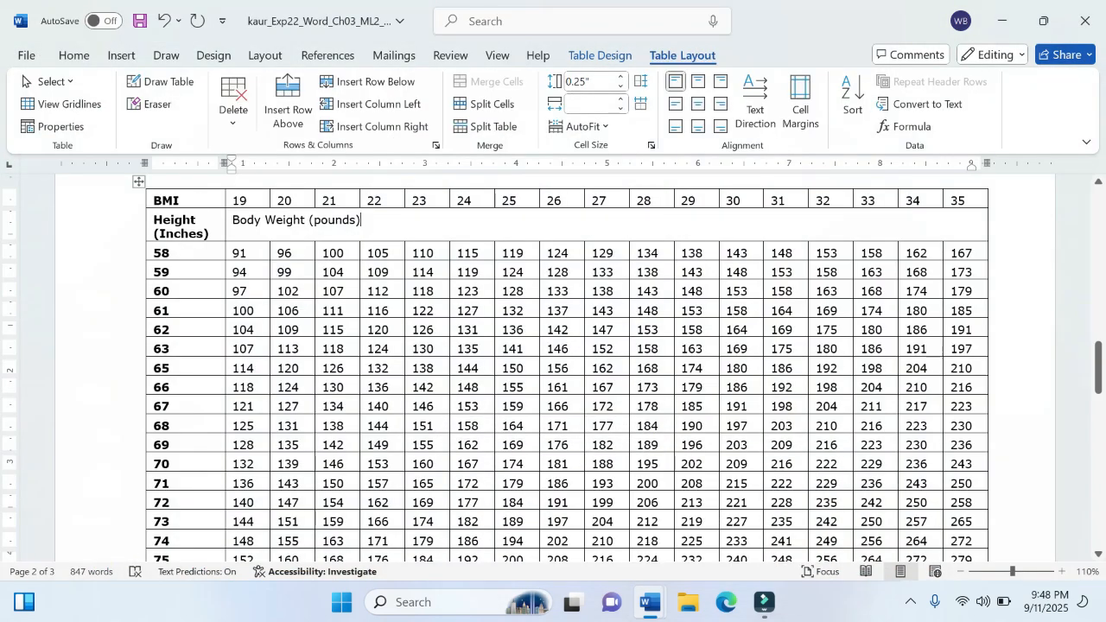
left_click_drag(234, 219, 395, 225)
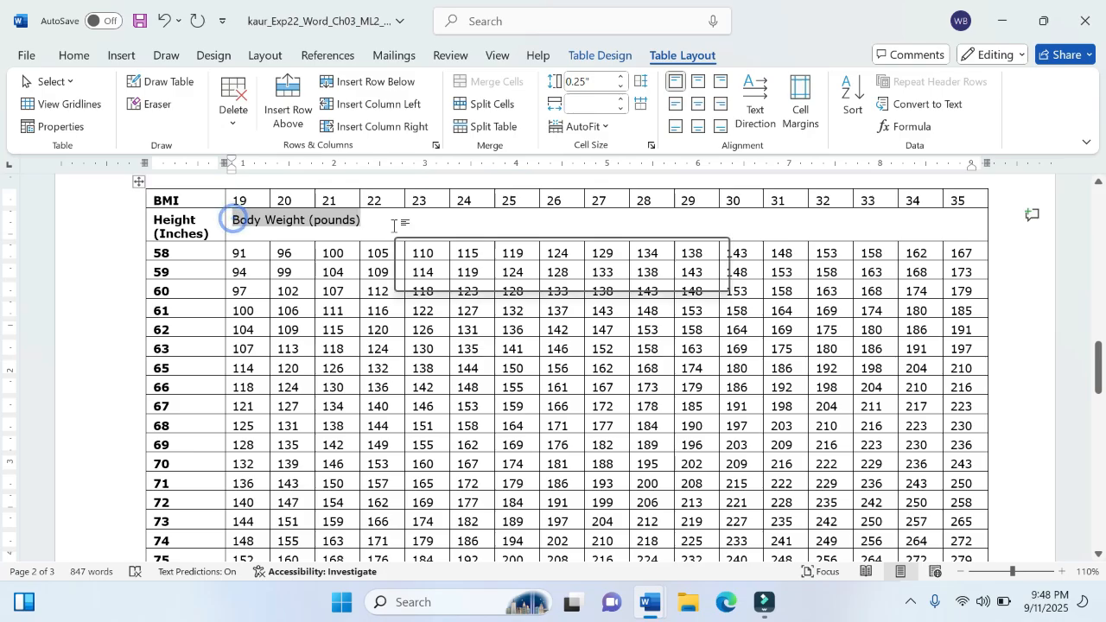
key("ctrl+b")
key("ctrl+e")
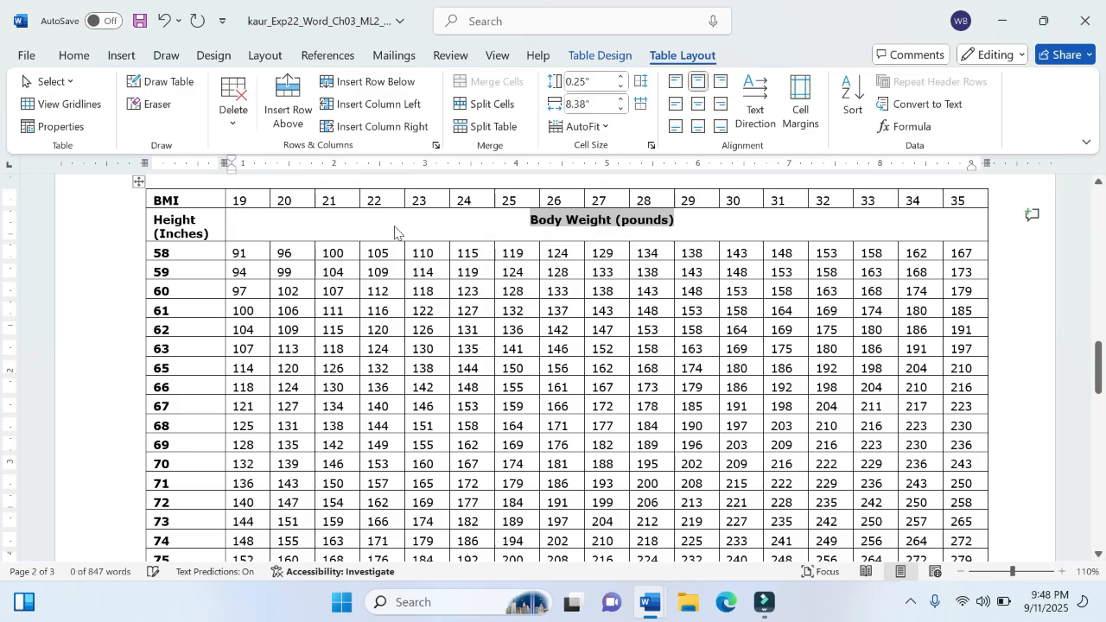
left_click(699, 104)
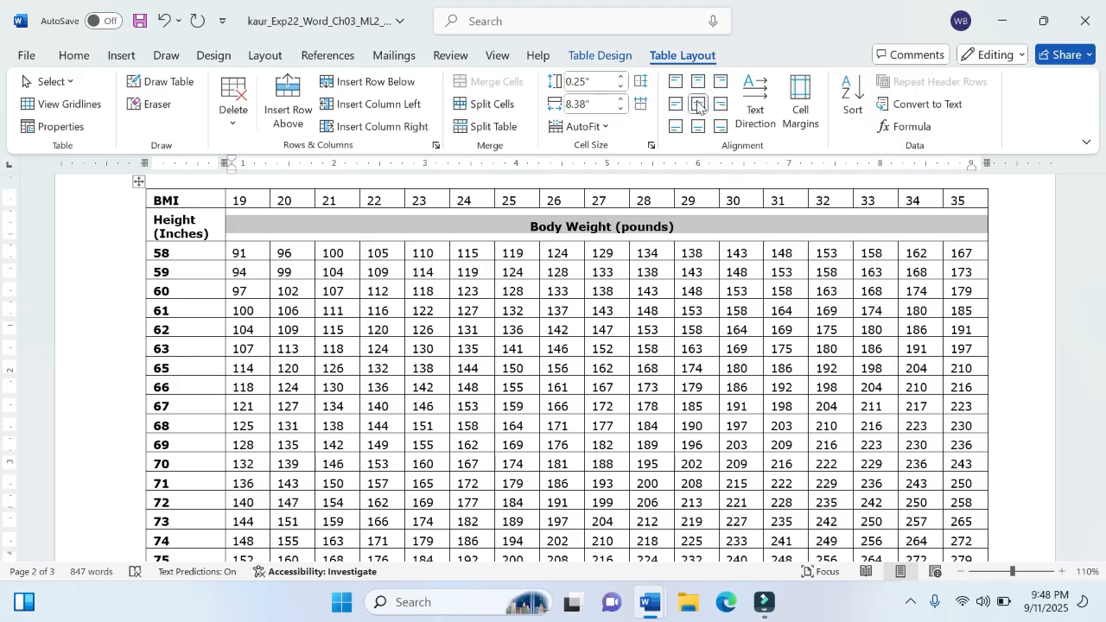
left_click(688, 223)
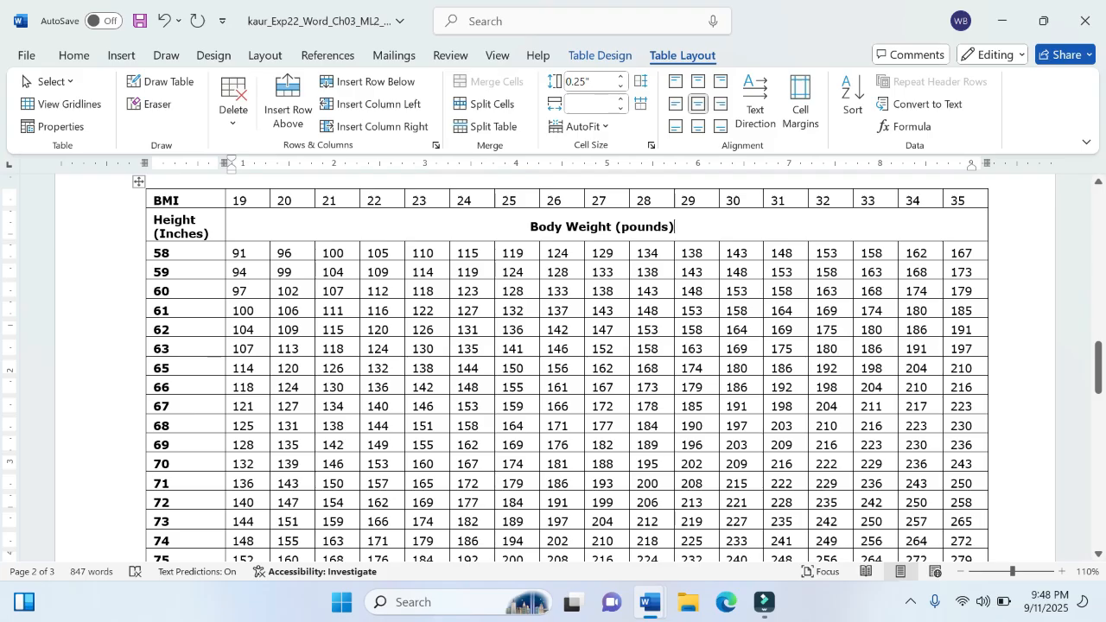
Step: Switch to the instructions document and highlight the whole of step 3 in yellow
left_click(585, 522)
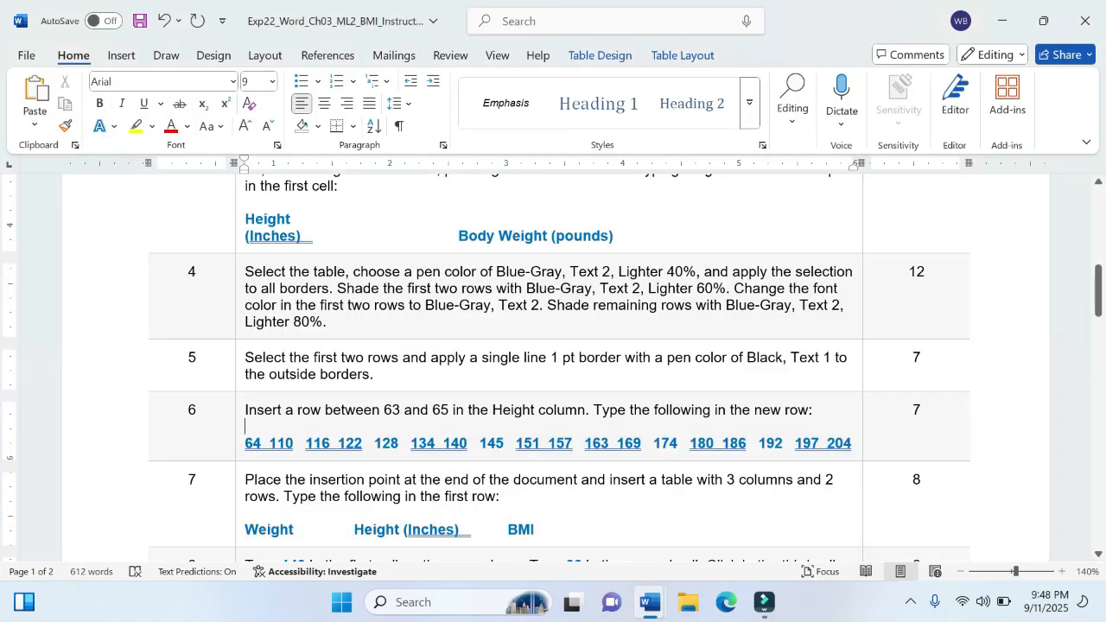
scroll(470, 286, "up", 2)
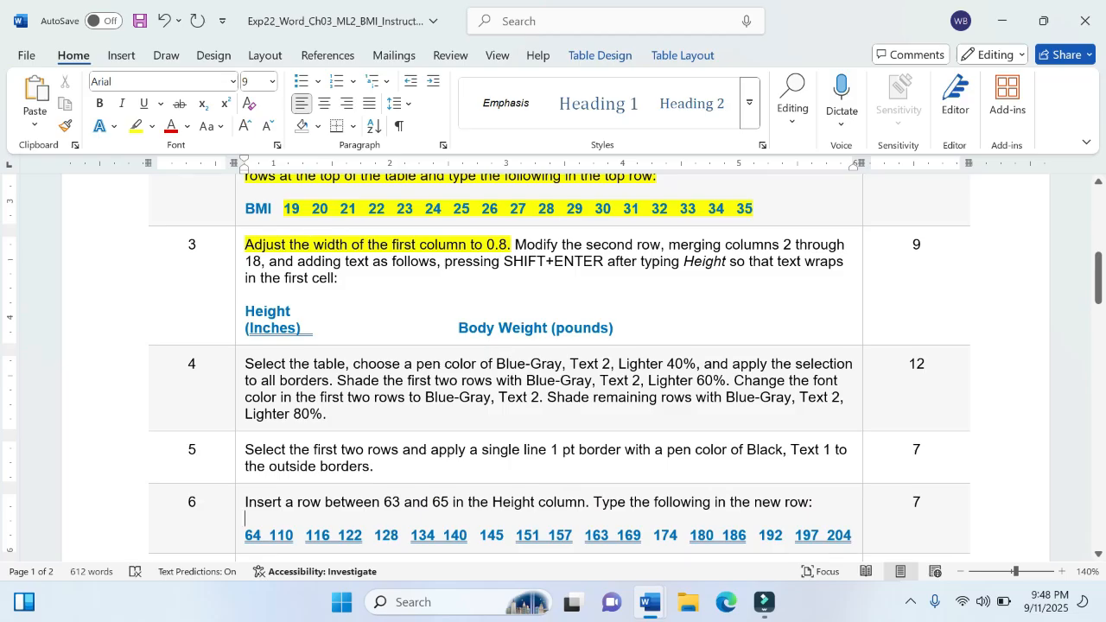
left_click_drag(246, 249, 614, 328)
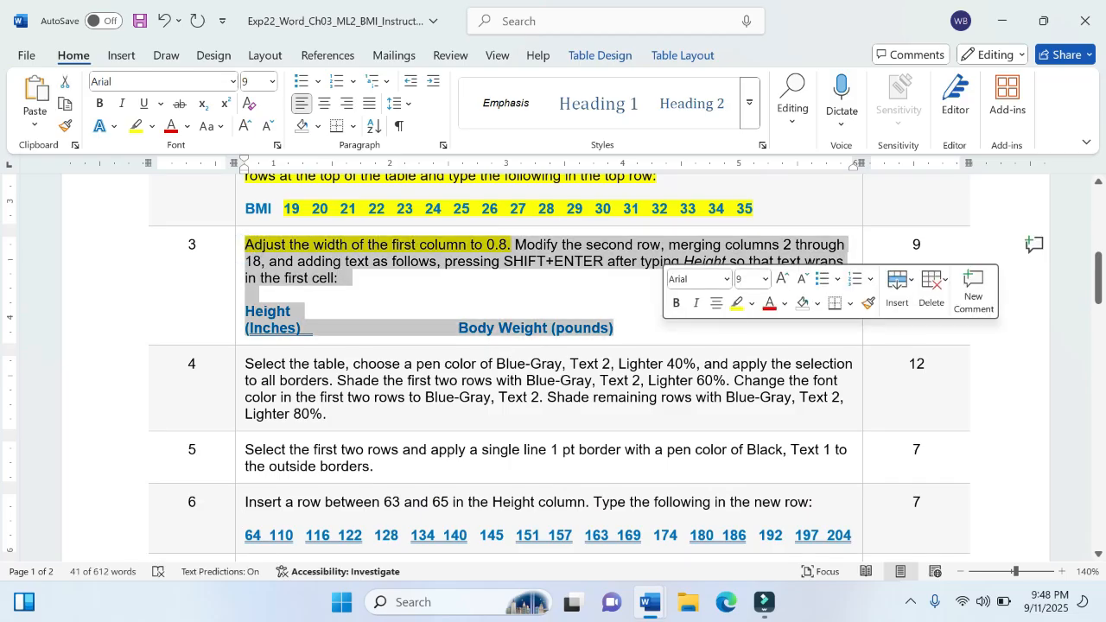
left_click(740, 307)
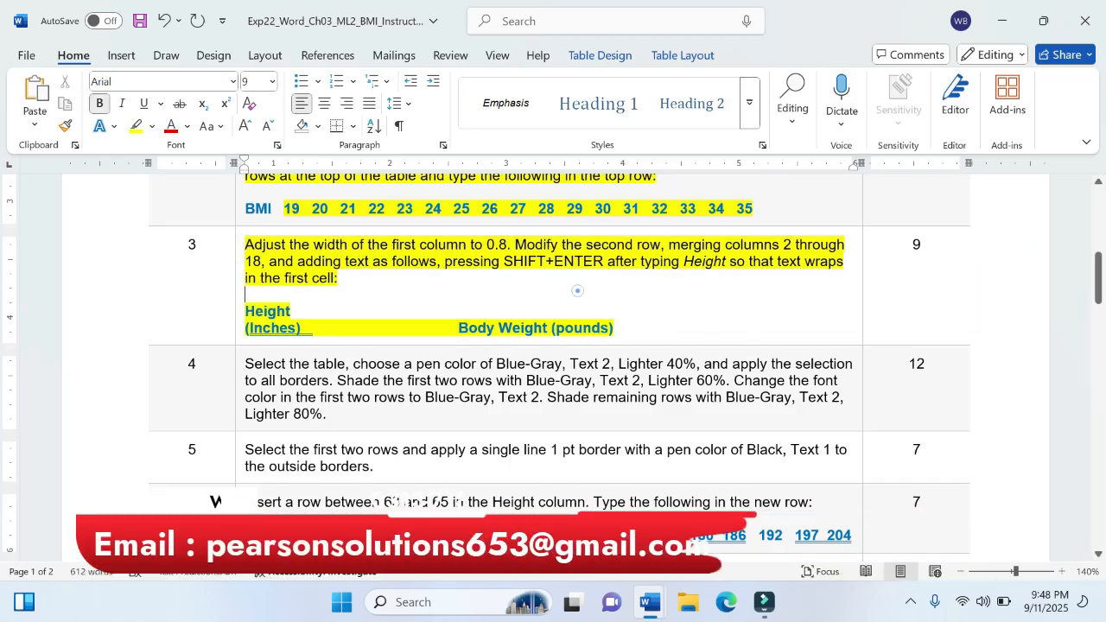
left_click(632, 407)
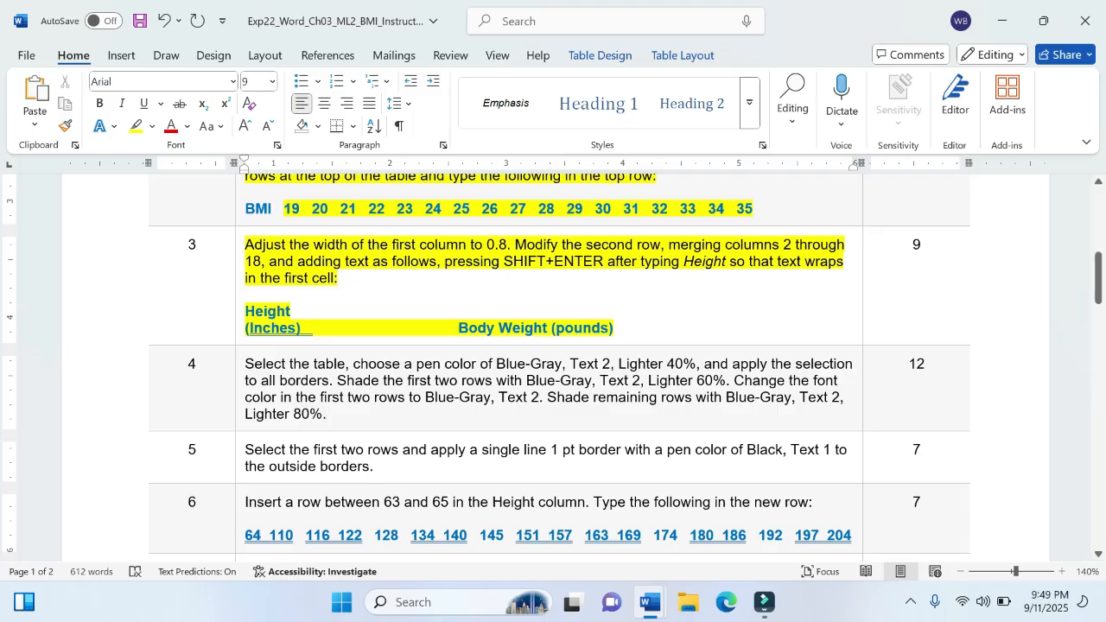
Step: Return to the project document and select the entire BMI table on page 2
mouse_move(662, 591)
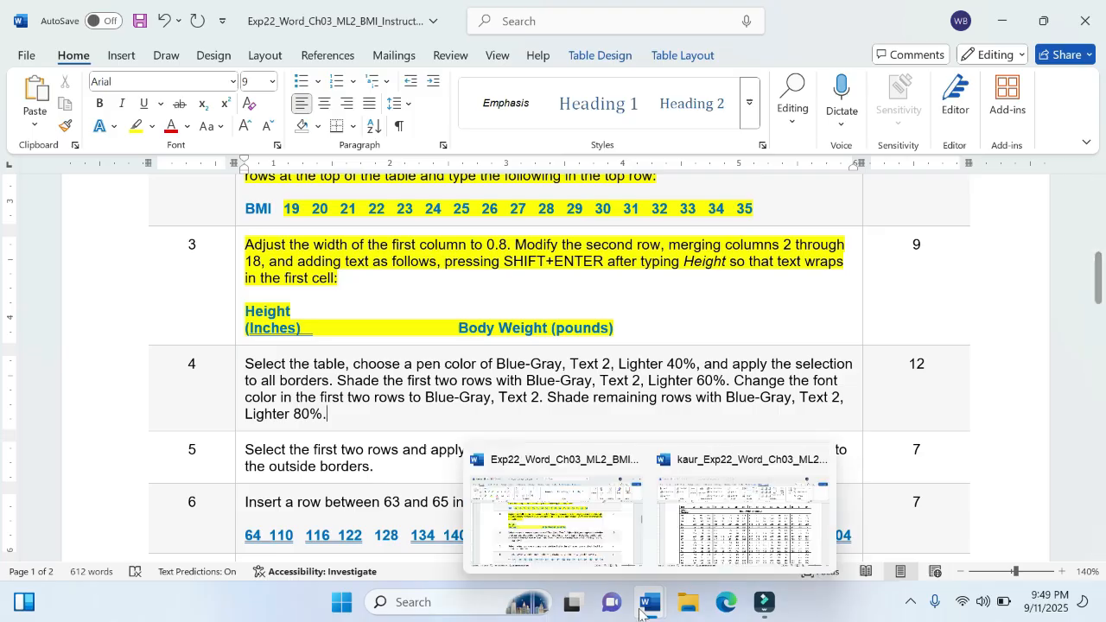
left_click(732, 528)
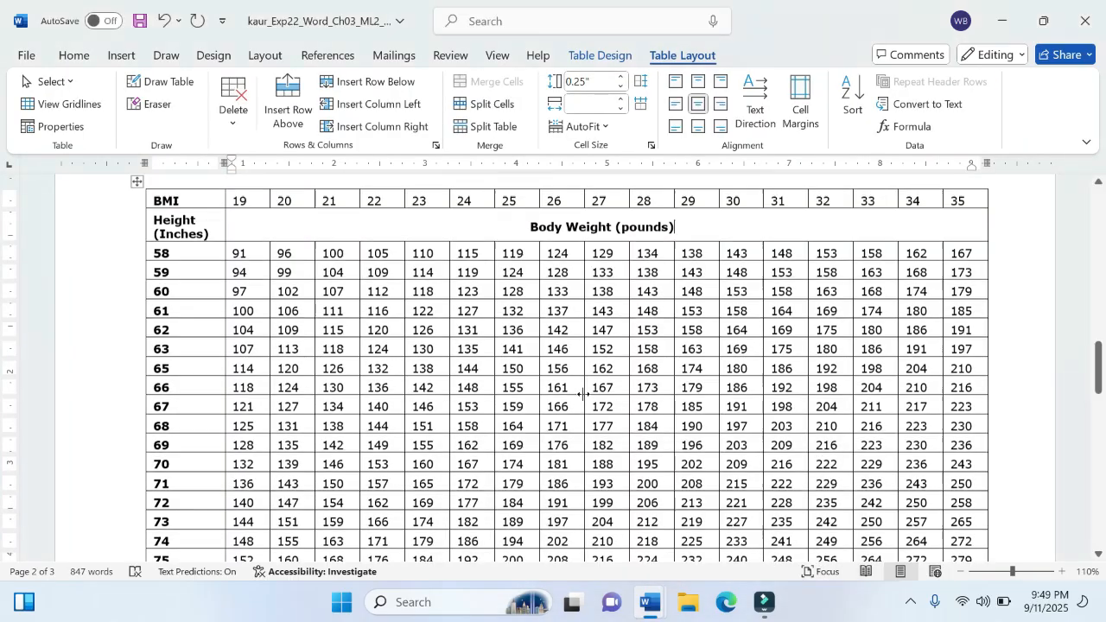
scroll(574, 389, "up", 1)
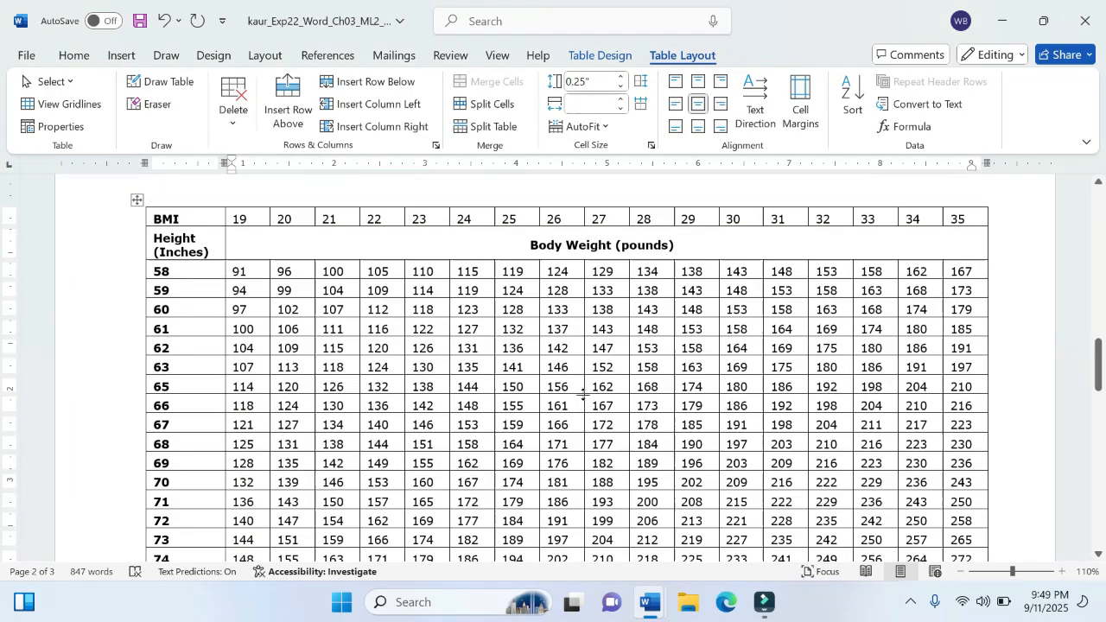
left_click(140, 200)
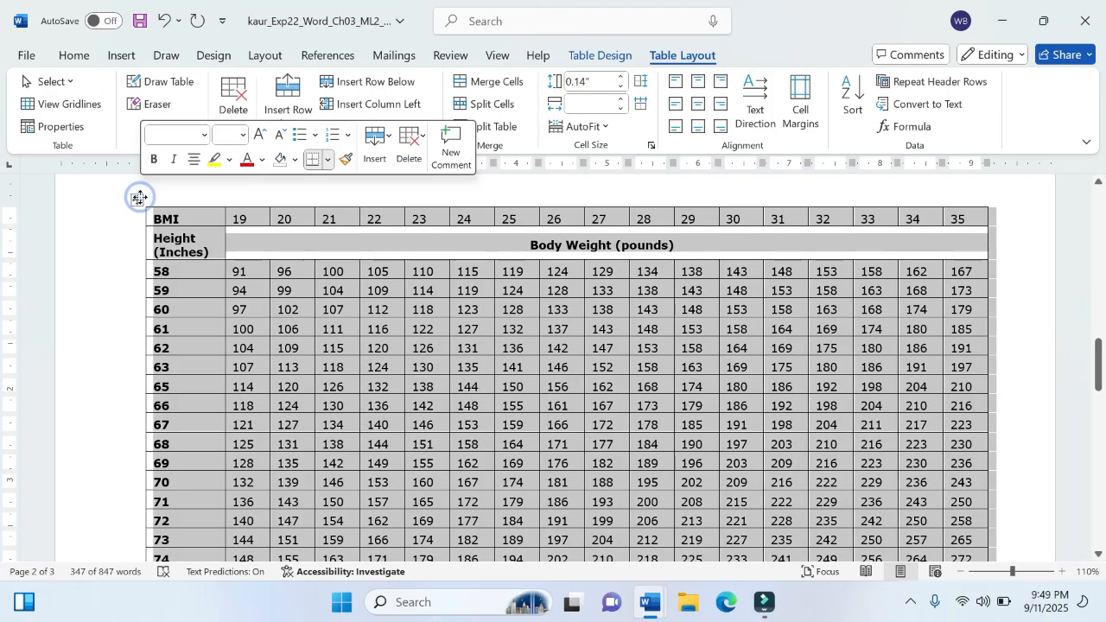
Step: Review instruction step 4 for the required pen color and borders, and return to the project document
mouse_move(652, 595)
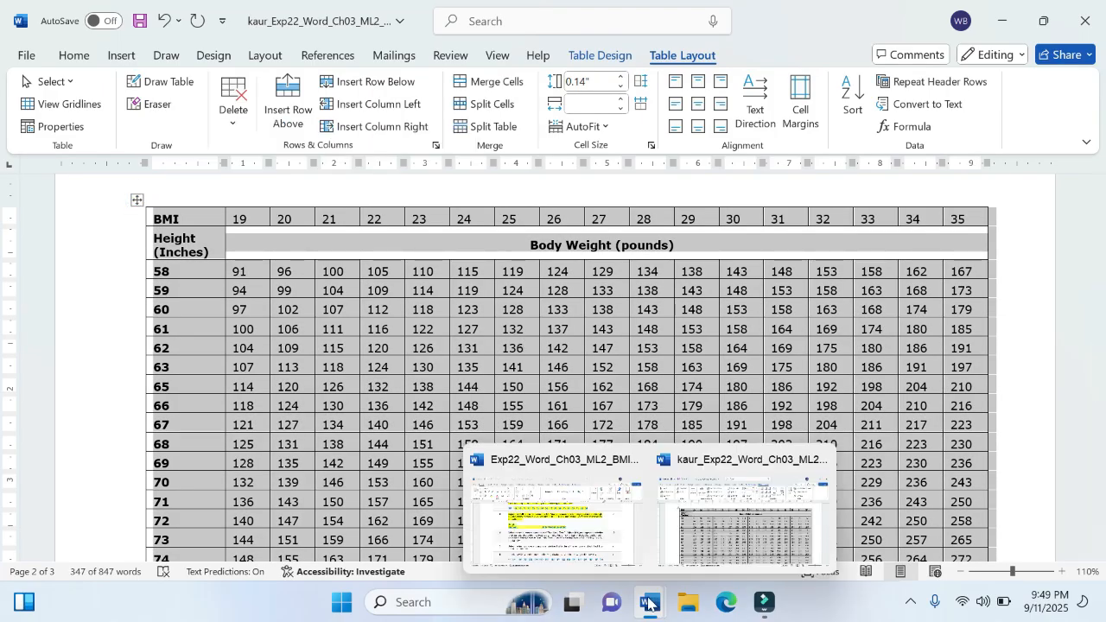
left_click(571, 527)
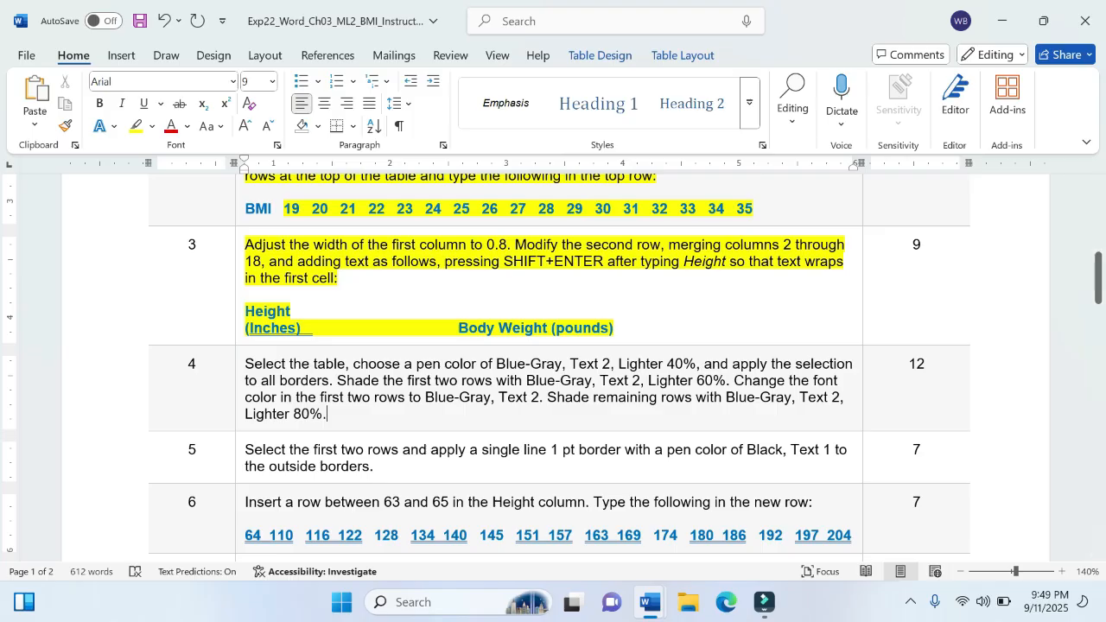
mouse_move(651, 596)
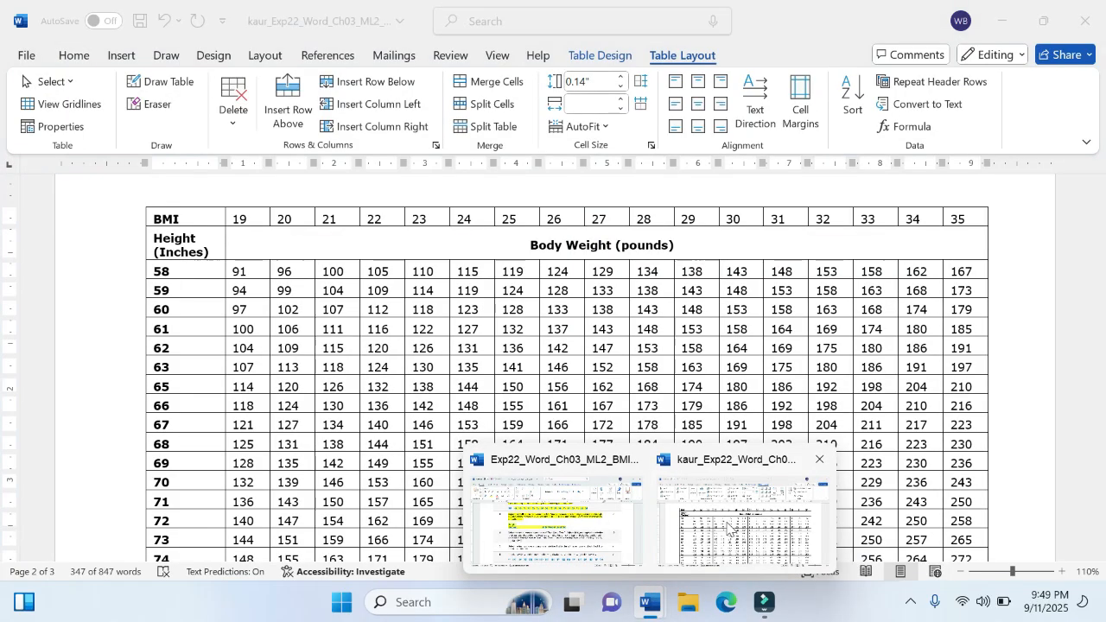
left_click(736, 524)
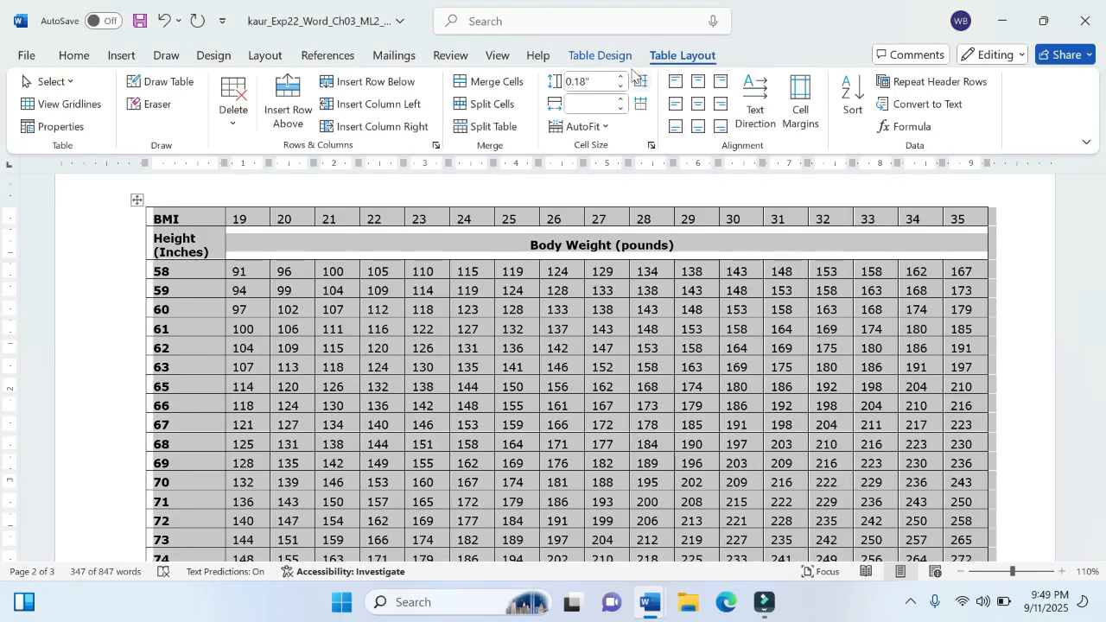
Step: Set the border pen color for the selected table to Blue-Gray, Text 2, Lighter 40%, rechecking instruction step 4
left_click(605, 55)
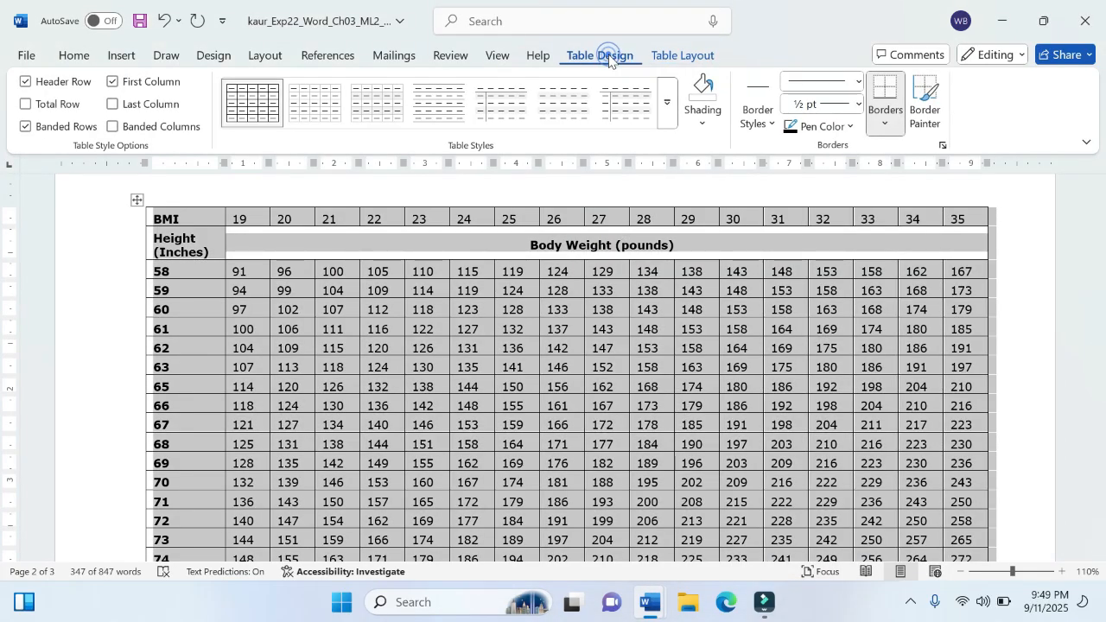
left_click(837, 129)
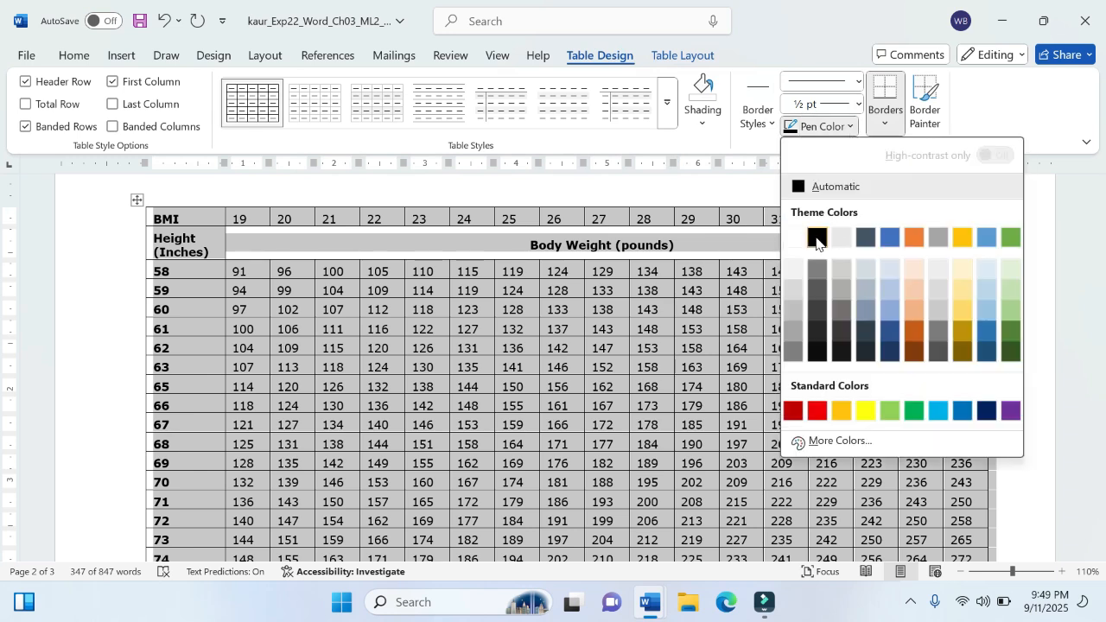
left_click(864, 274)
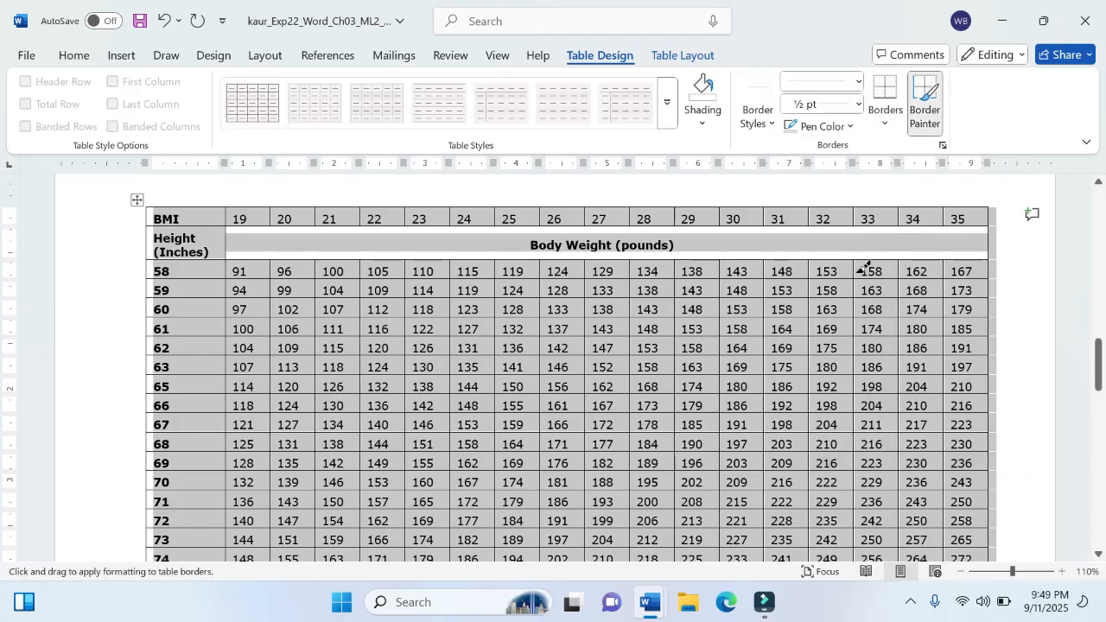
mouse_move(652, 613)
left_click(619, 551)
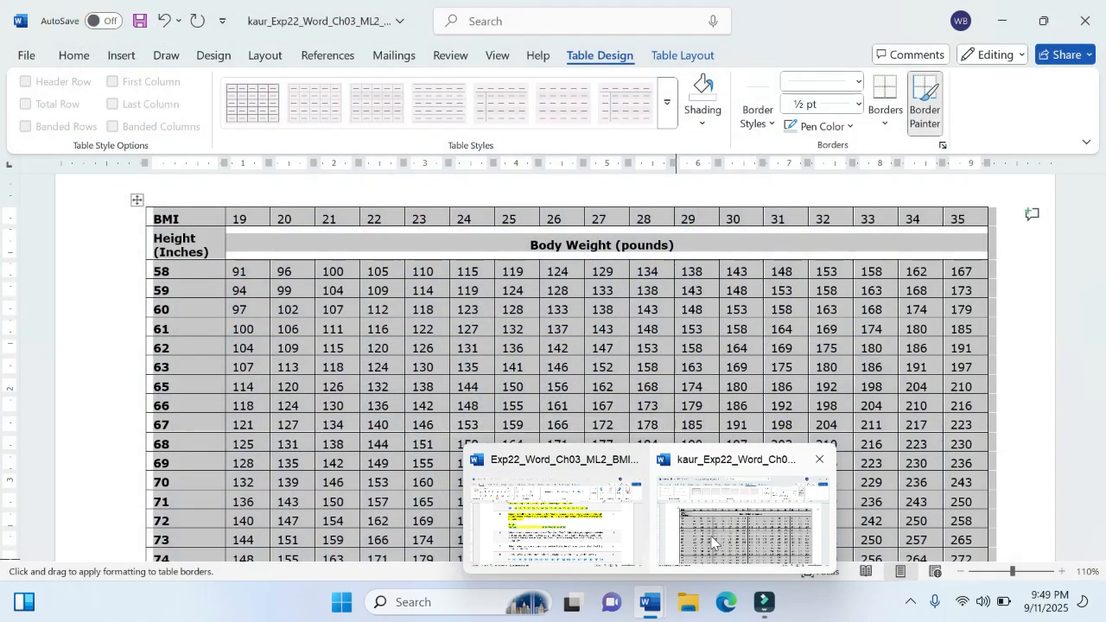
left_click(719, 532)
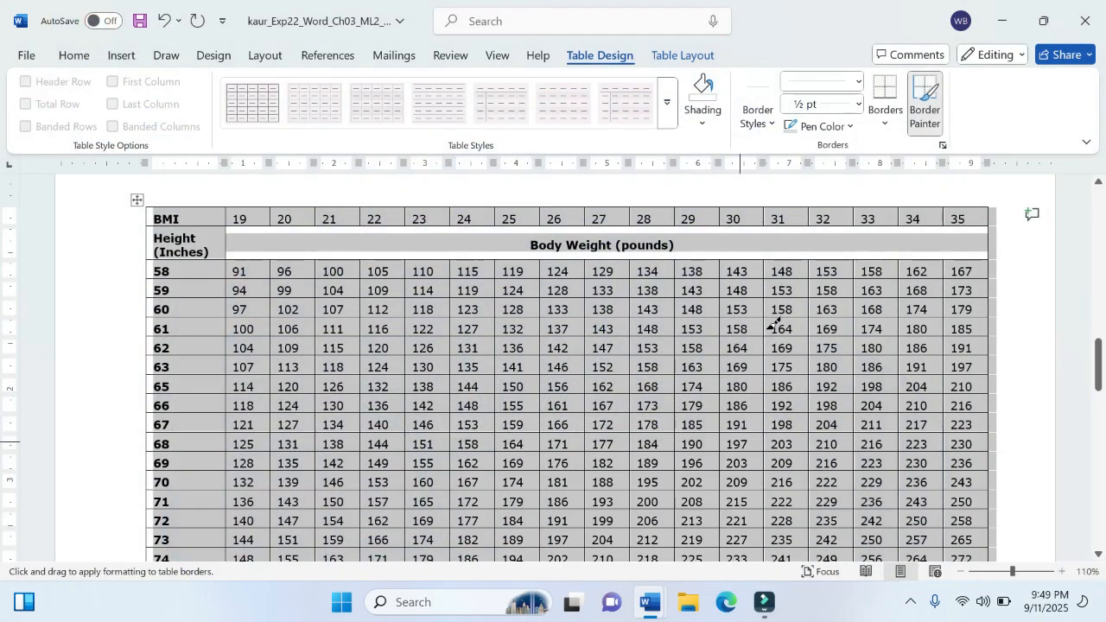
left_click(853, 127)
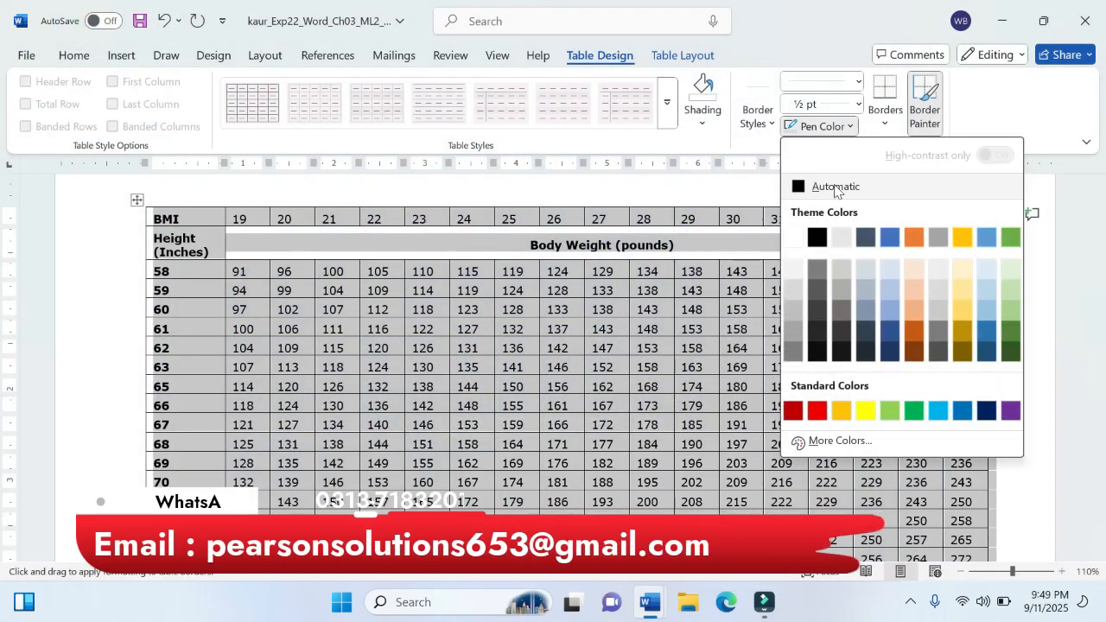
left_click(867, 311)
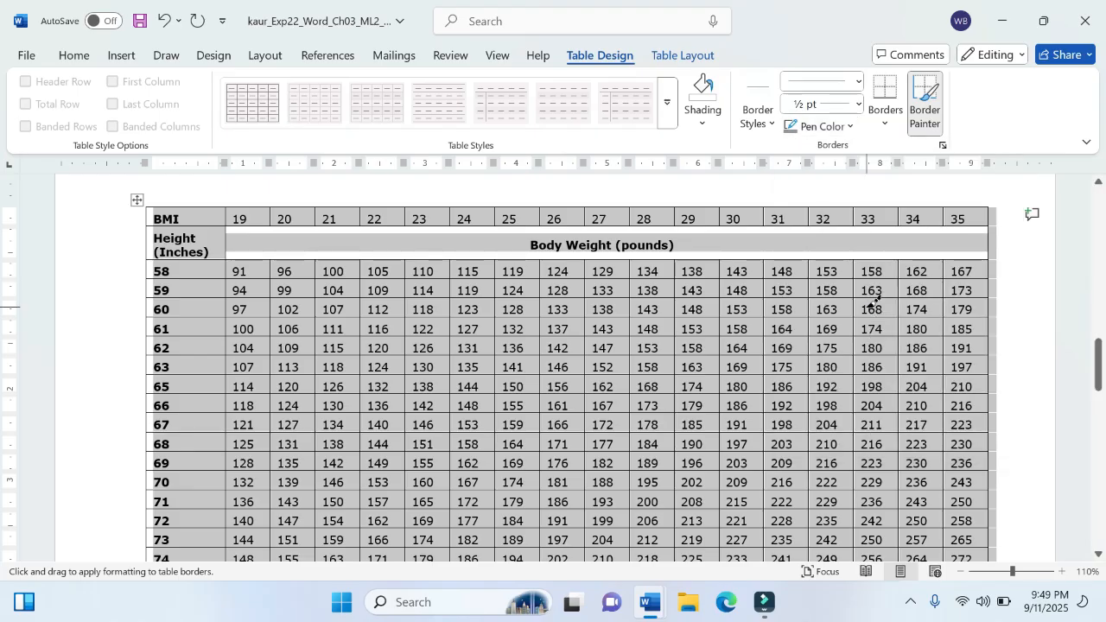
Step: Recheck instruction step 4 and apply the chosen pen color to all borders of the selected BMI table
mouse_move(649, 609)
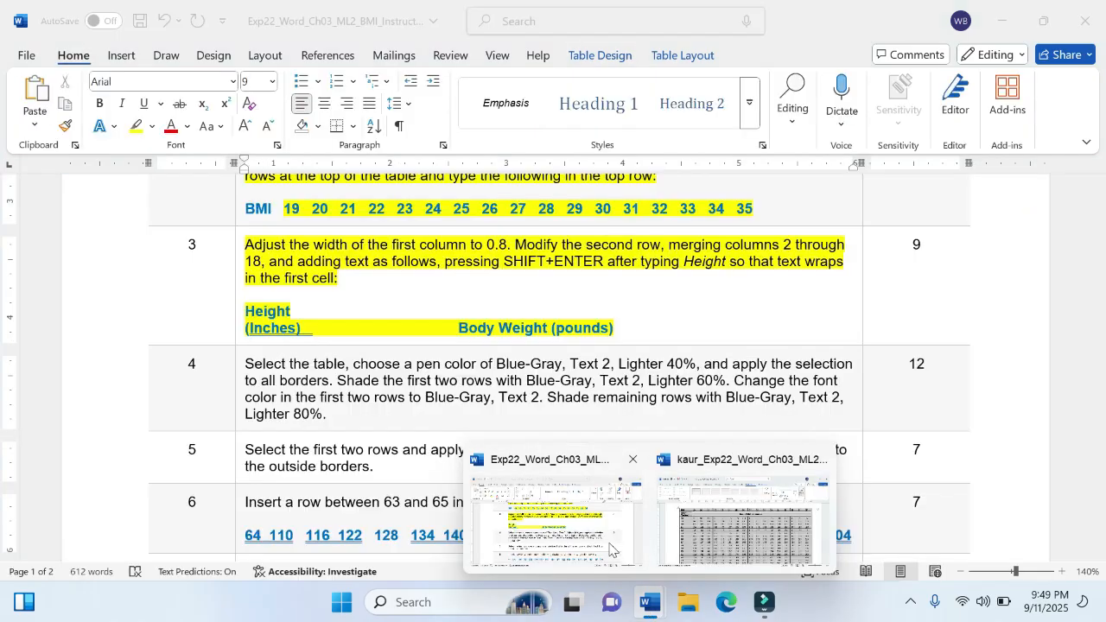
mouse_move(614, 550)
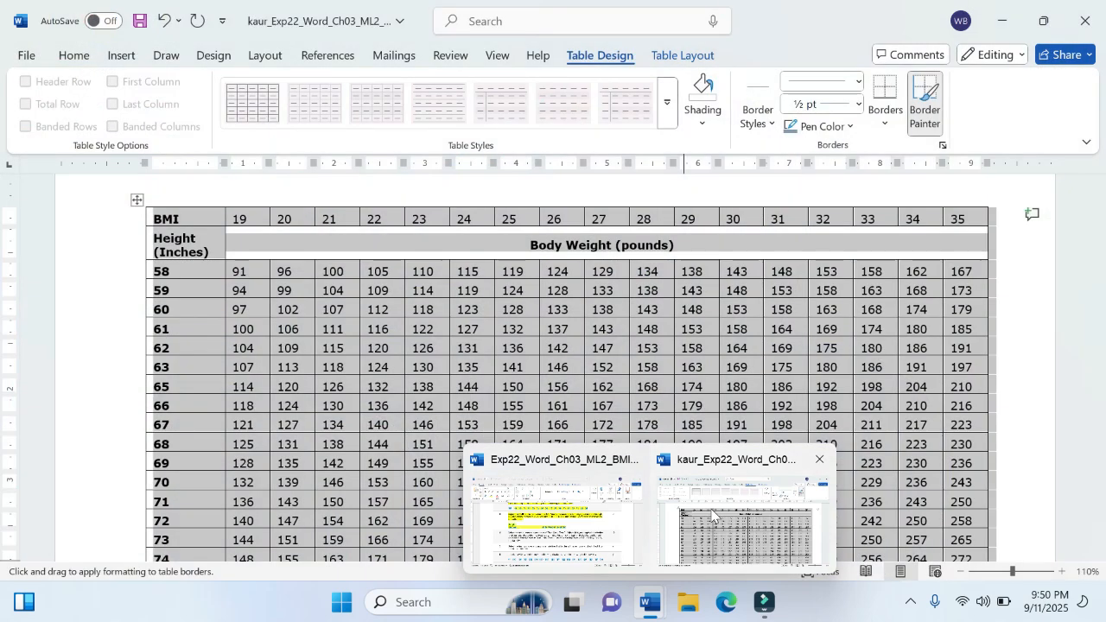
left_click(721, 505)
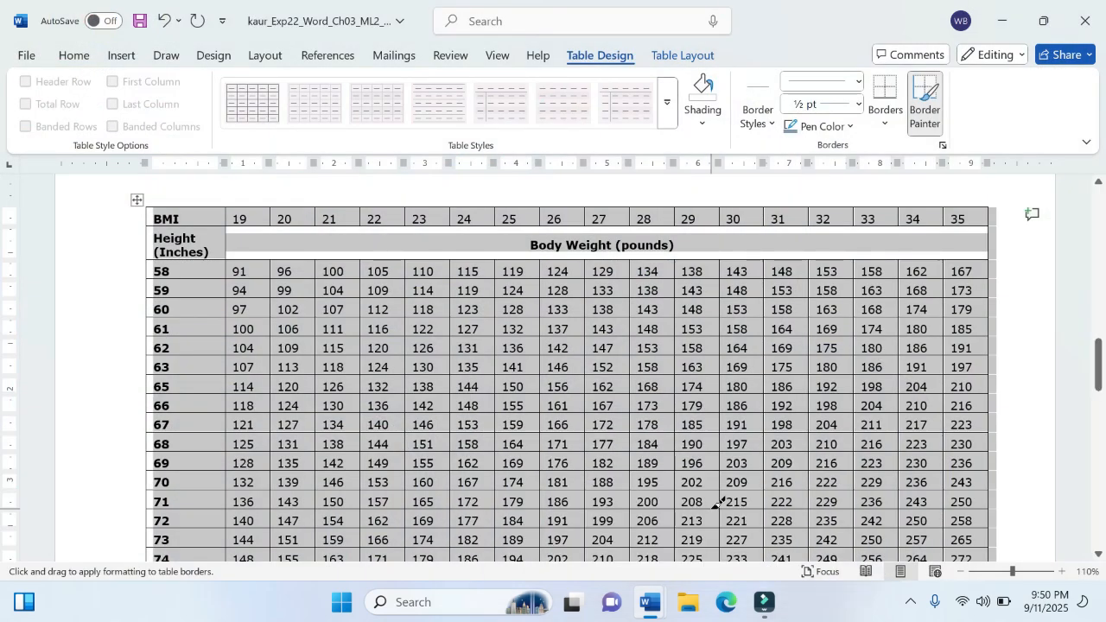
left_click(886, 126)
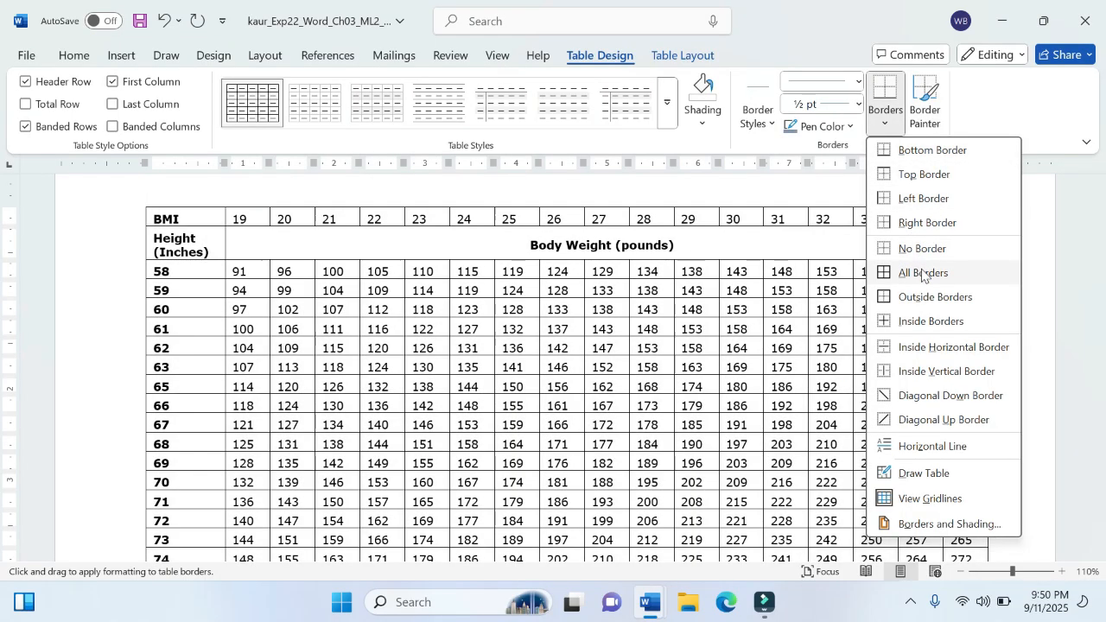
left_click(912, 273)
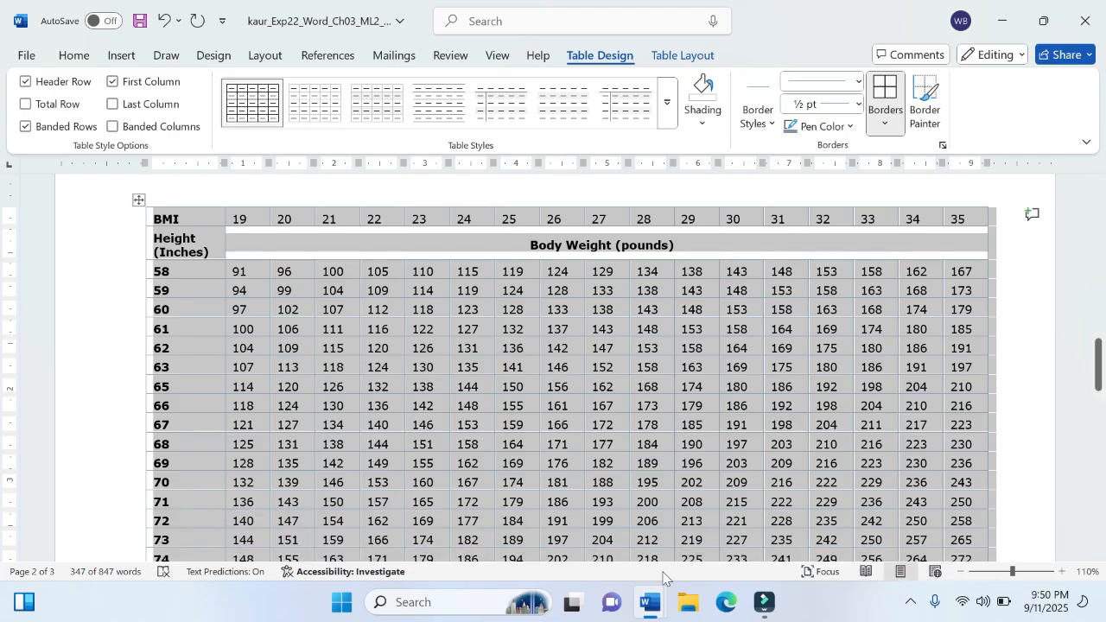
Step: Switch to the instructions document and highlight the first sentence of step 4, about pen color and all borders, in yellow
left_click(587, 500)
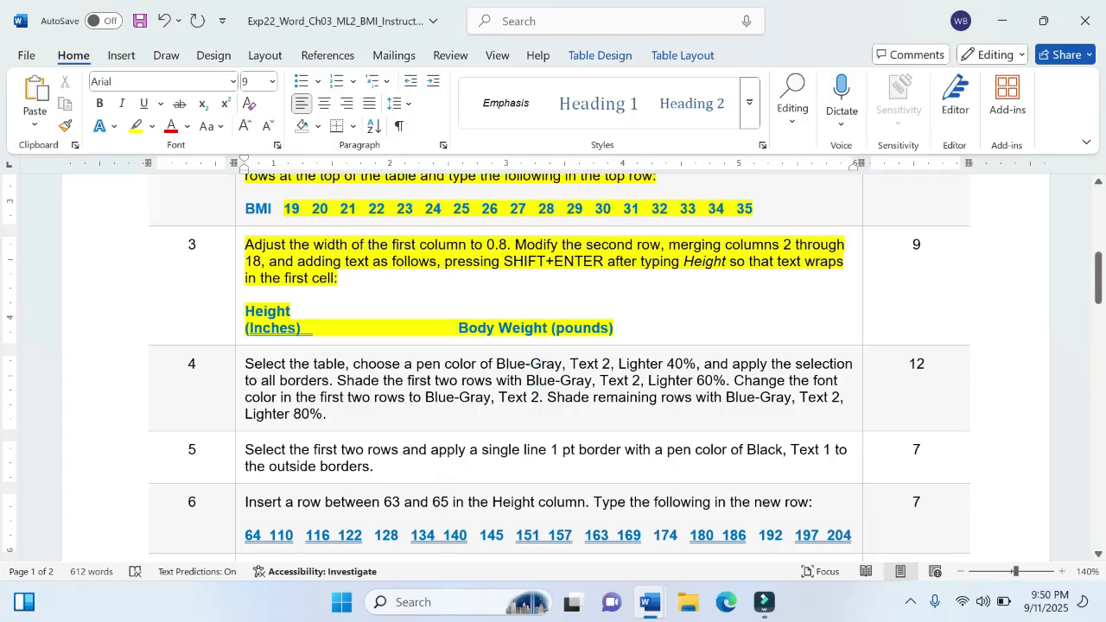
left_click_drag(246, 364, 329, 380)
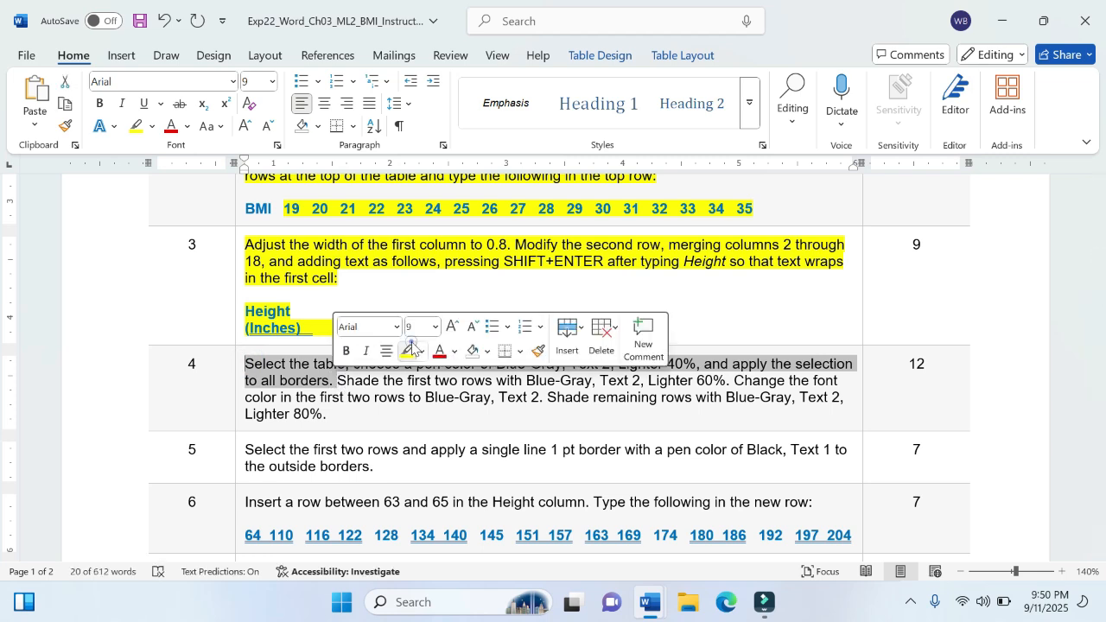
left_click(407, 351)
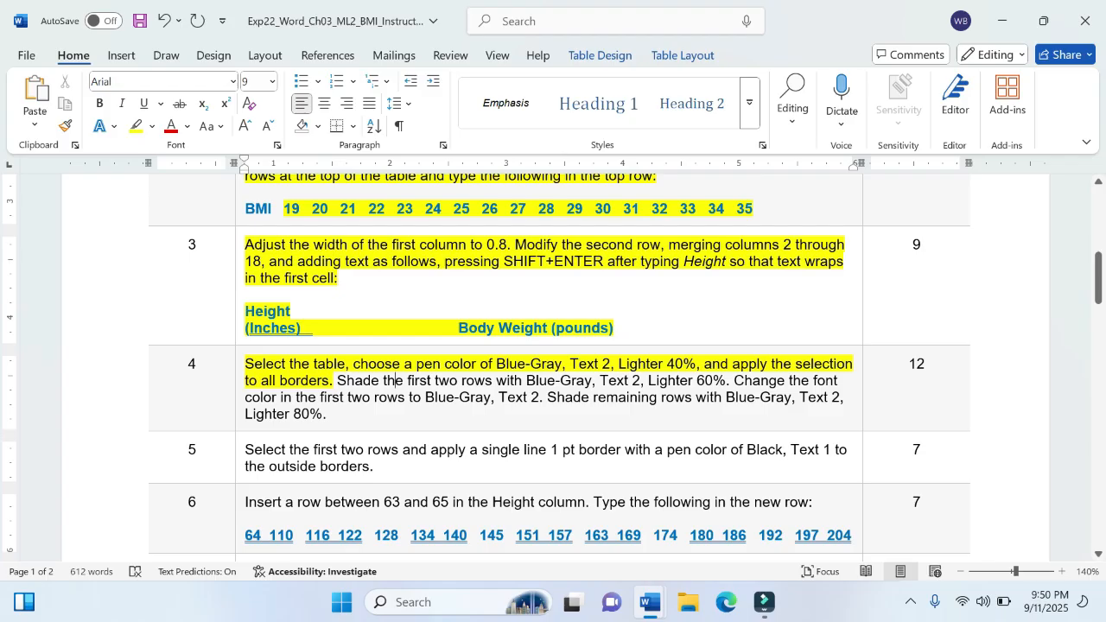
Step: Shade the sentence about shading the first two rows in instruction step 4 with the aqua theme color
left_click_drag(337, 380, 733, 381)
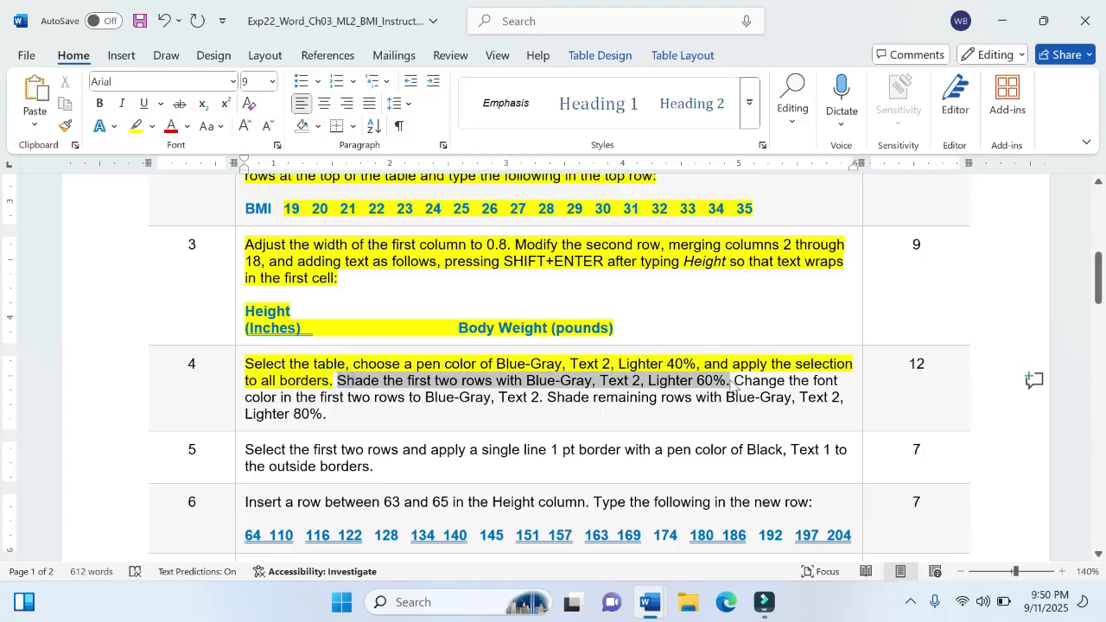
left_click(317, 126)
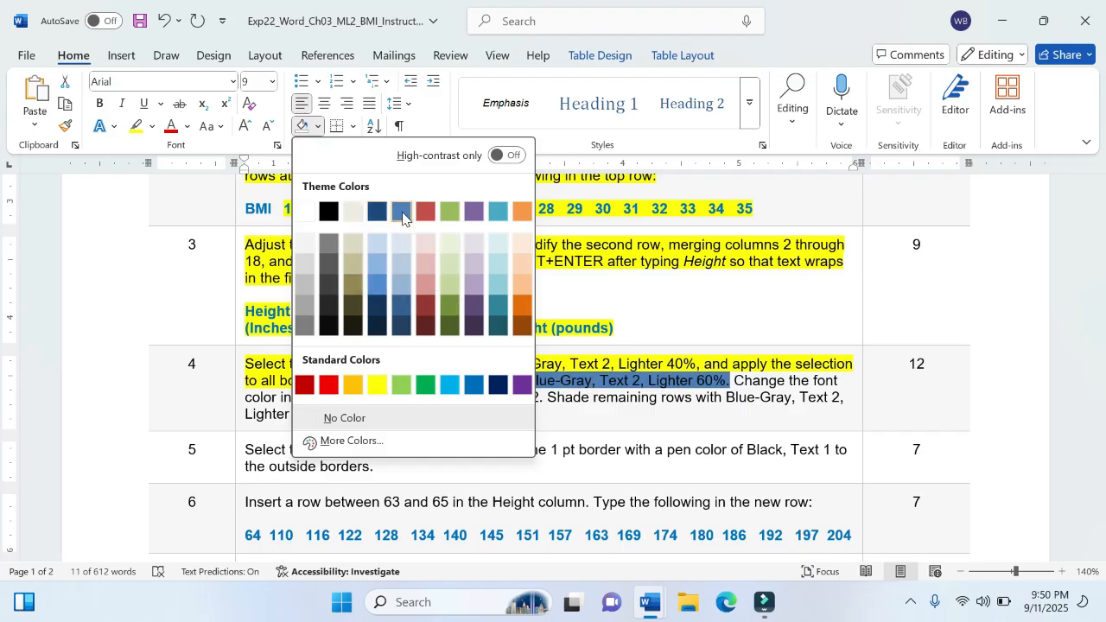
left_click(498, 213)
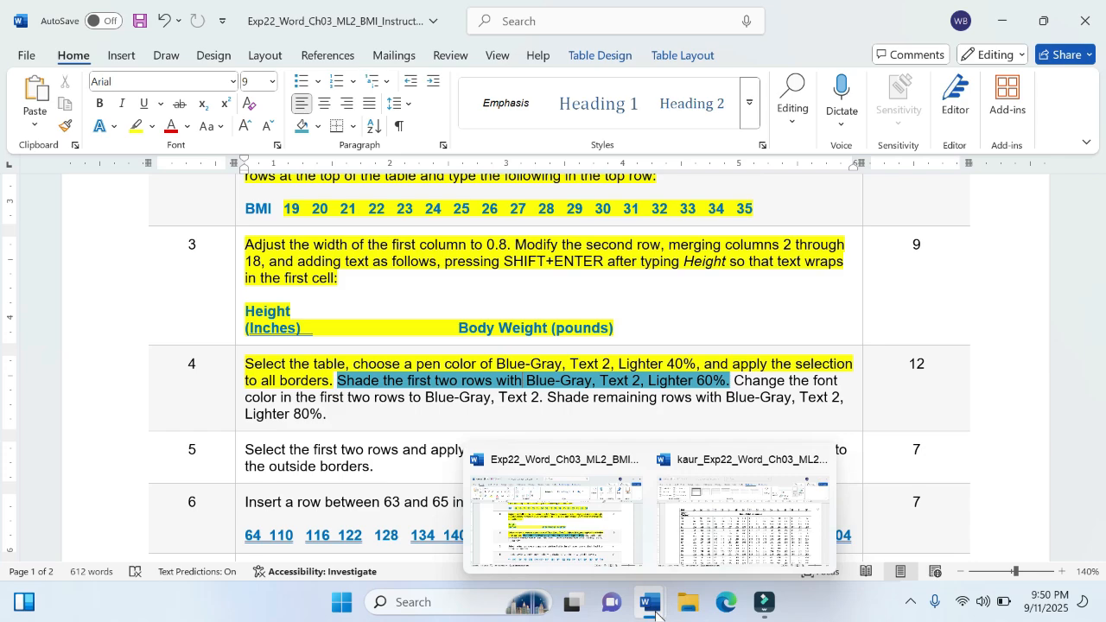
Step: Return to the project document and shade the first two rows of the BMI table with Blue-Gray, Text 2, Lighter 60%
left_click(655, 607)
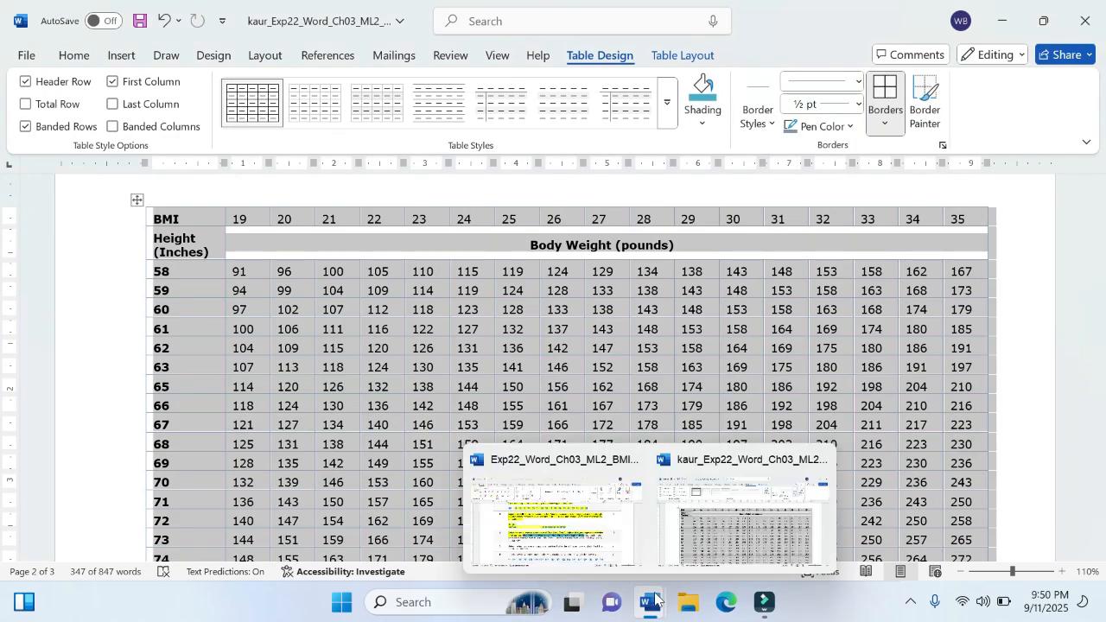
mouse_move(583, 522)
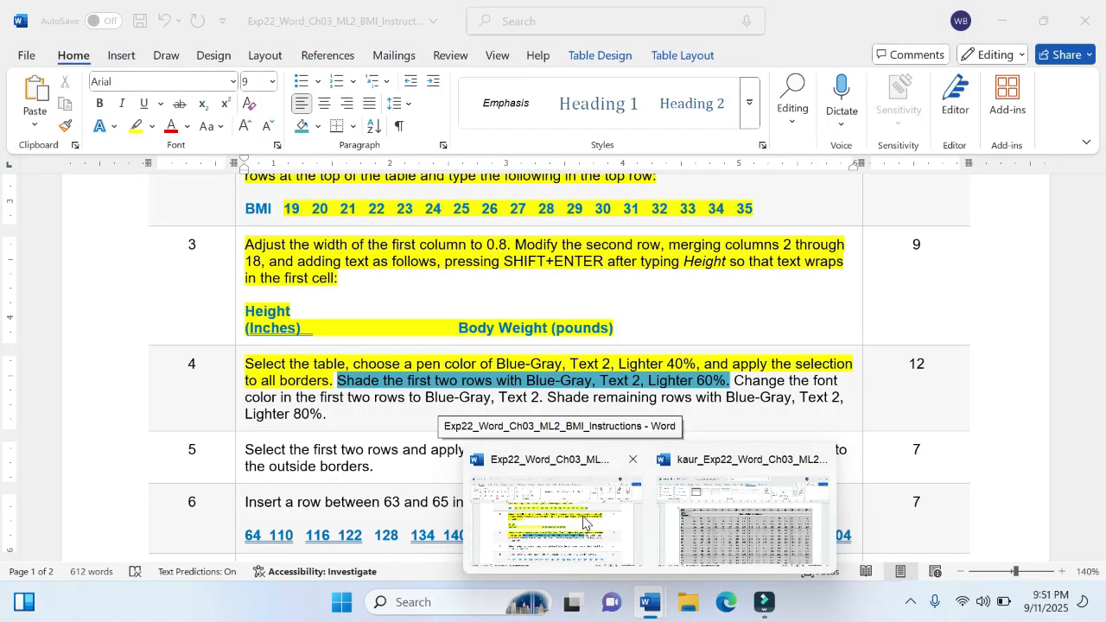
left_click(688, 491)
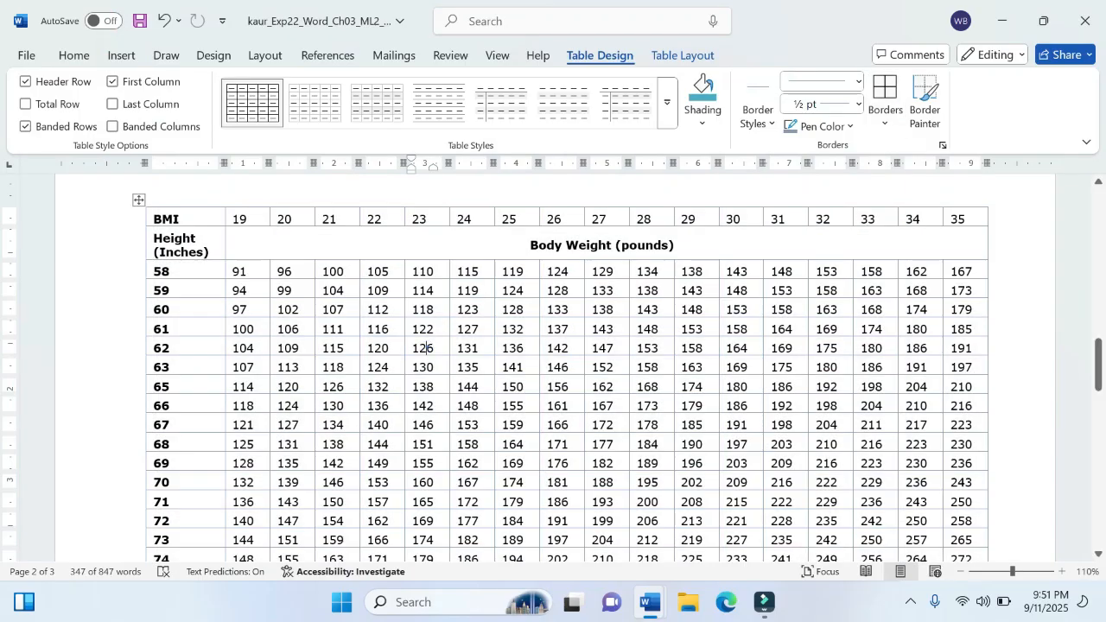
left_click(427, 348)
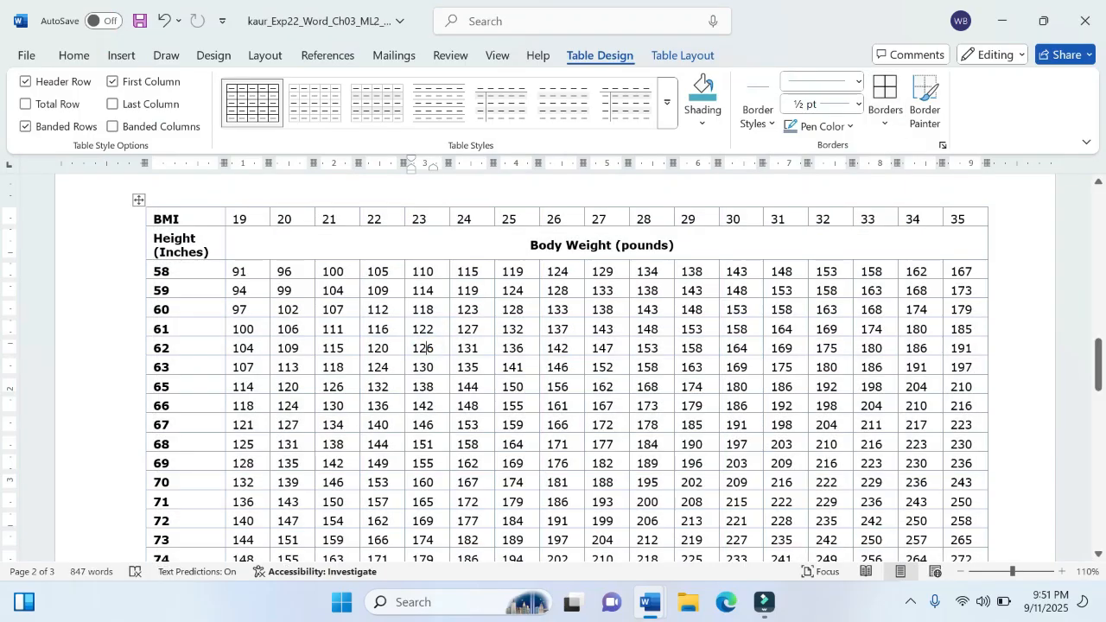
left_click_drag(153, 218, 694, 252)
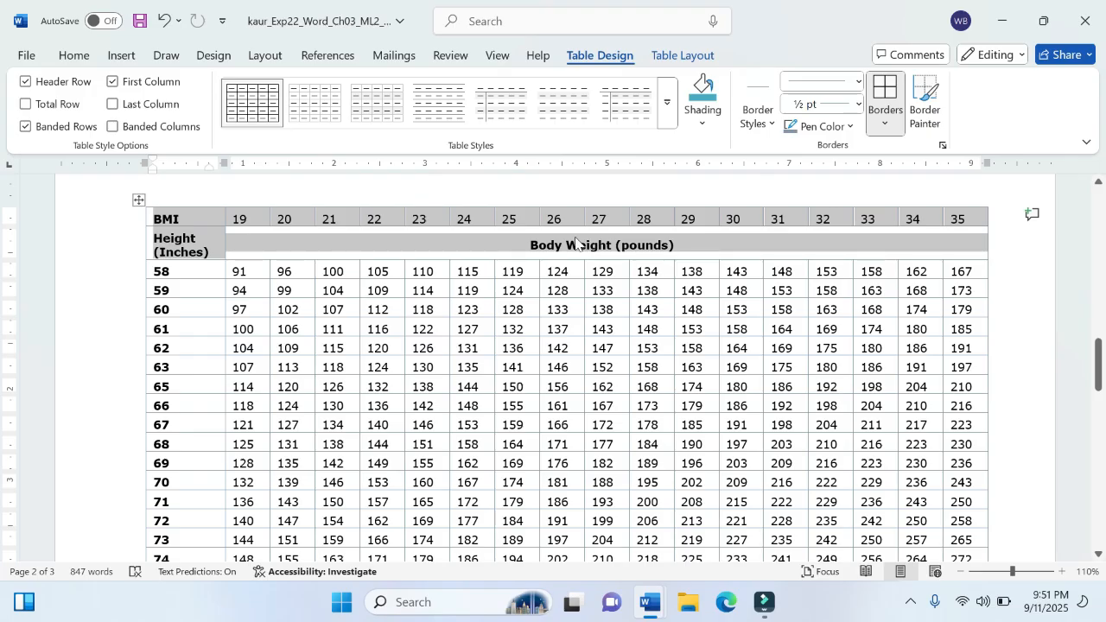
left_click(76, 57)
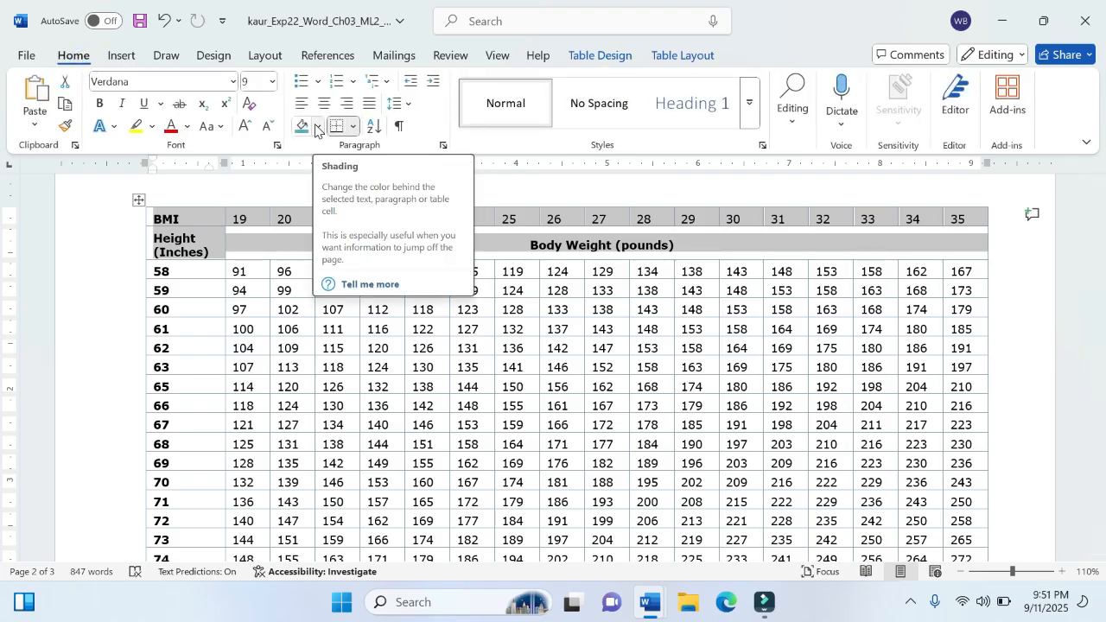
left_click(611, 54)
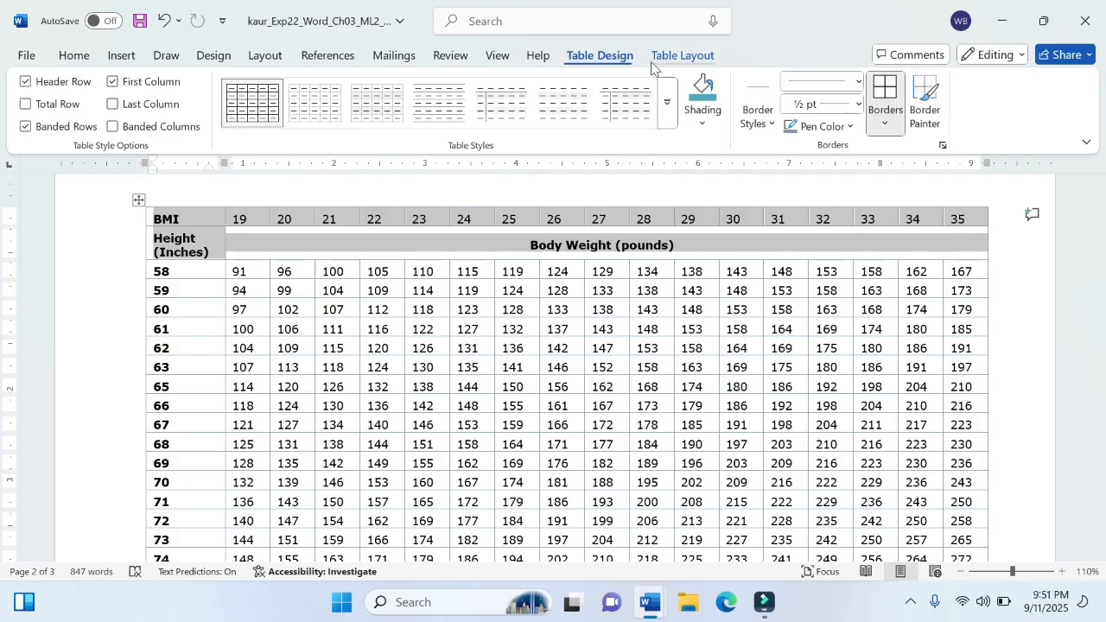
left_click(703, 134)
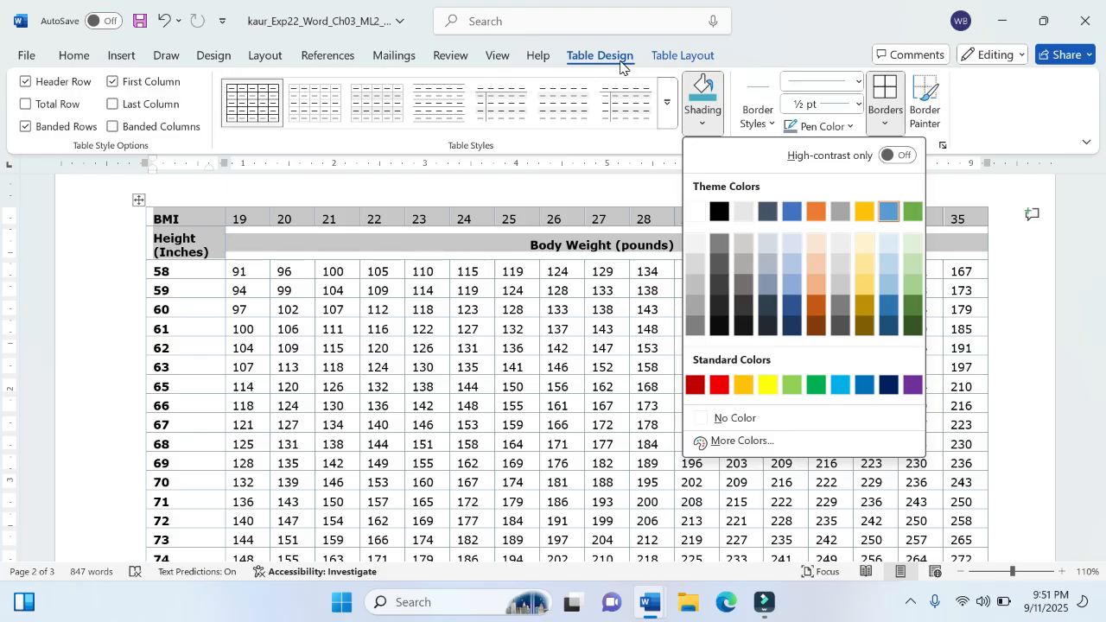
mouse_move(644, 600)
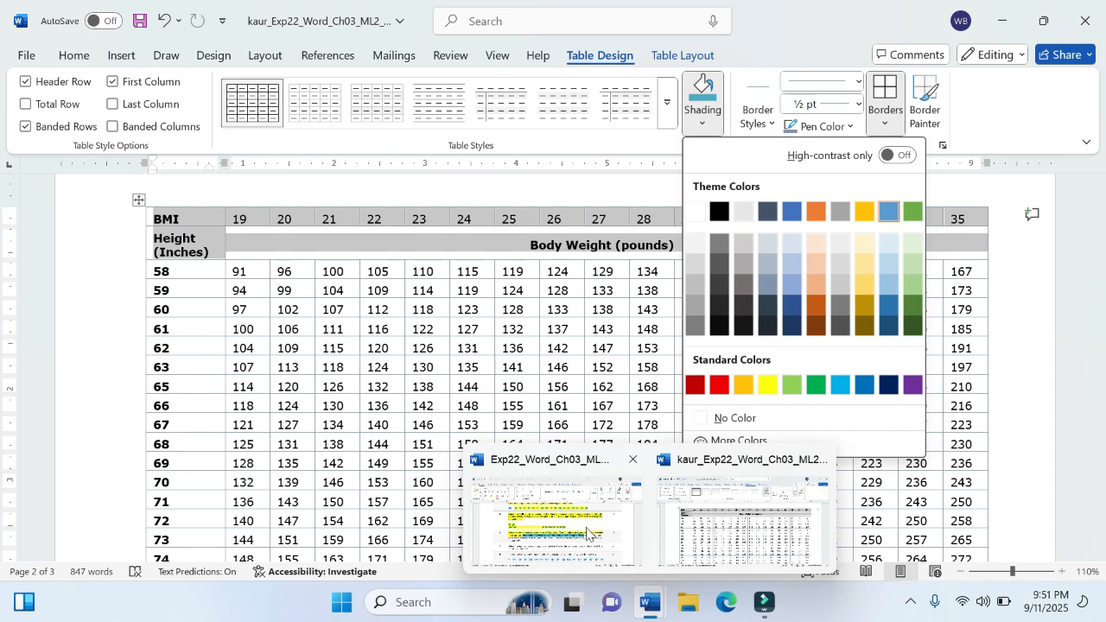
mouse_move(587, 532)
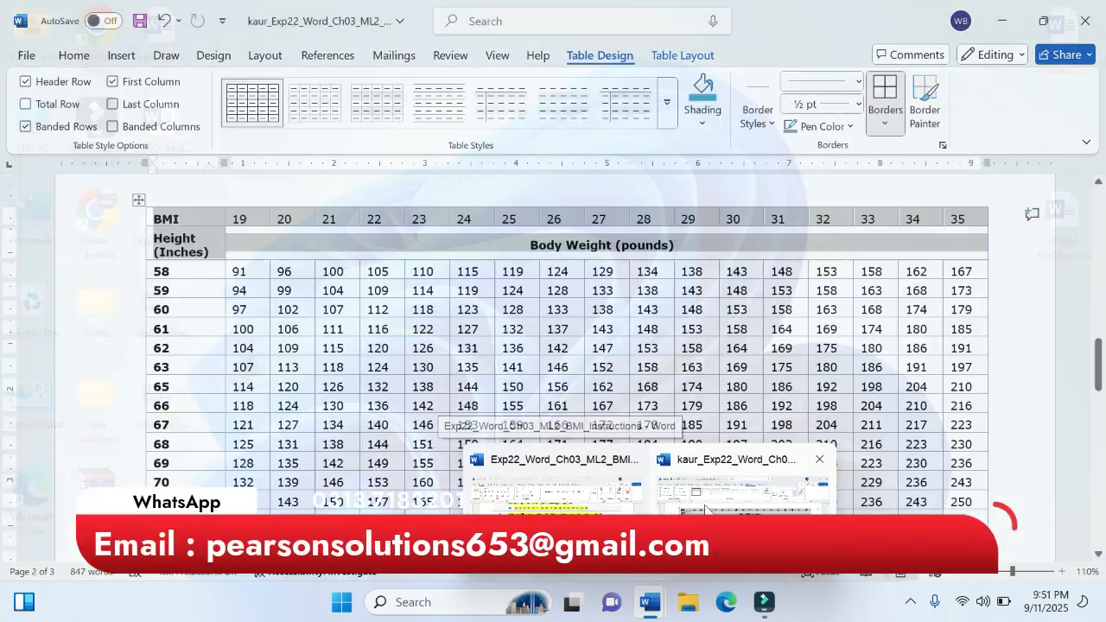
left_click(744, 529)
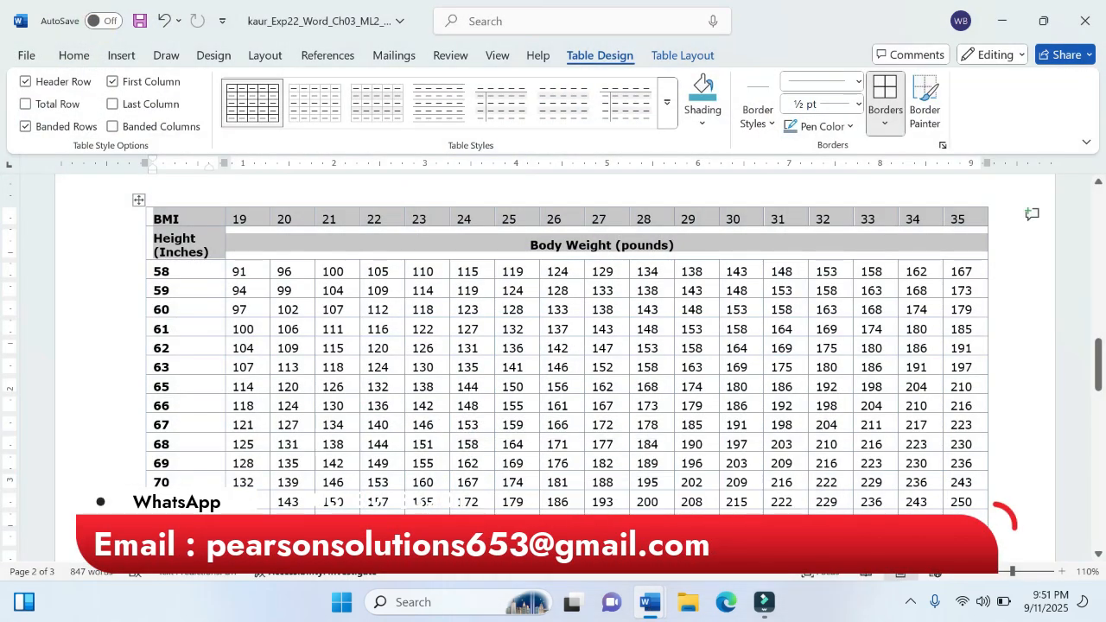
left_click(703, 122)
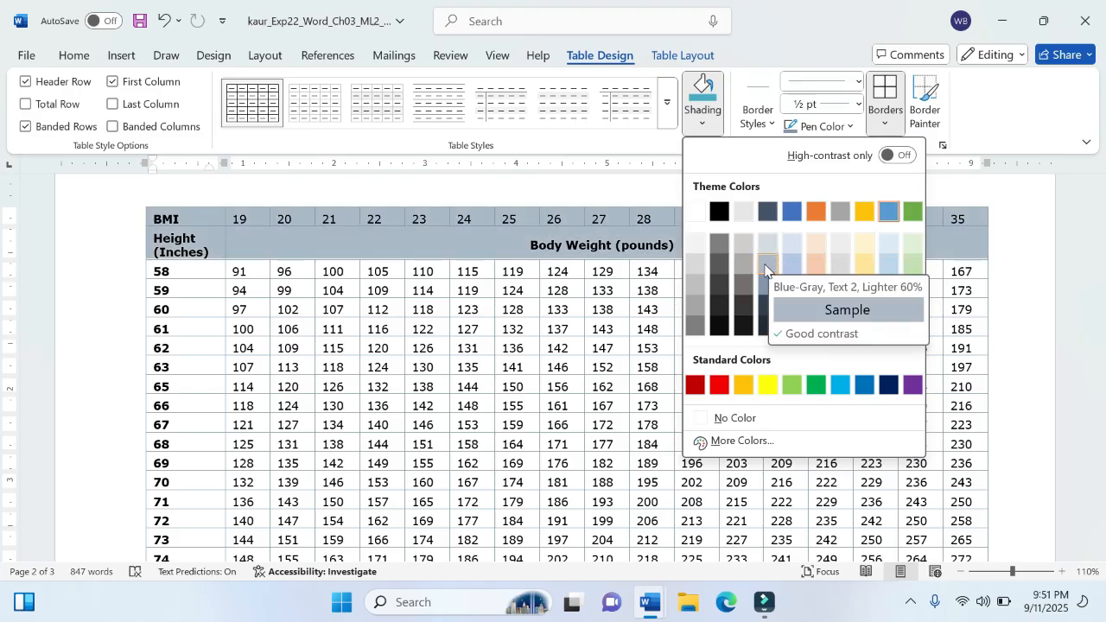
left_click(765, 269)
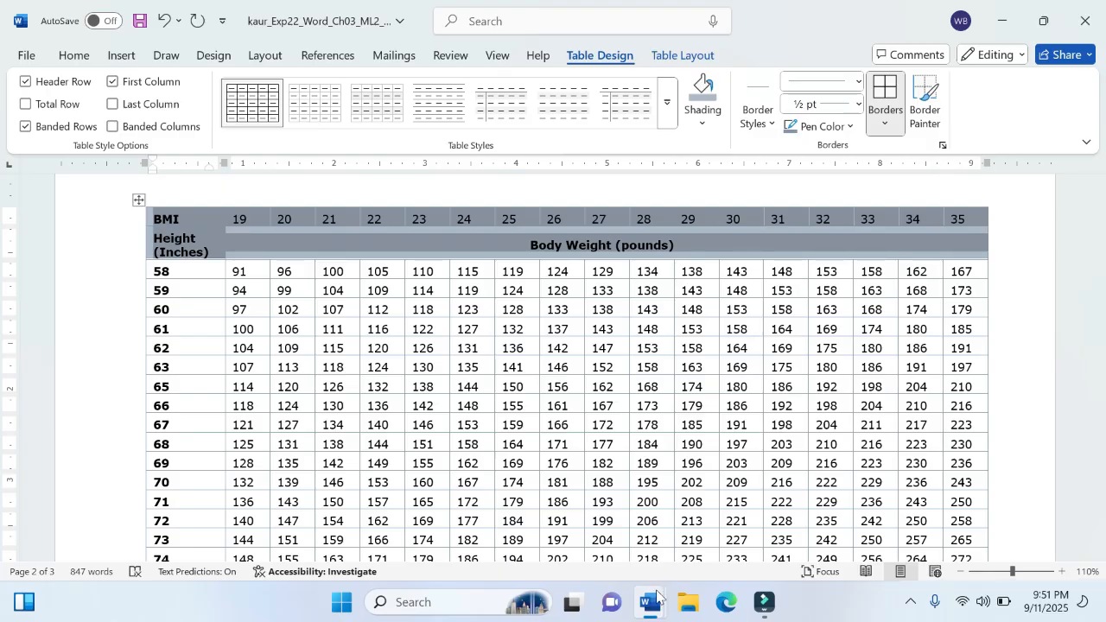
Step: Recheck the shading color in instruction step 4, reapply Blue-Gray, Text 2, Lighter 60% to the first two rows, and deselect them
mouse_move(657, 596)
left_click(585, 536)
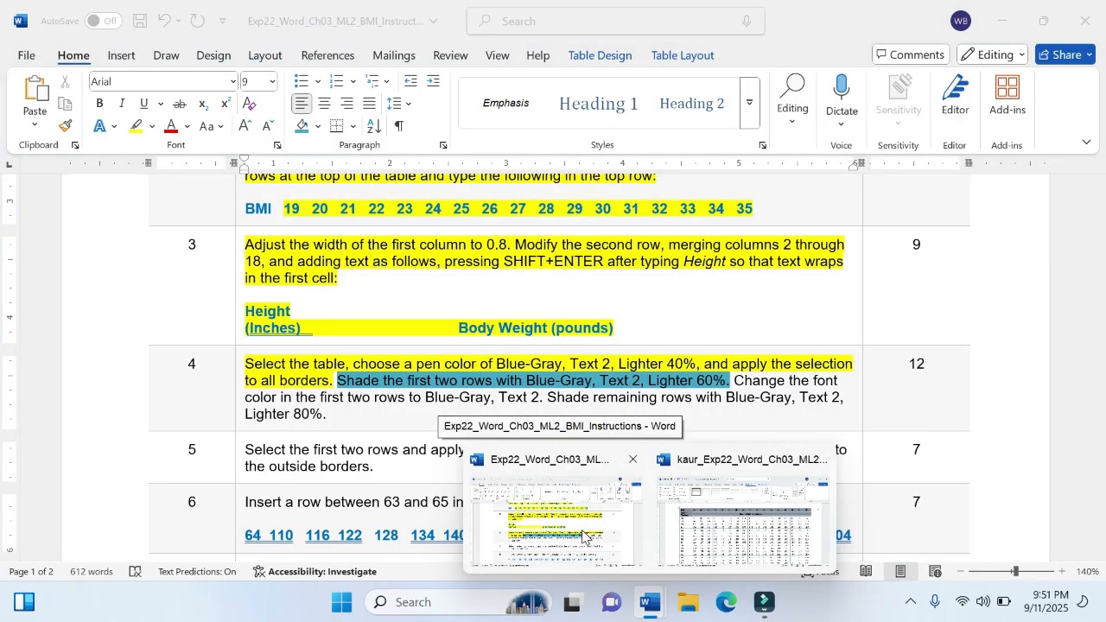
left_click(742, 523)
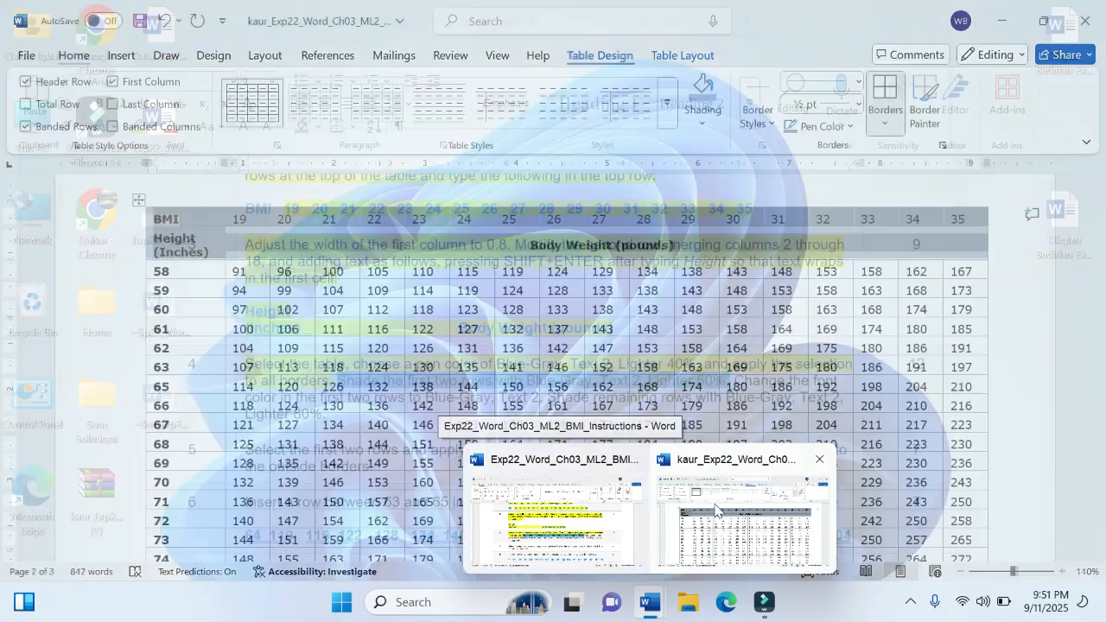
left_click(702, 122)
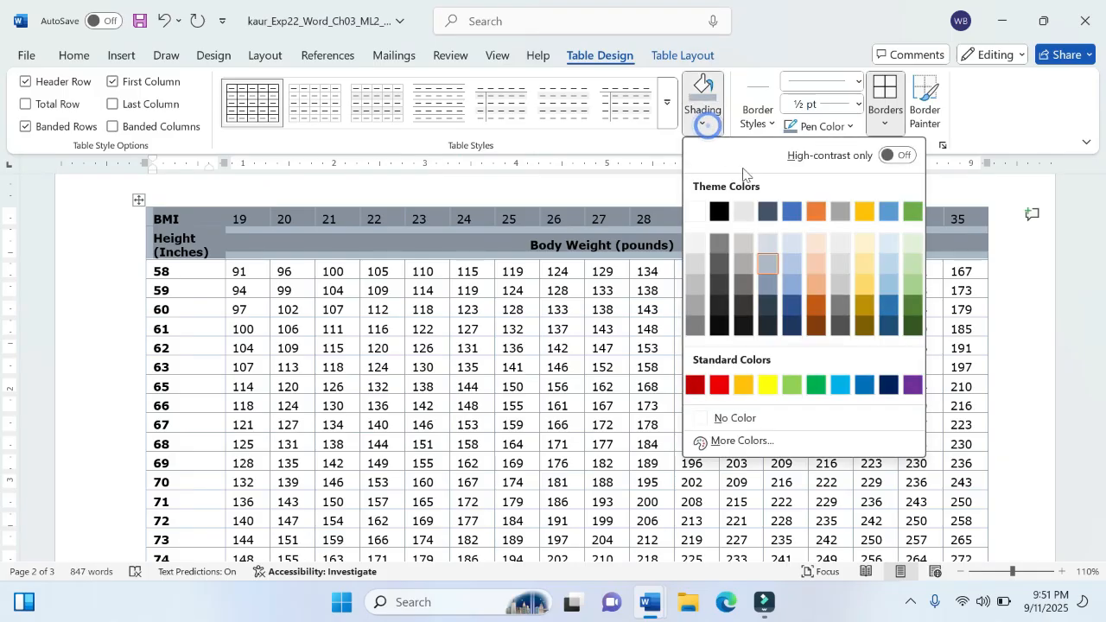
left_click(767, 260)
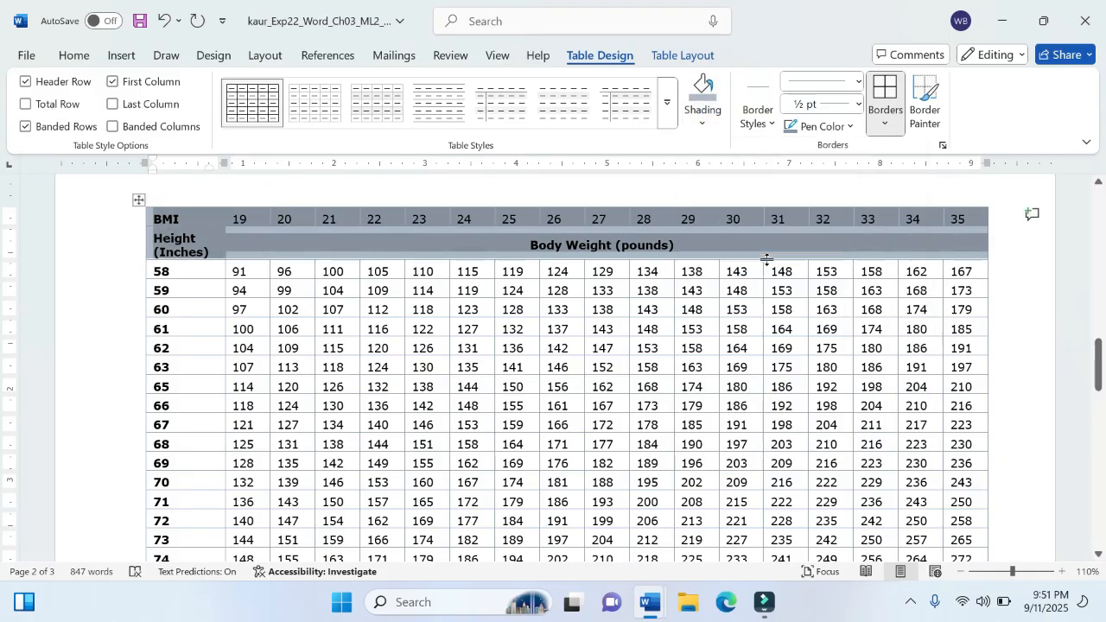
left_click(733, 247)
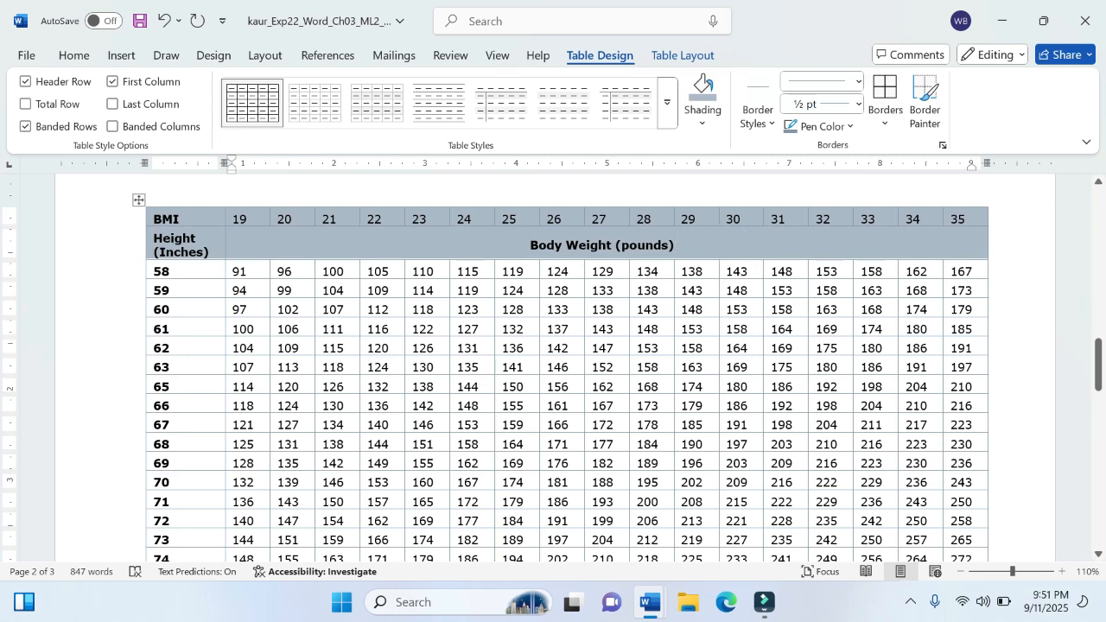
Step: Review the font color required for the first two rows in instruction step 4, and return to the project document
mouse_move(644, 613)
mouse_move(588, 537)
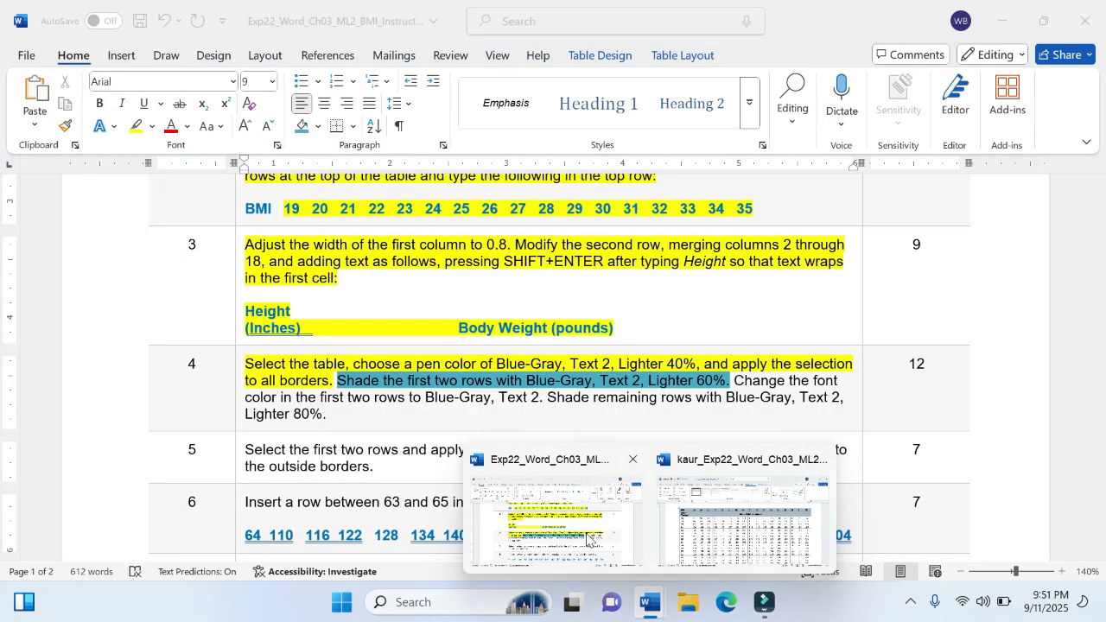
left_click(588, 538)
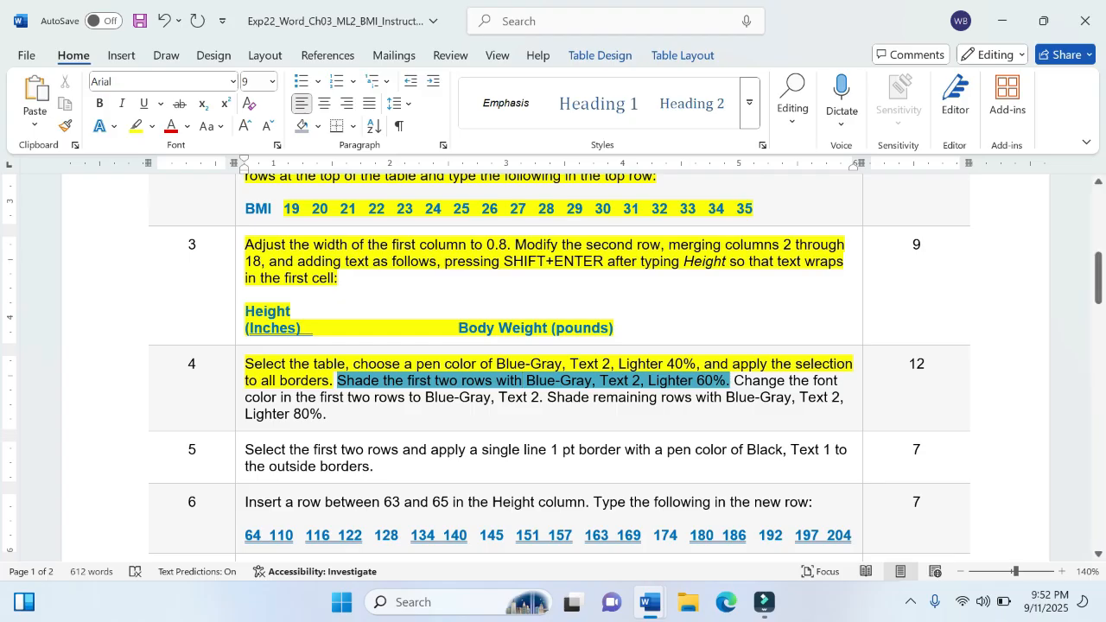
mouse_move(650, 602)
left_click(752, 519)
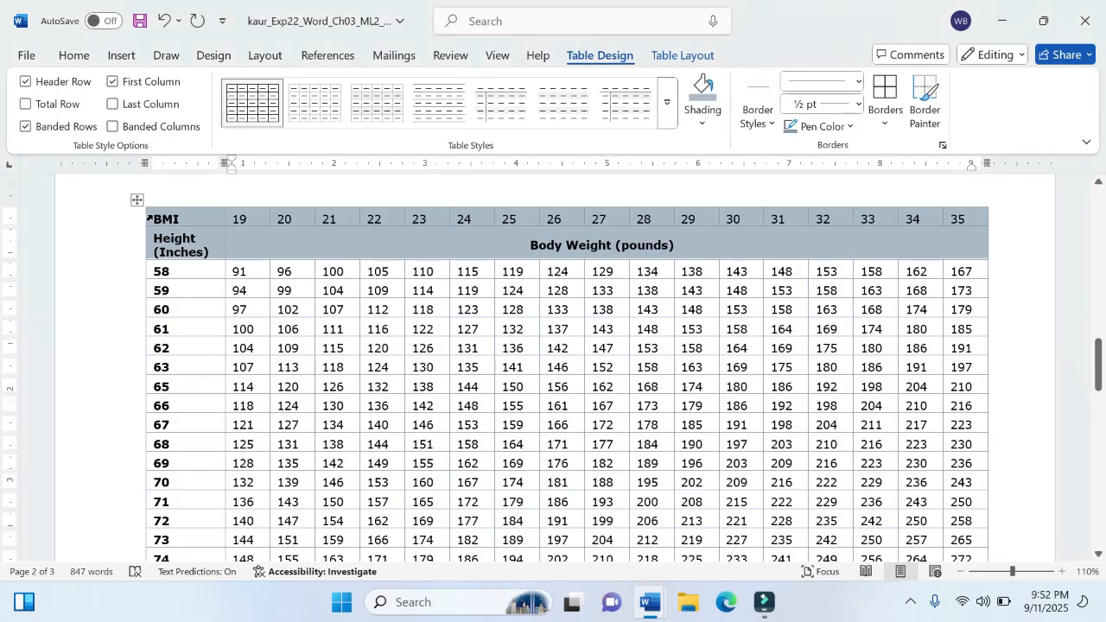
Step: Set the font color of the BMI table's first two rows to Blue-Gray, Text 2, and deselect them
left_click_drag(675, 245, 151, 218)
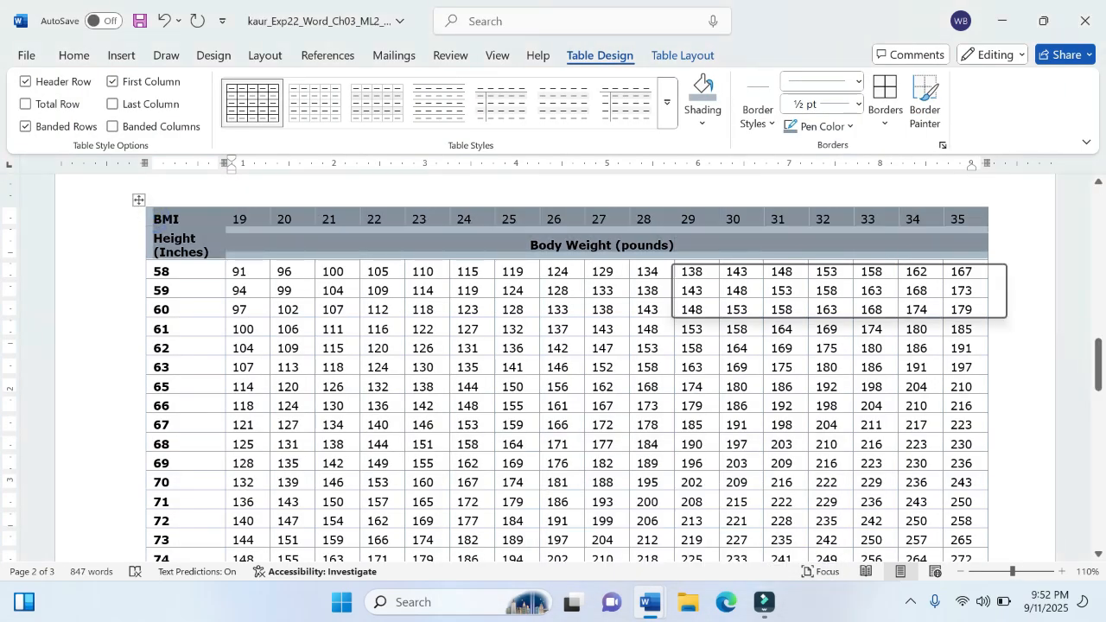
left_click(75, 54)
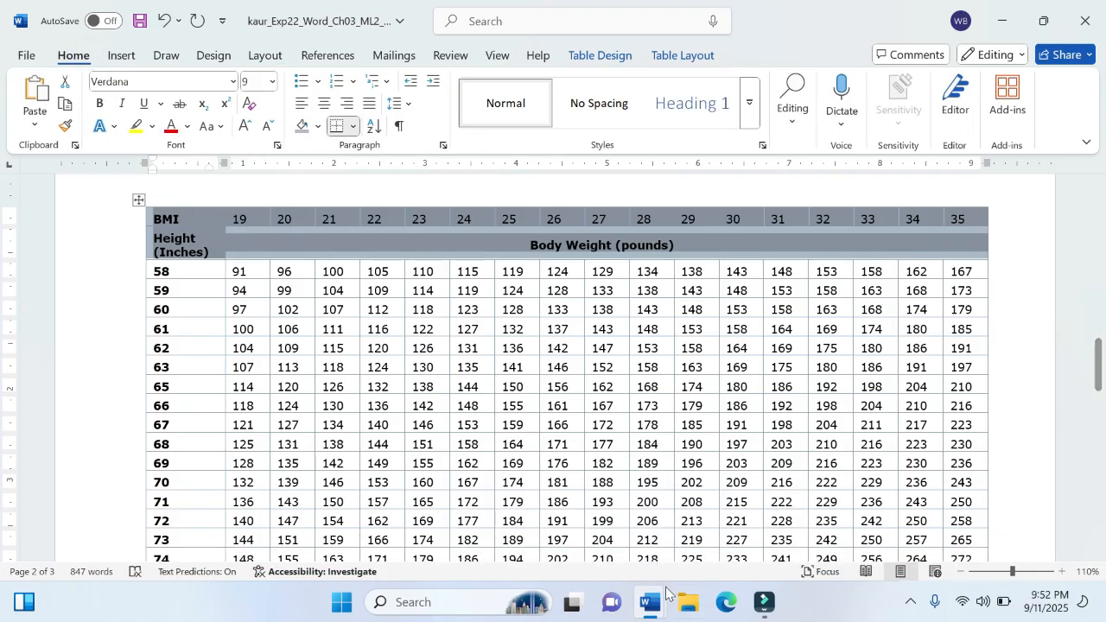
mouse_move(650, 603)
mouse_move(574, 529)
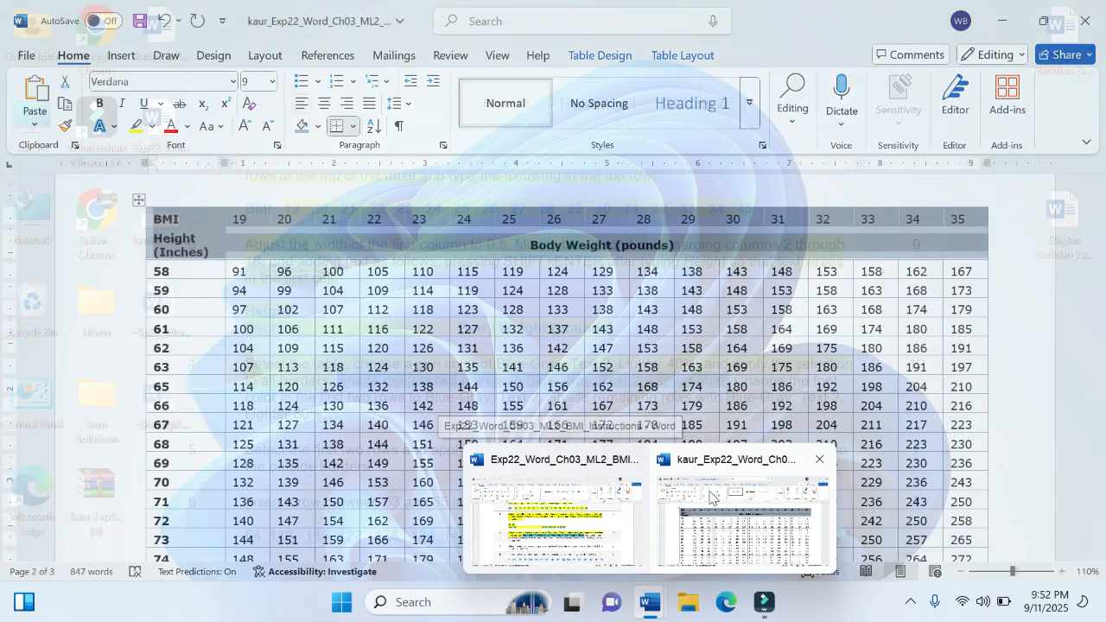
left_click(742, 519)
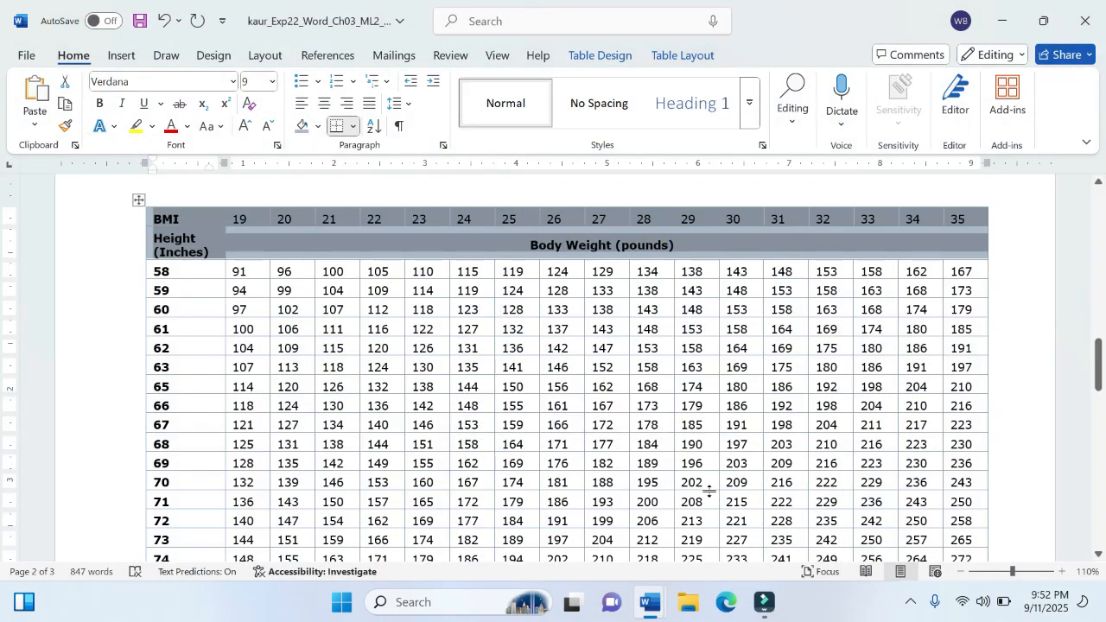
left_click(187, 127)
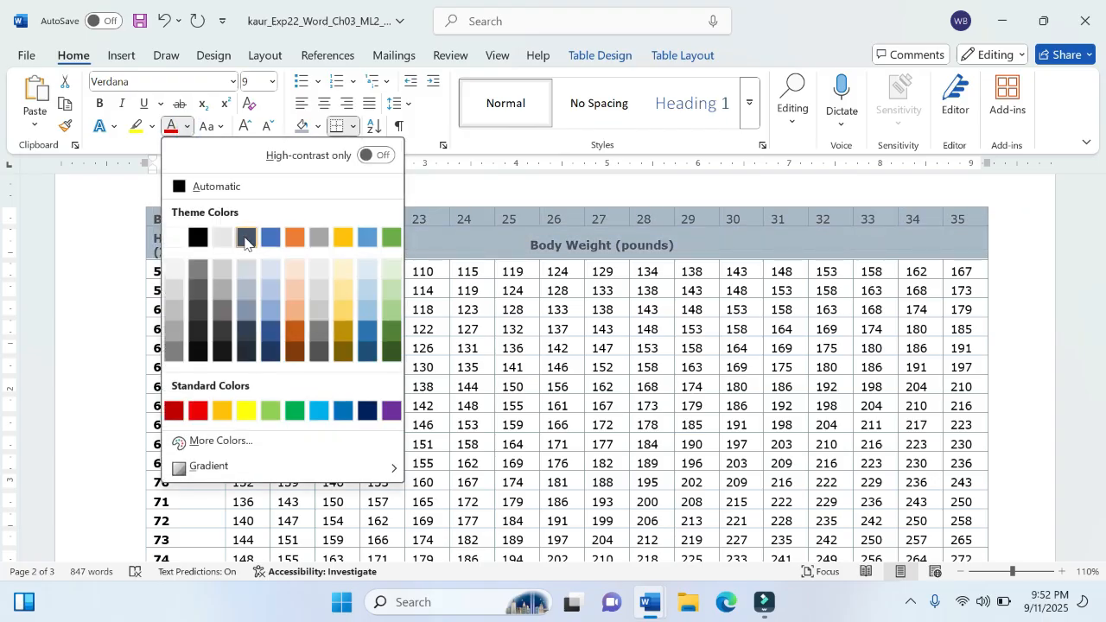
left_click(246, 237)
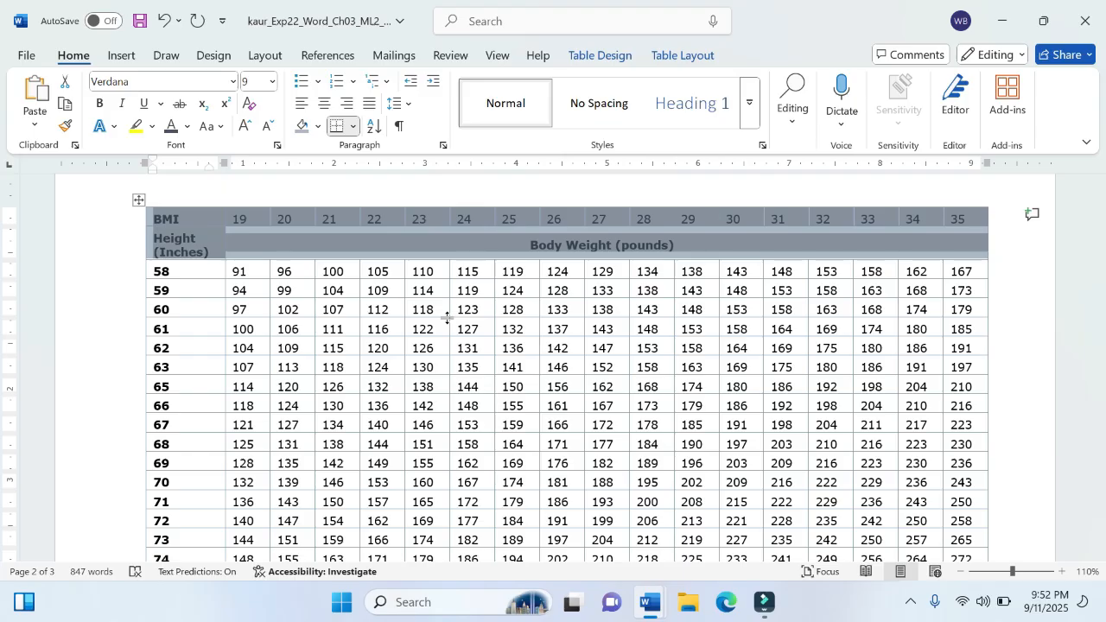
left_click(451, 371)
left_click(284, 367)
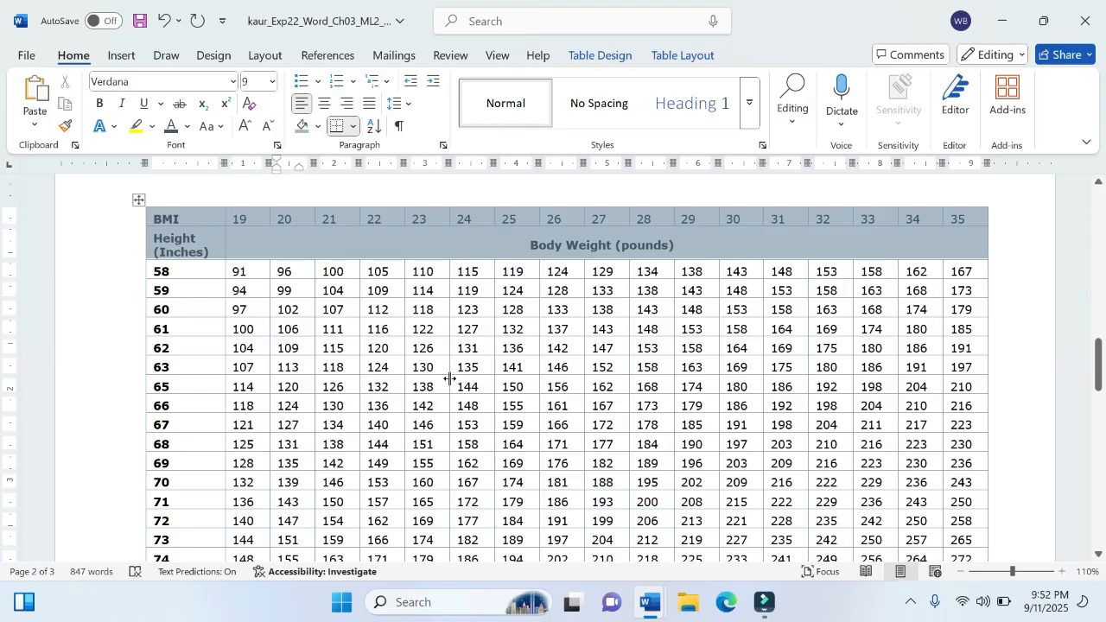
Step: Check instruction step 4 for the remaining rows' shading, and shade all BMI table rows from 58 to 76 with Blue-Gray, Text 2, Lighter 80%
mouse_move(652, 605)
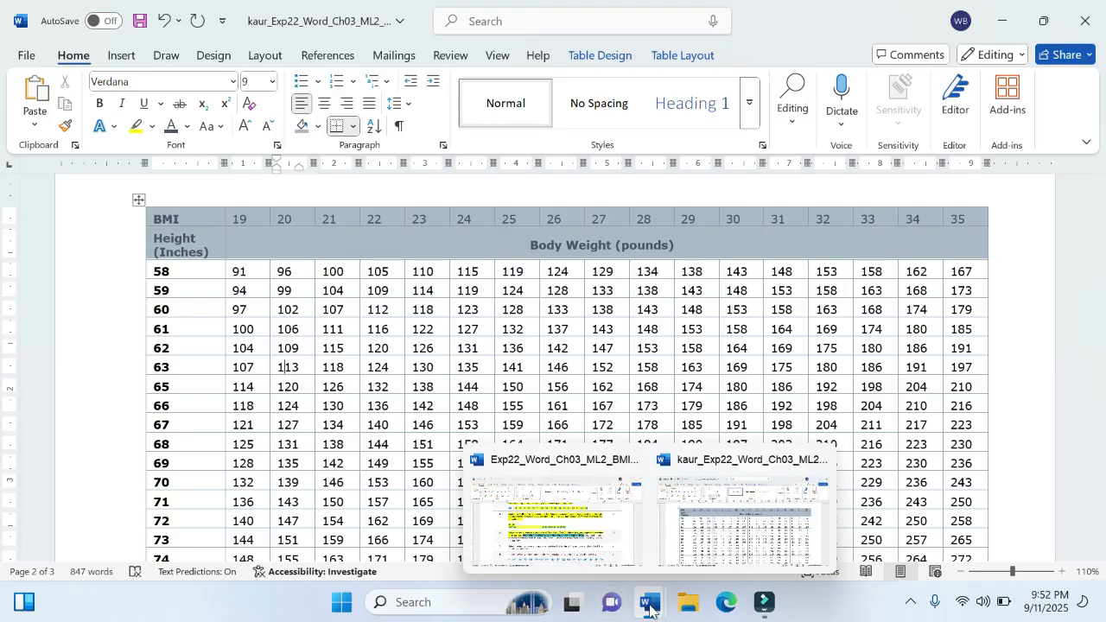
left_click(575, 512)
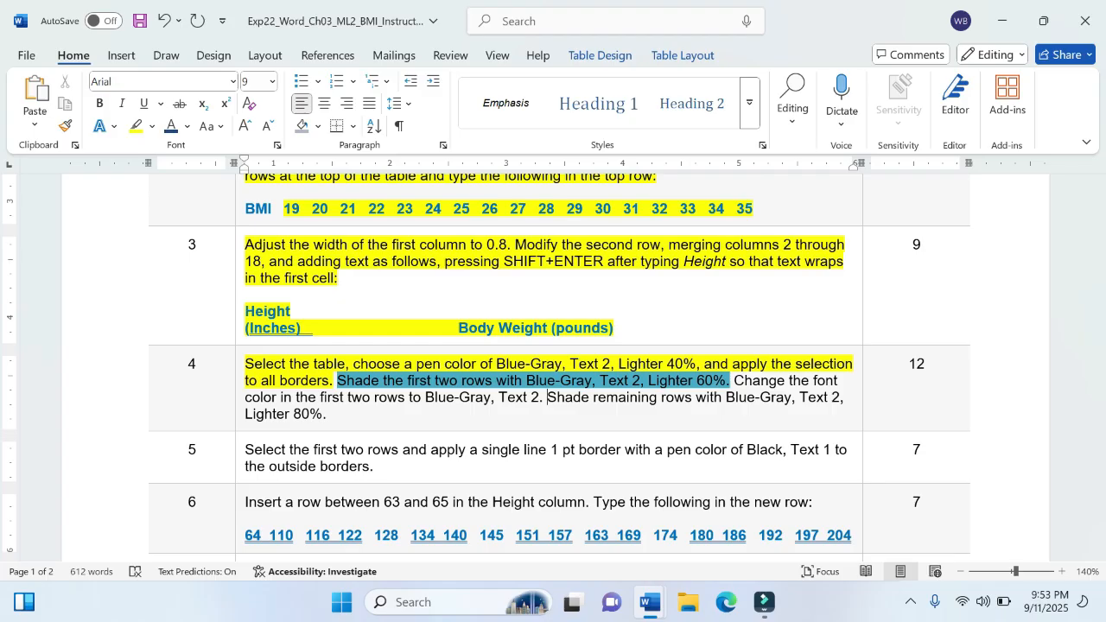
mouse_move(651, 602)
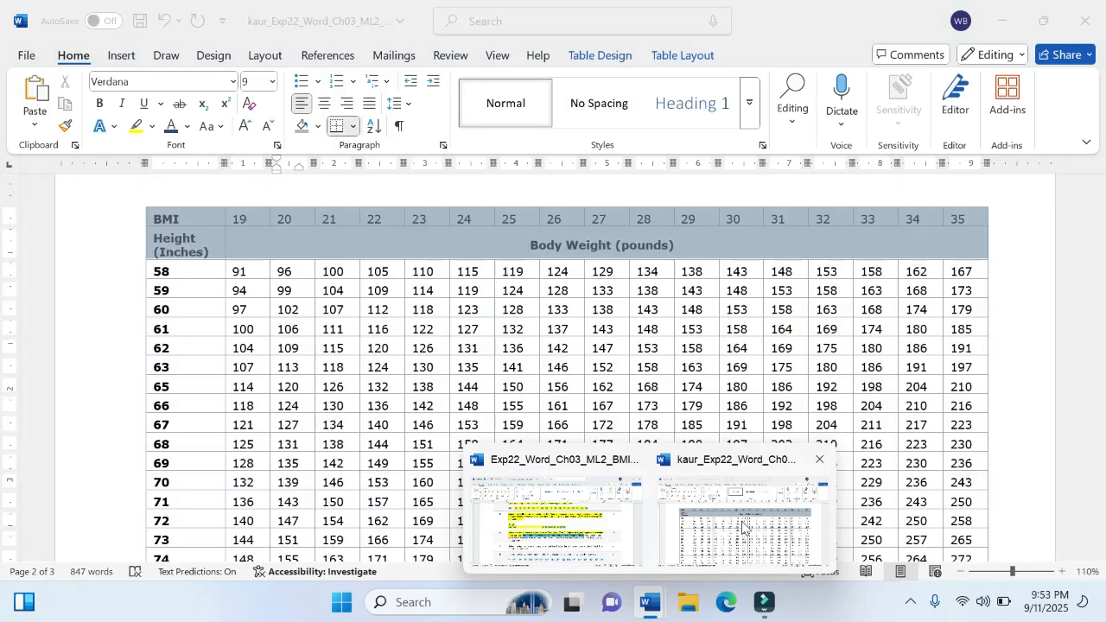
left_click(744, 528)
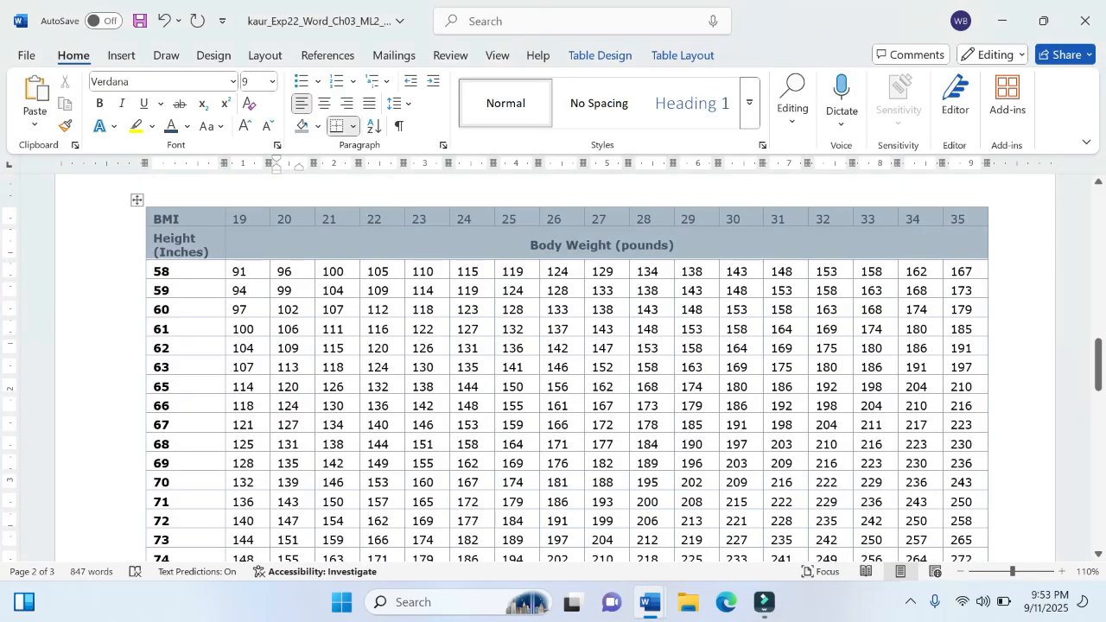
left_click_drag(160, 272, 969, 474)
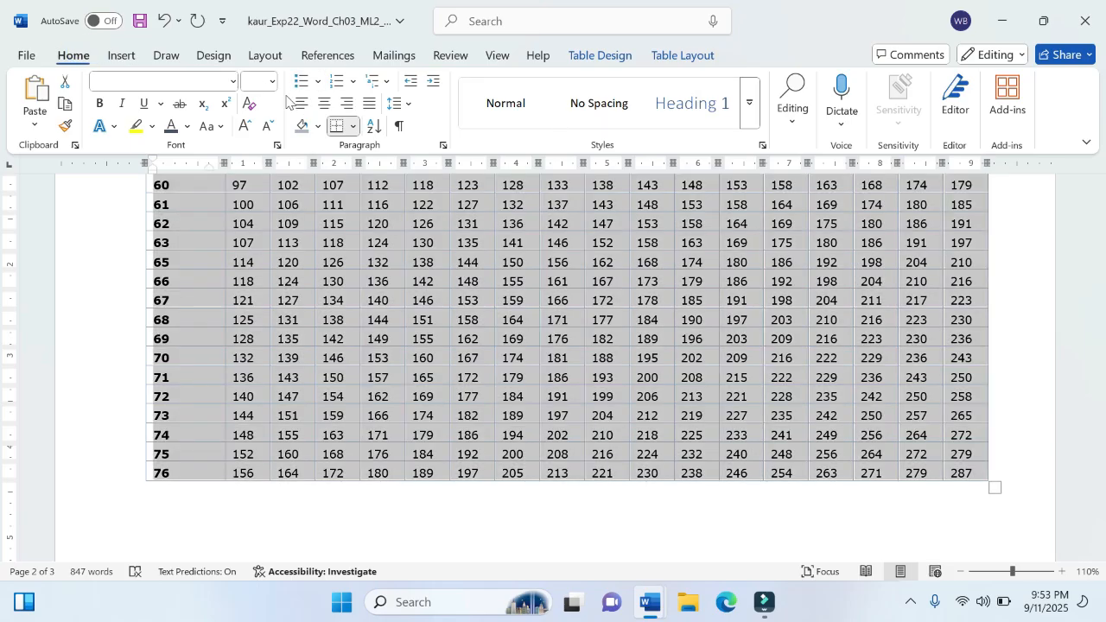
mouse_move(652, 601)
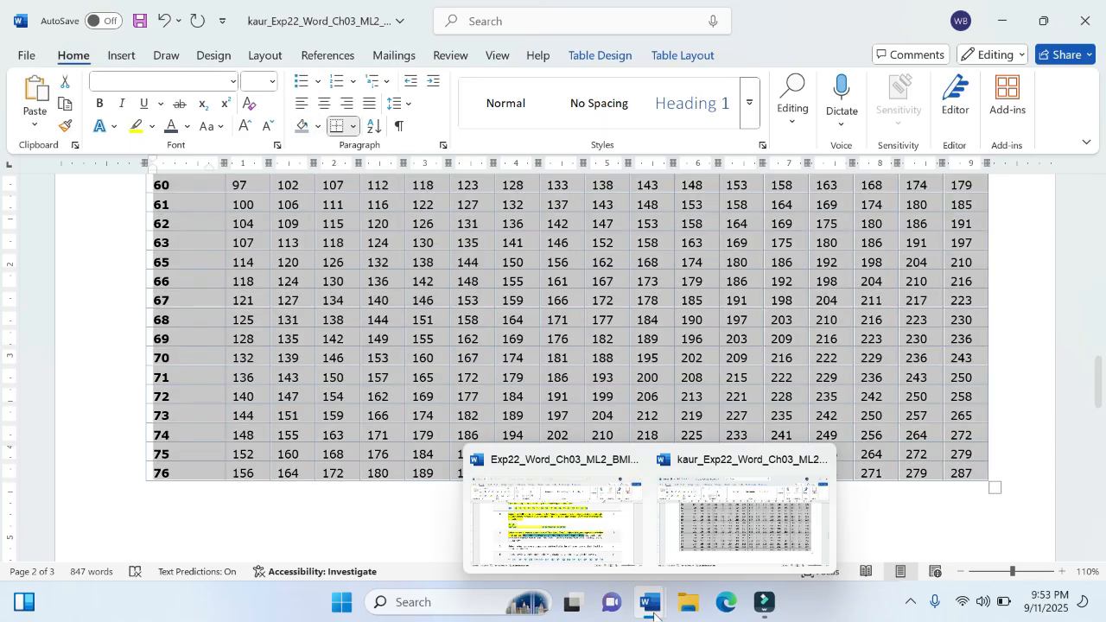
mouse_move(593, 553)
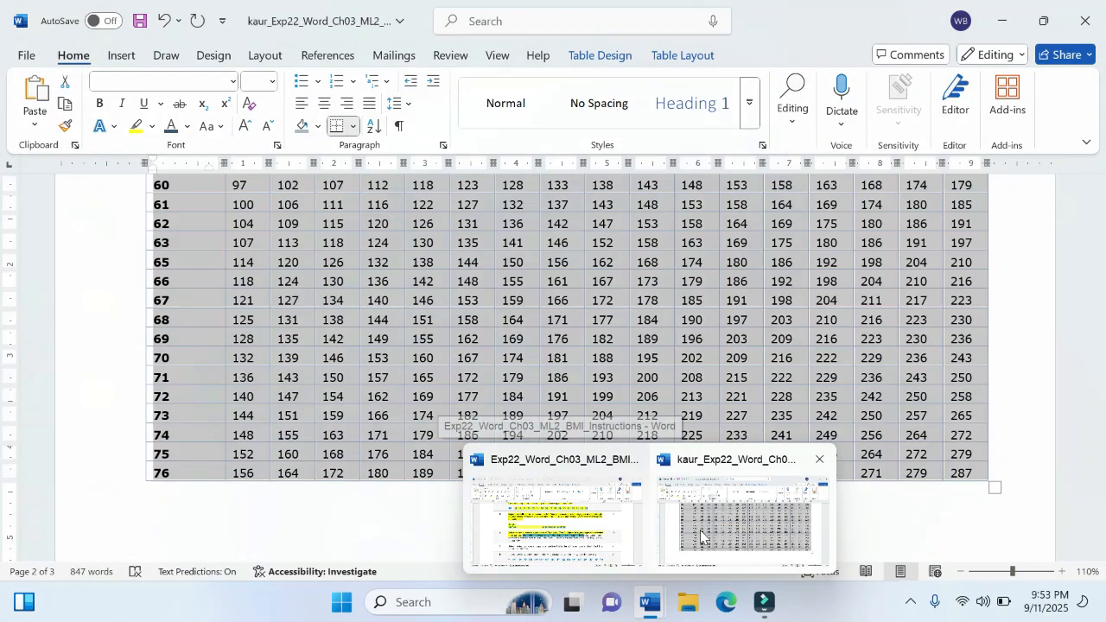
left_click(700, 530)
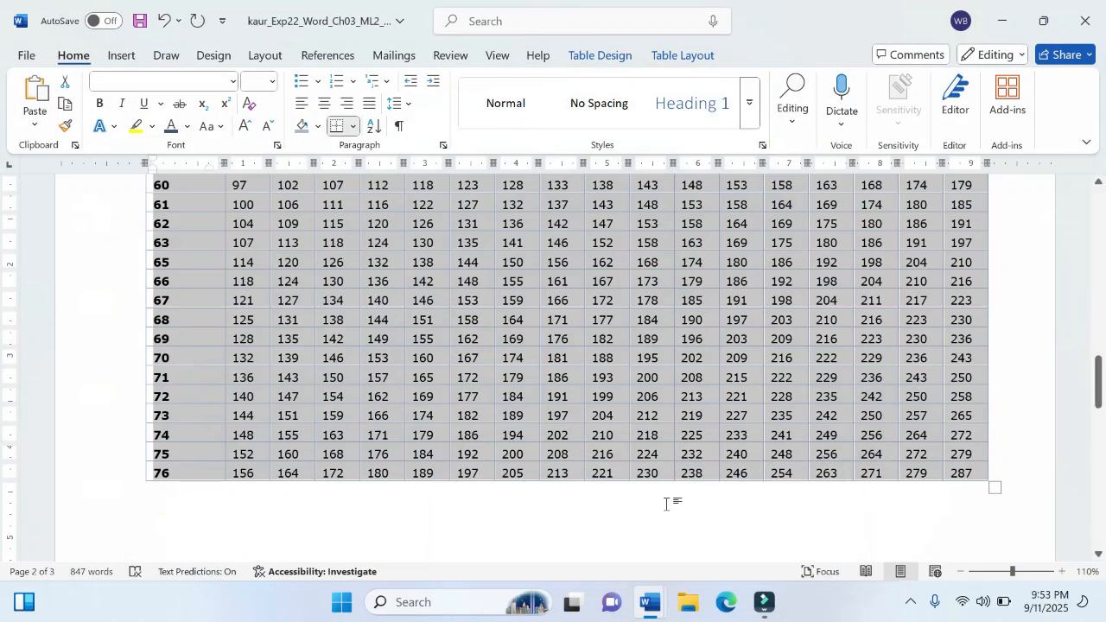
left_click(318, 126)
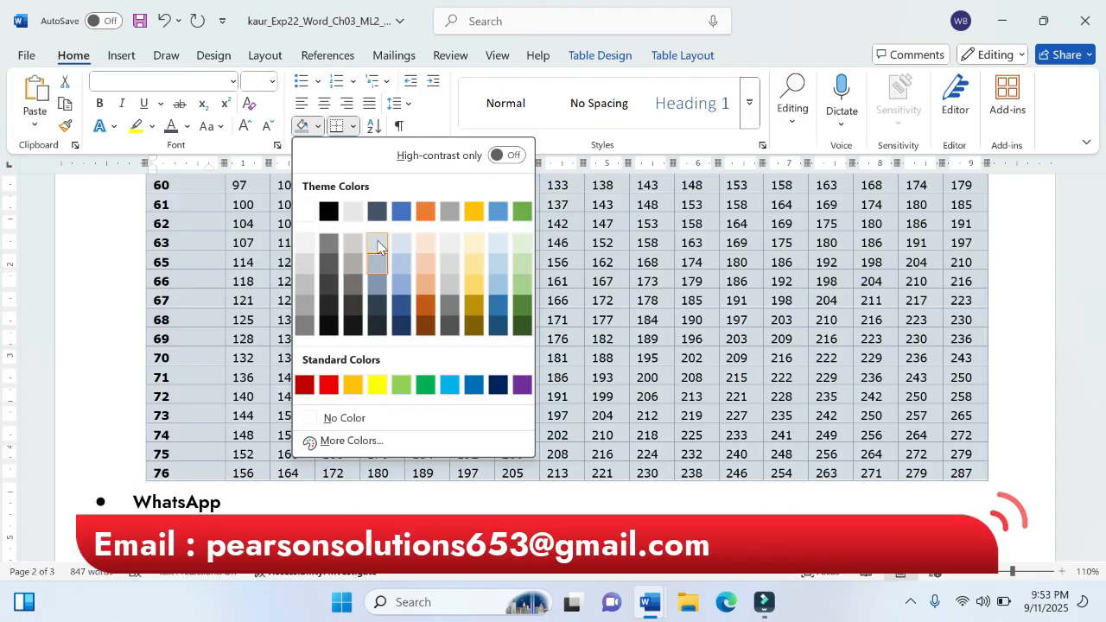
left_click(378, 247)
scroll(378, 244, "up", 3)
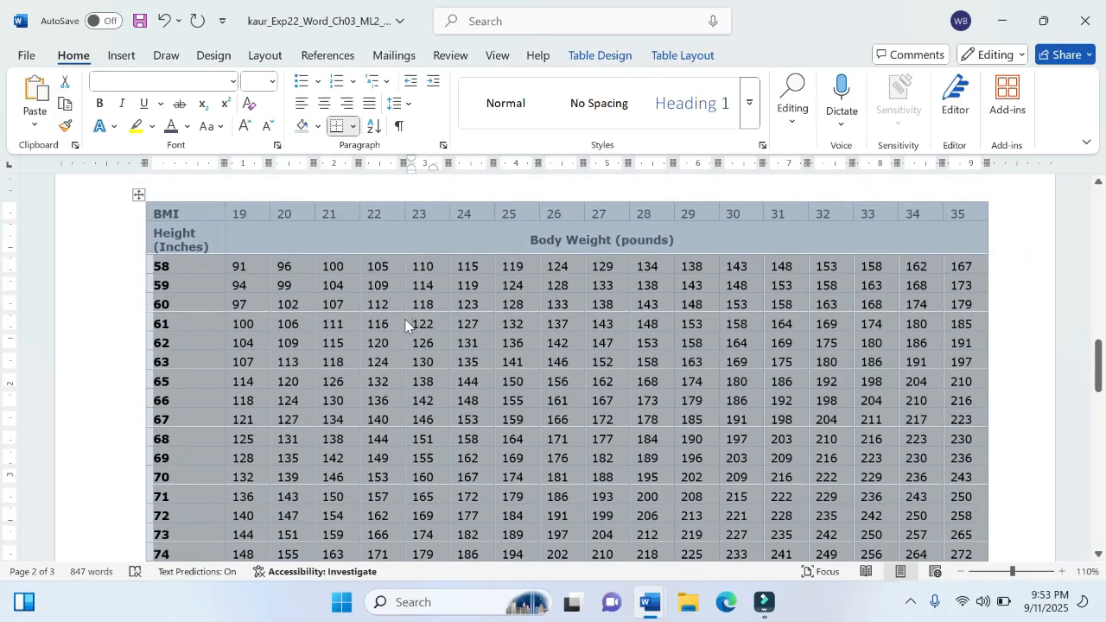
left_click(411, 324)
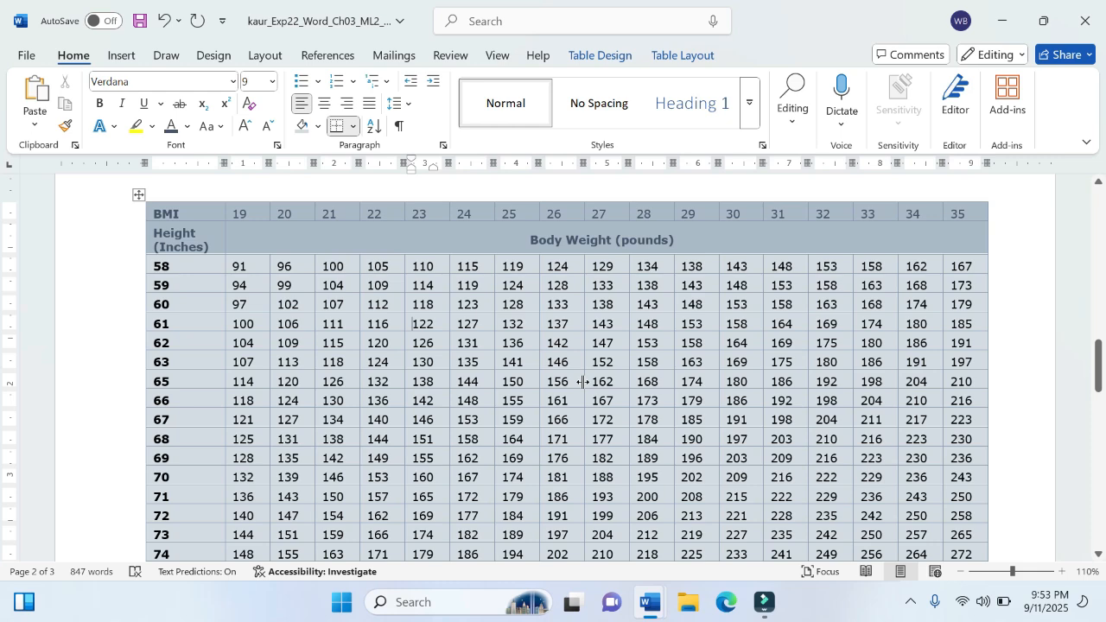
scroll(584, 381, "down", 3)
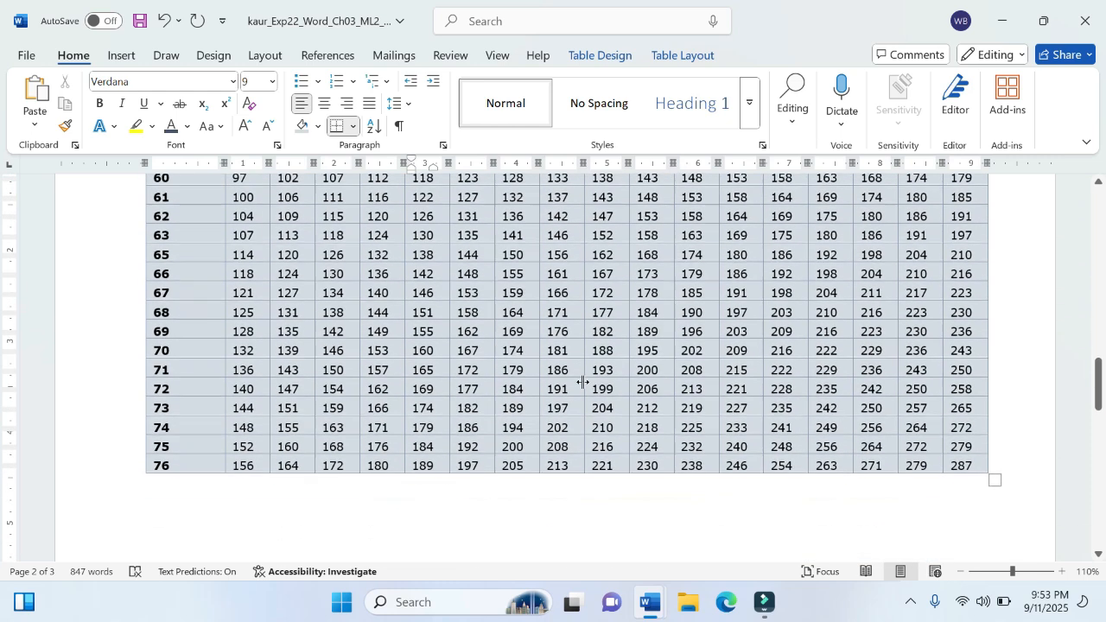
Step: Switch to the instructions document and highlight the whole text of step 4 in yellow
mouse_move(654, 616)
left_click(553, 519)
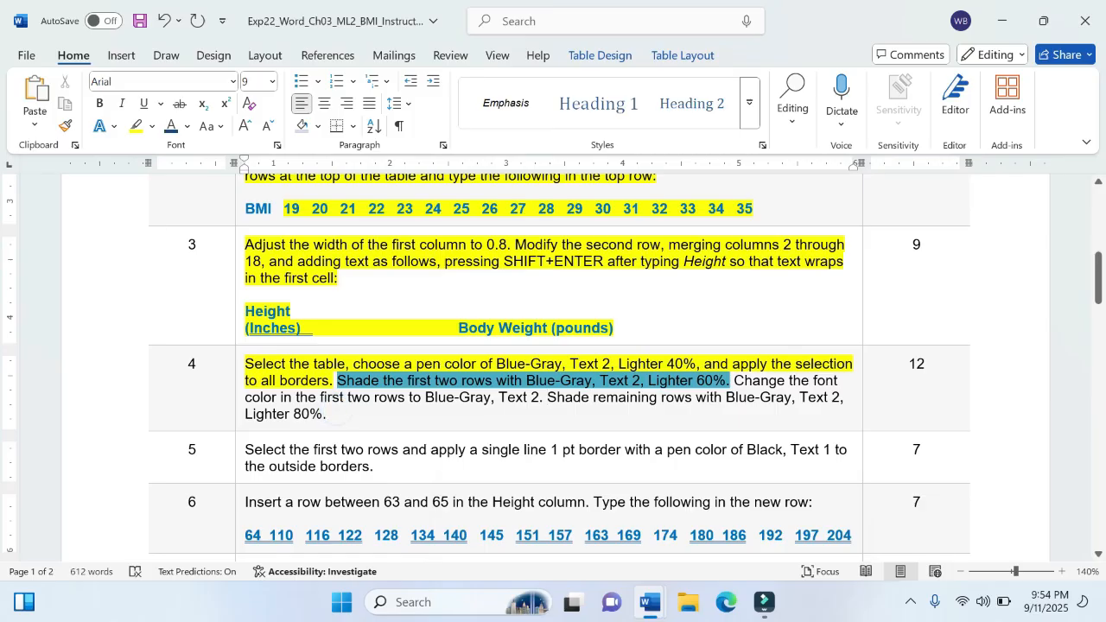
left_click_drag(246, 363, 350, 421)
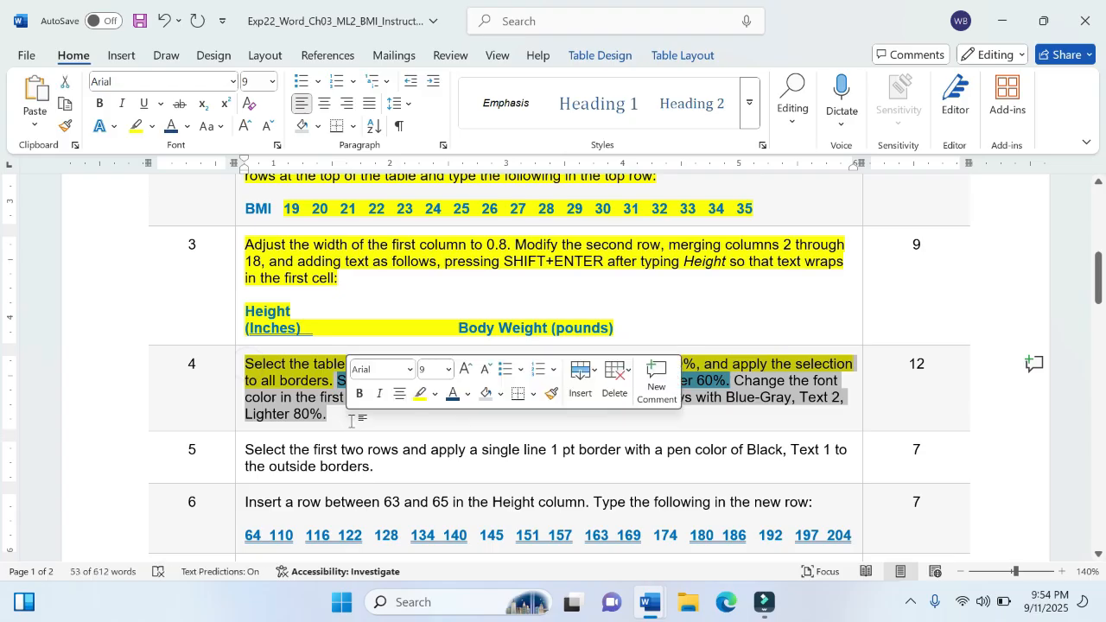
left_click(420, 394)
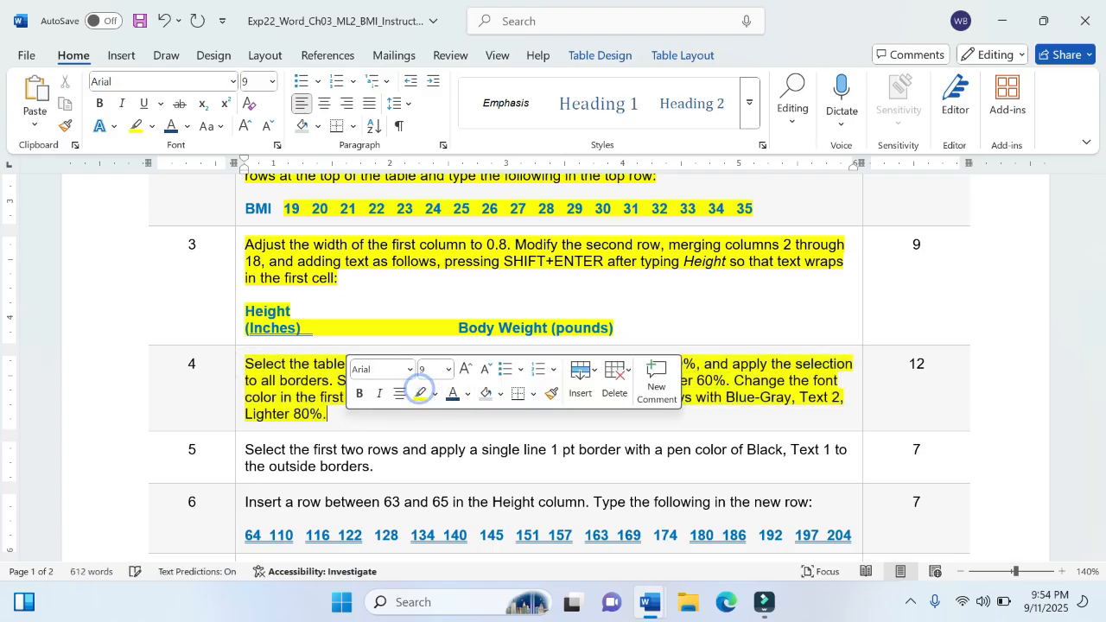
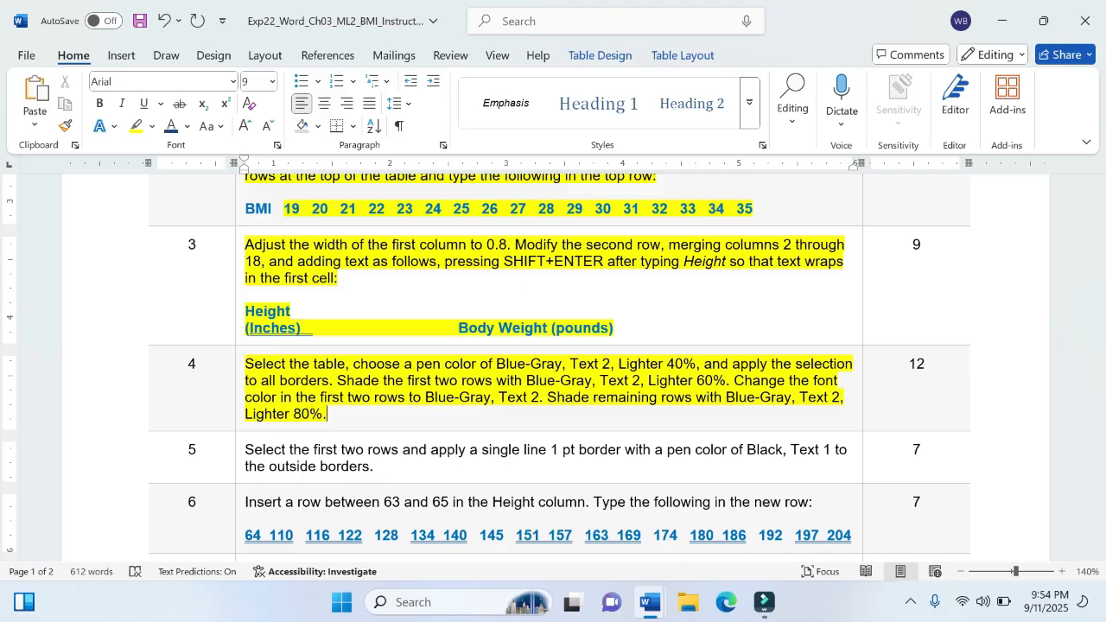
Step: Review instruction step 5, return to the project document, and select the first two rows of the BMI table
left_click(339, 413)
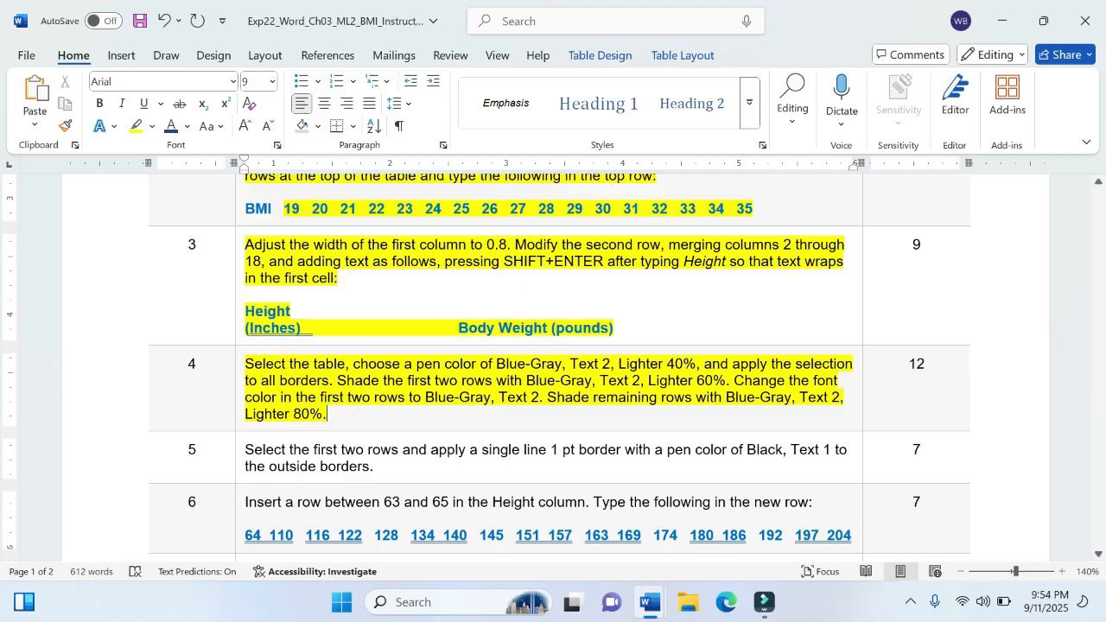
scroll(553, 368, "down", 3)
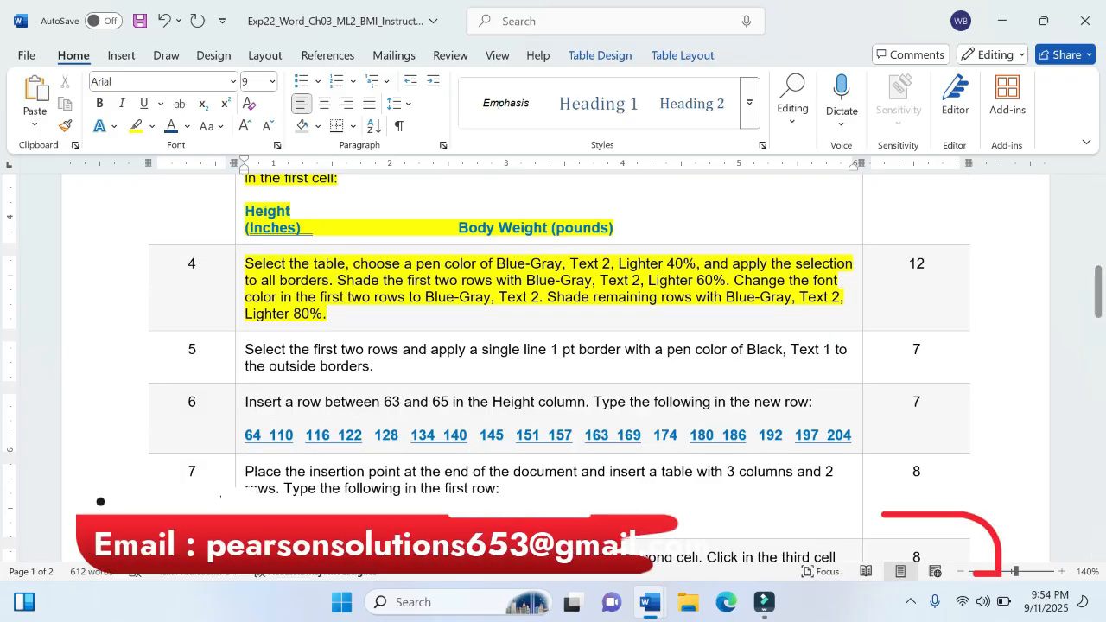
mouse_move(650, 603)
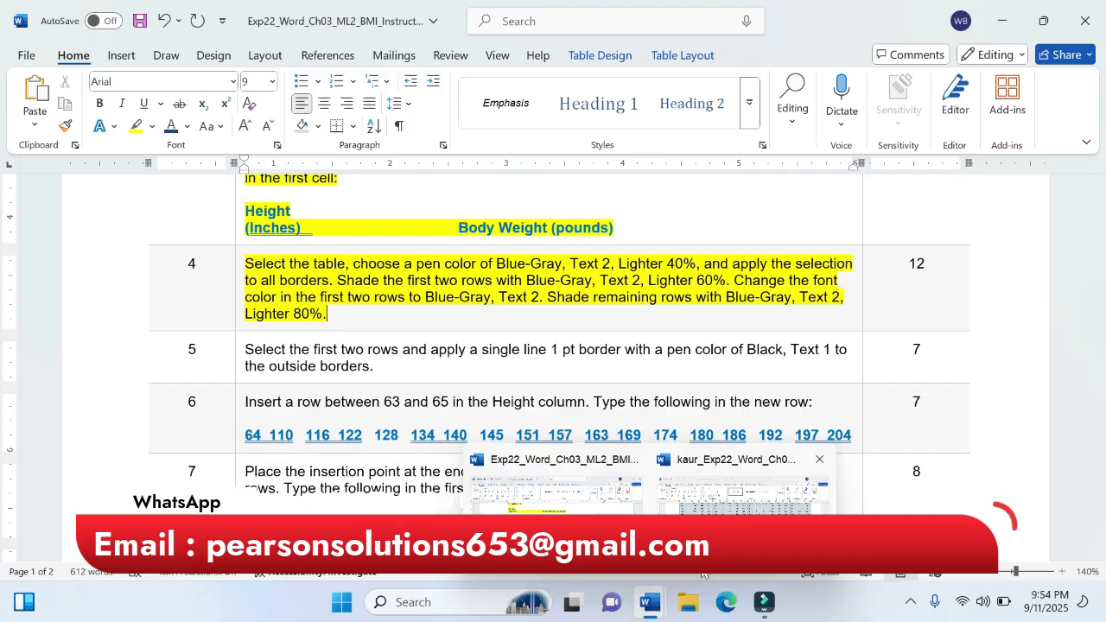
left_click(713, 545)
scroll(553, 367, "up", 3)
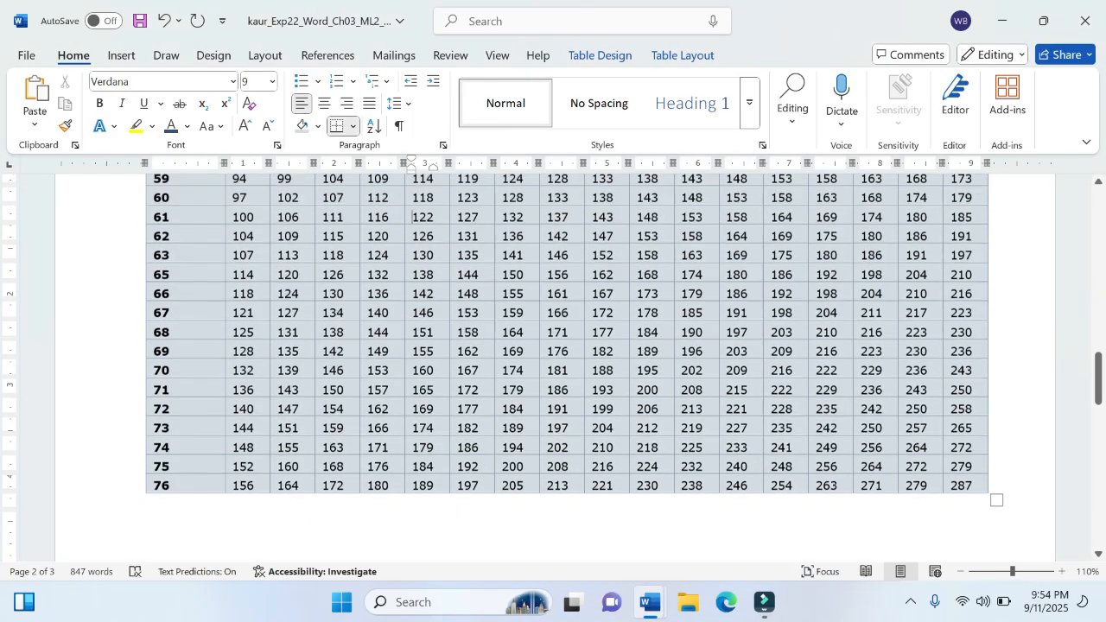
scroll(138, 259, "up", 2)
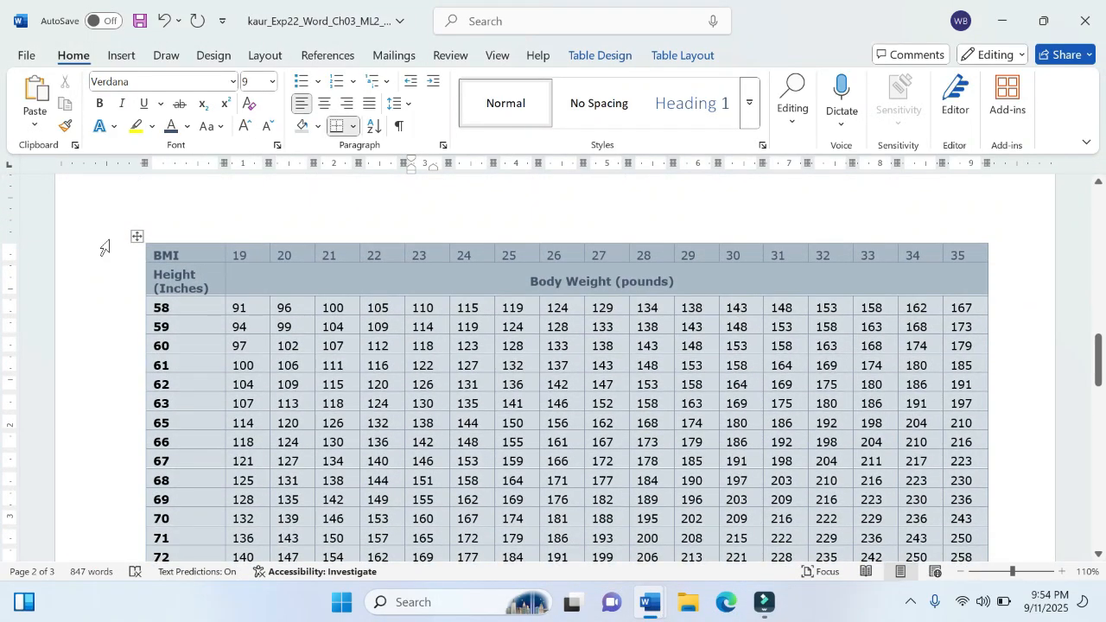
left_click_drag(154, 254, 260, 281)
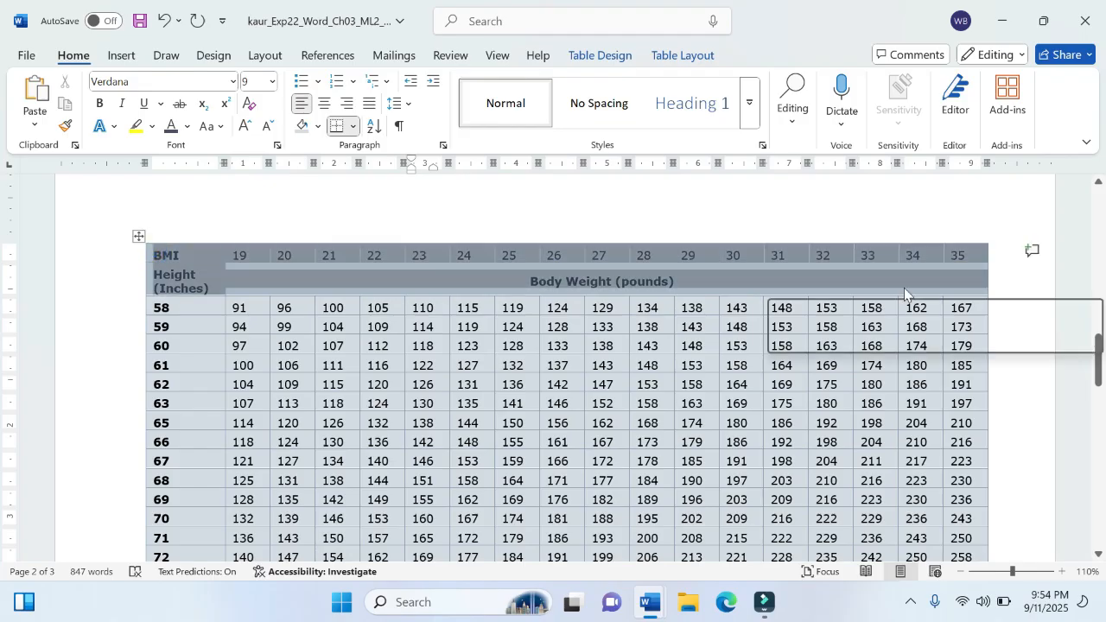
Step: Check the border requirements in instruction step 5, and set the table border line weight to 1 pt in the project document
mouse_move(640, 614)
mouse_move(605, 517)
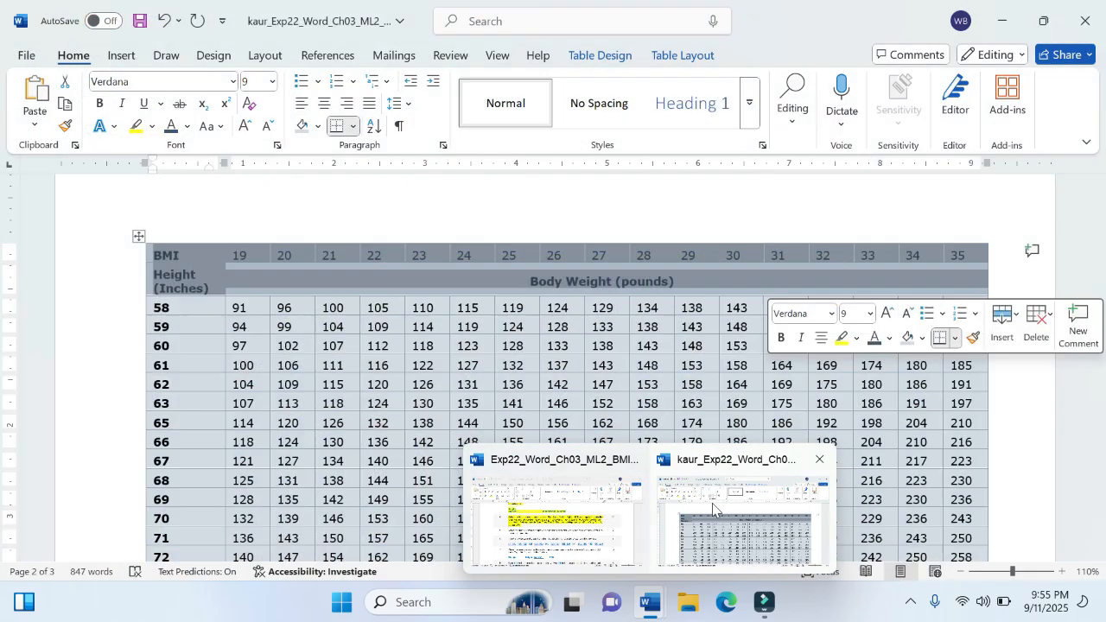
left_click(717, 518)
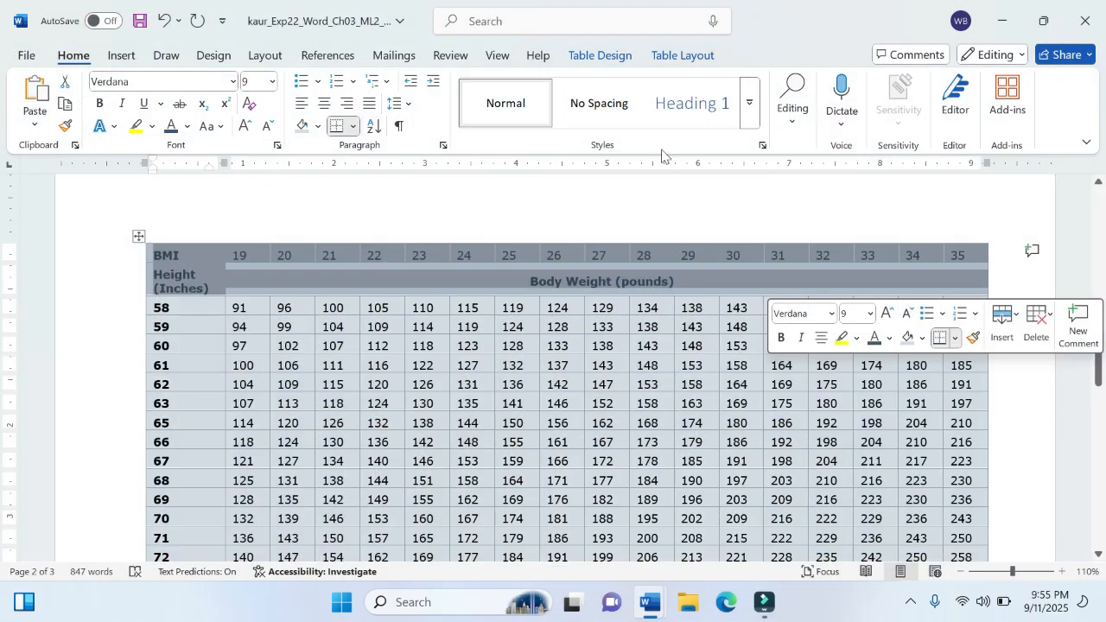
left_click(619, 60)
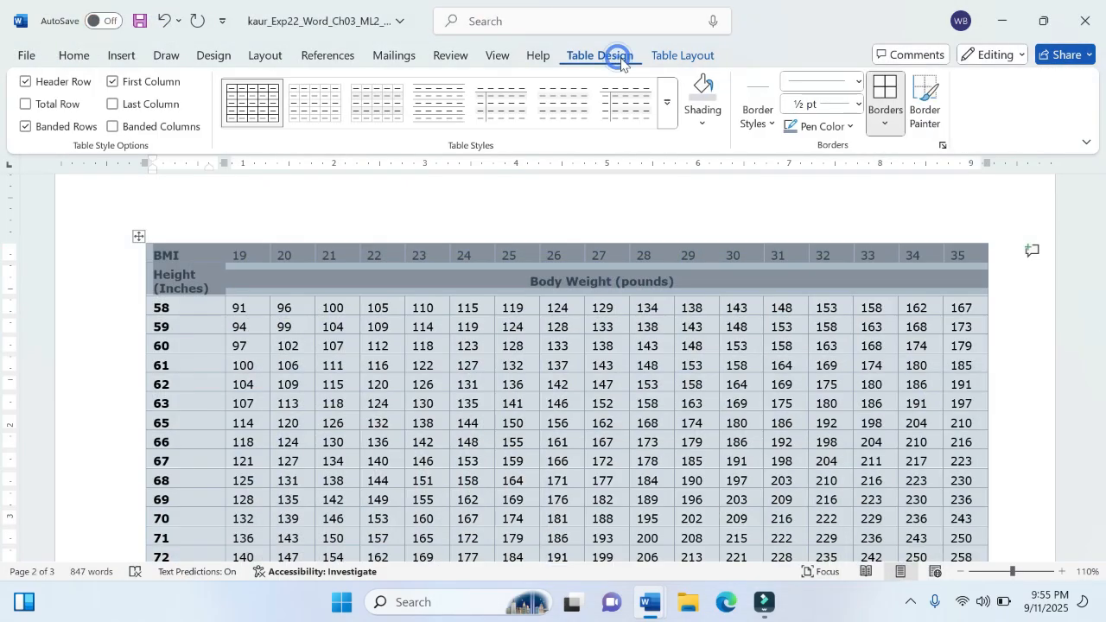
left_click(772, 126)
left_click(772, 125)
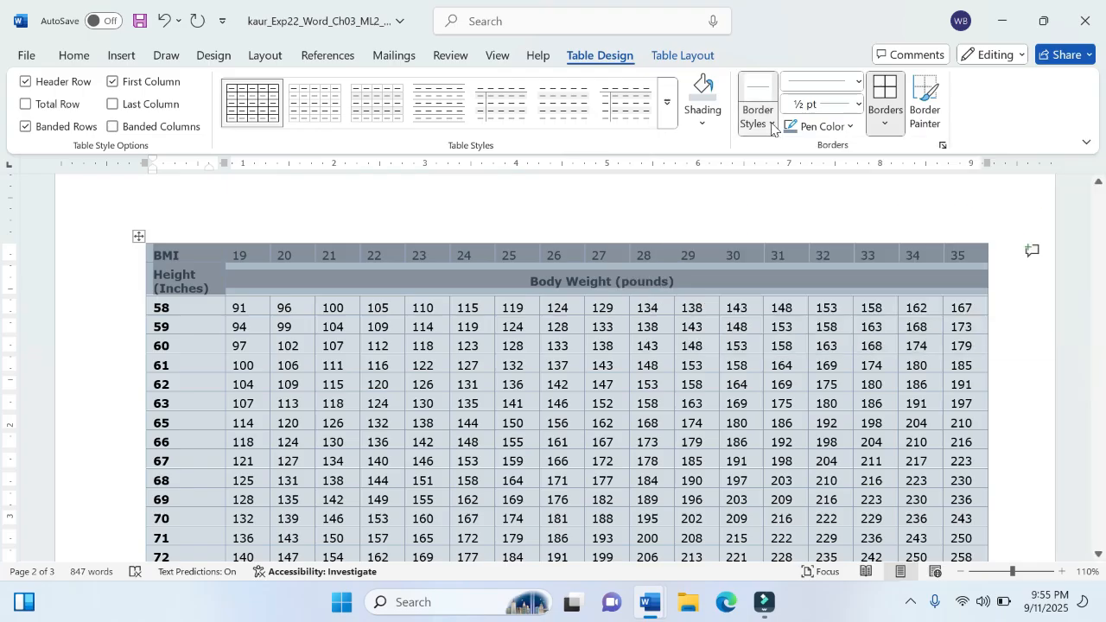
left_click(859, 105)
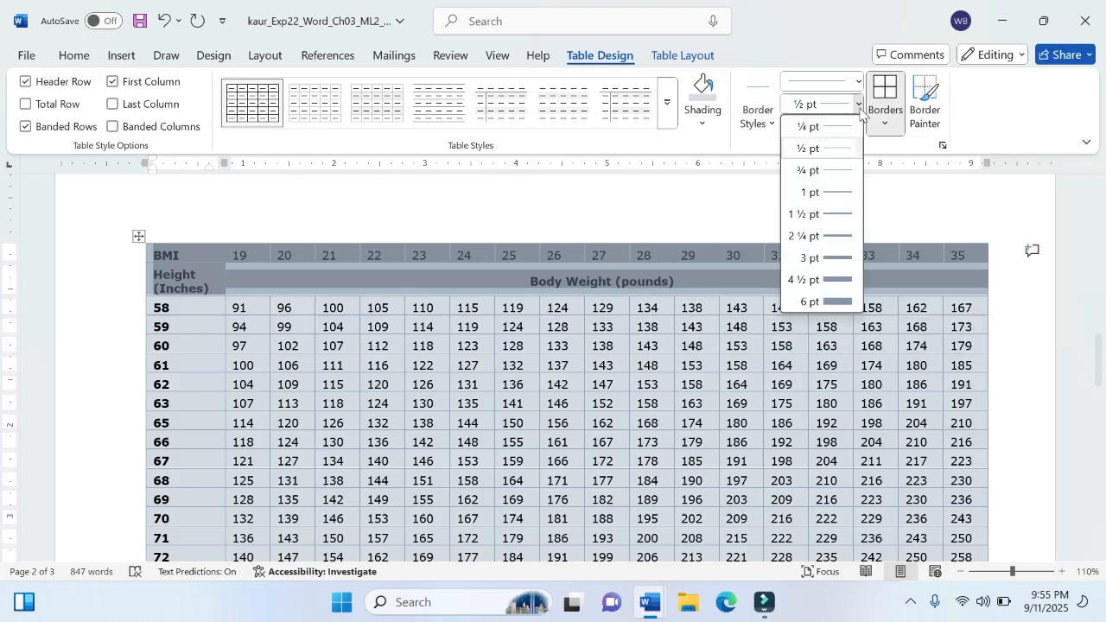
left_click(827, 192)
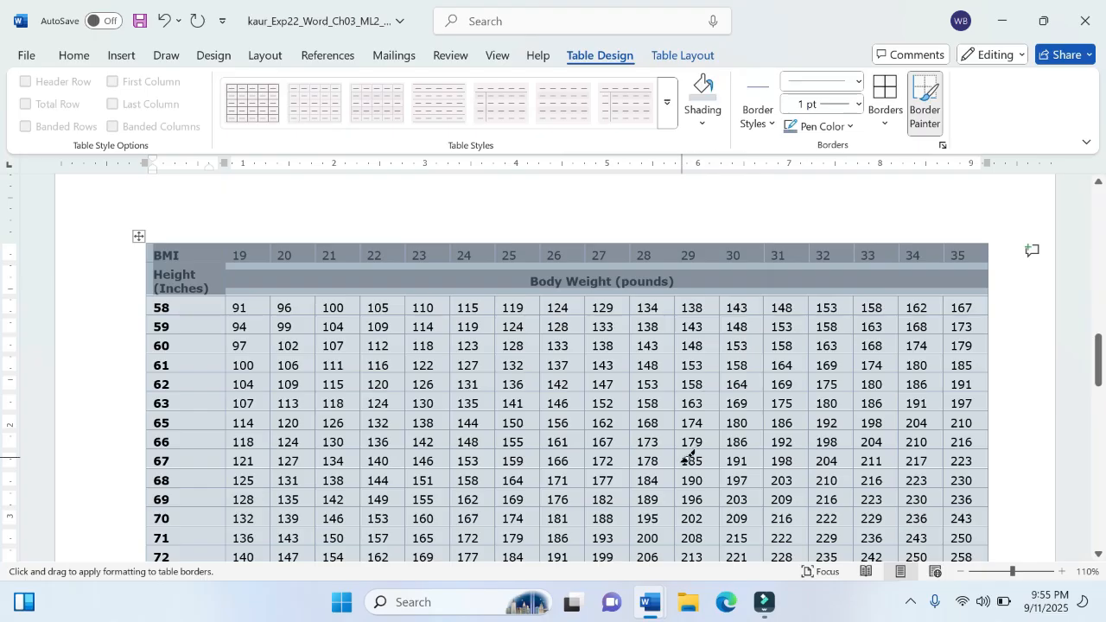
Step: Check the required pen color in instruction step 5, and set the table border pen color to Black, Text 1
mouse_move(617, 551)
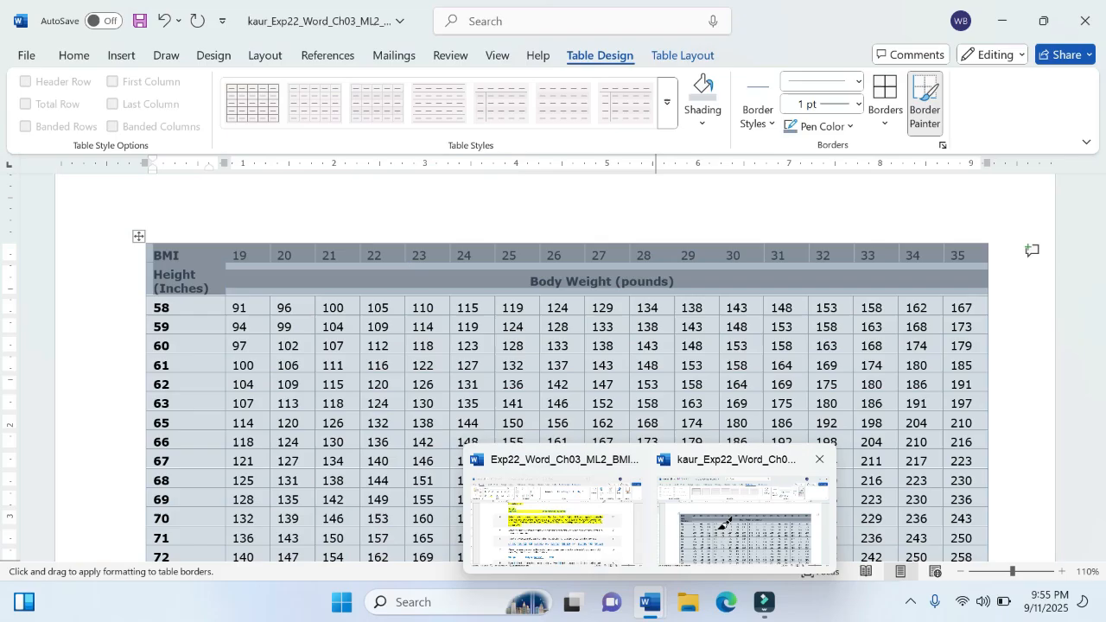
left_click(744, 494)
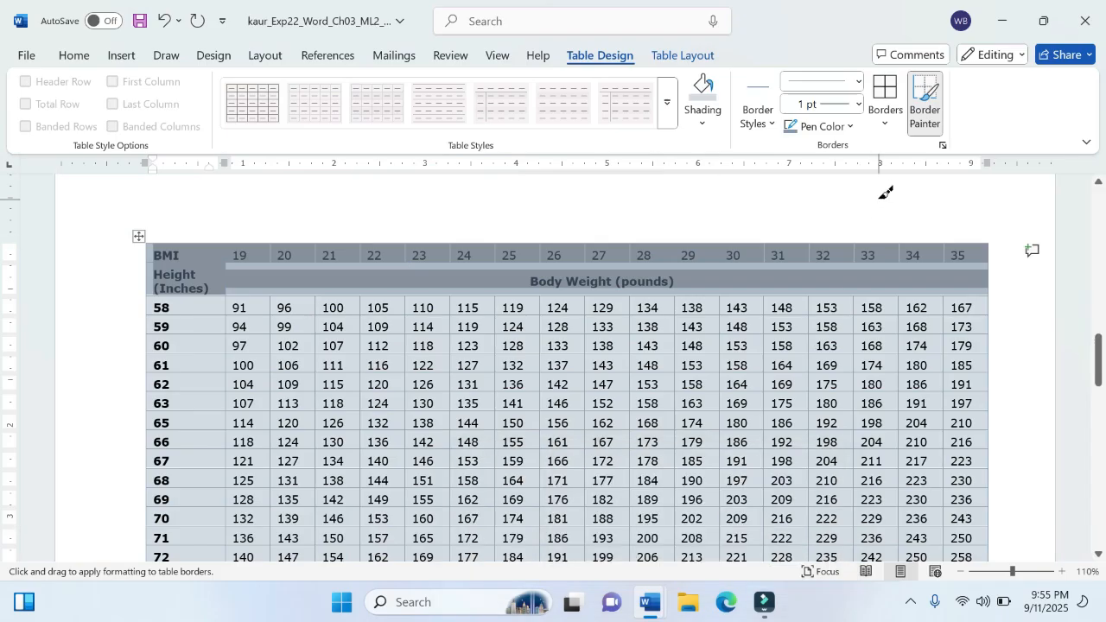
left_click(828, 126)
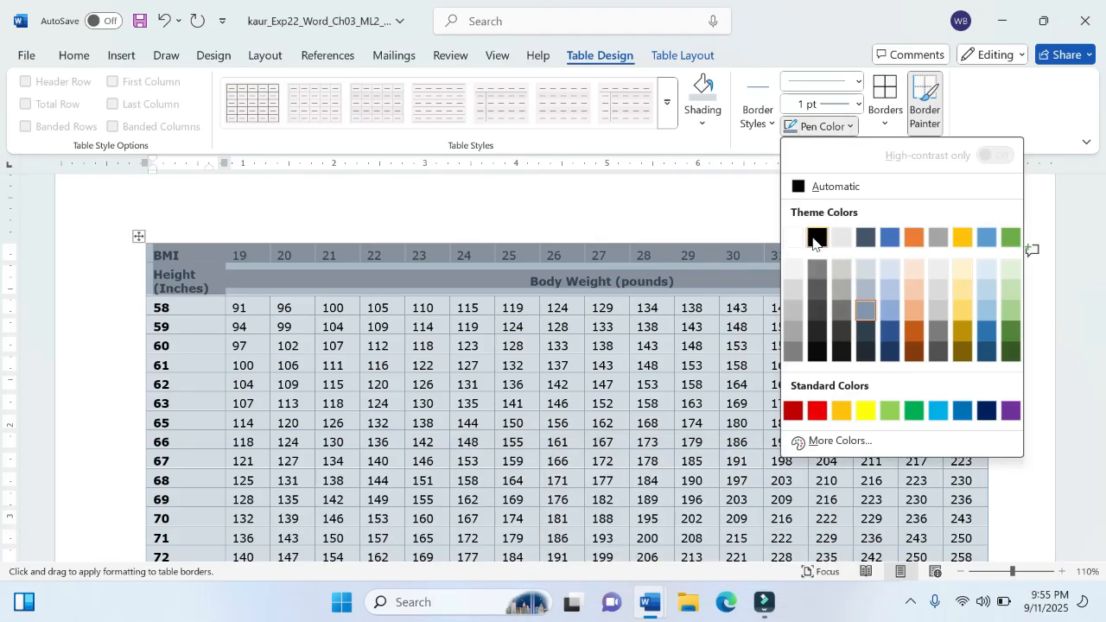
left_click(816, 238)
Step: Reread the instructions around step 5 for which borders of the first two rows to format, and return to the project document
mouse_move(651, 603)
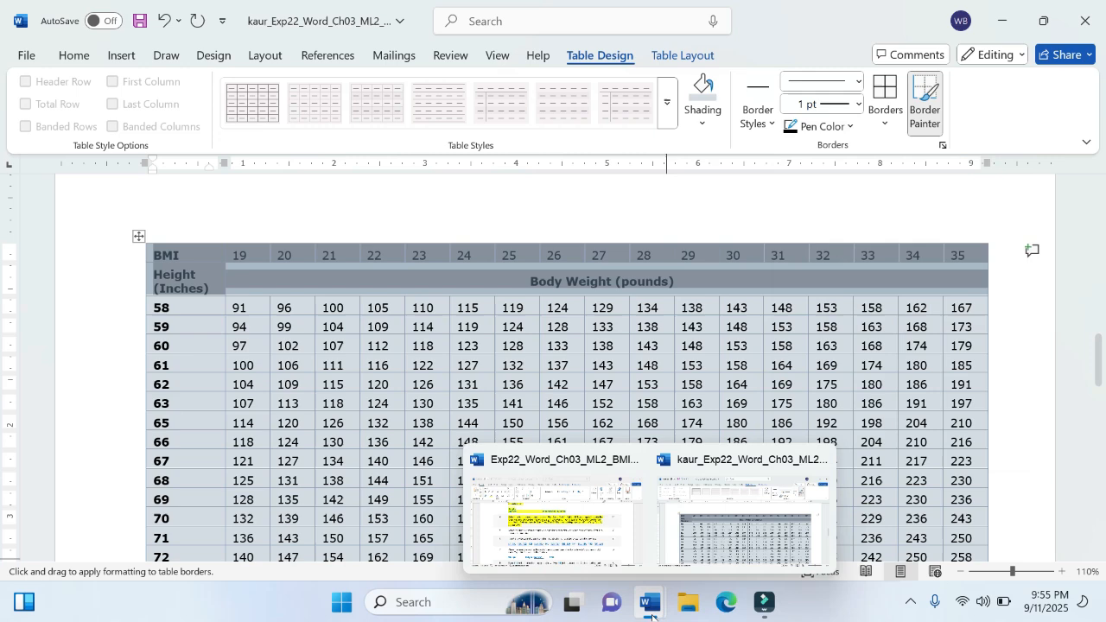
left_click(608, 529)
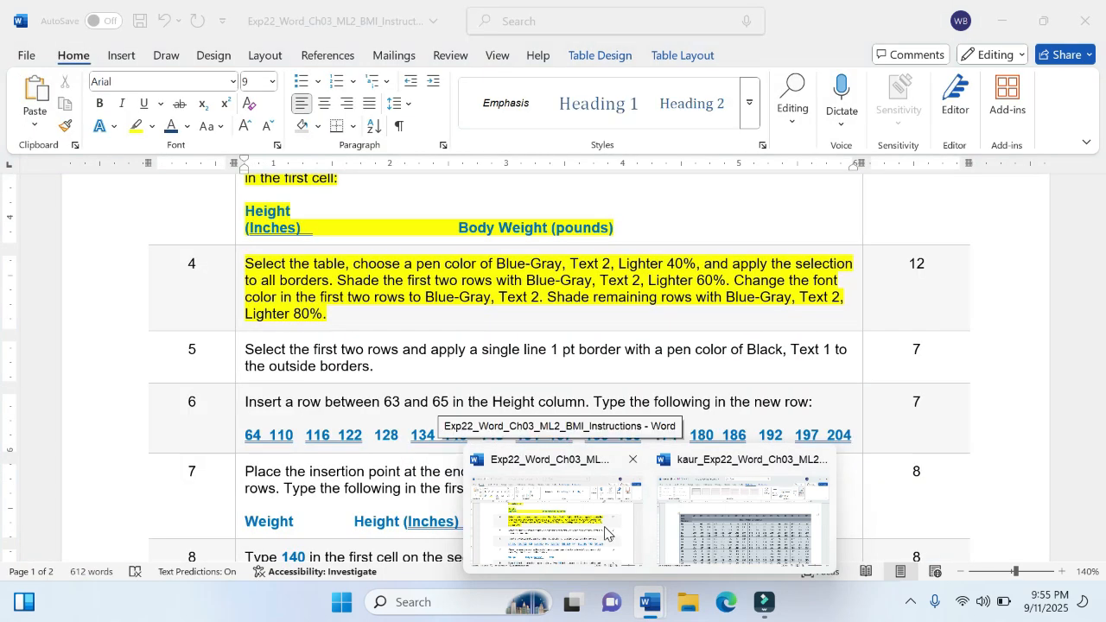
left_click(717, 493)
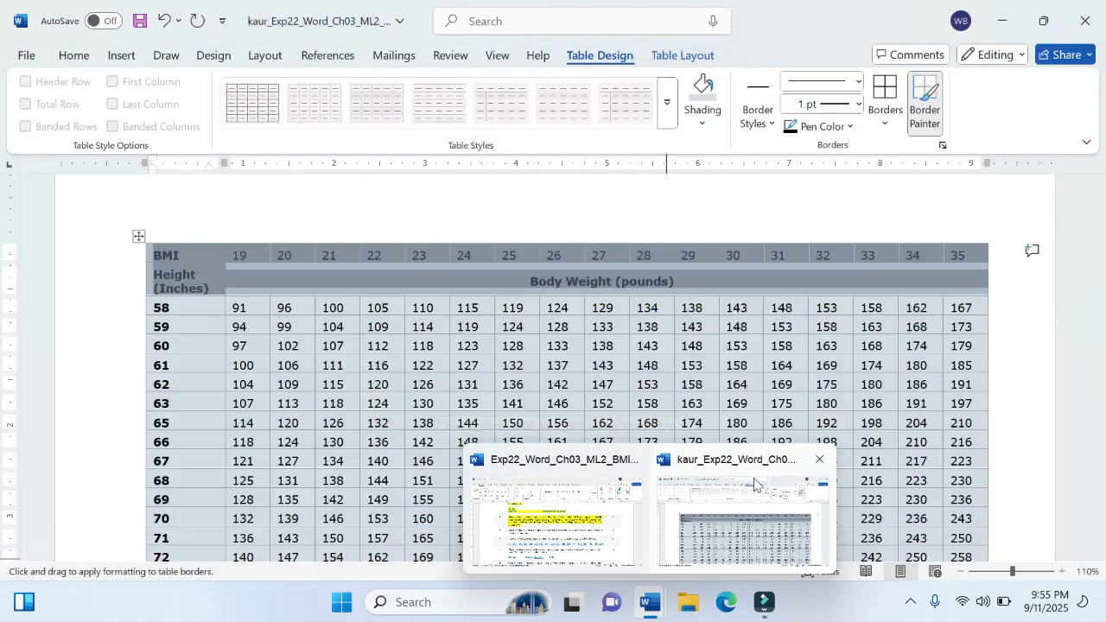
mouse_move(655, 605)
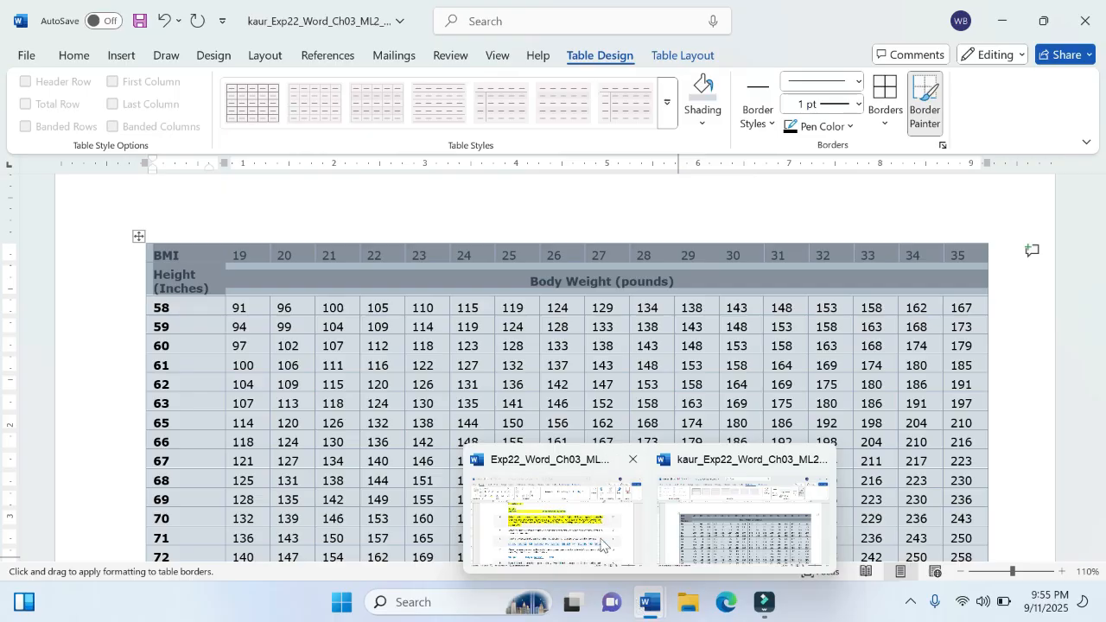
left_click(620, 567)
scroll(565, 443, "up", 1)
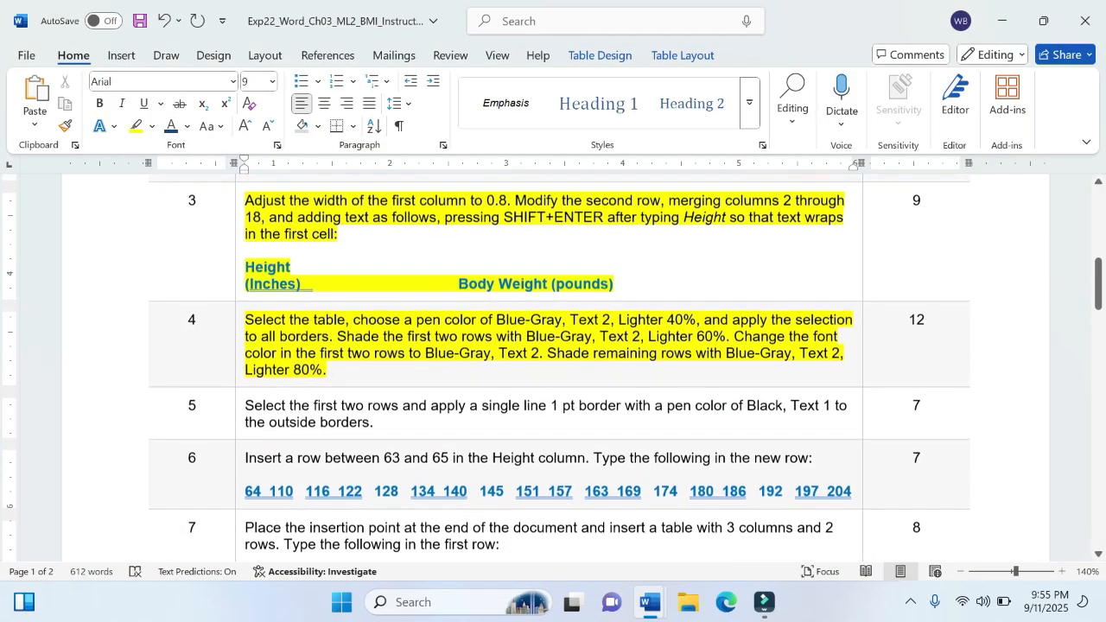
scroll(555, 421, "up", 3)
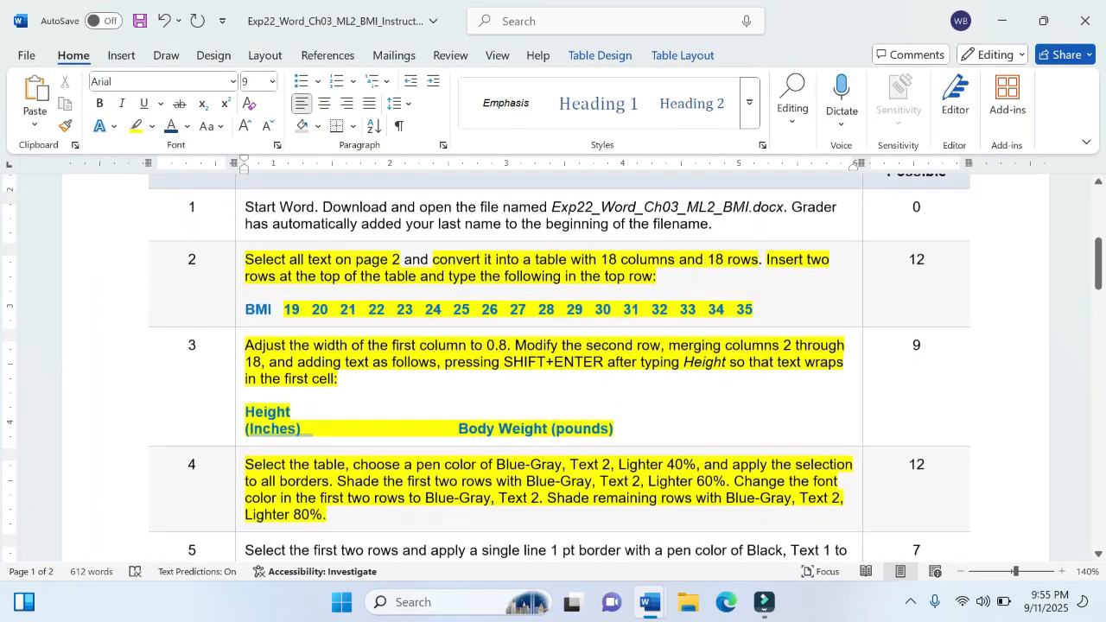
scroll(555, 422, "down", 2)
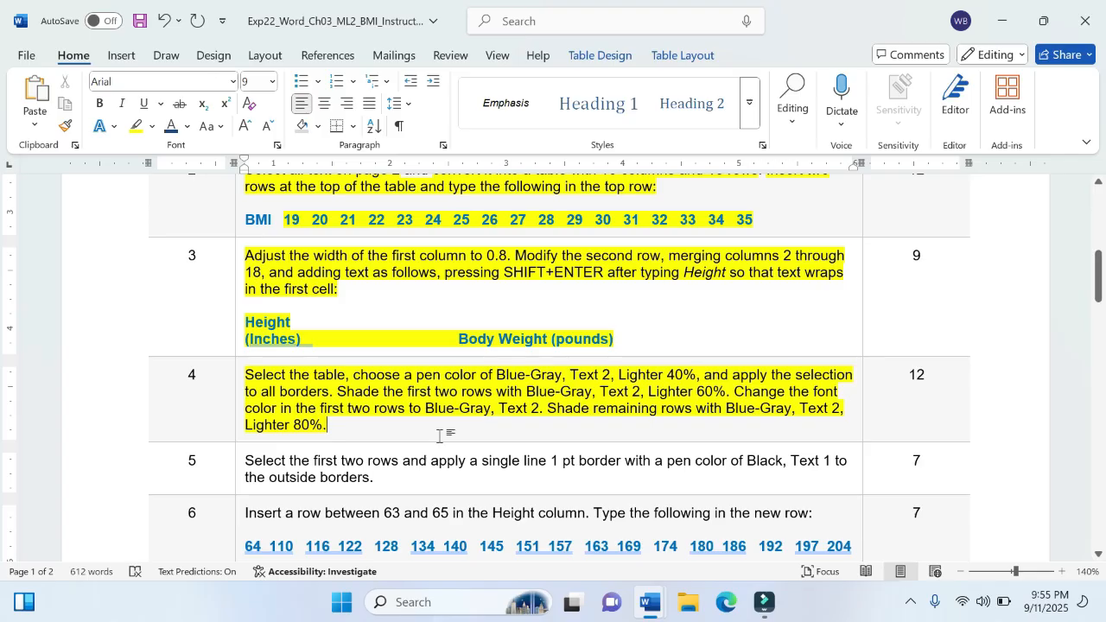
scroll(444, 437, "down", 2)
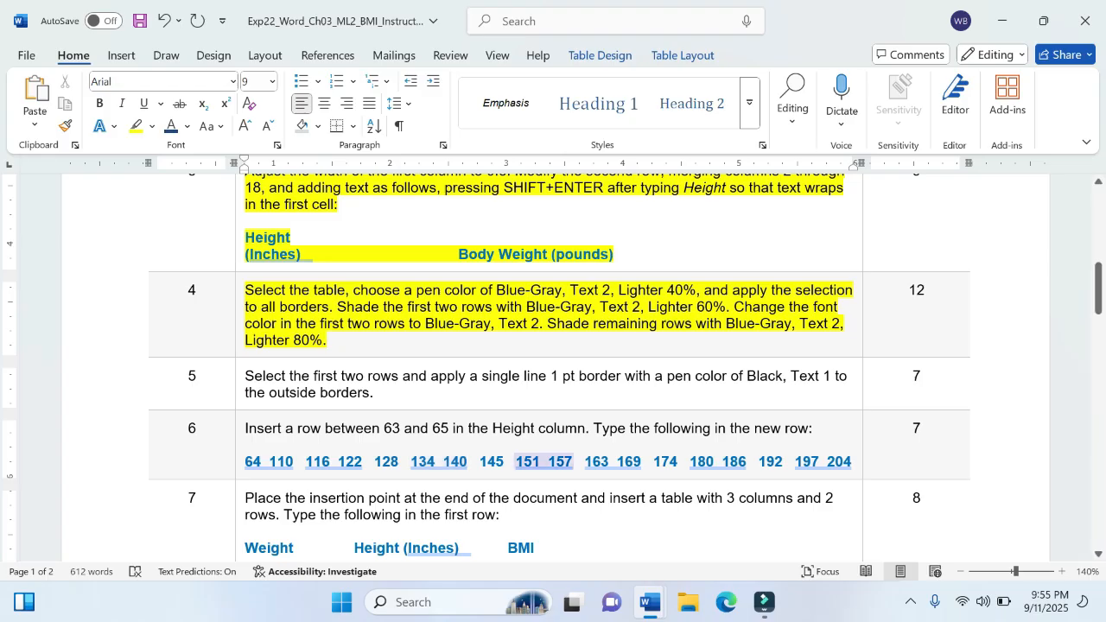
mouse_move(650, 603)
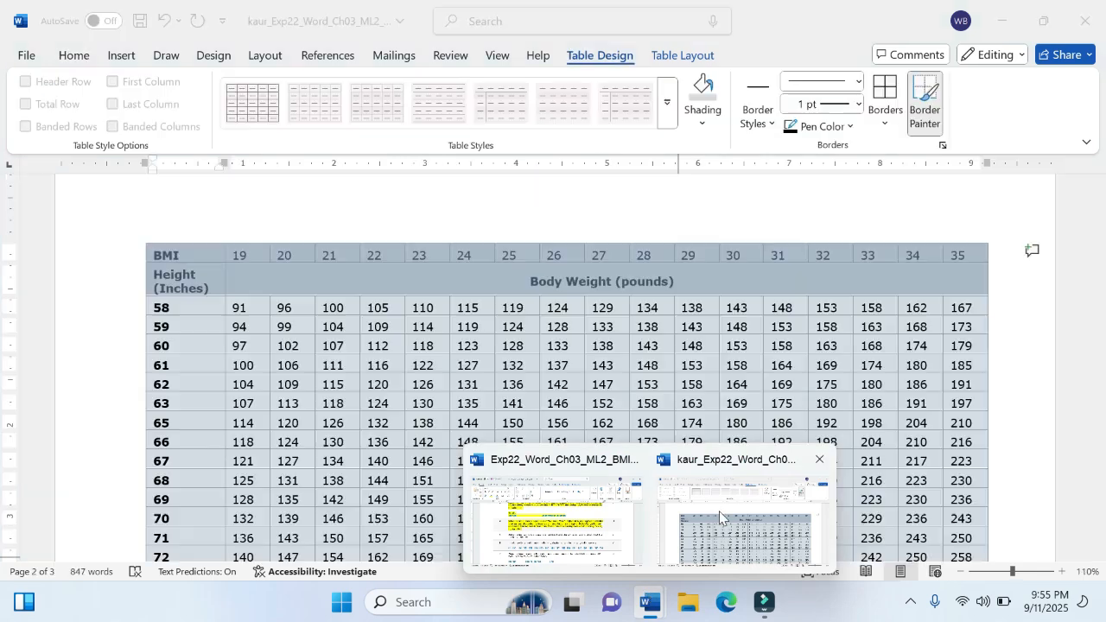
left_click(719, 511)
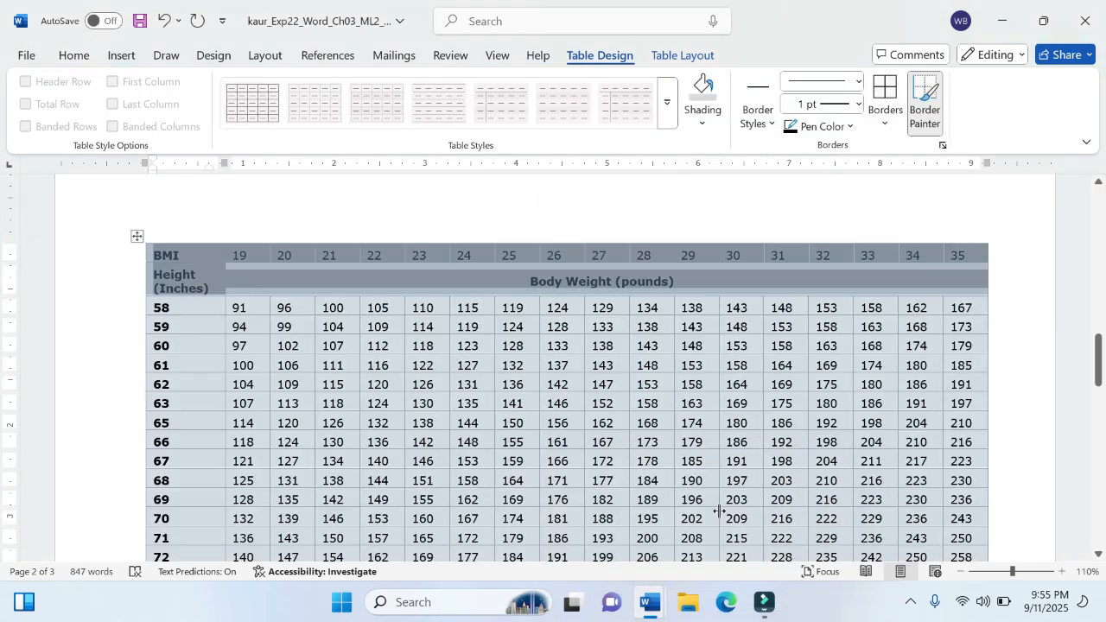
Step: Apply outside borders with the Black, Text 1 pen color to the BMI table's first two rows, and deselect them
left_click(851, 126)
left_click(816, 242)
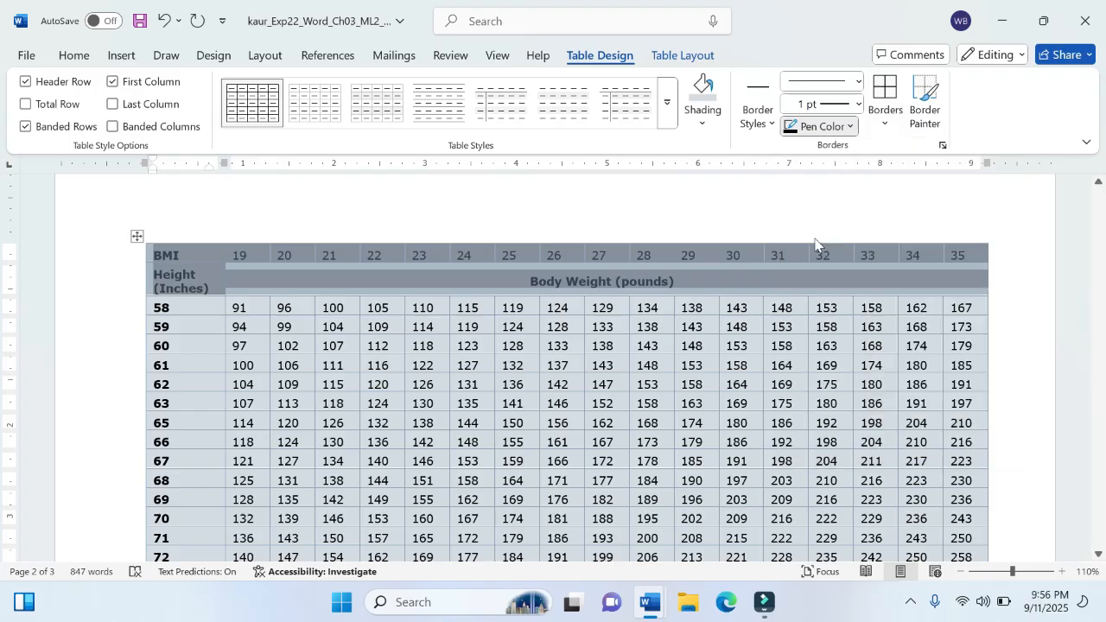
left_click(883, 124)
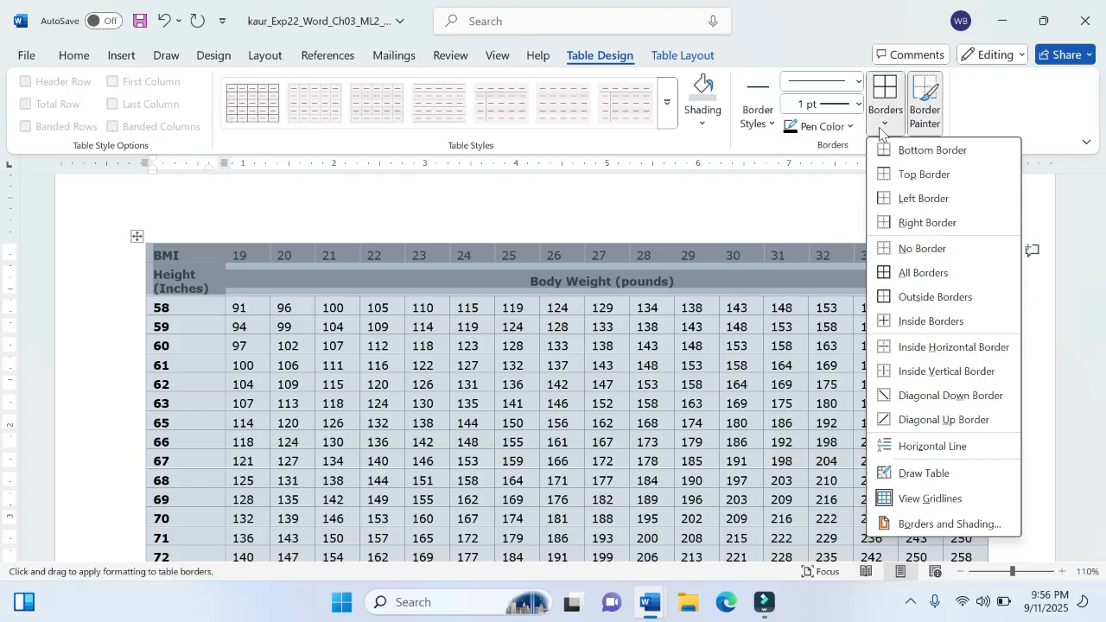
left_click(918, 297)
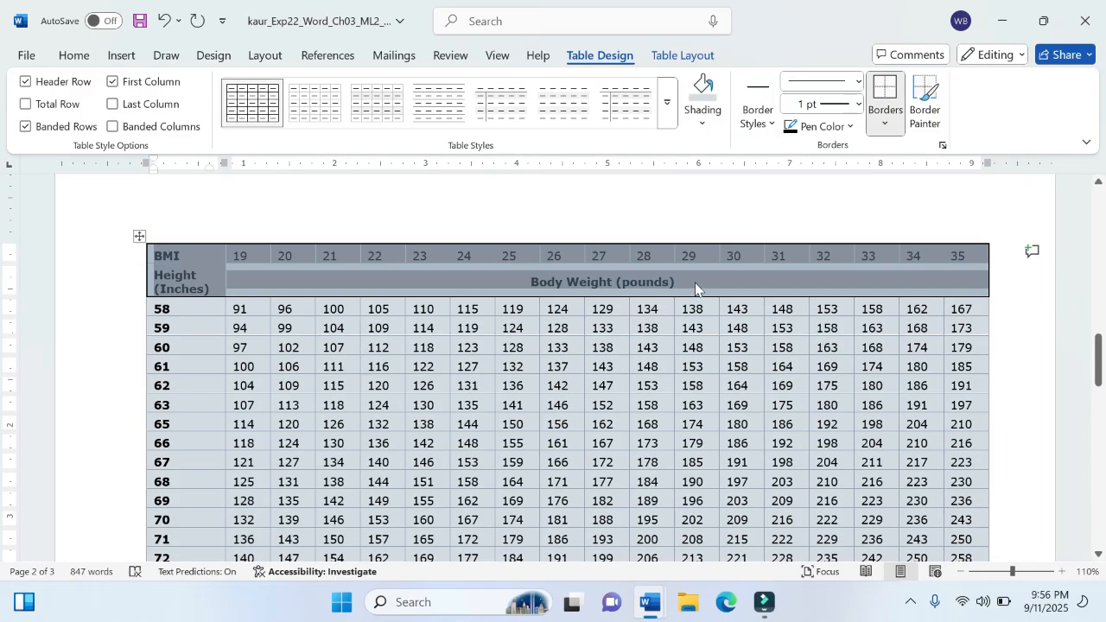
left_click(649, 270)
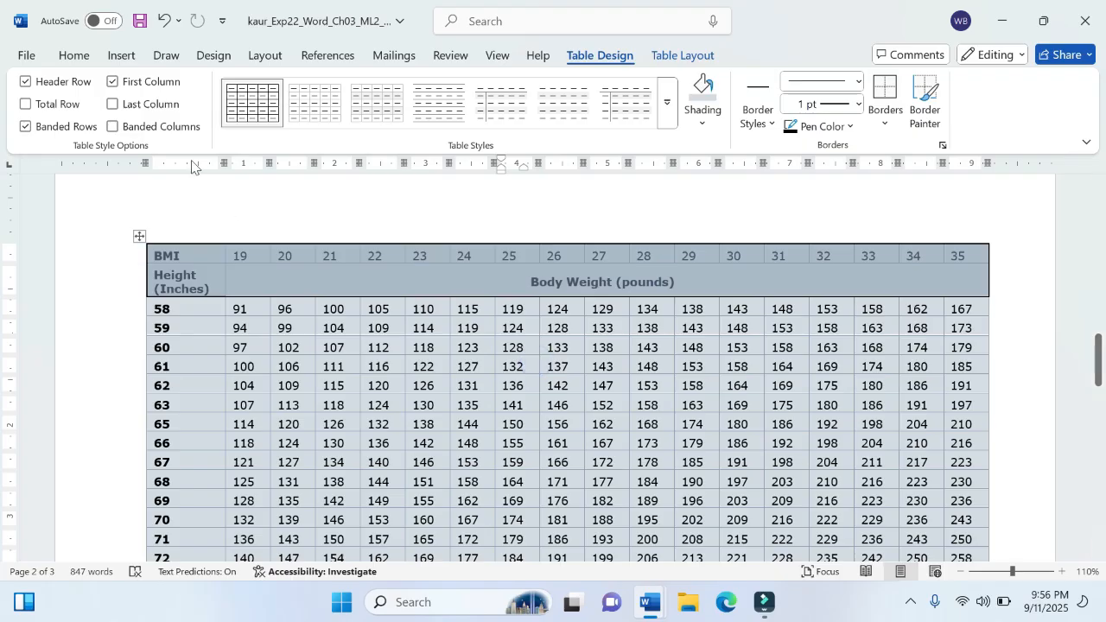
Step: Save the BMI project document with the new table borders
left_click(32, 59)
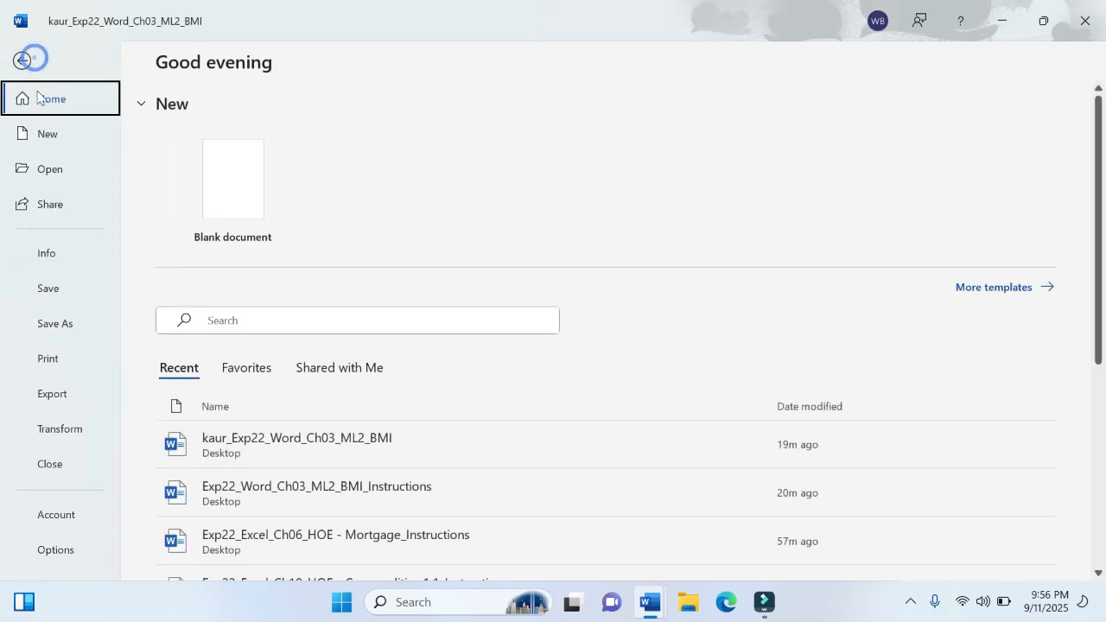
left_click(54, 292)
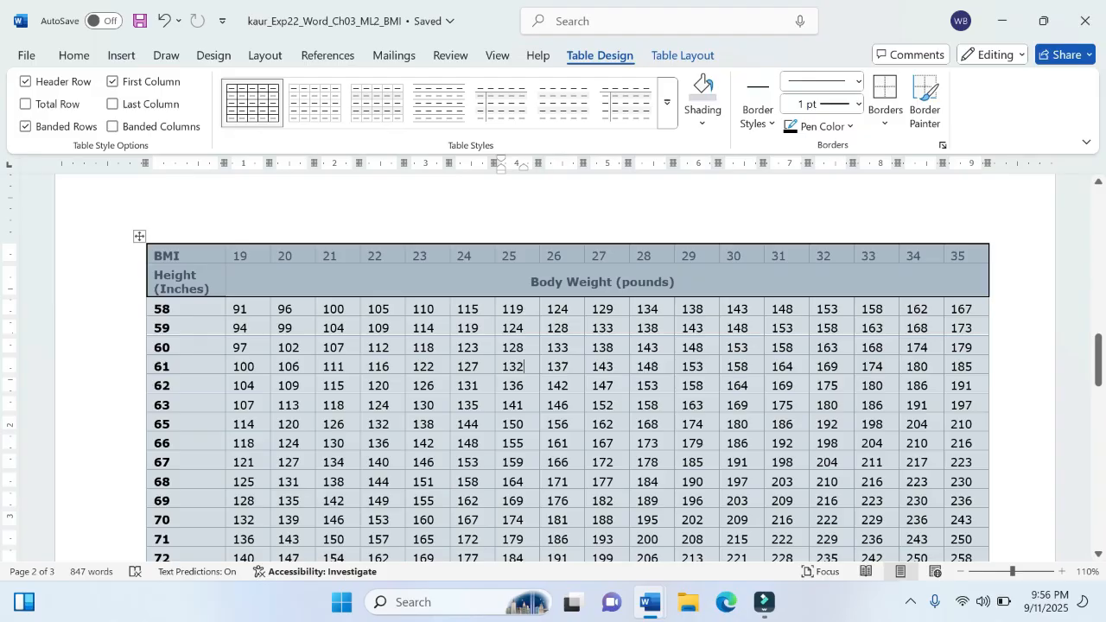
left_click(328, 316)
double_click(371, 309)
left_click(458, 386)
left_click(27, 56)
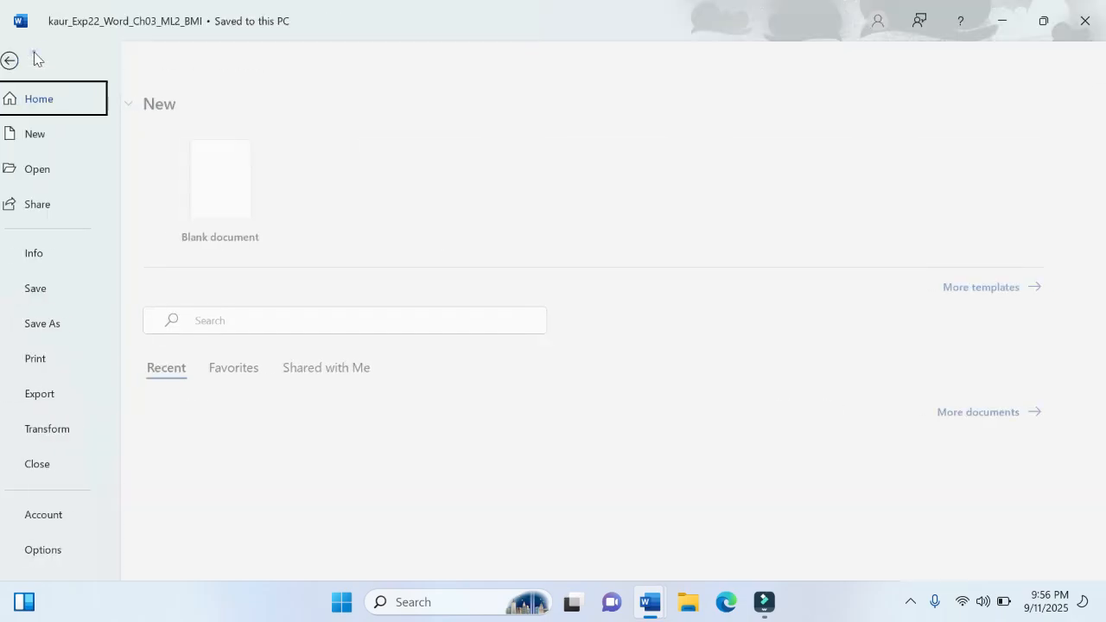
left_click(48, 288)
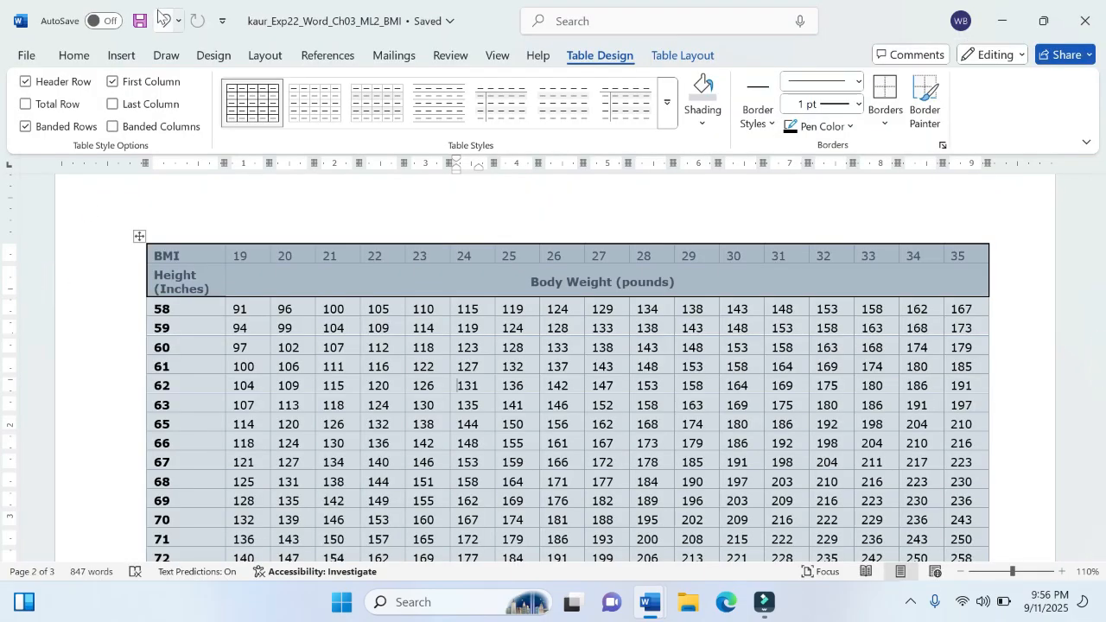
Step: Switch to the instructions document and highlight step 5's text in yellow to mark it as completed
left_click(325, 329)
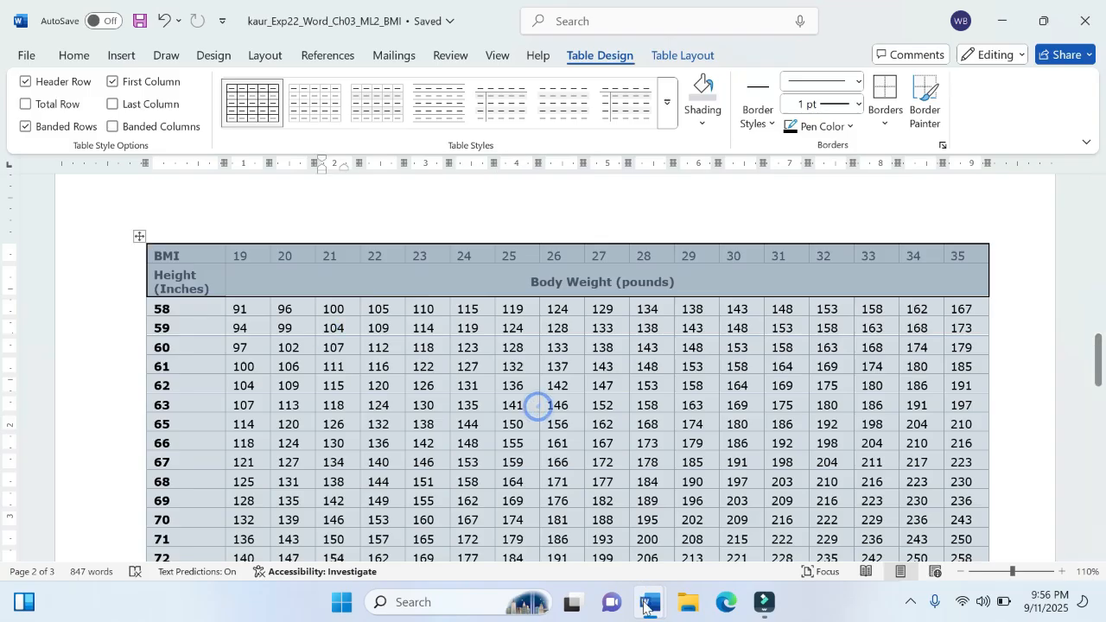
mouse_move(650, 603)
left_click(569, 512)
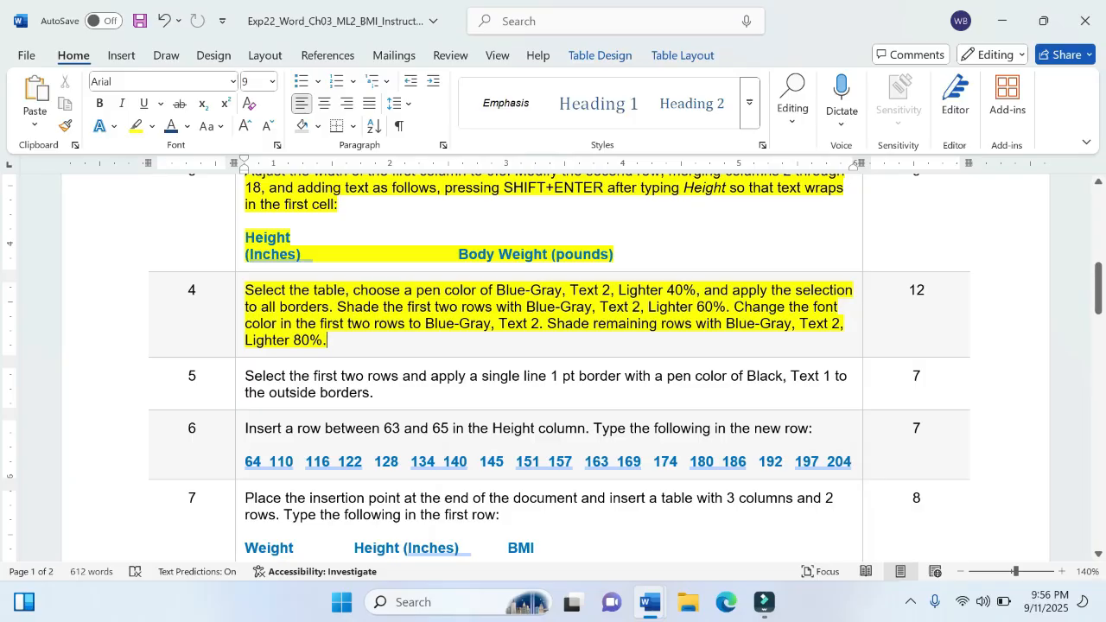
left_click(545, 425)
scroll(553, 367, "down", 3)
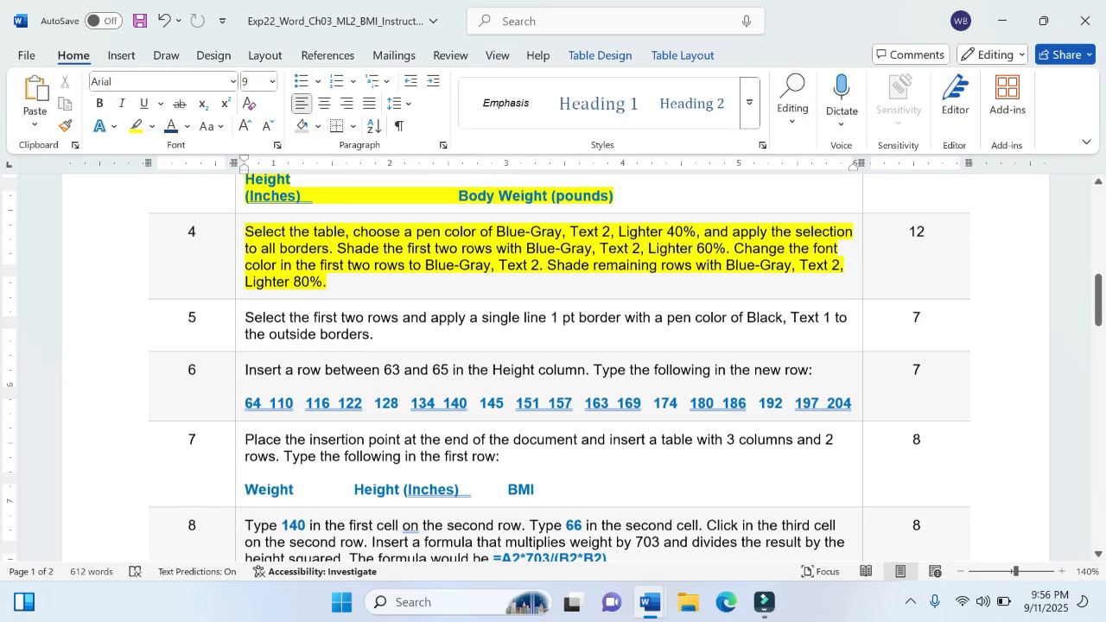
scroll(554, 368, "up", 1)
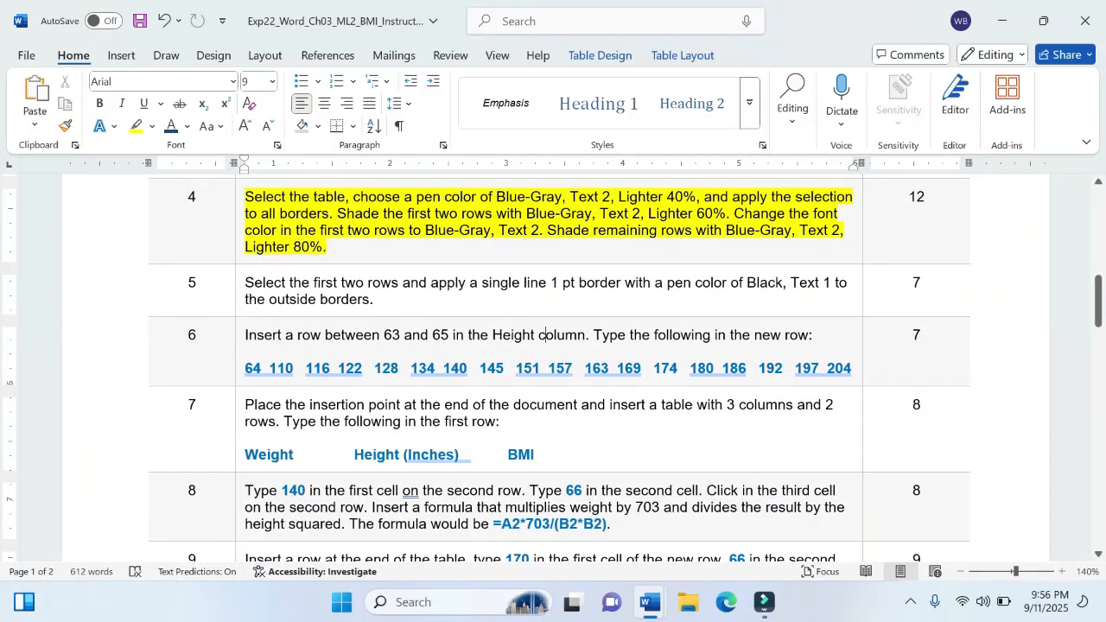
left_click(242, 282)
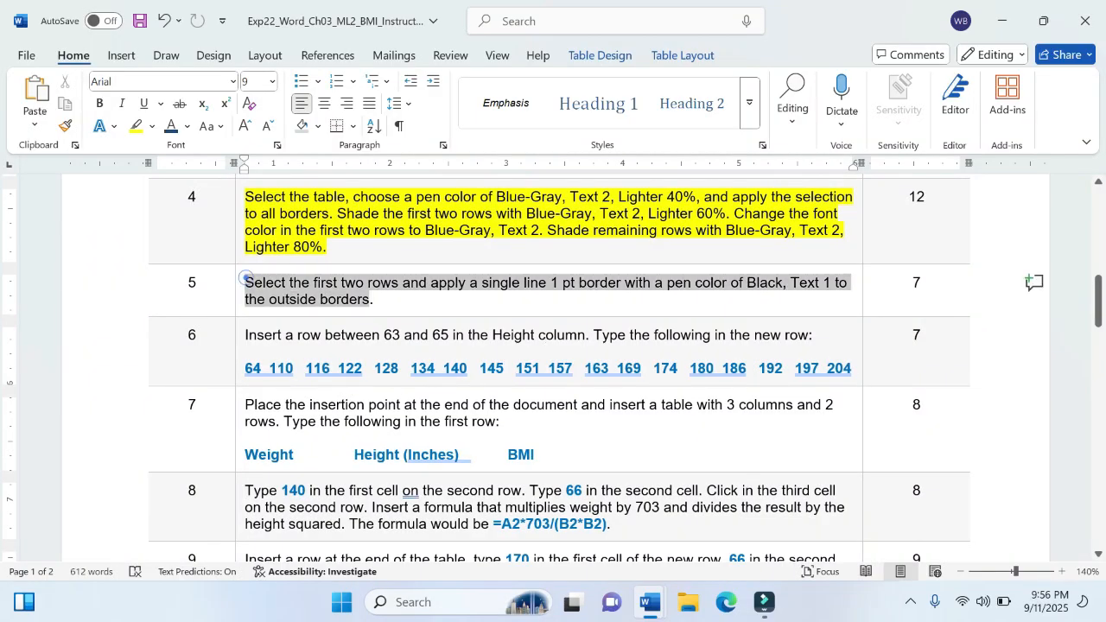
left_click(460, 275)
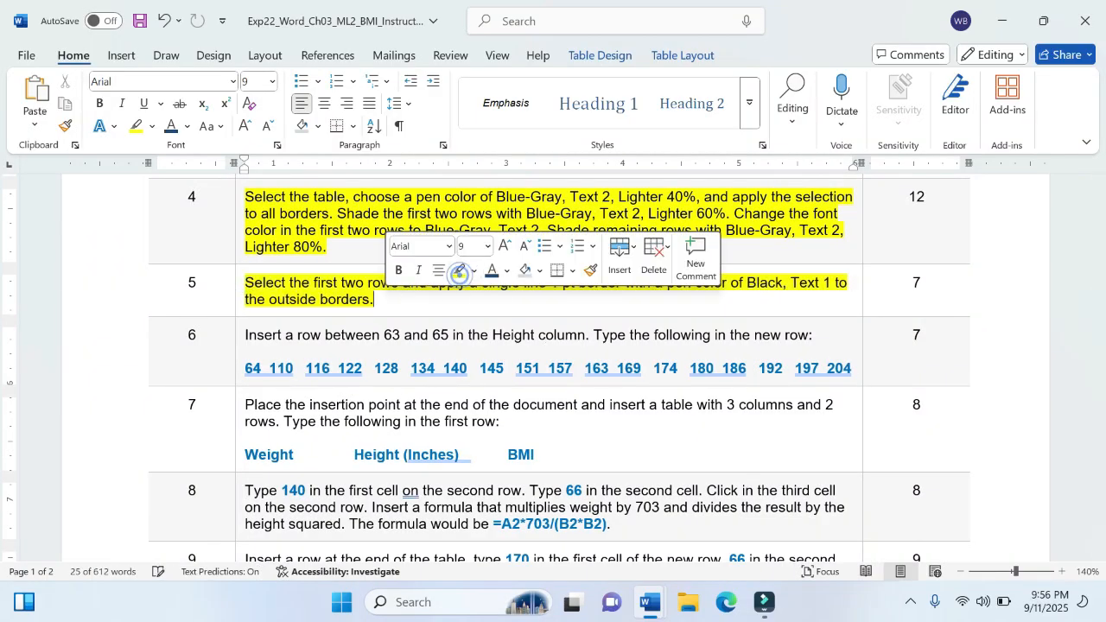
left_click(460, 307)
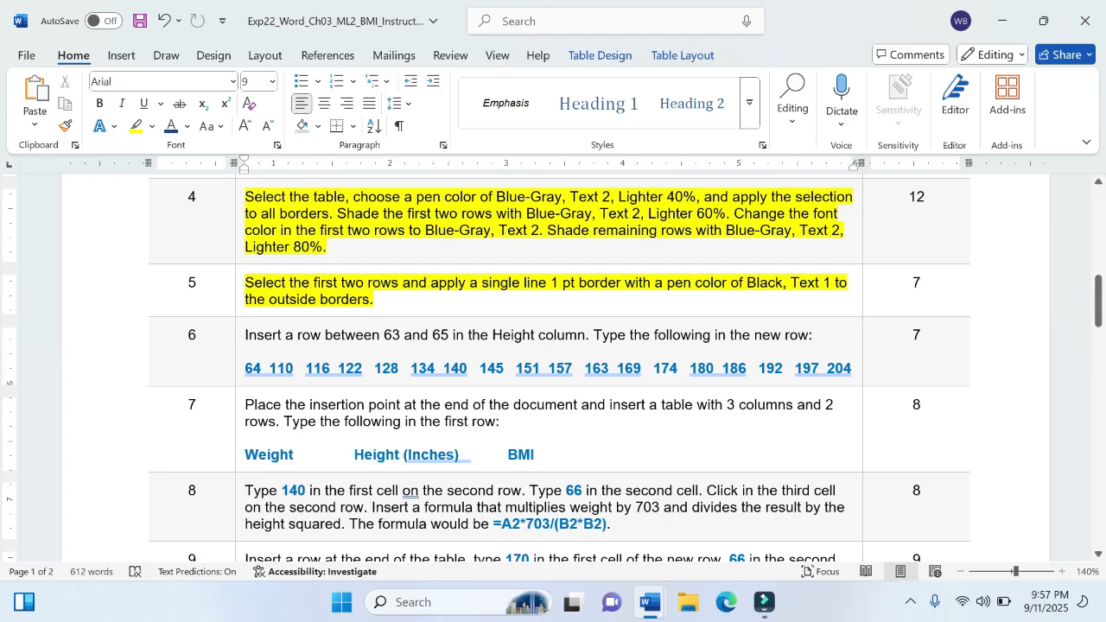
Step: Return to the BMI project document and insert a new table row directly below the 63 height row
mouse_move(653, 605)
left_click(742, 527)
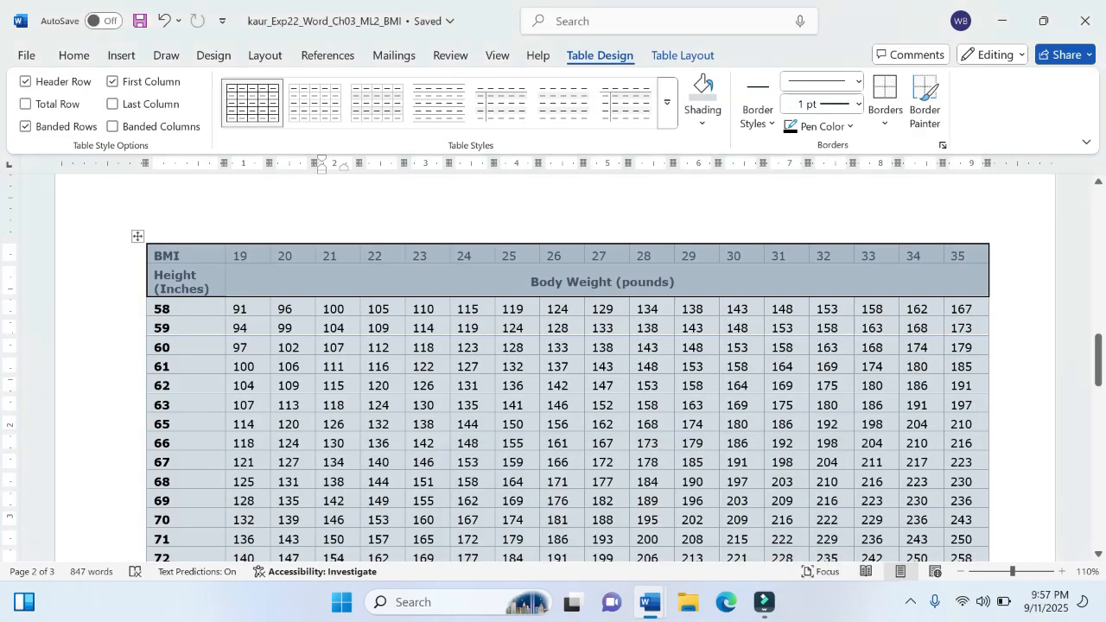
left_click(185, 407)
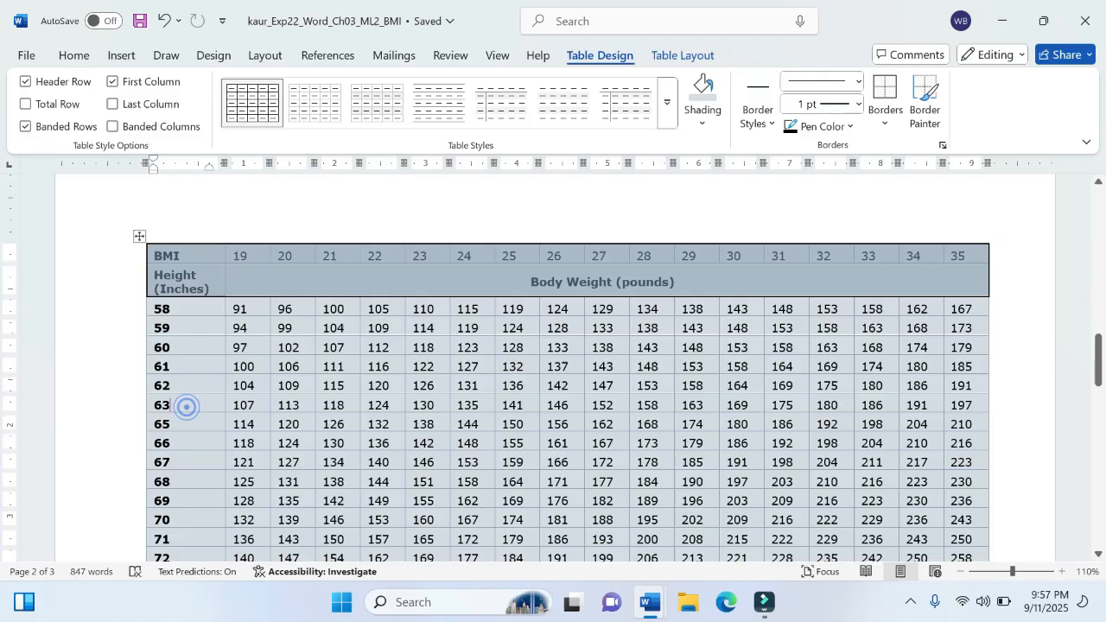
left_click(255, 399)
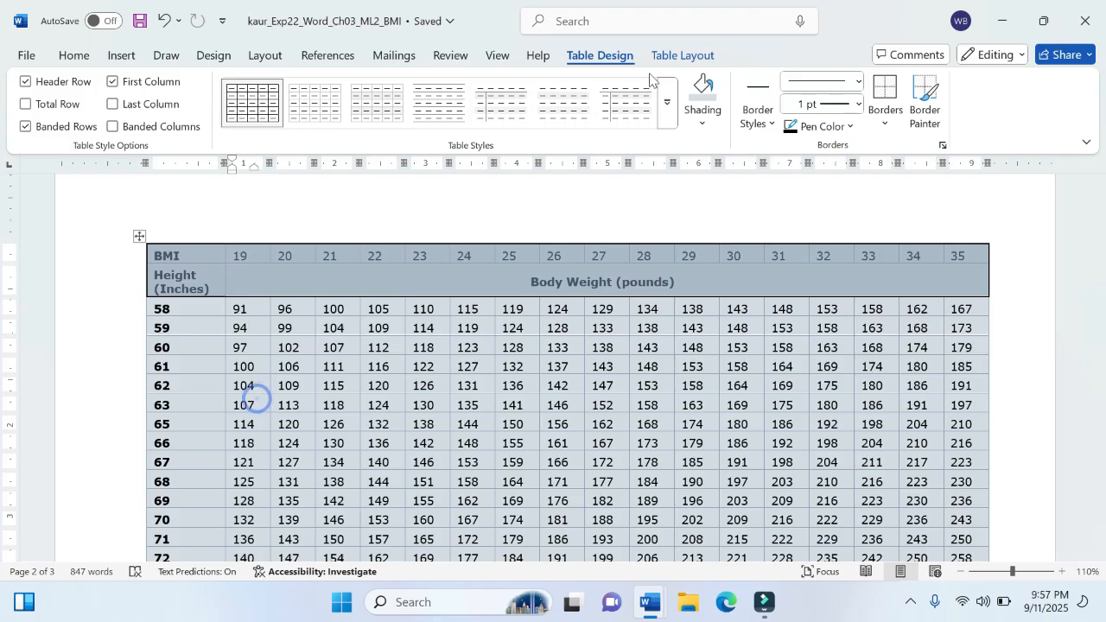
left_click(673, 57)
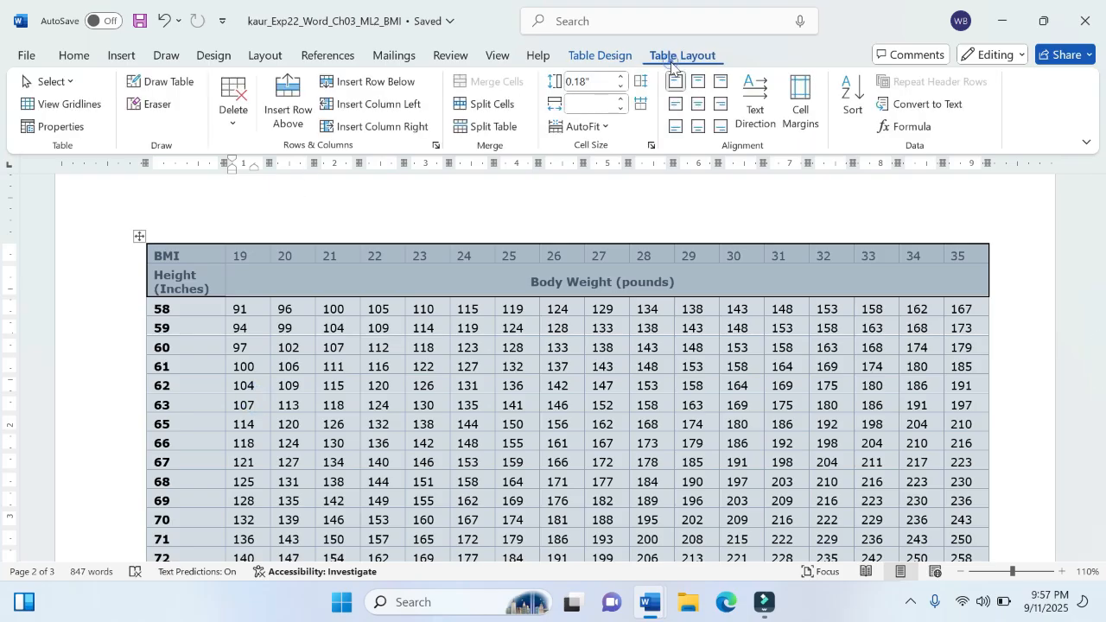
left_click(387, 90)
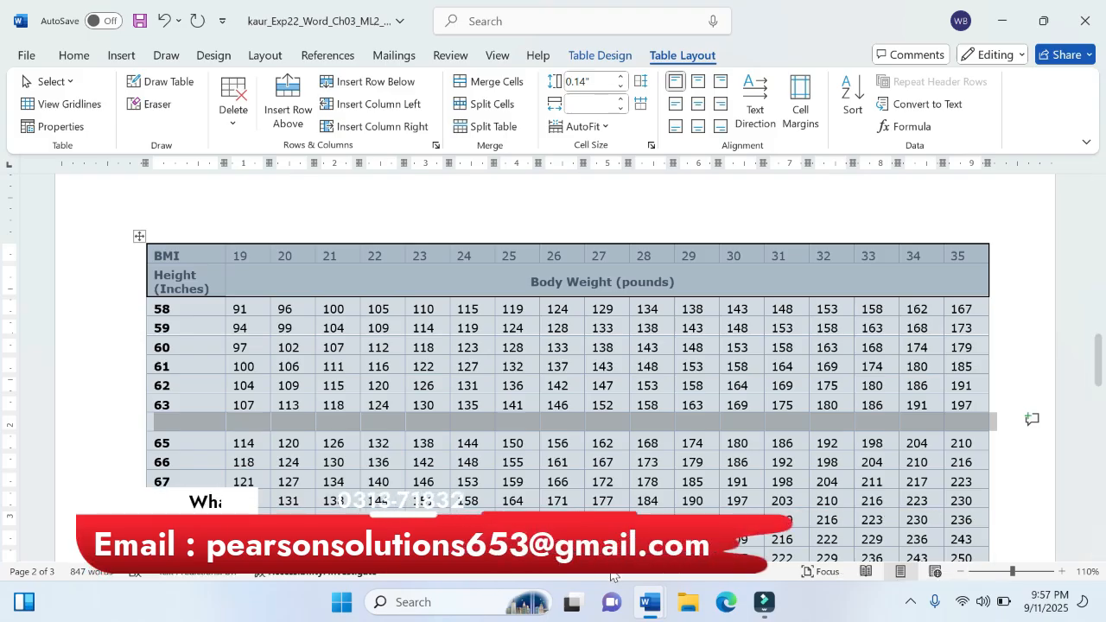
Step: Check the step 6 row values in the instructions, and enter 64 in the new row's Height cell
mouse_move(650, 603)
left_click(550, 484)
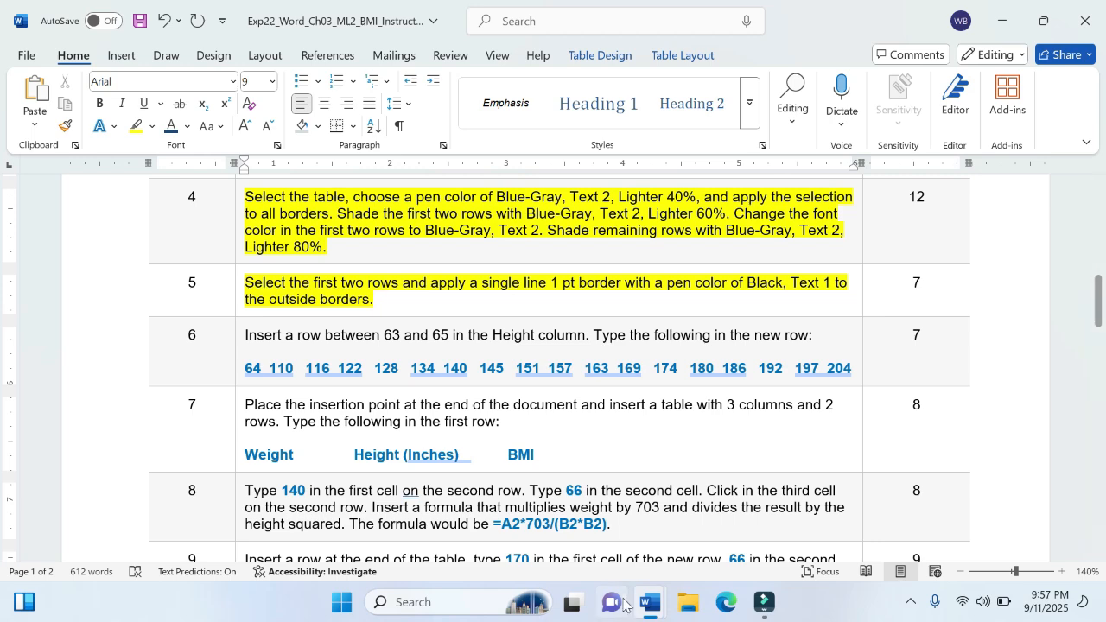
mouse_move(644, 607)
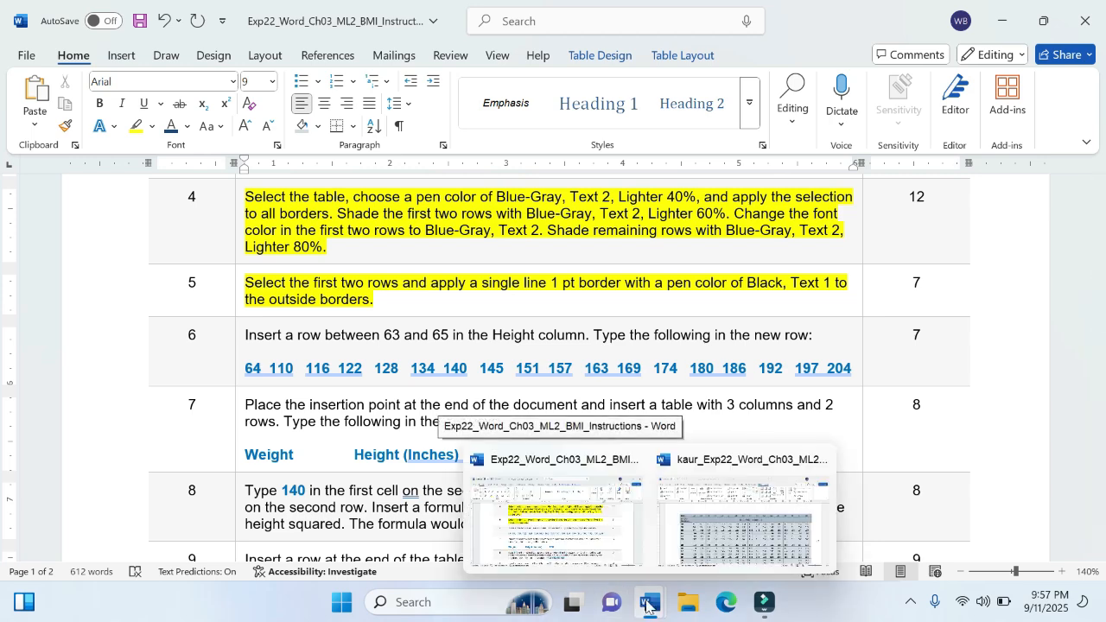
left_click(743, 519)
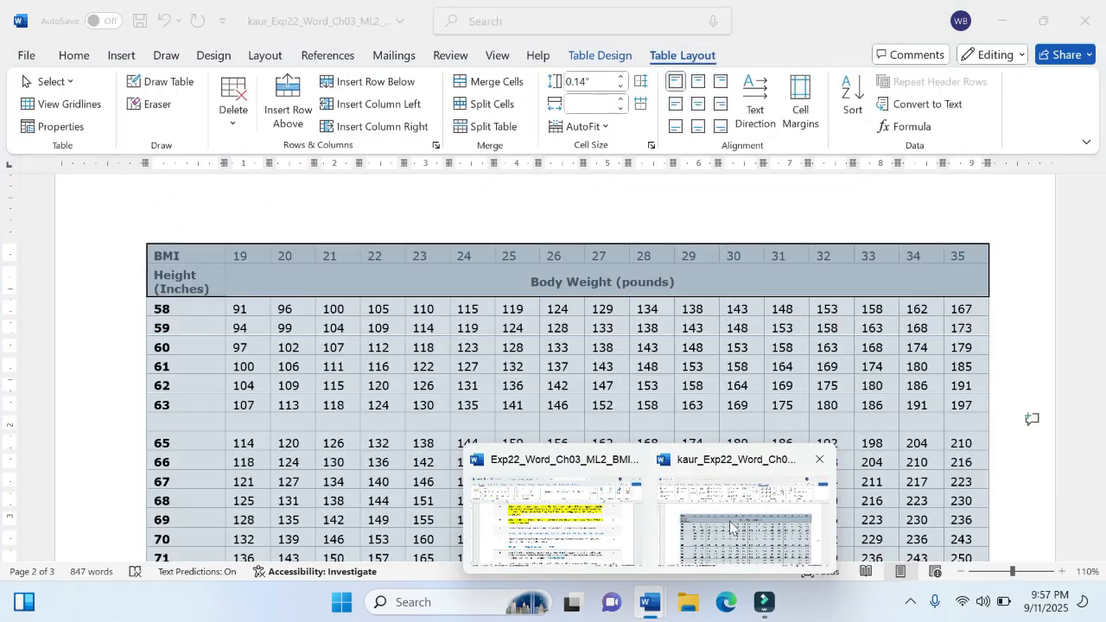
left_click(170, 432)
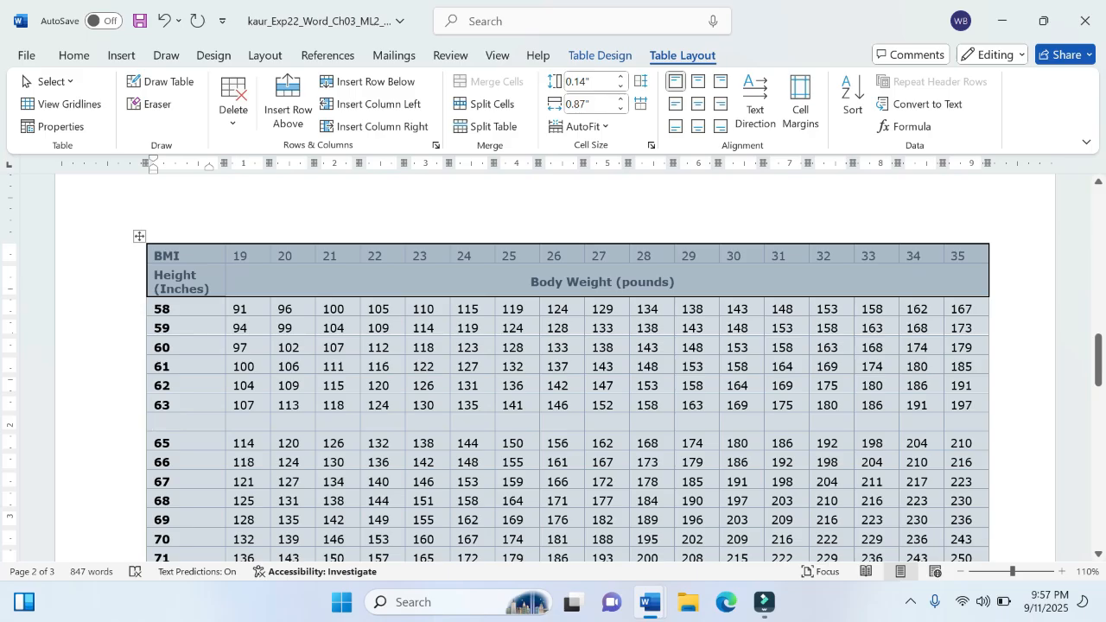
type("64")
Step: Consult step 6 in the instructions, and enter 110, 116 and 122 in the 64 row under BMI 19 to 21
mouse_move(650, 603)
mouse_move(599, 542)
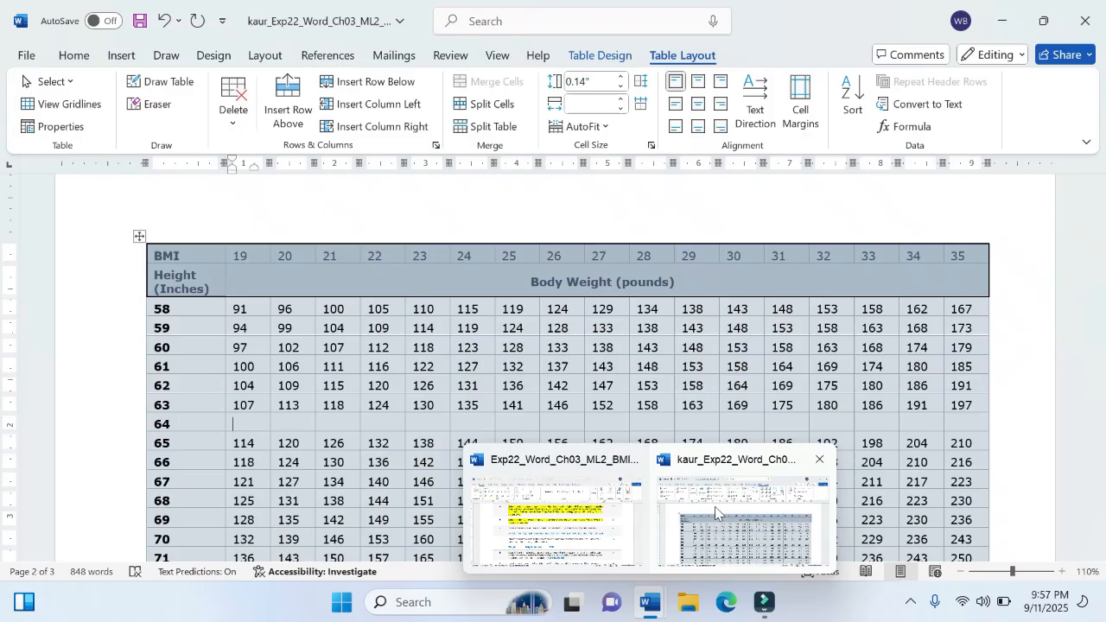
left_click(739, 534)
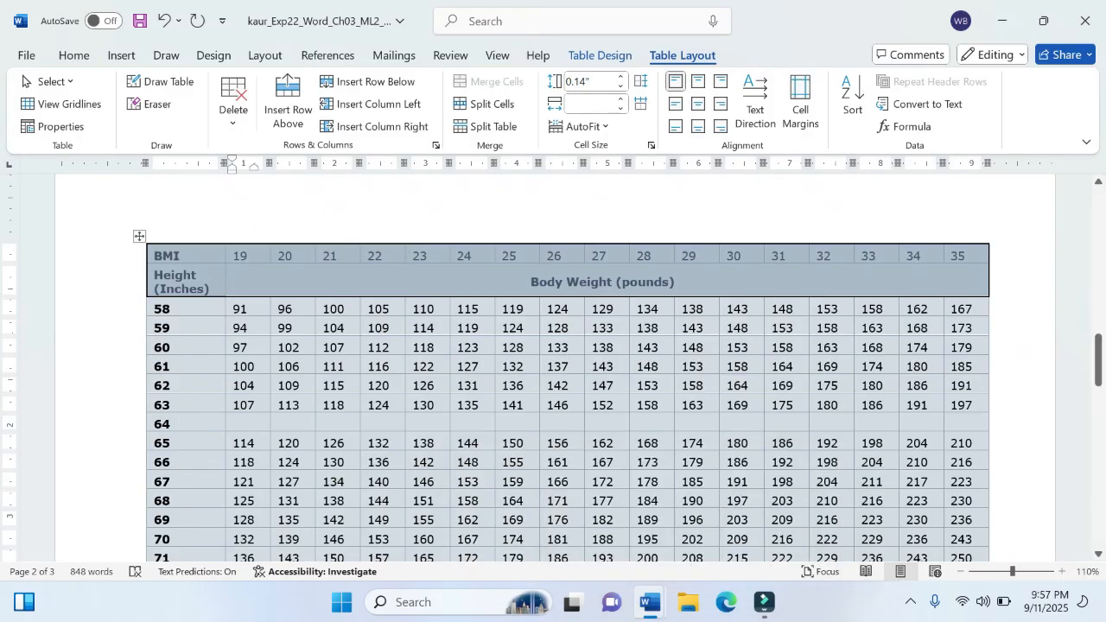
type("110")
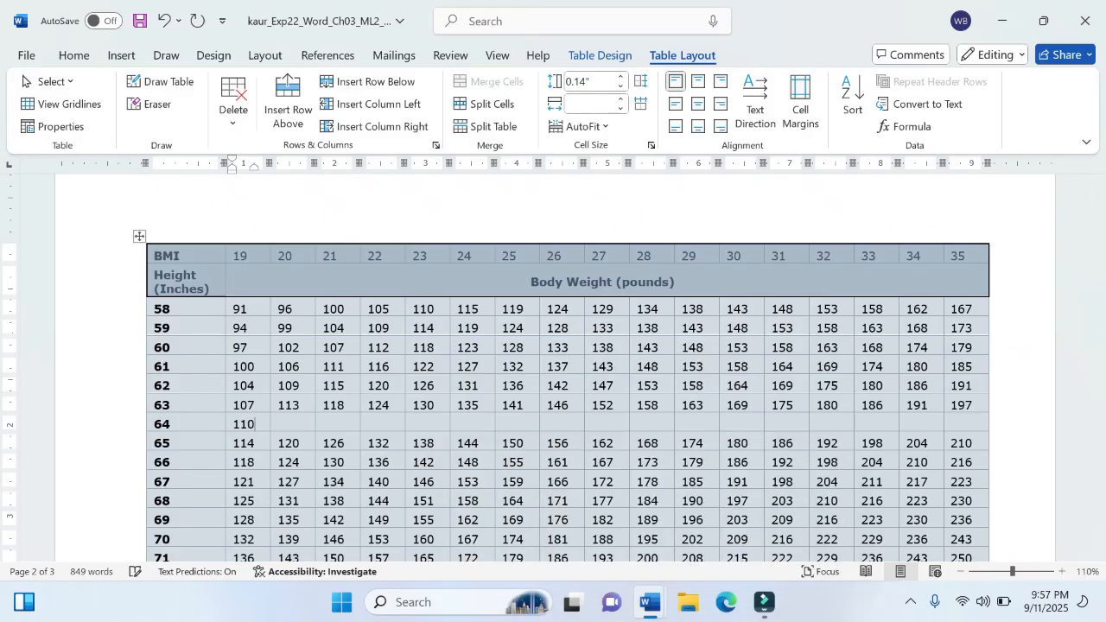
key("Tab")
type("116")
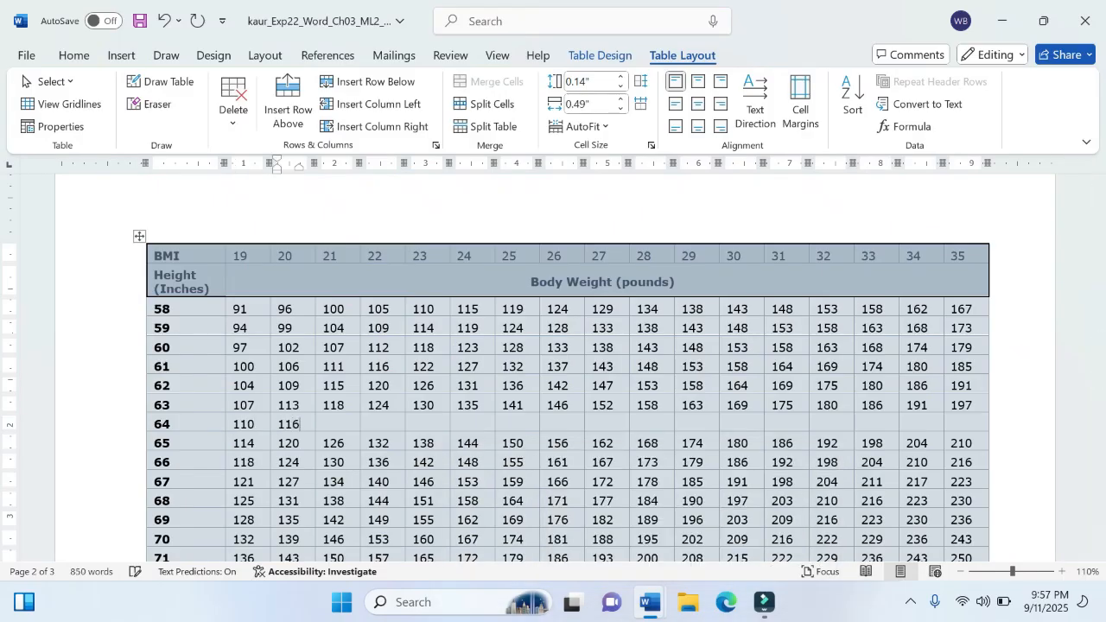
key("Tab")
type("122")
key("Tab")
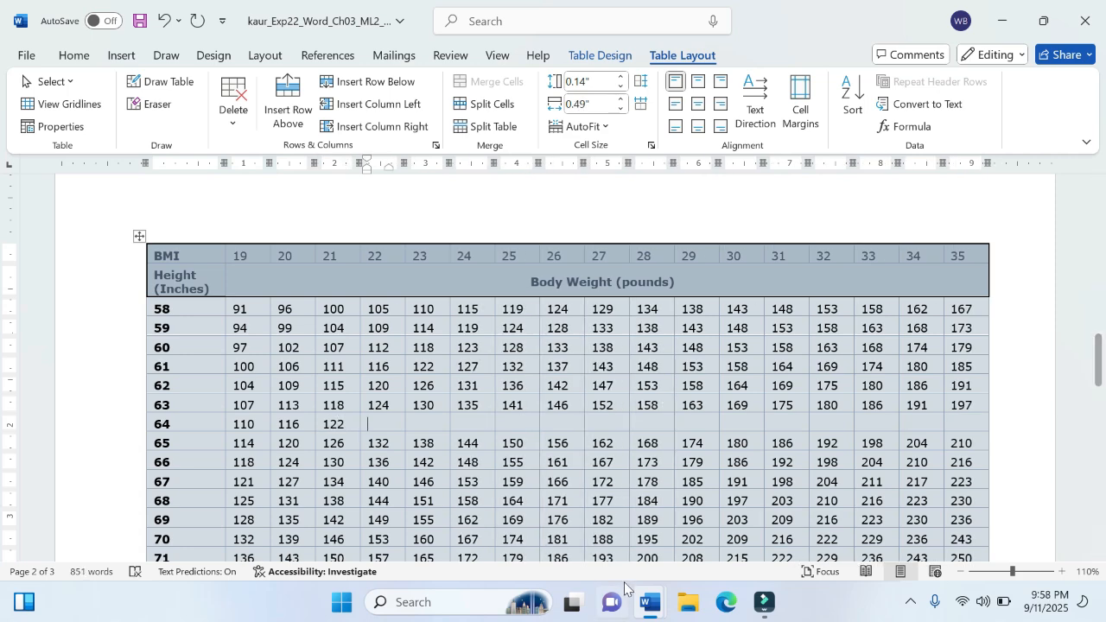
Step: Recheck the step 6 values, and enter 128, 134 and 140 in the 64 row under BMI 22 to 24
mouse_move(640, 614)
mouse_move(572, 530)
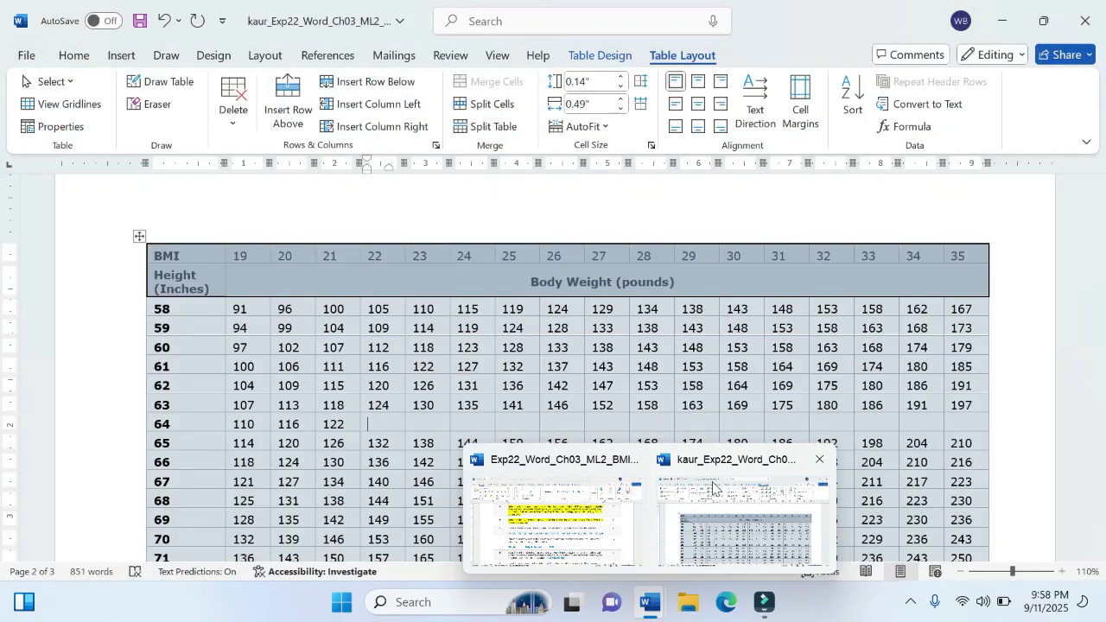
left_click(716, 489)
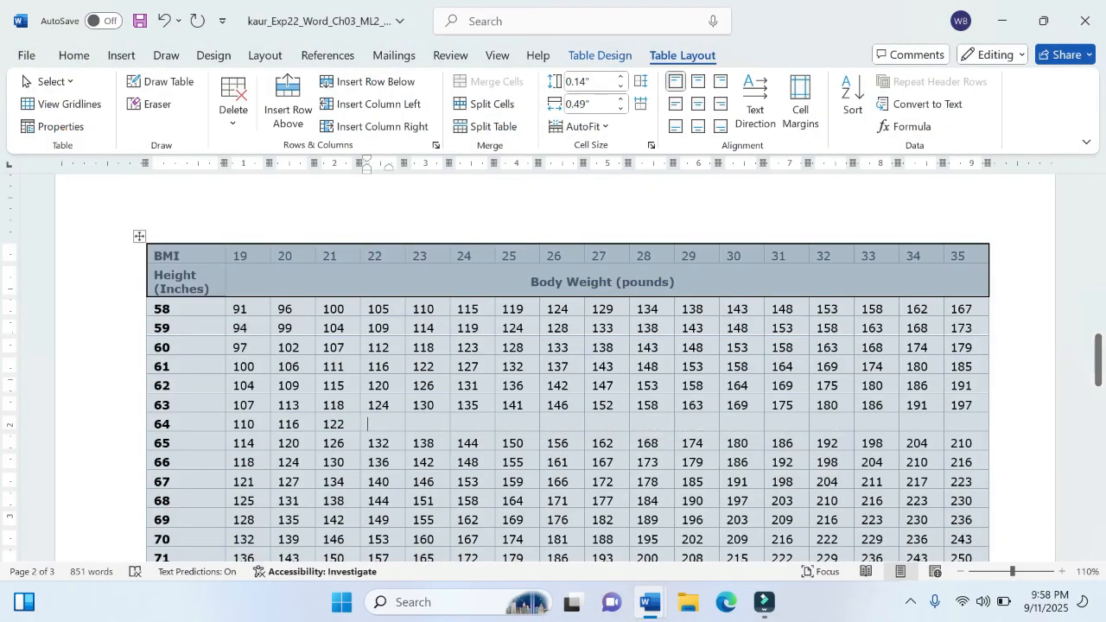
type("128")
key("Tab")
type("134")
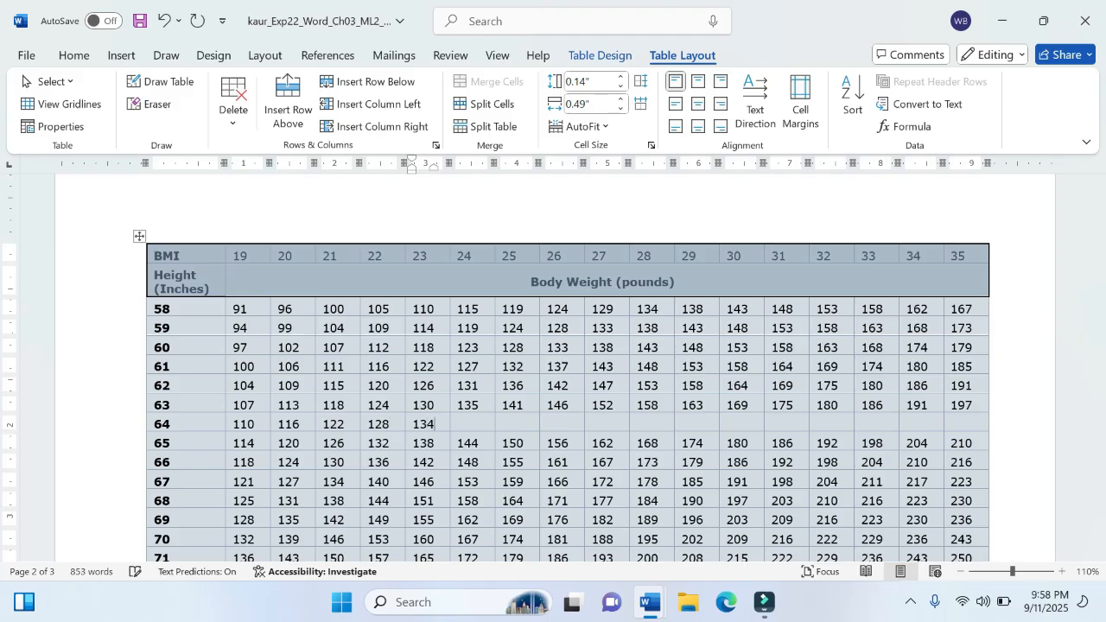
key("Tab")
type("140")
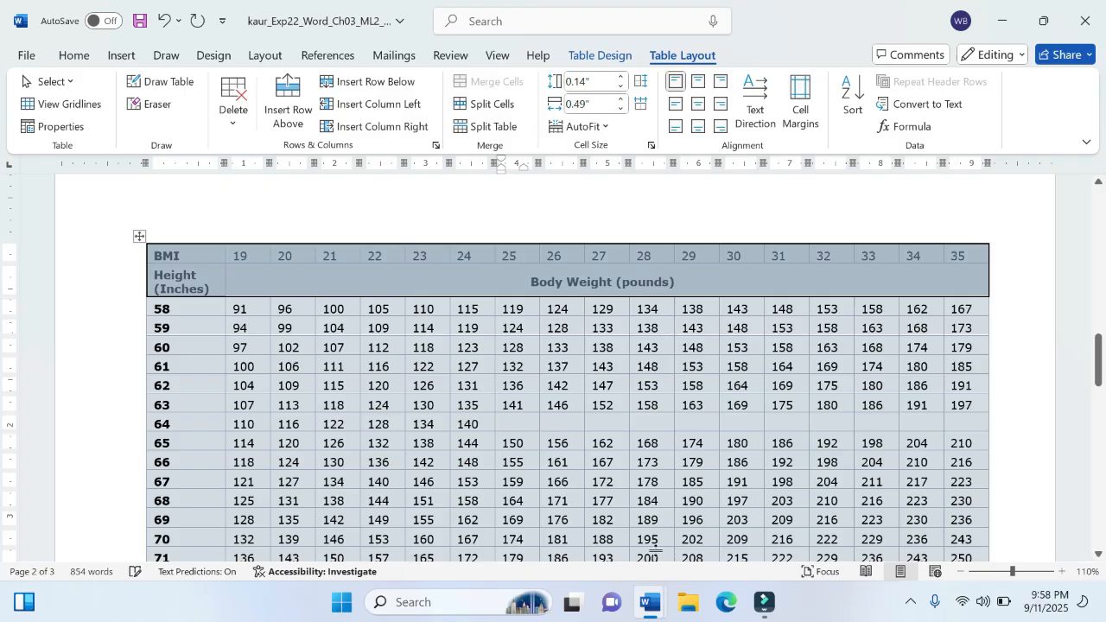
Step: Look up the following step 6 values, and enter 145, 151 and 157 in the 64 row under BMI 25 to 27
mouse_move(659, 610)
mouse_move(585, 525)
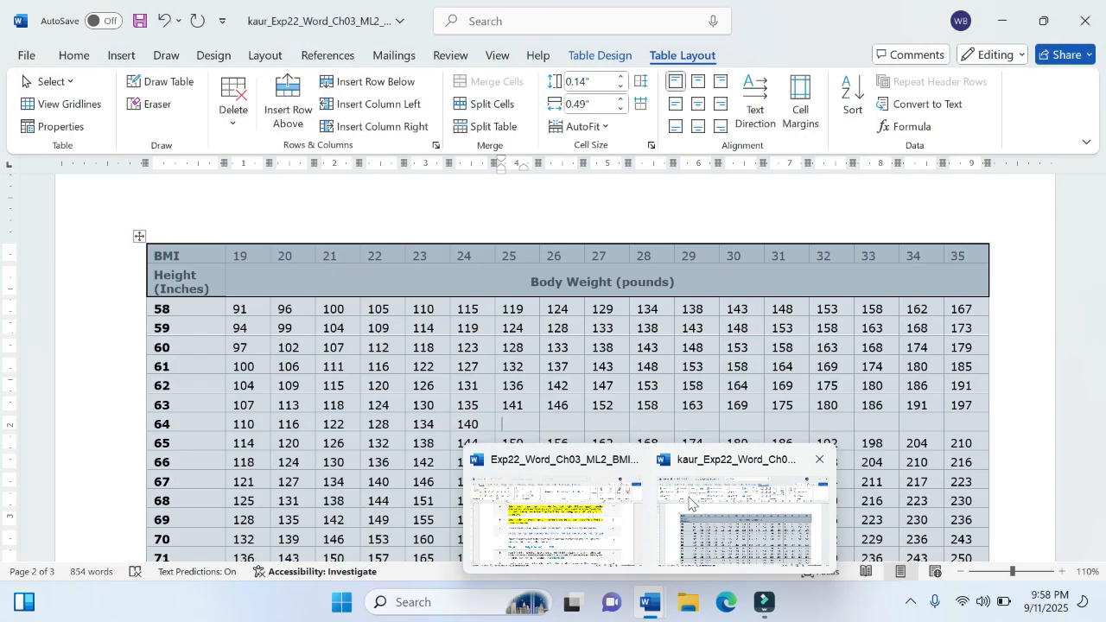
left_click(662, 512)
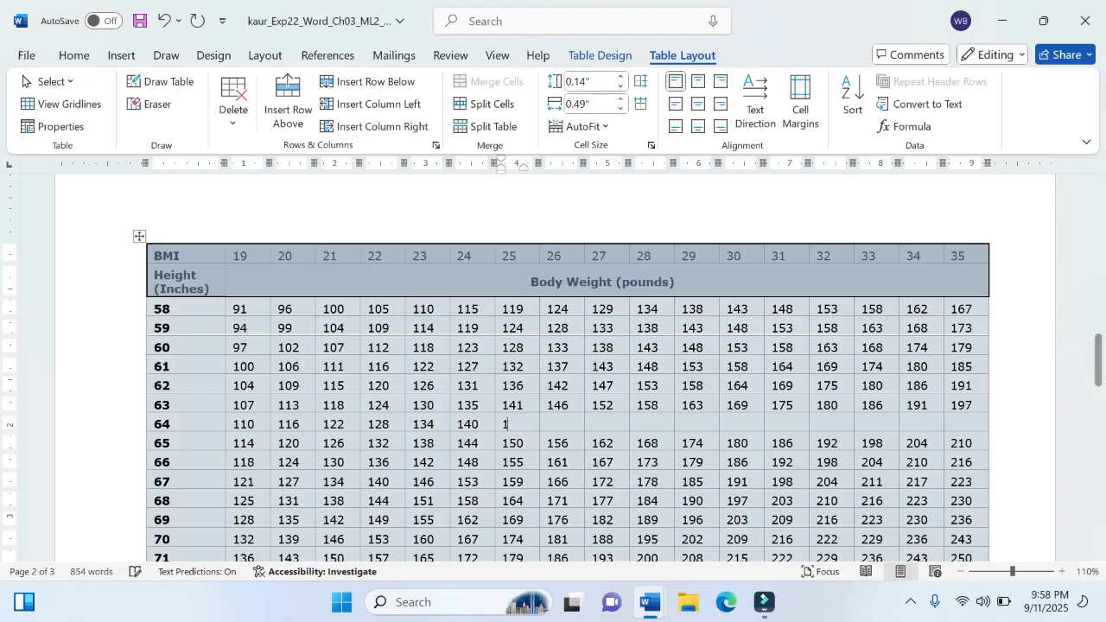
type("145")
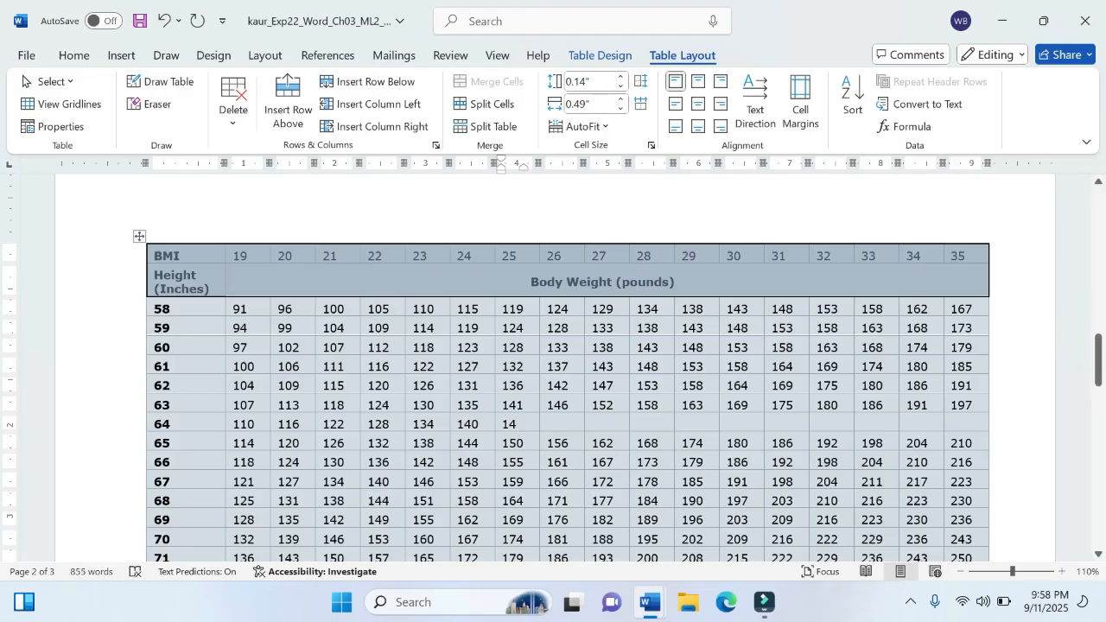
key("Tab")
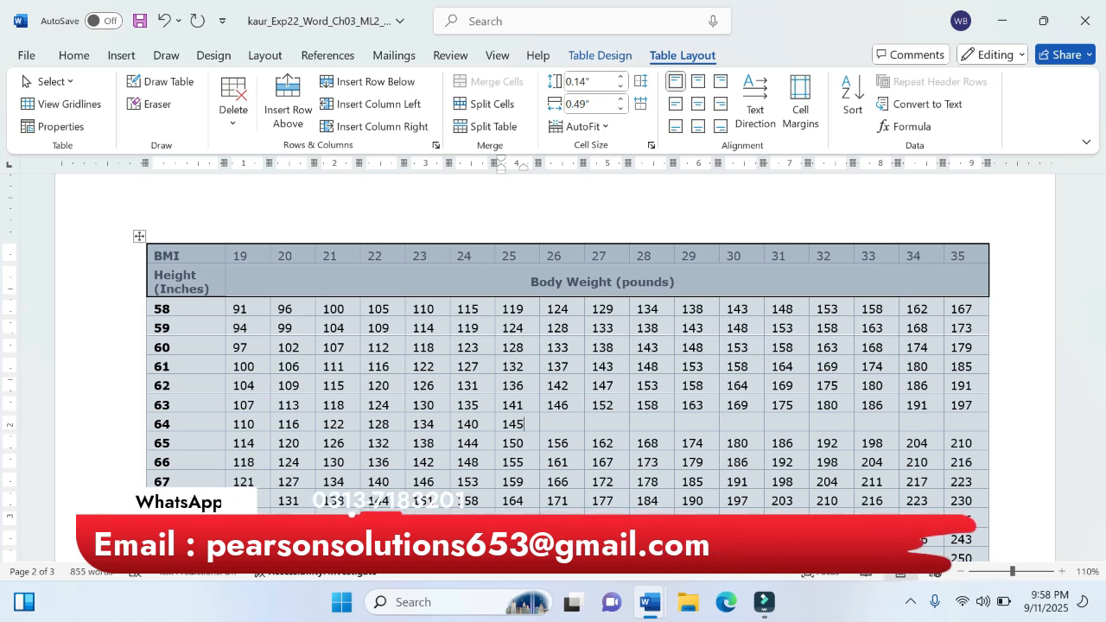
type("151")
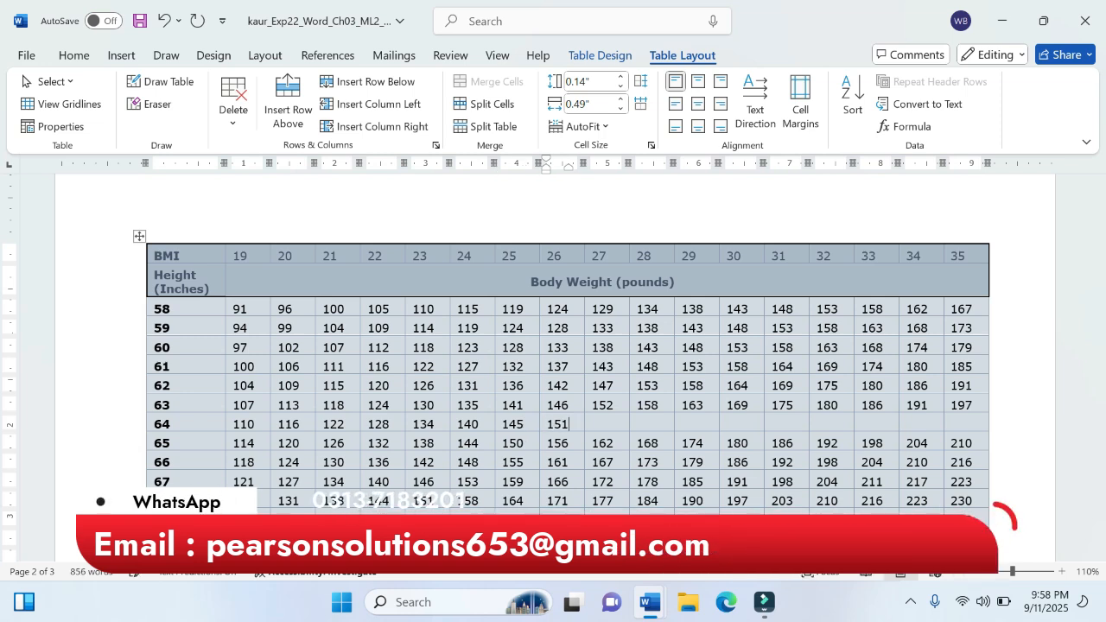
key("Tab")
type("151")
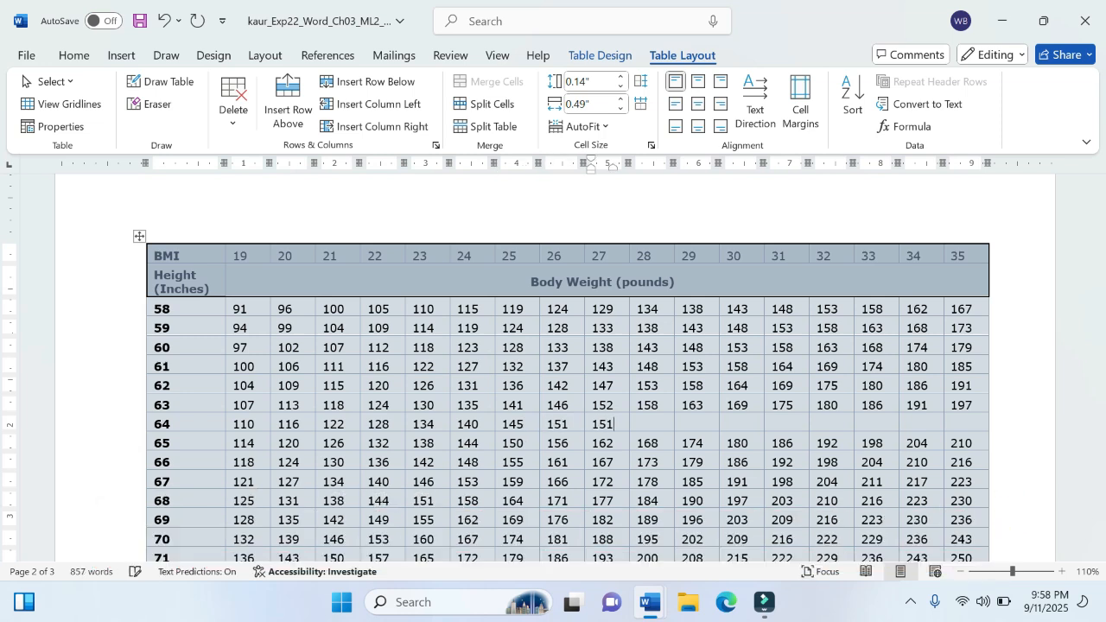
key("BackSpace")
type("7")
key("Tab")
Step: Look up the next step 6 values in the instructions, and enter 163 and 169 in the 64 row under BMI 28 and 29
mouse_move(651, 602)
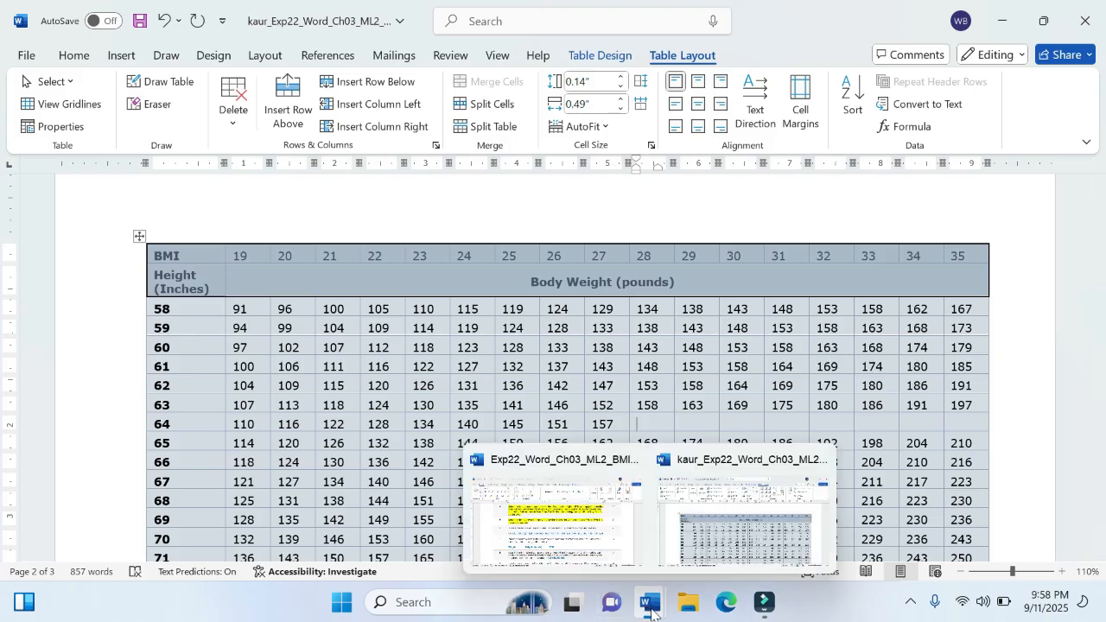
left_click(576, 532)
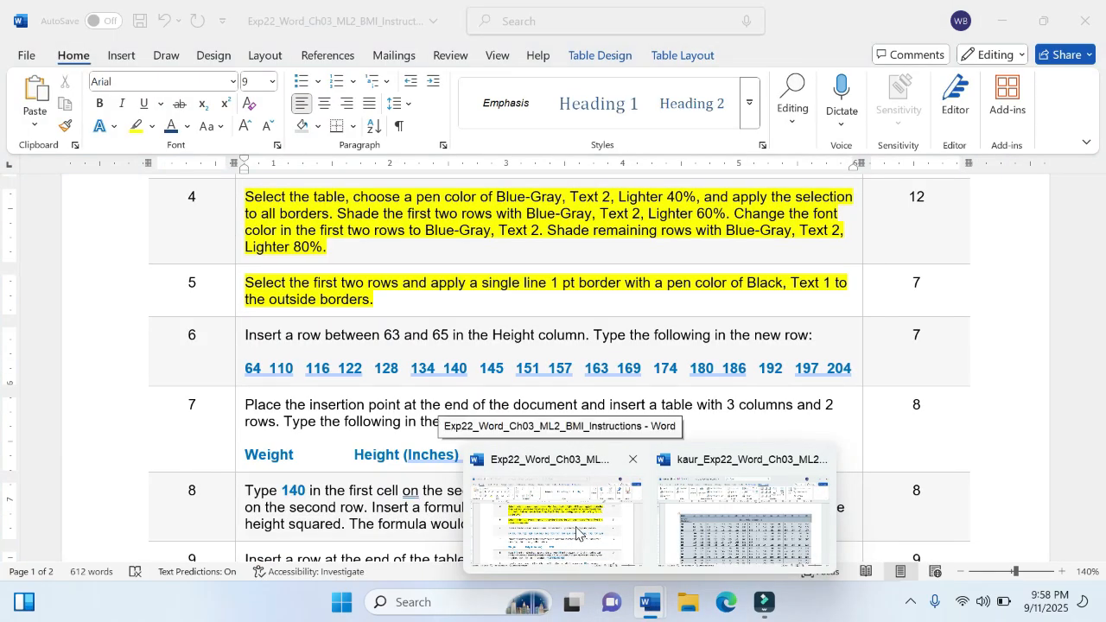
left_click(664, 515)
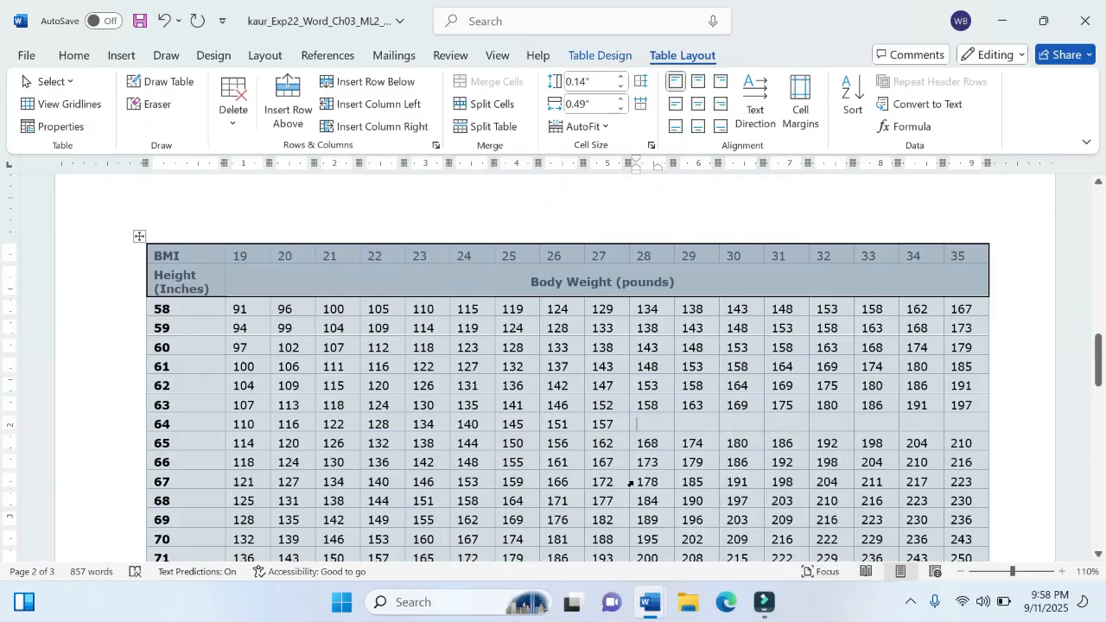
type("16")
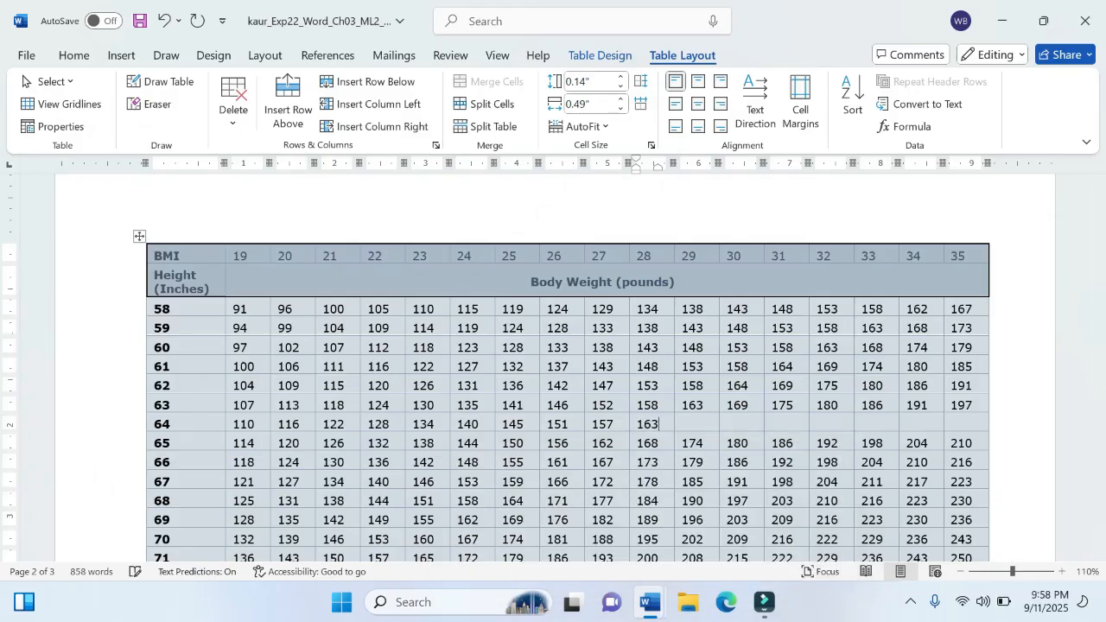
type("3")
key("Tab")
type("169")
key("Tab")
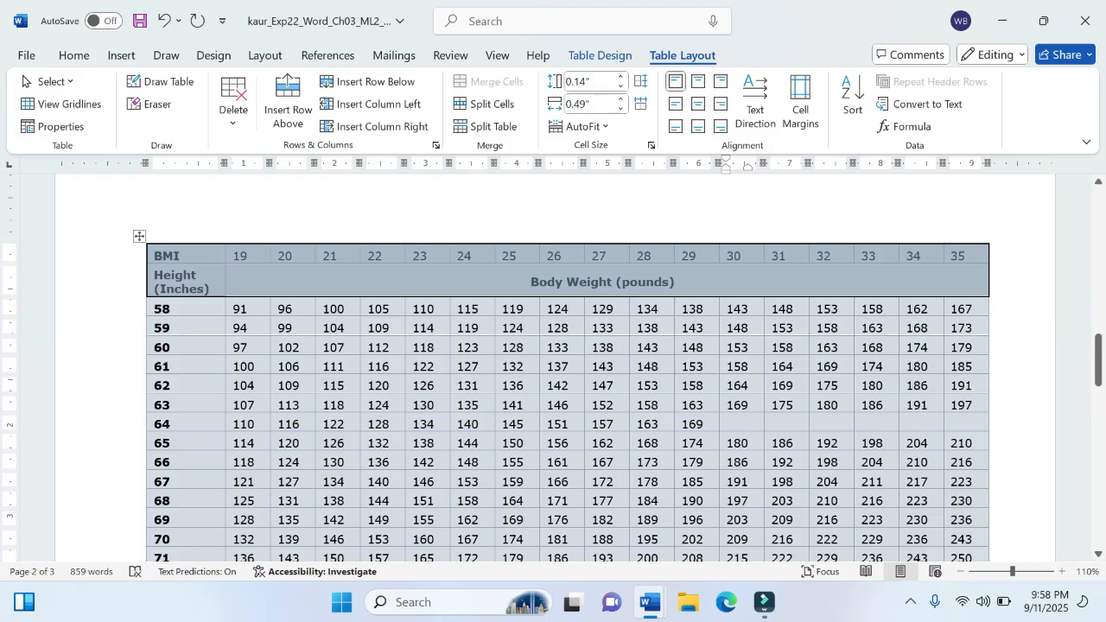
Step: Consult the step 6 values again, and enter 174, 180 and 186 in the 64 row under BMI 30 to 32
mouse_move(646, 605)
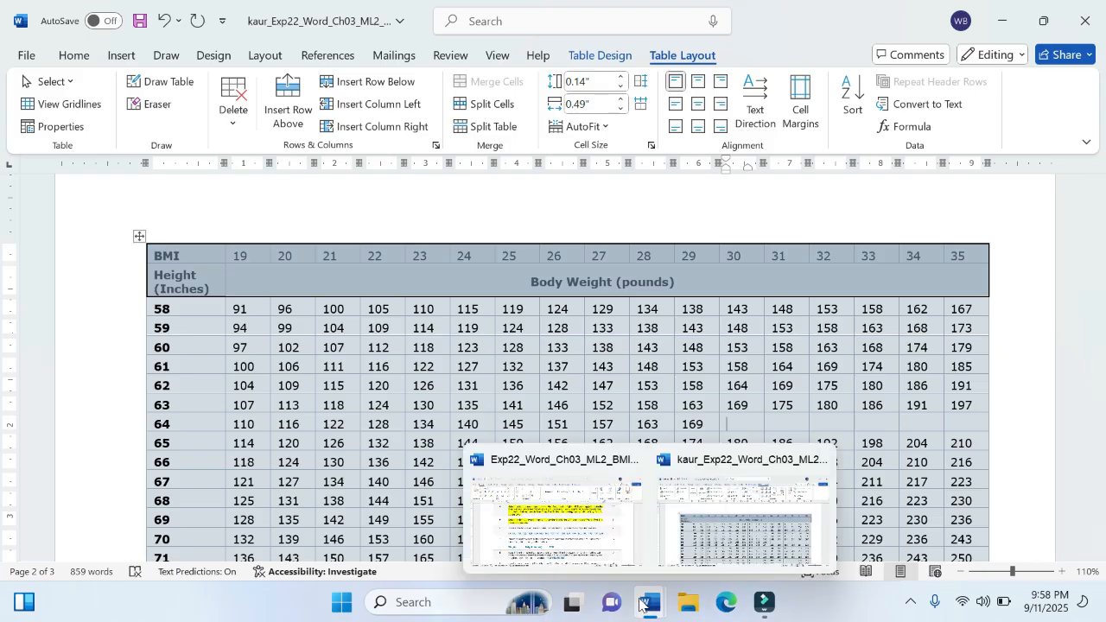
mouse_move(581, 529)
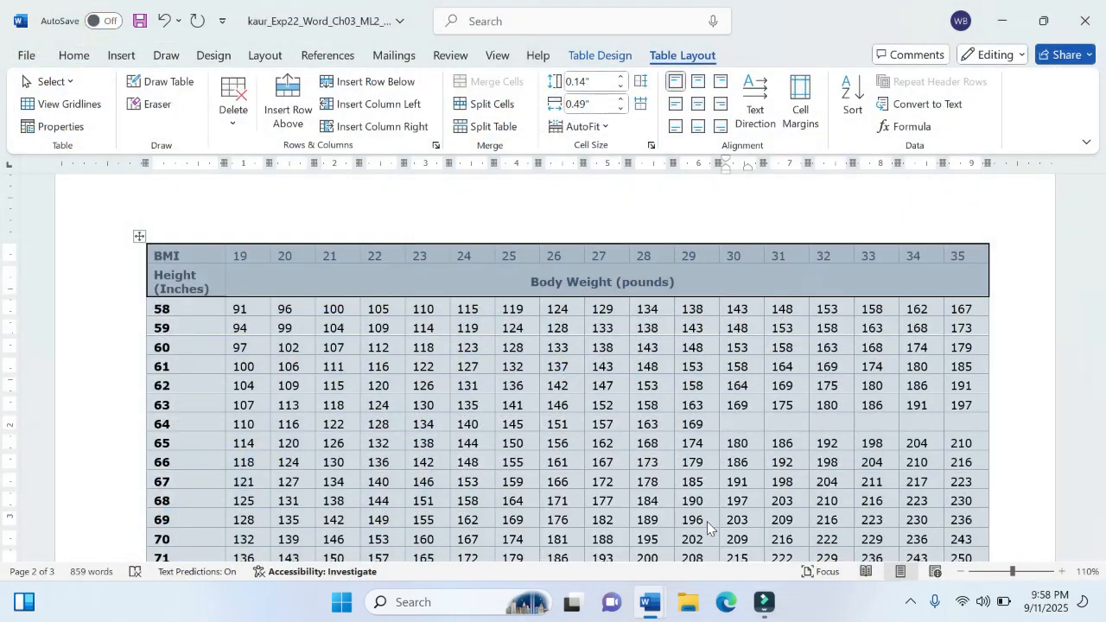
left_click(708, 522)
type("174")
key("Tab")
type("180")
key("Tab")
type("186")
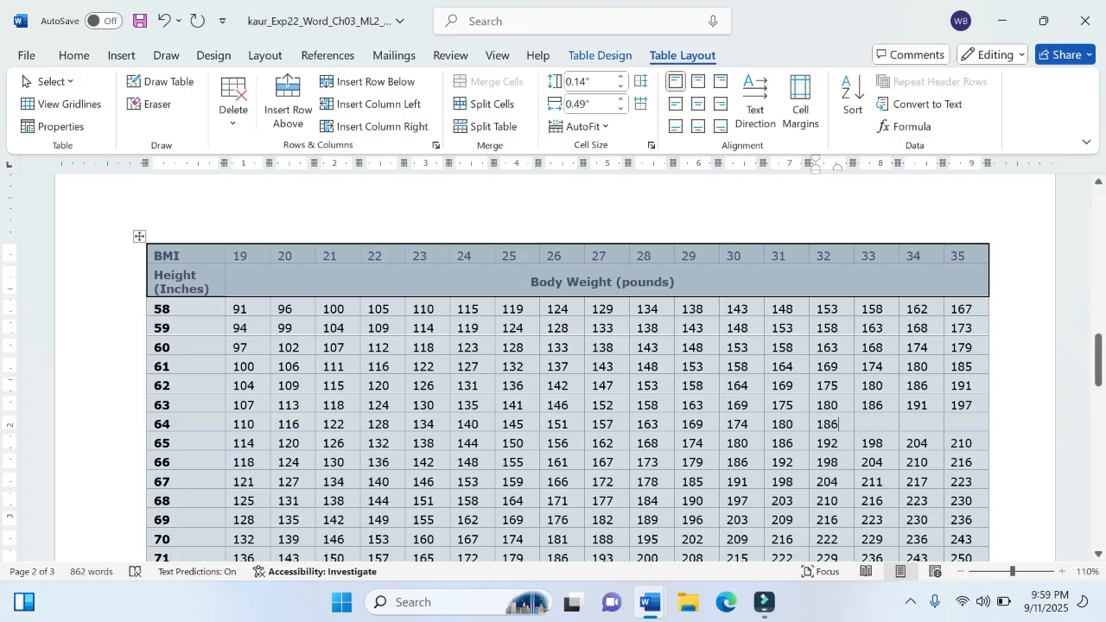
Step: Recheck step 6 in the instructions, and enter 192 and 197 in the 64 row under BMI 33 and 34
mouse_move(657, 597)
mouse_move(601, 549)
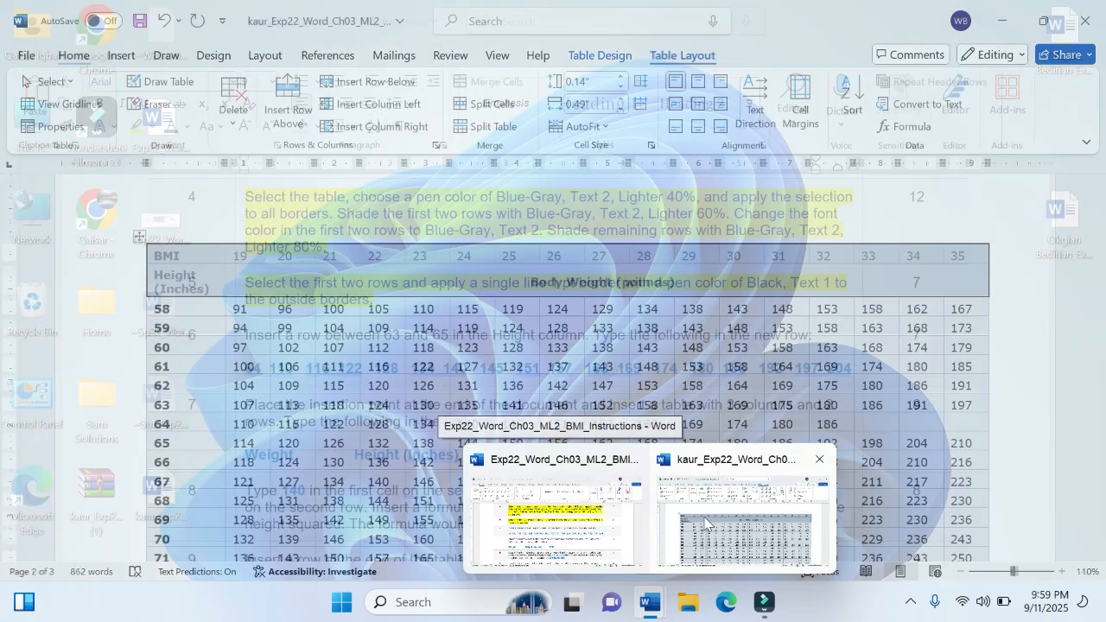
left_click(705, 517)
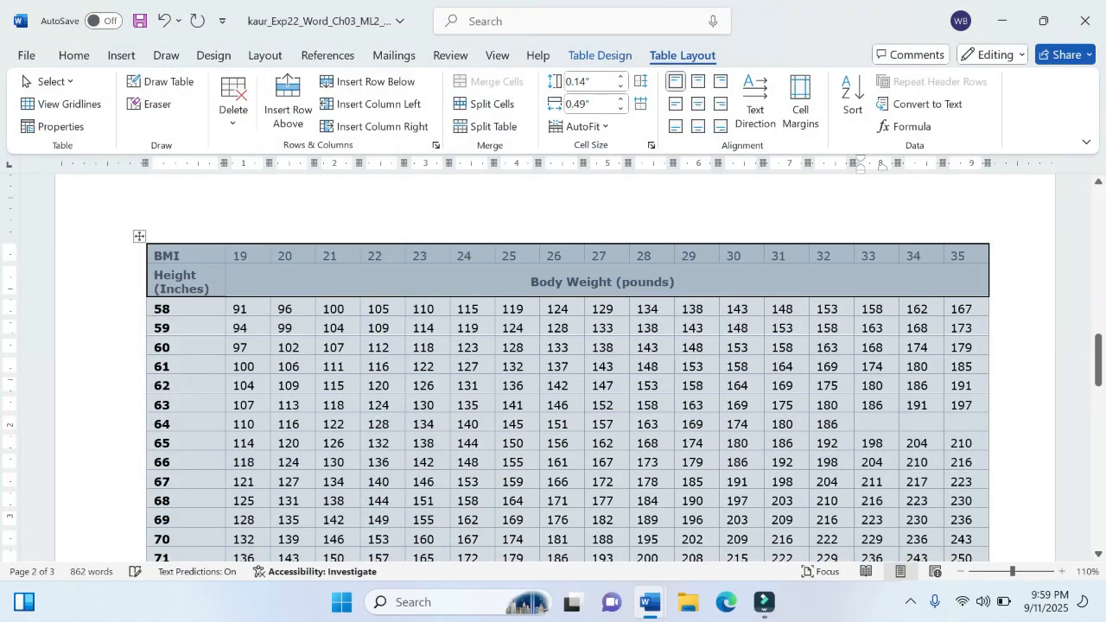
type("192 197")
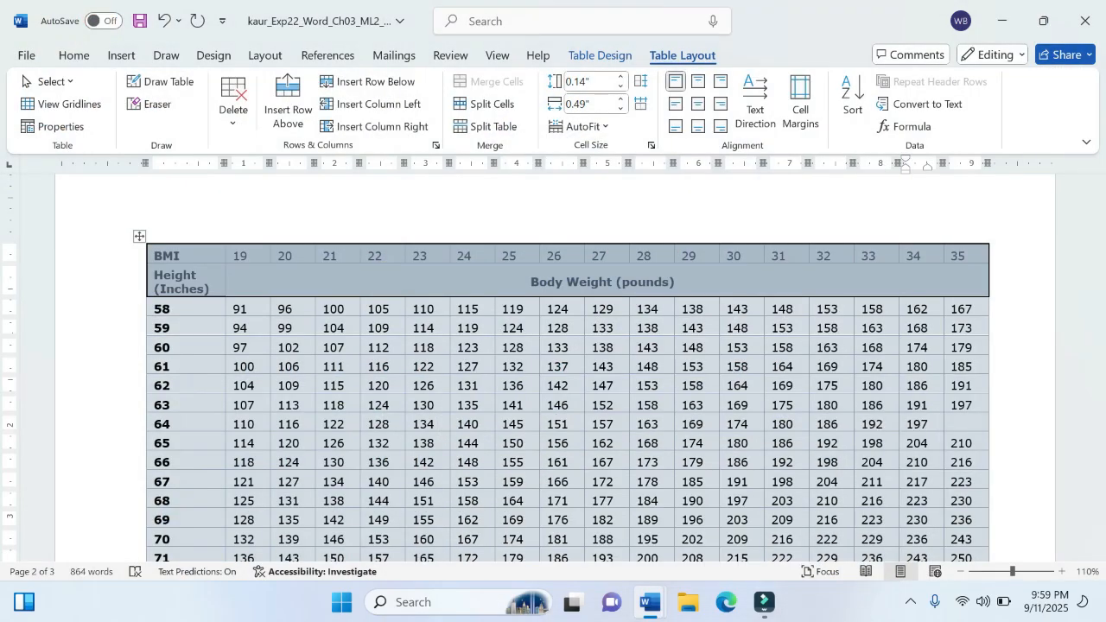
key("Tab")
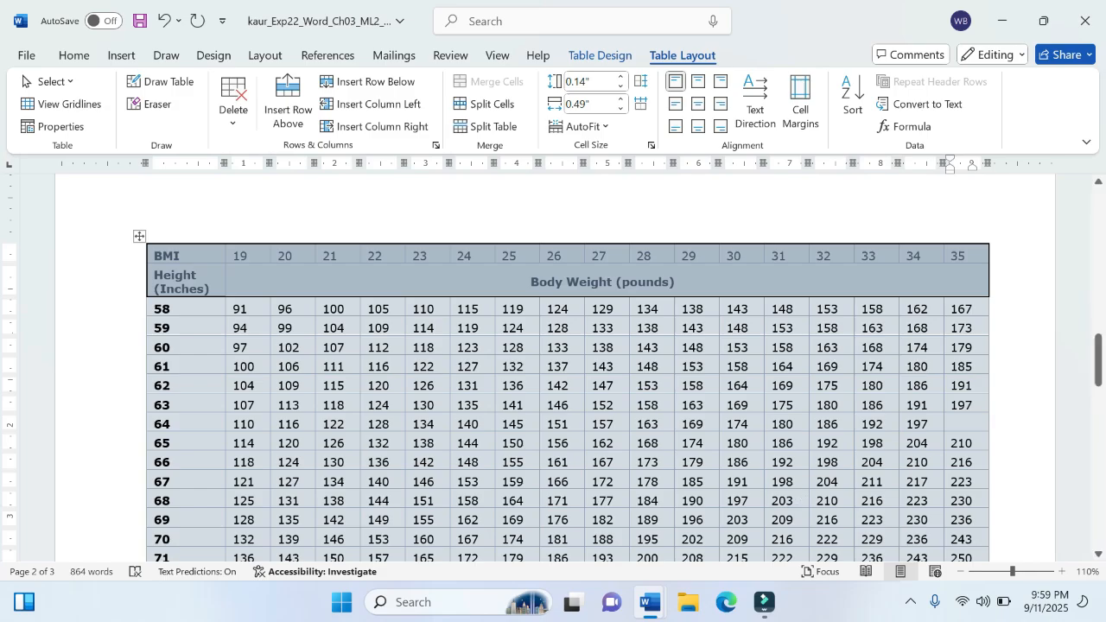
Step: Check the last step 6 value, enter 204 in the 64 row under BMI 35, and save the document
mouse_move(651, 603)
mouse_move(605, 536)
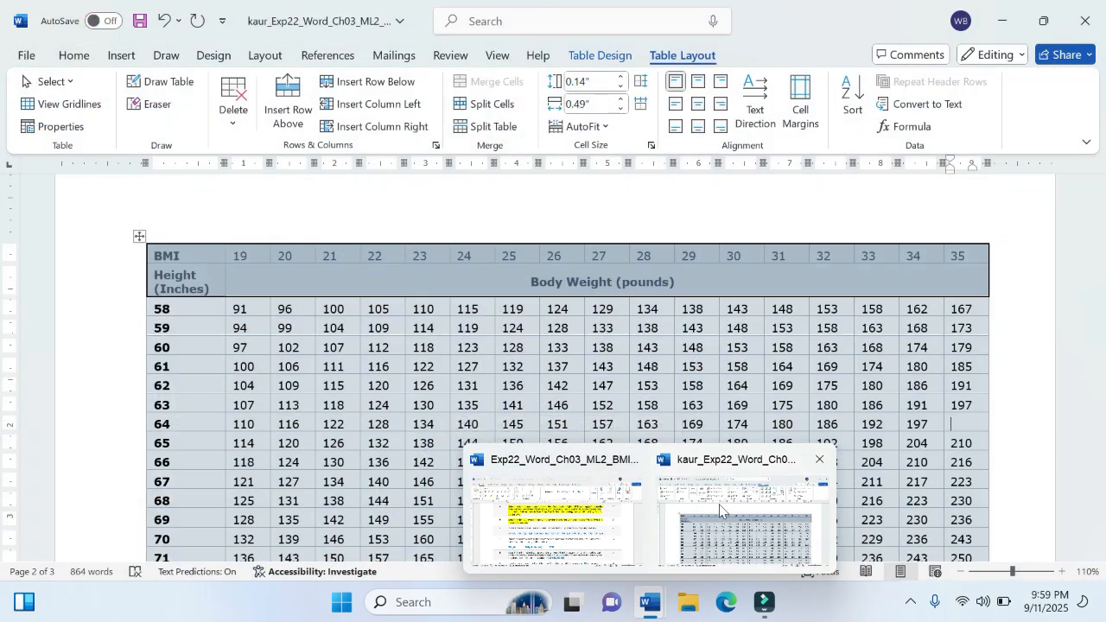
left_click(741, 529)
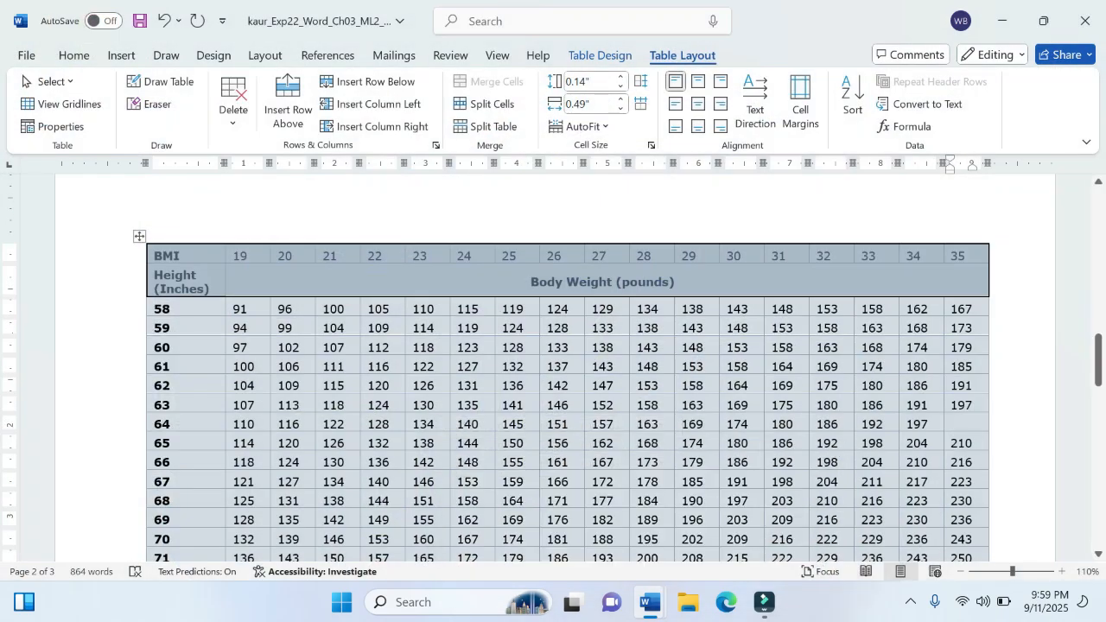
type("204")
left_click(32, 52)
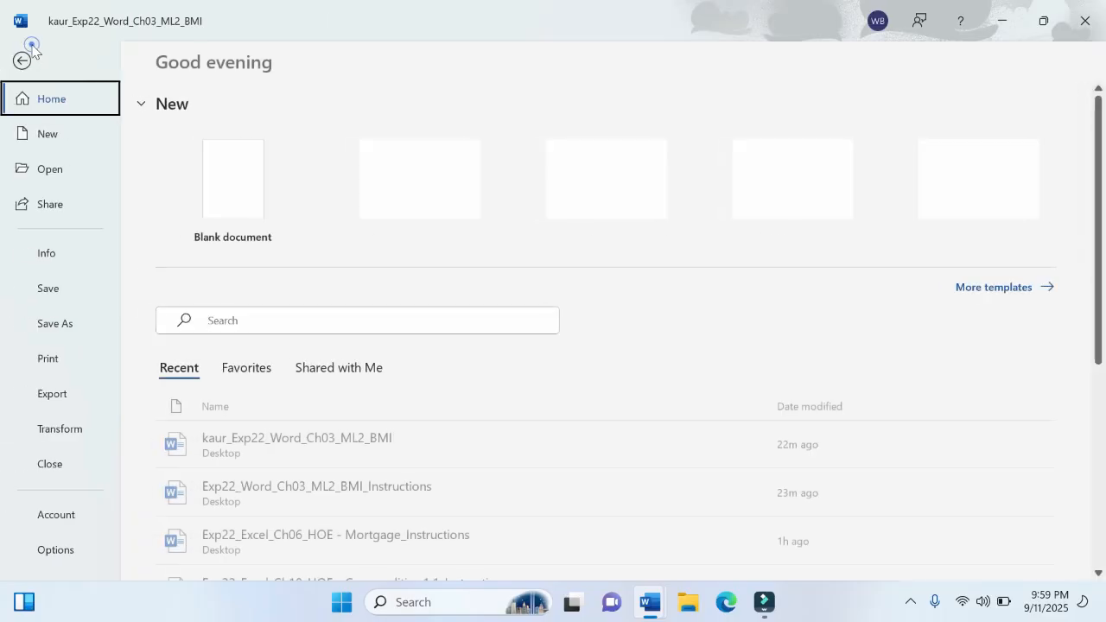
left_click(53, 294)
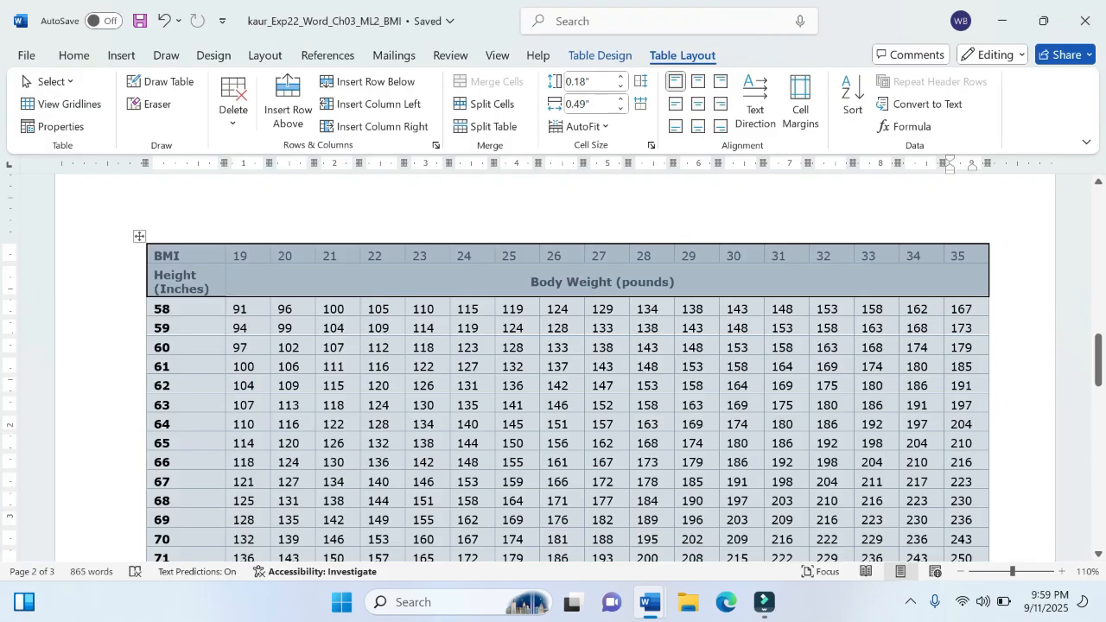
Step: Compare the completed 64 row of the BMI table with the values listed in step 6 of the instructions
left_click_drag(233, 424, 981, 421)
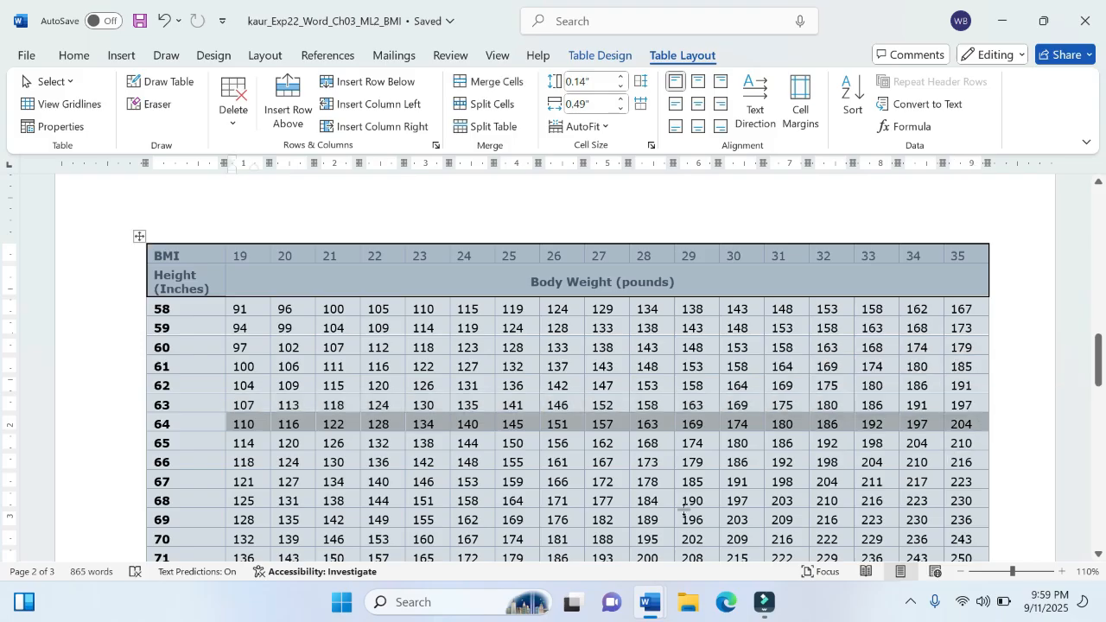
mouse_move(650, 603)
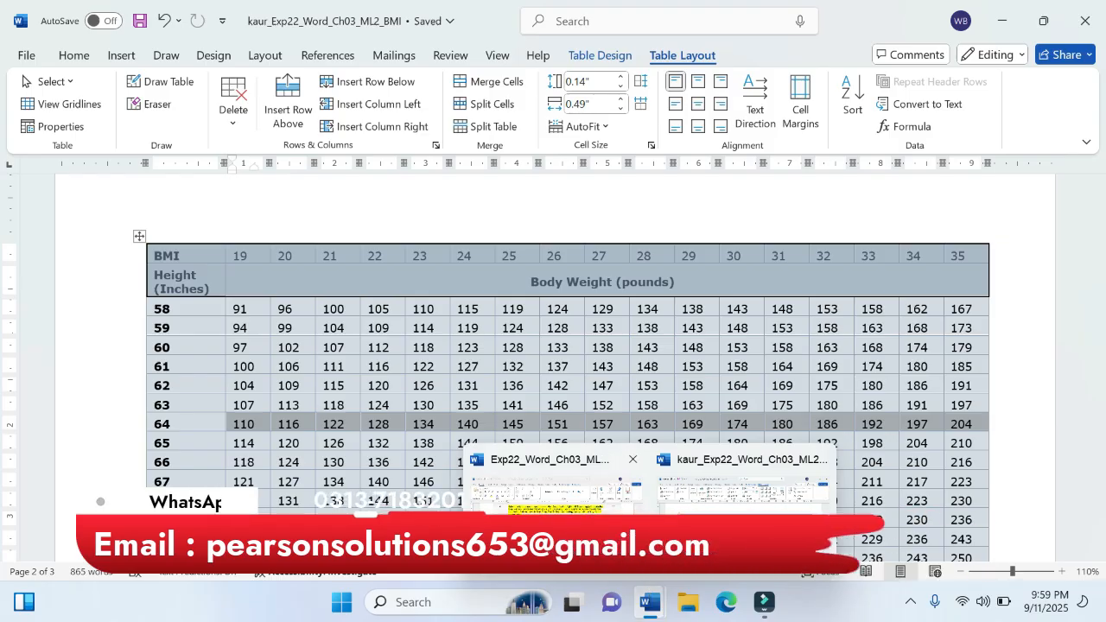
left_click(553, 489)
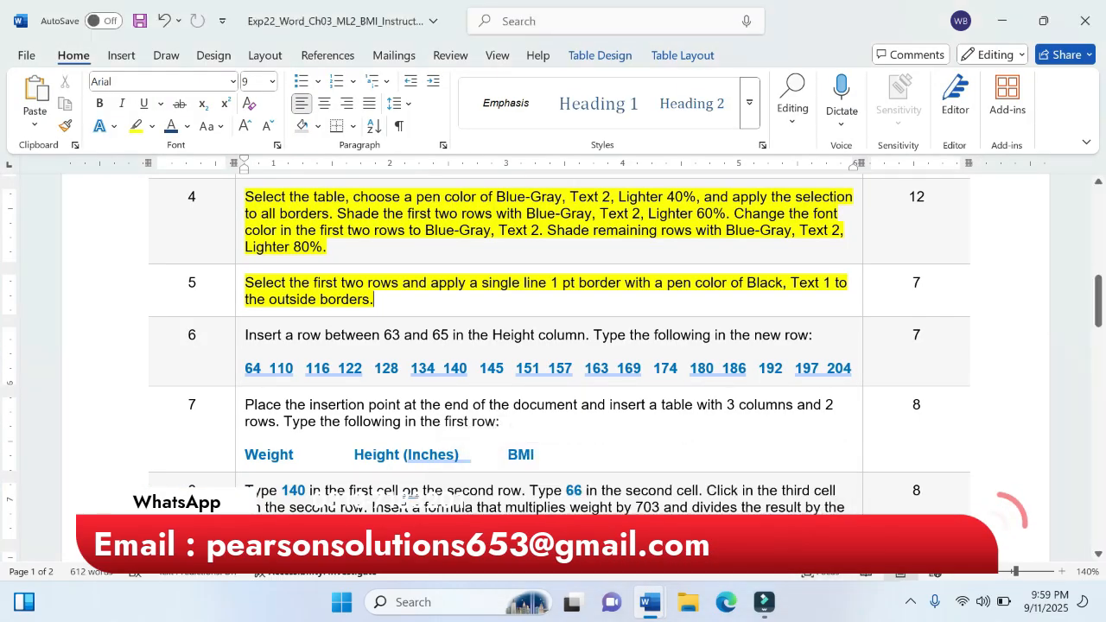
left_click_drag(758, 369, 852, 369)
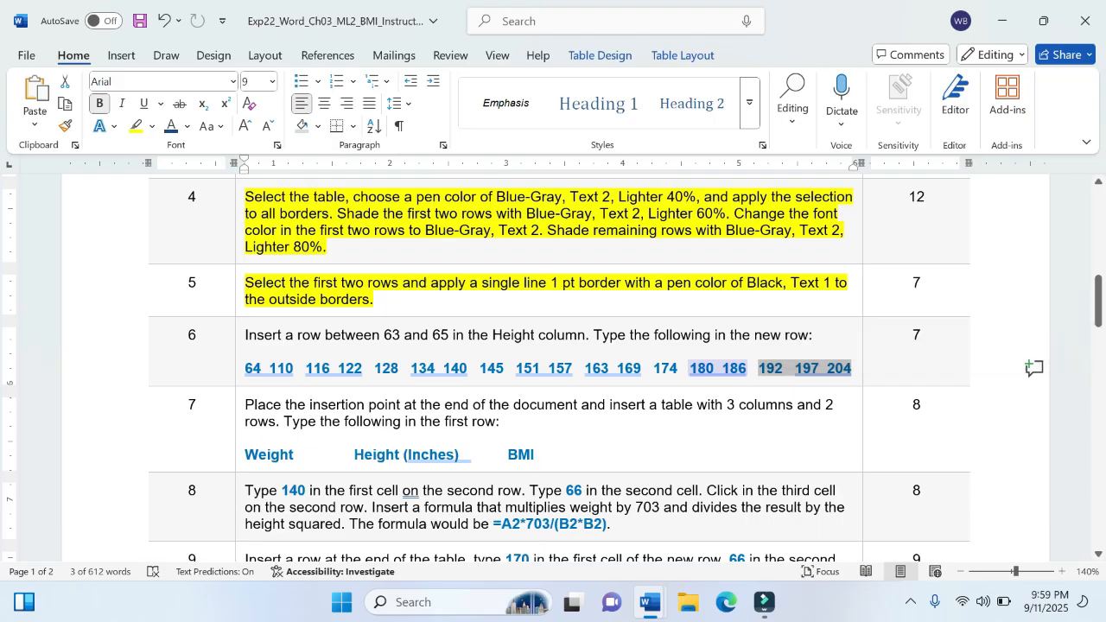
left_click_drag(748, 370, 666, 372)
mouse_move(651, 602)
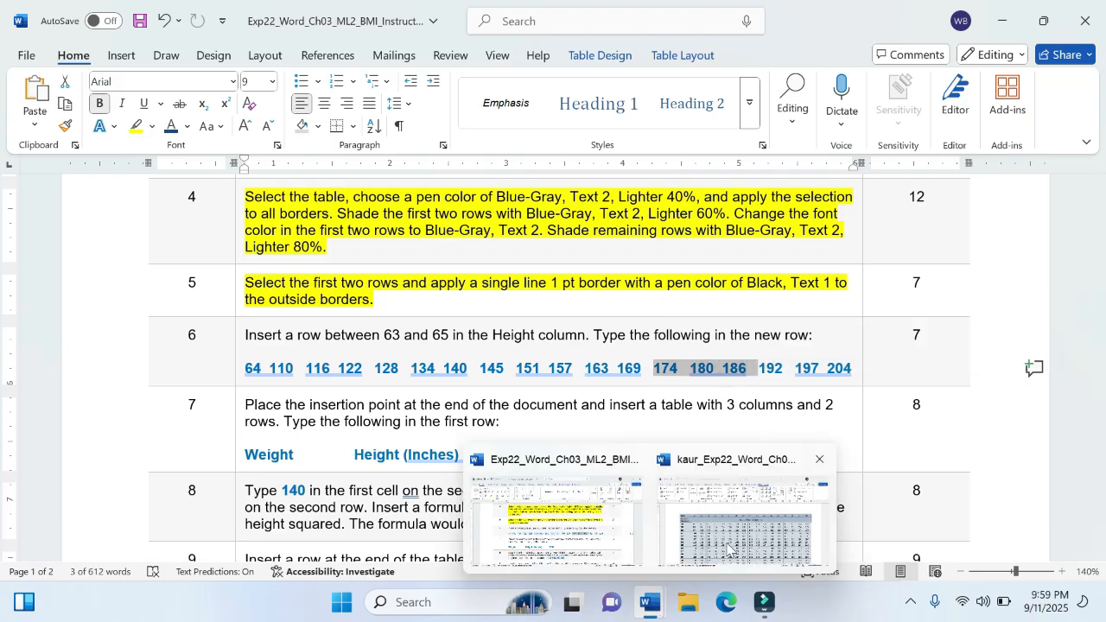
left_click(729, 544)
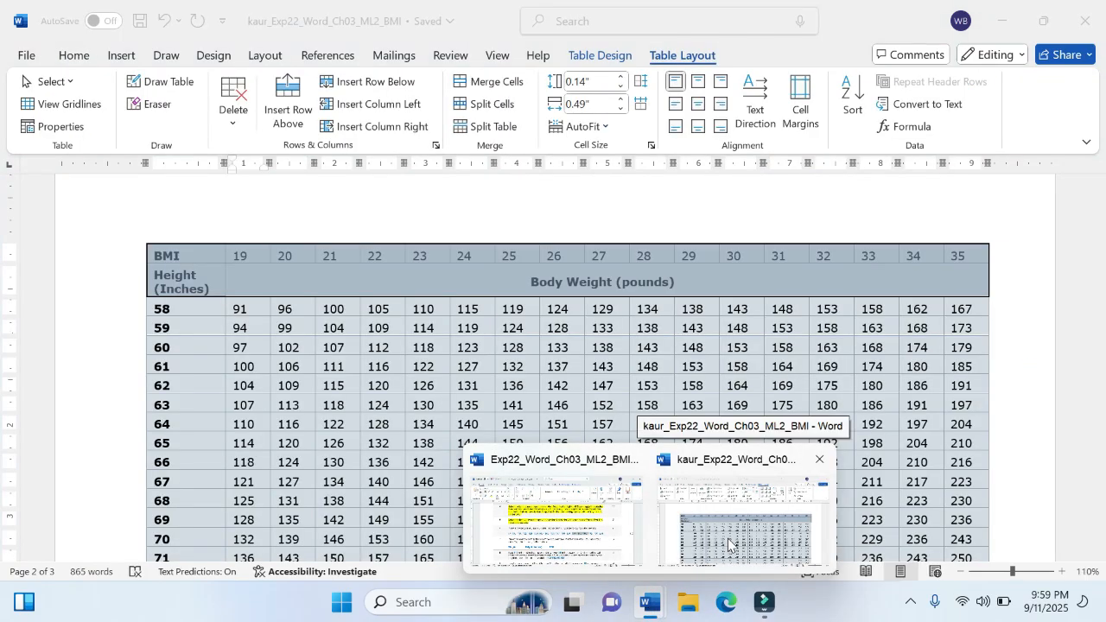
left_click(729, 544)
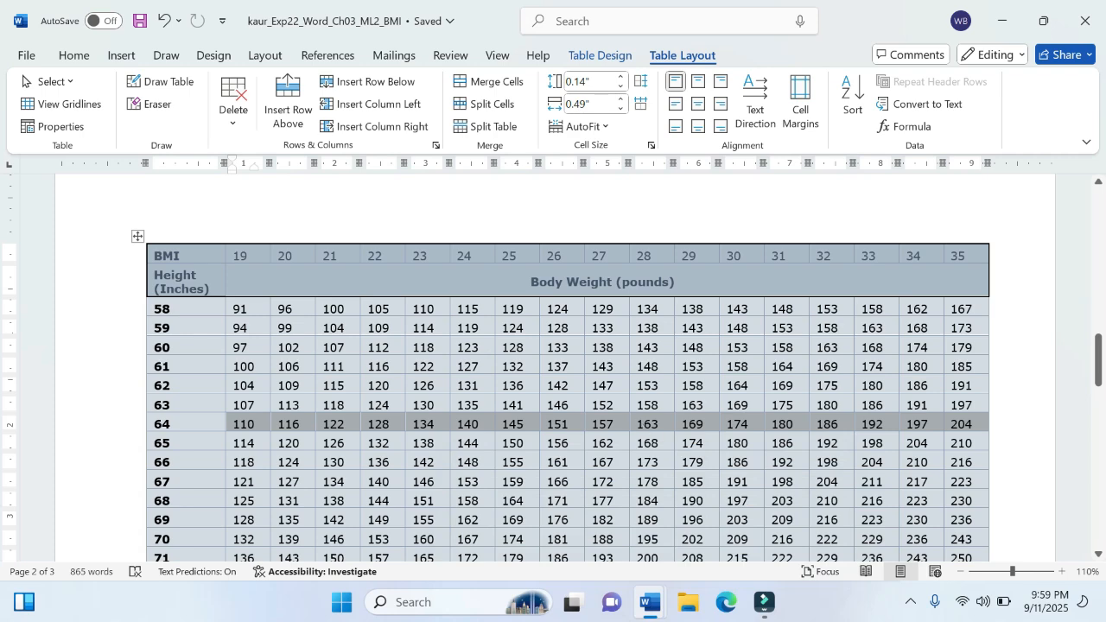
mouse_move(651, 603)
left_click(562, 514)
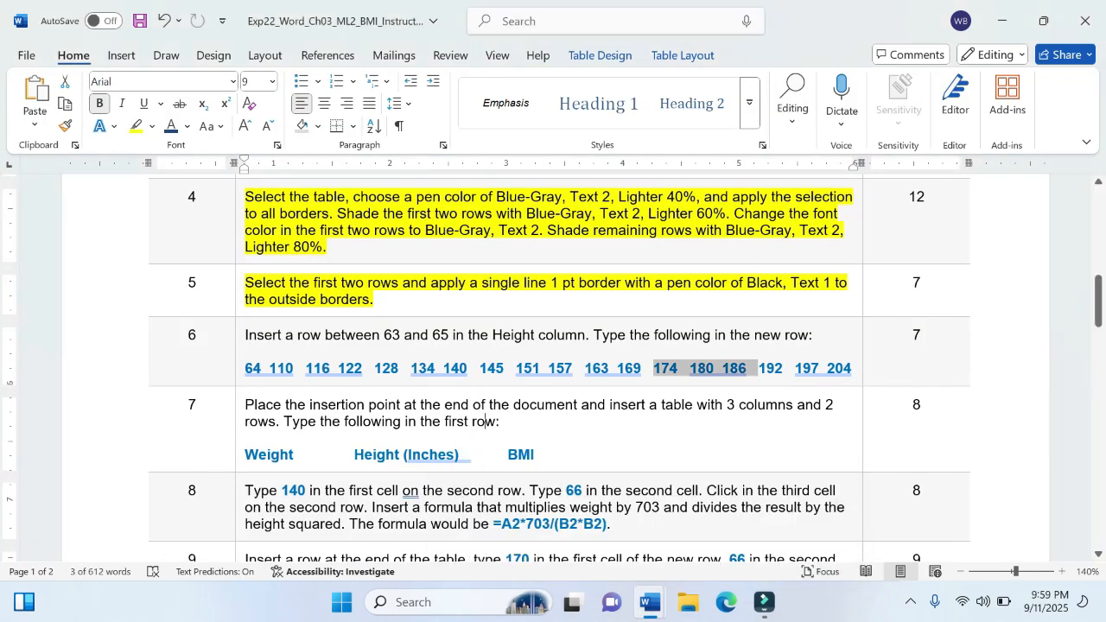
Step: Highlight the whole step 6 text and its row values in yellow in the instructions document
left_click(485, 421)
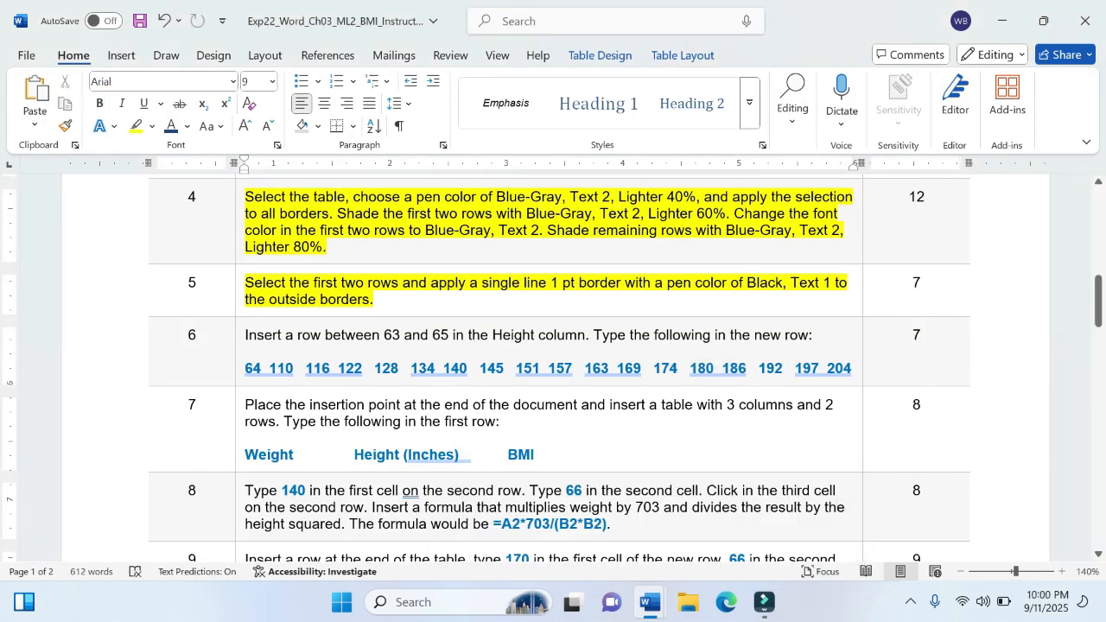
left_click_drag(244, 334, 865, 364)
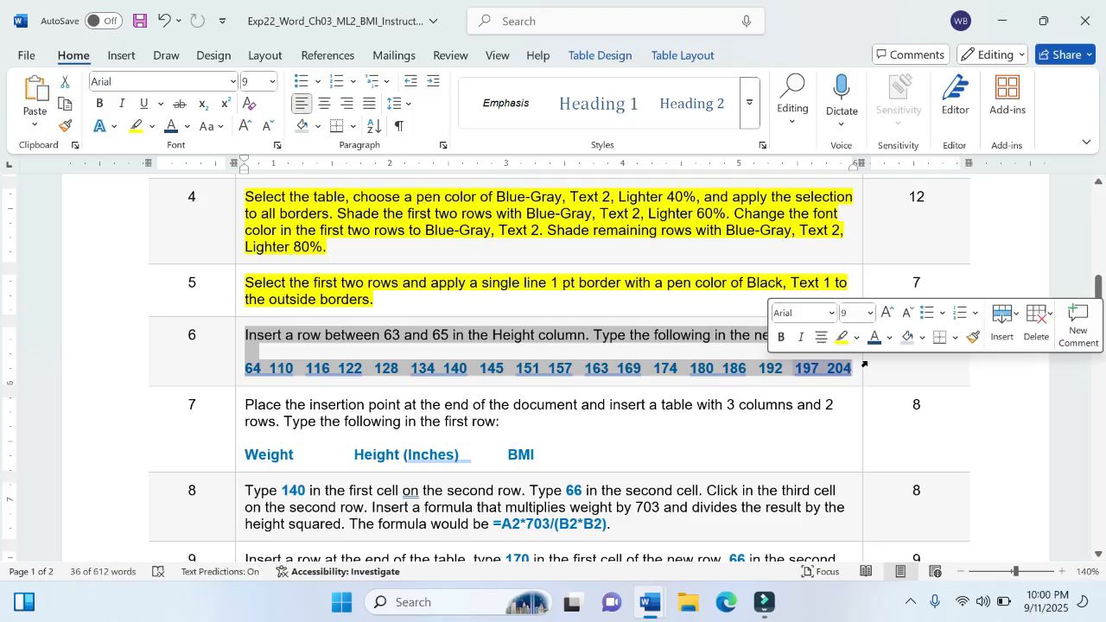
left_click(843, 337)
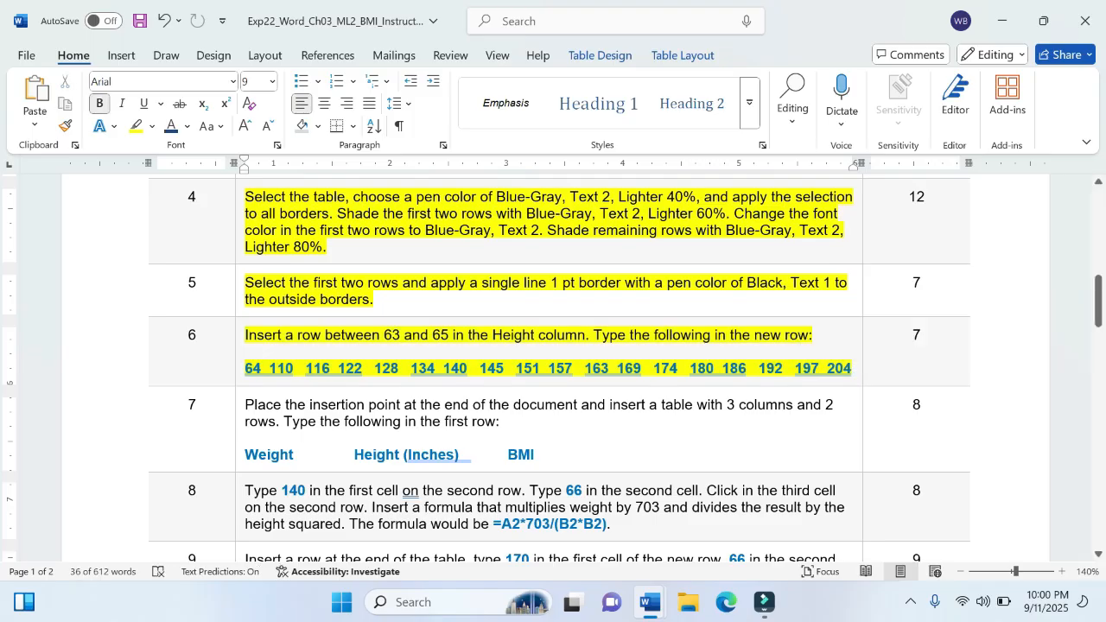
left_click(663, 337)
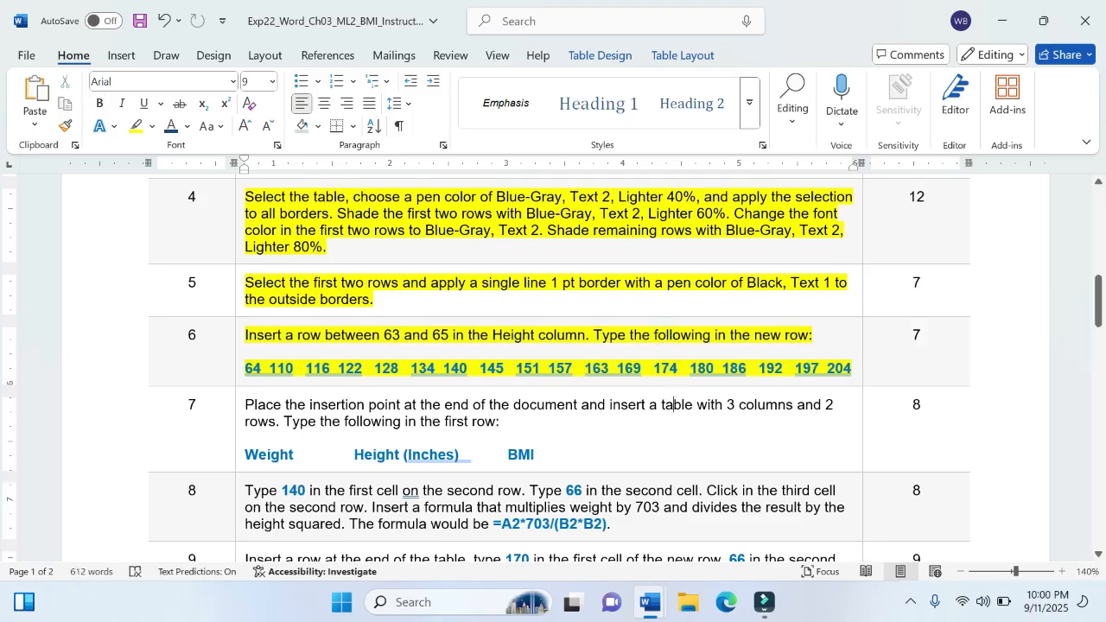
Step: Review the project steps and description in the instructions, and look over the BMI document from the table back to page 1
scroll(675, 398, "down", 3)
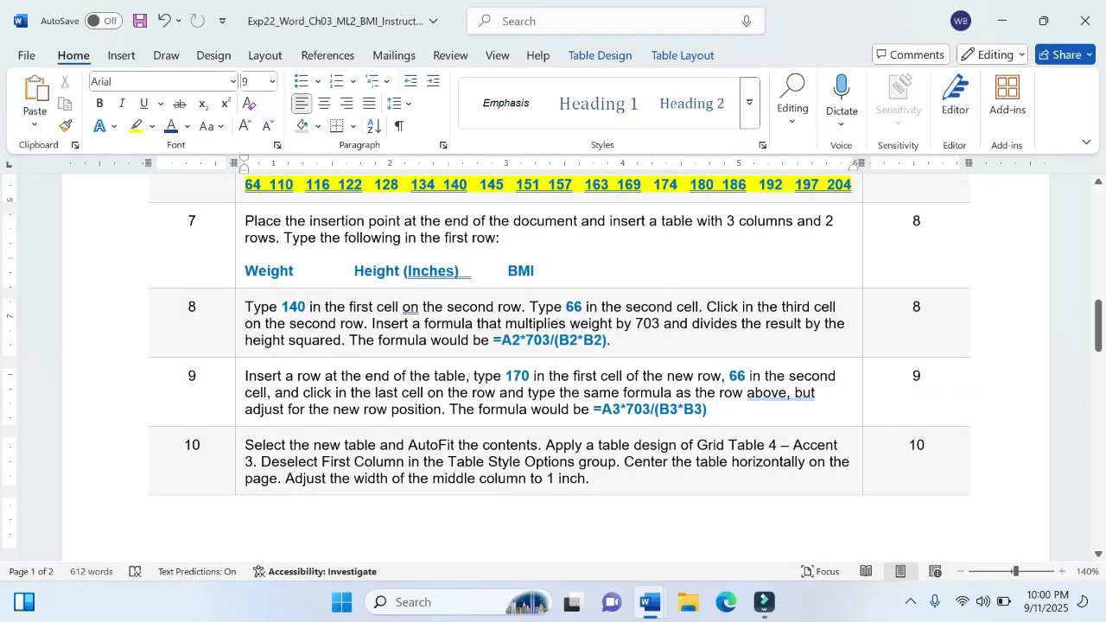
scroll(553, 368, "up", 3)
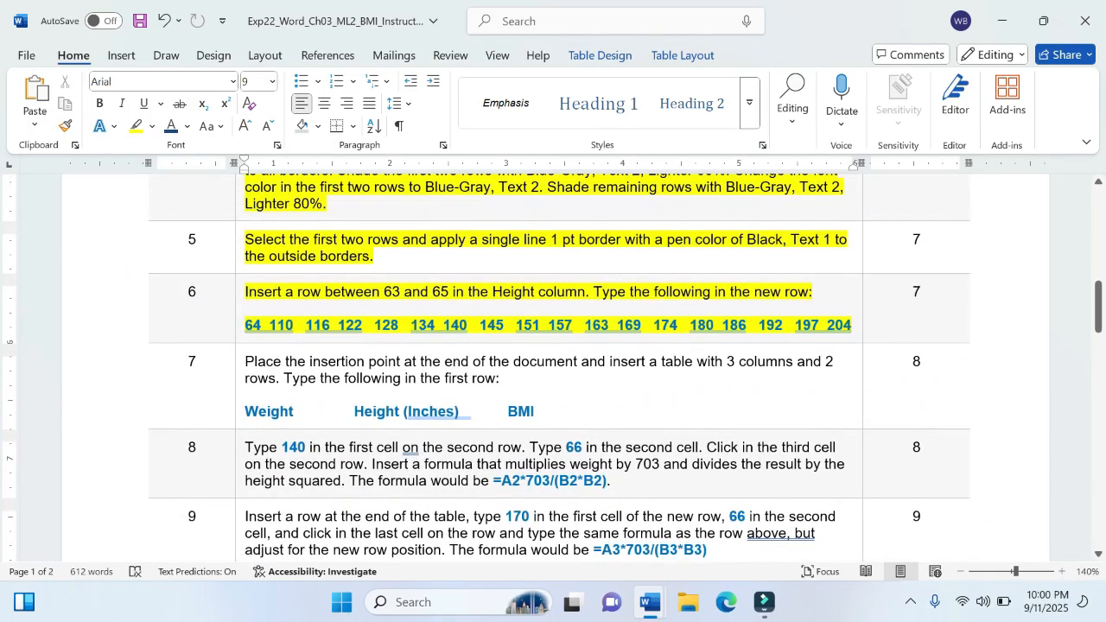
scroll(553, 368, "up", 1)
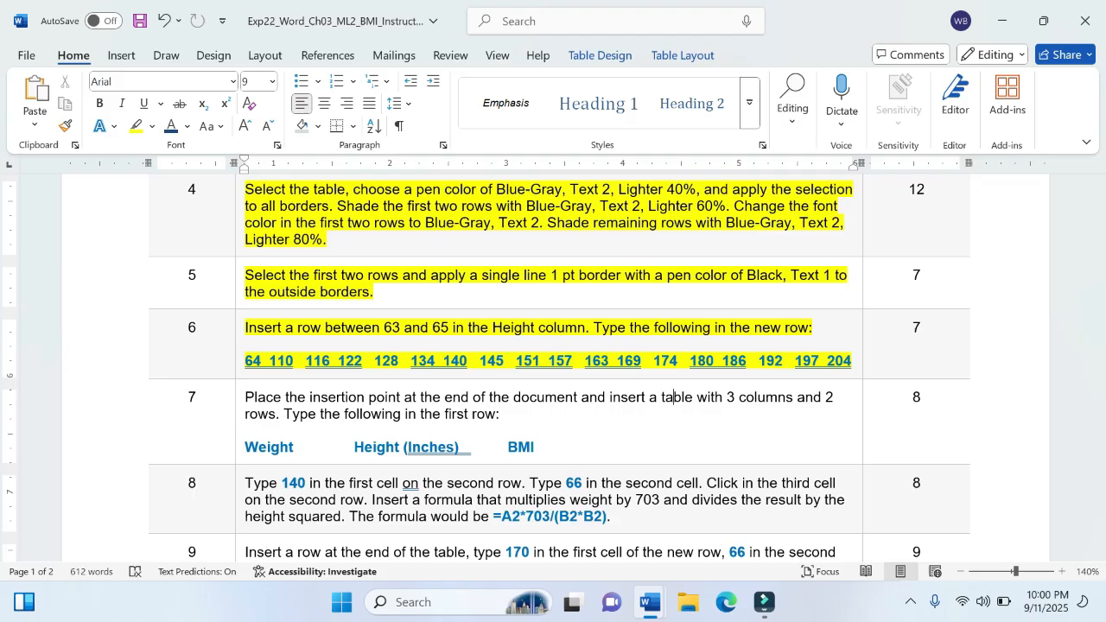
scroll(553, 363, "up", 10)
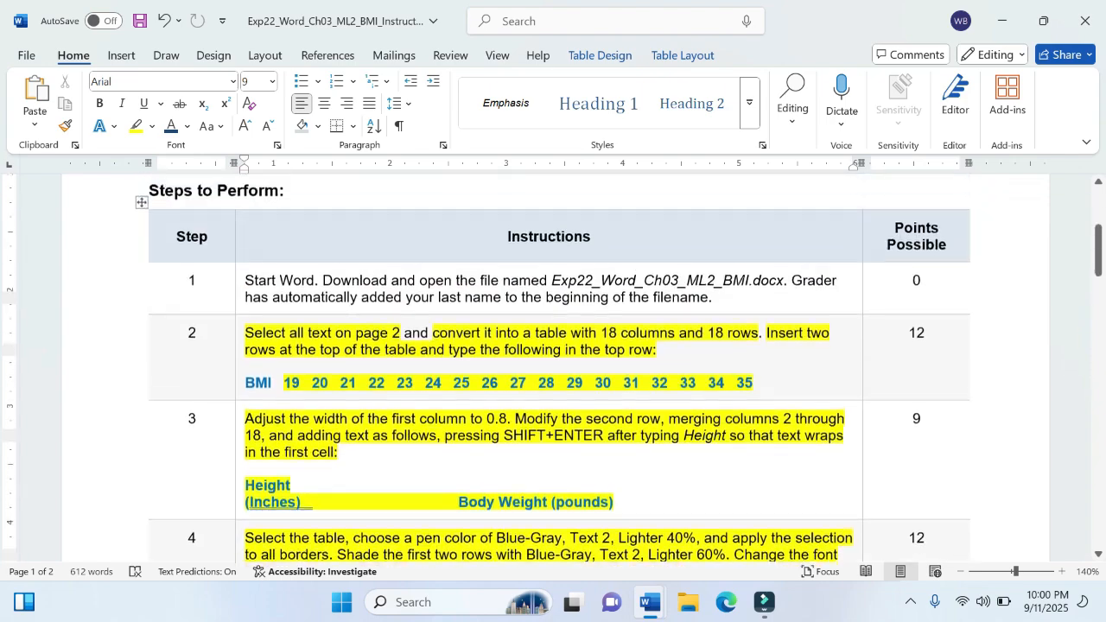
scroll(553, 363, "down", 3)
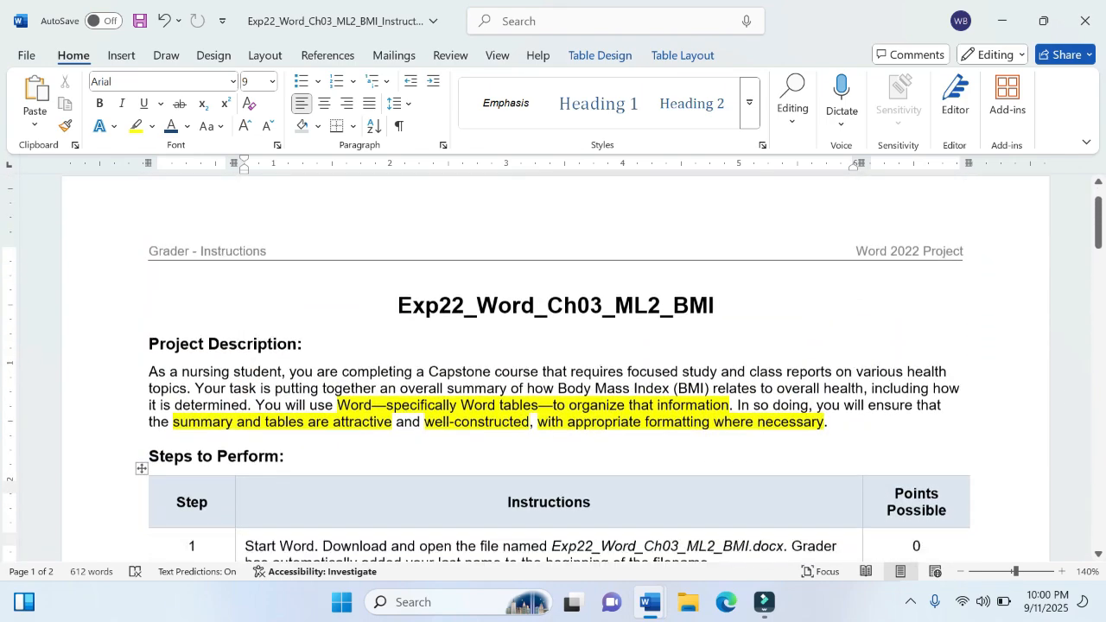
mouse_move(651, 603)
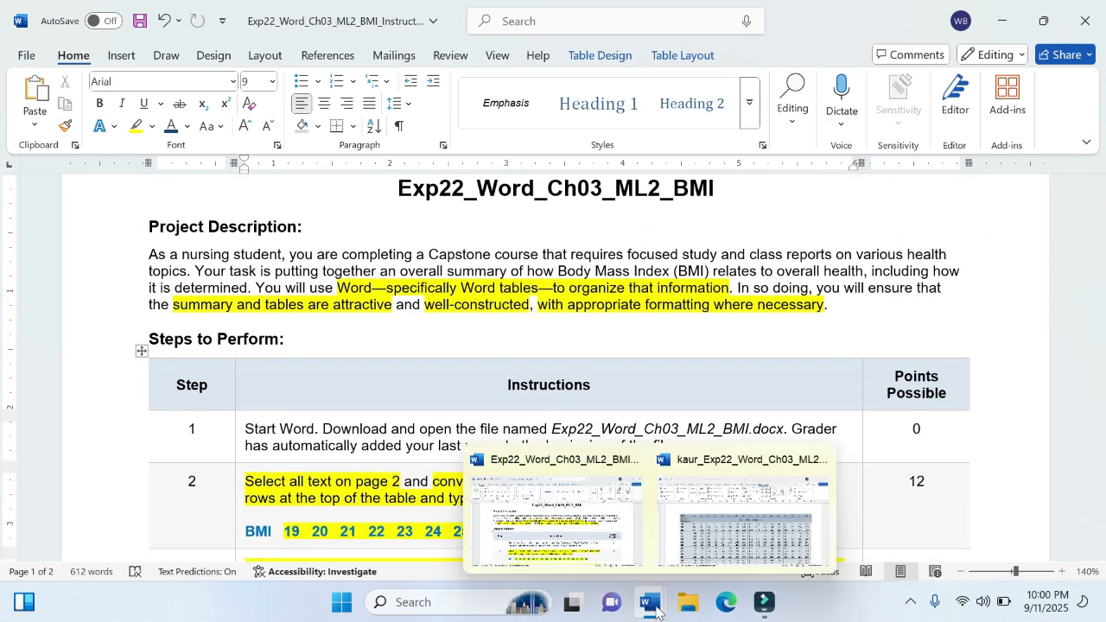
left_click(752, 518)
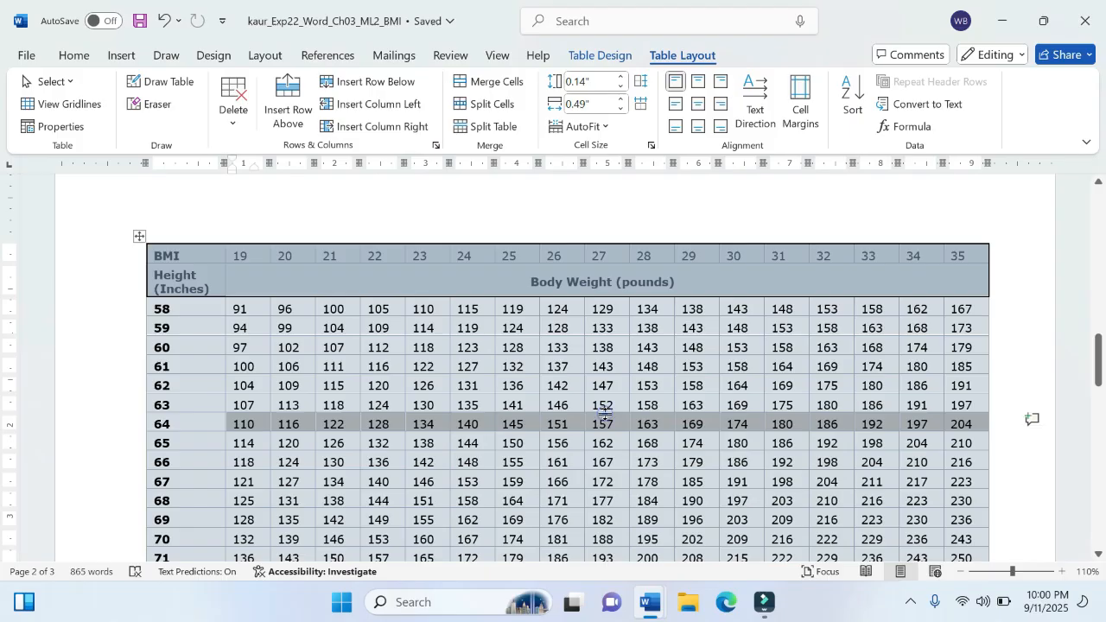
left_click(612, 423)
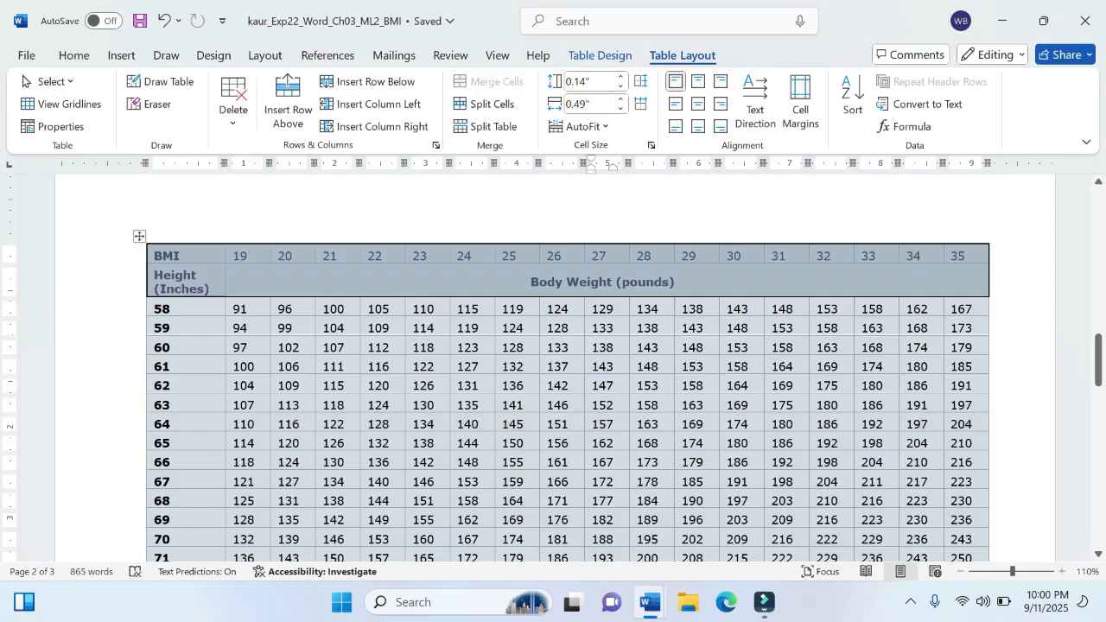
scroll(612, 423, "up", 5)
scroll(612, 419, "up", 15)
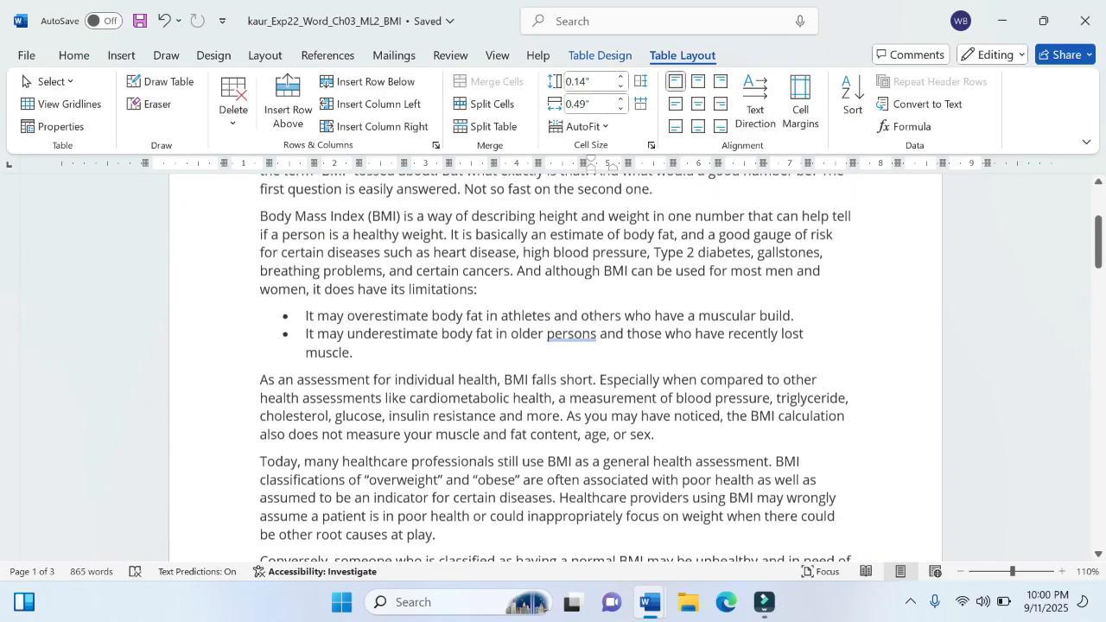